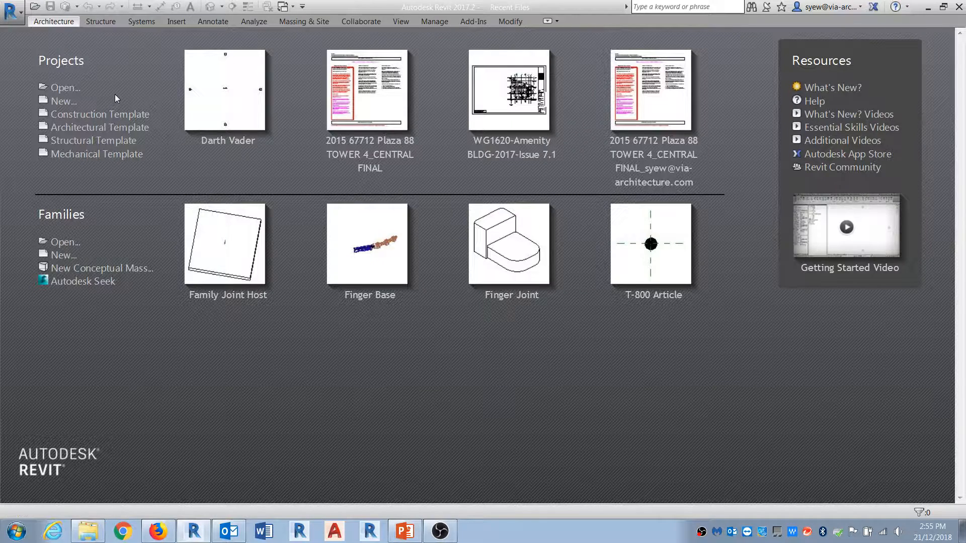
Start a new annotation family from the Metric Generic Annotation.rft template in the Annotations folder.
left_click(11, 10)
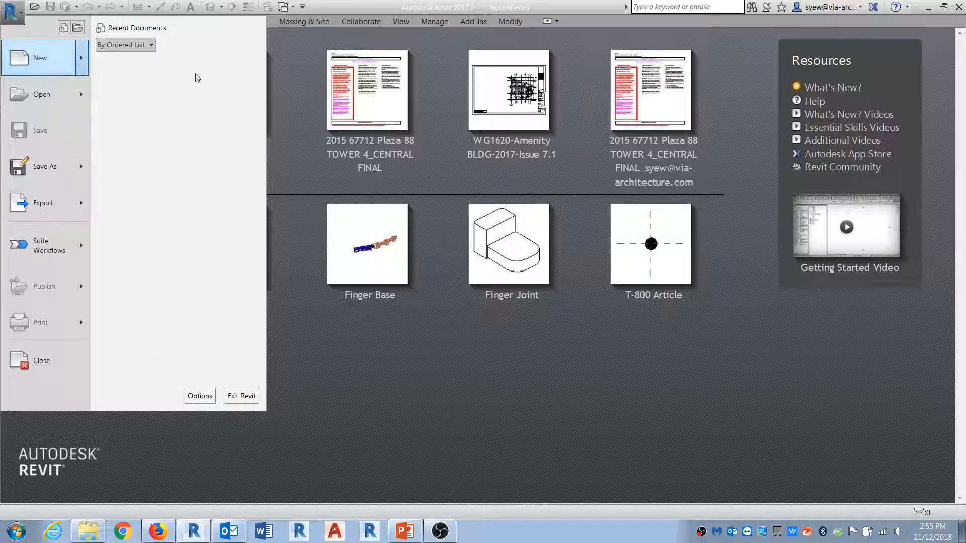
left_click(134, 91)
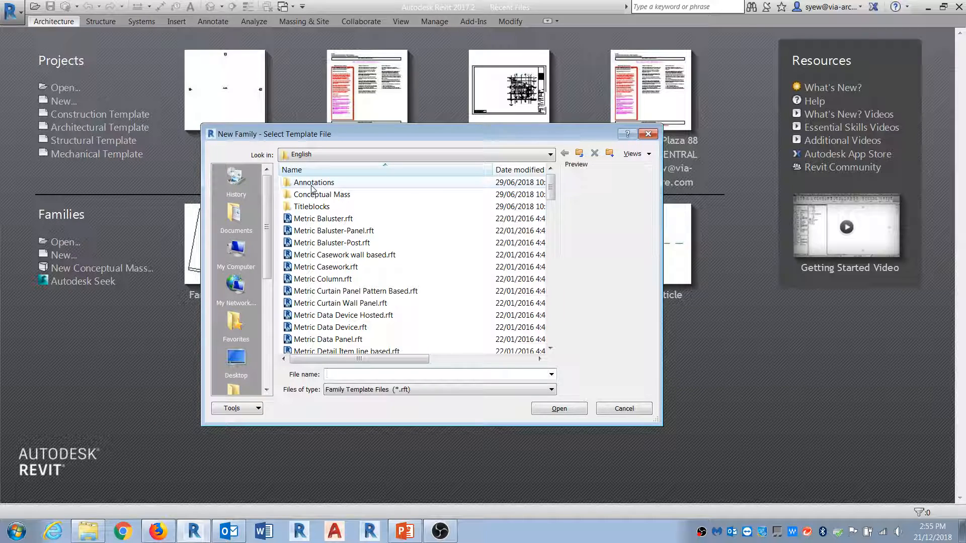
double_click(313, 184)
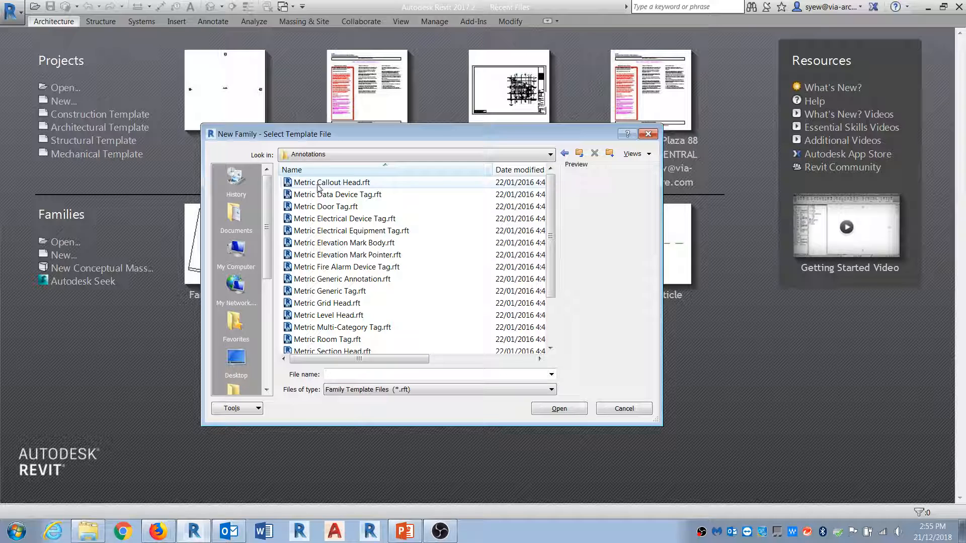
left_click(299, 280)
left_click(553, 408)
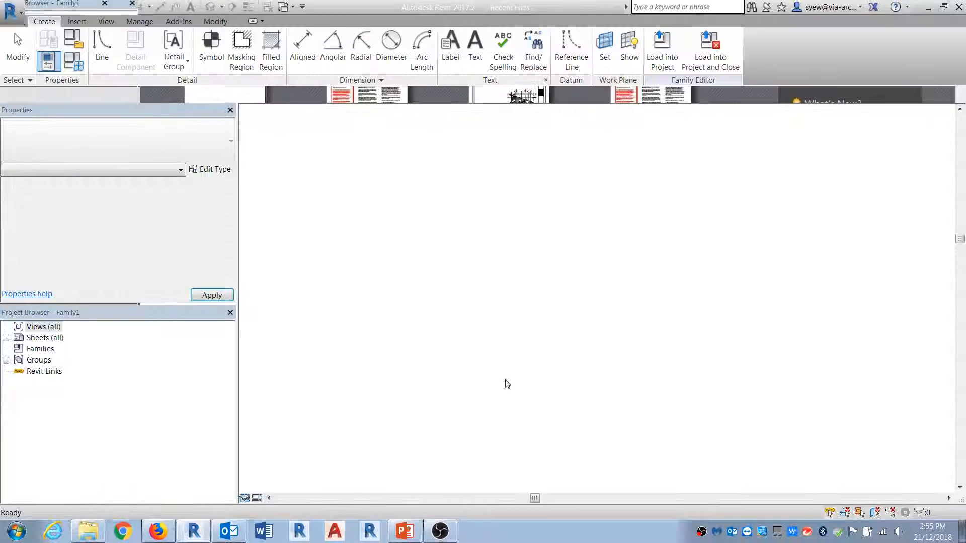
Delete the template's note text and draw a circle of about 10 mm radius centred on the reference plane intersection.
left_click(614, 282)
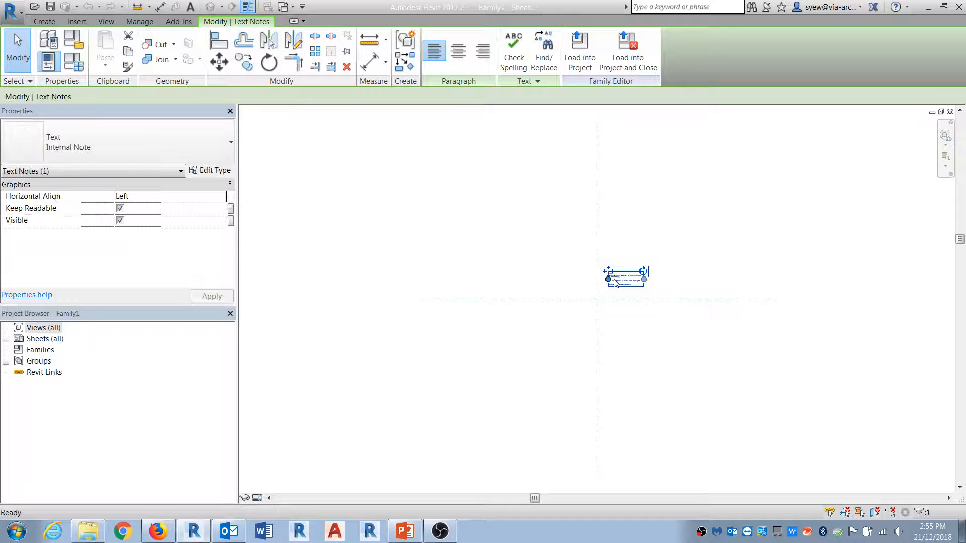
key("Delete")
scroll(620, 310, "up", 3)
left_click(45, 21)
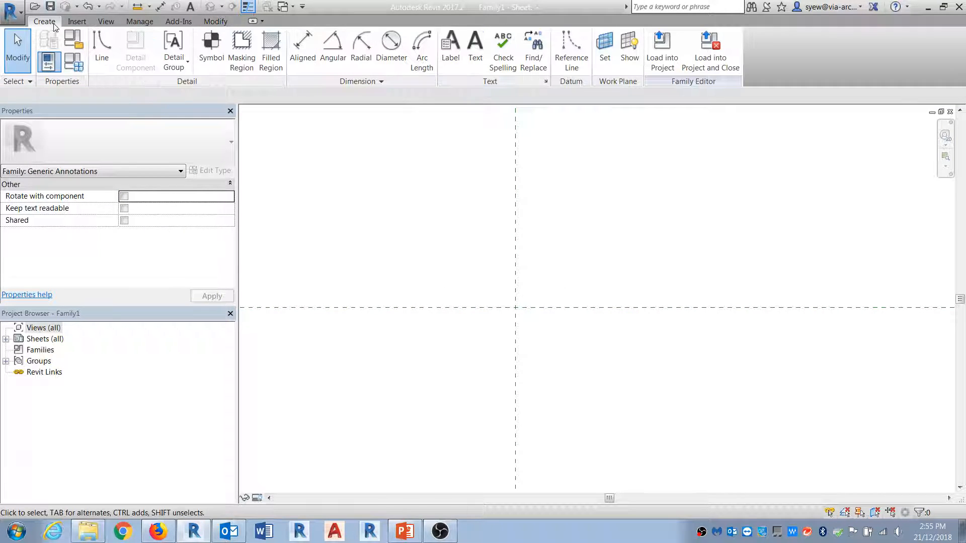
left_click(101, 48)
left_click(484, 38)
left_click(515, 307)
left_click(523, 291)
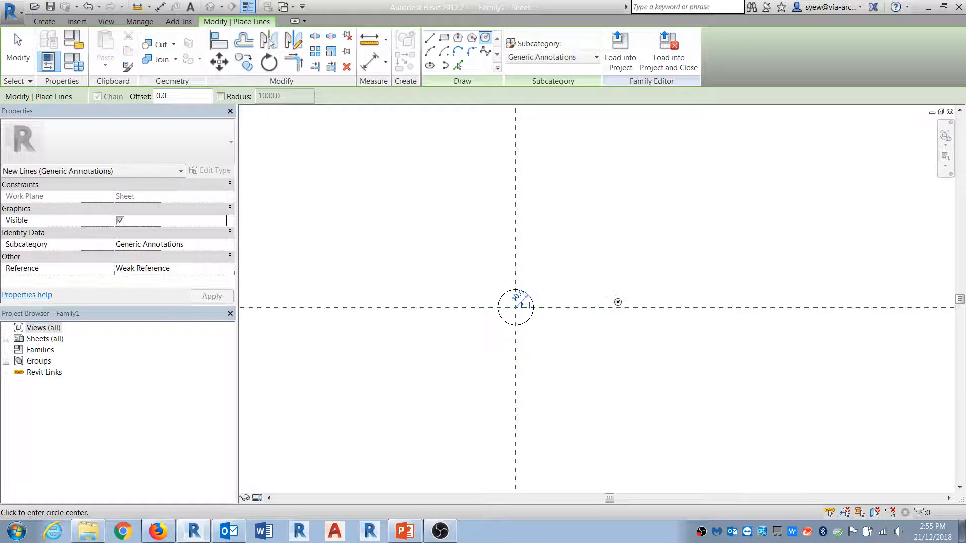
Create a new project from one of the listed project templates.
left_click(11, 10)
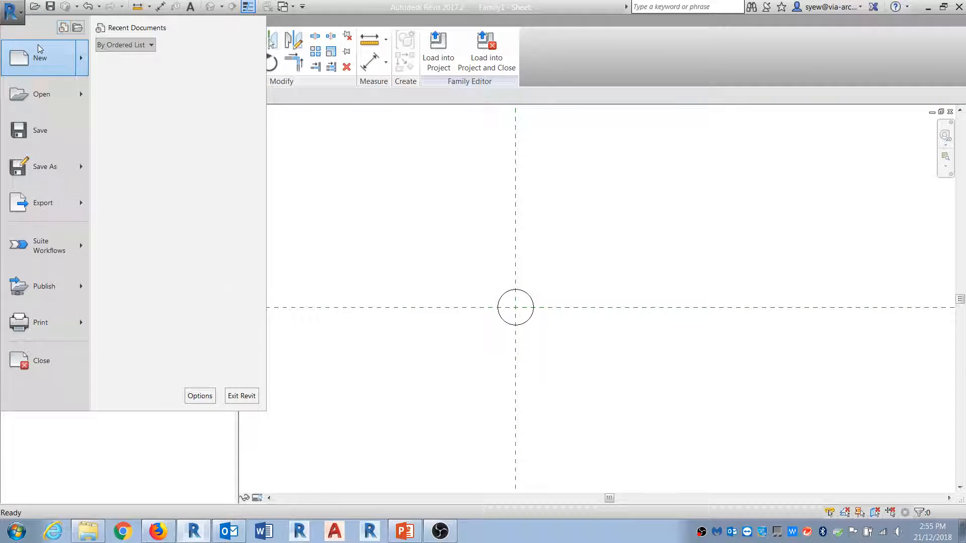
left_click(168, 63)
left_click(453, 238)
left_click(432, 256)
left_click(473, 307)
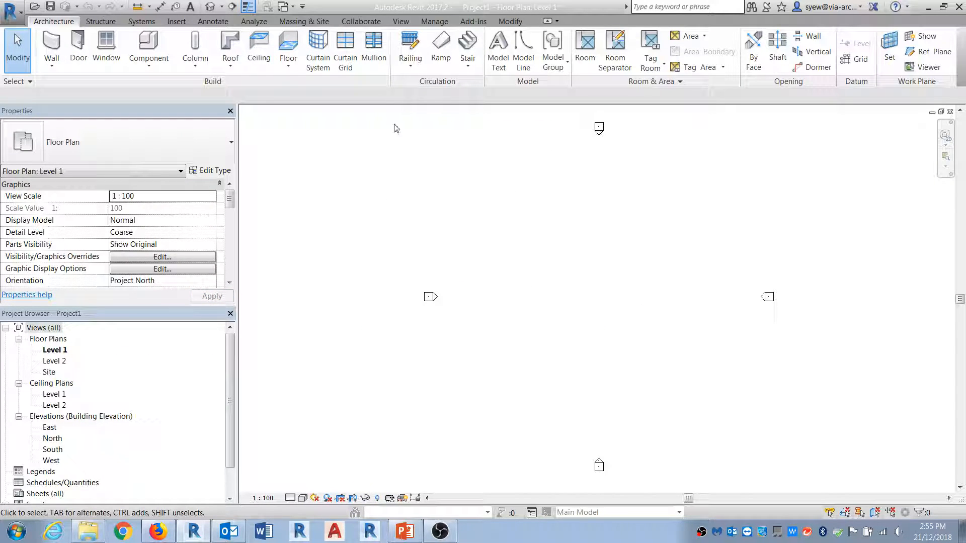
Create a drafting view named "cell table (Do Not Delete)".
left_click(401, 21)
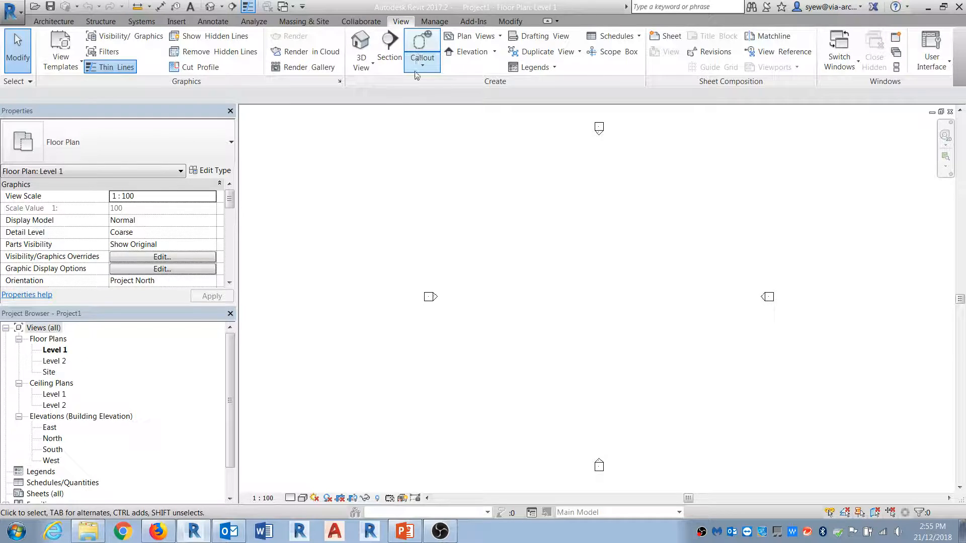
left_click(545, 36)
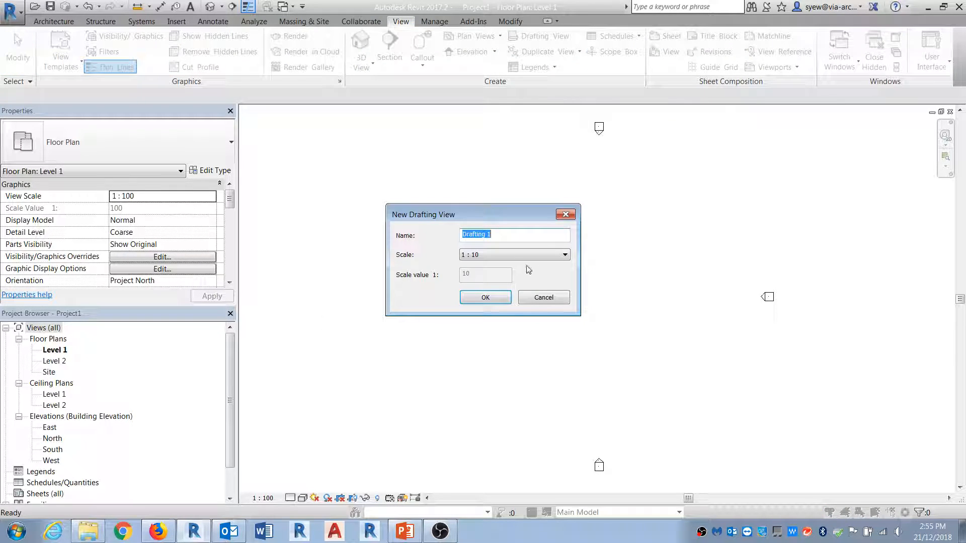
type("cell table (Do Not Delete")
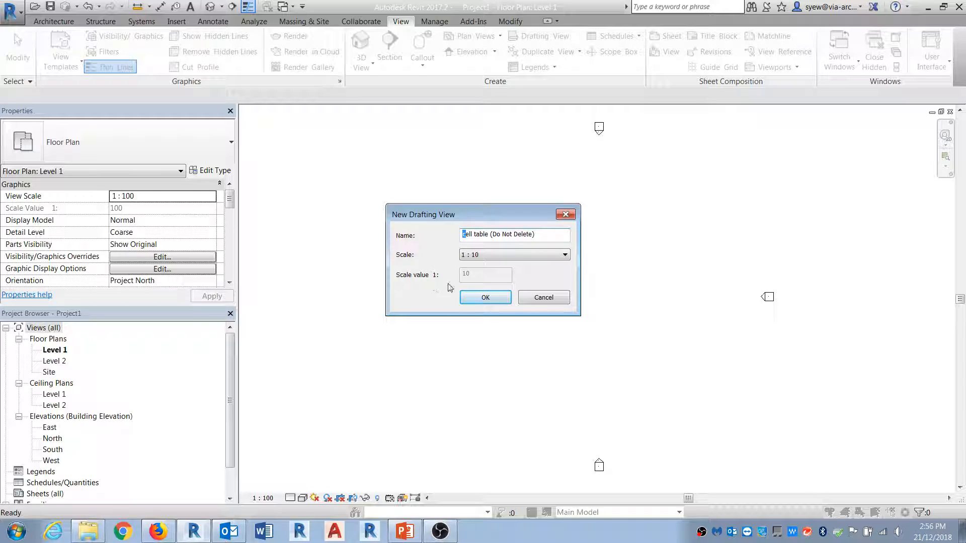
left_click(485, 298)
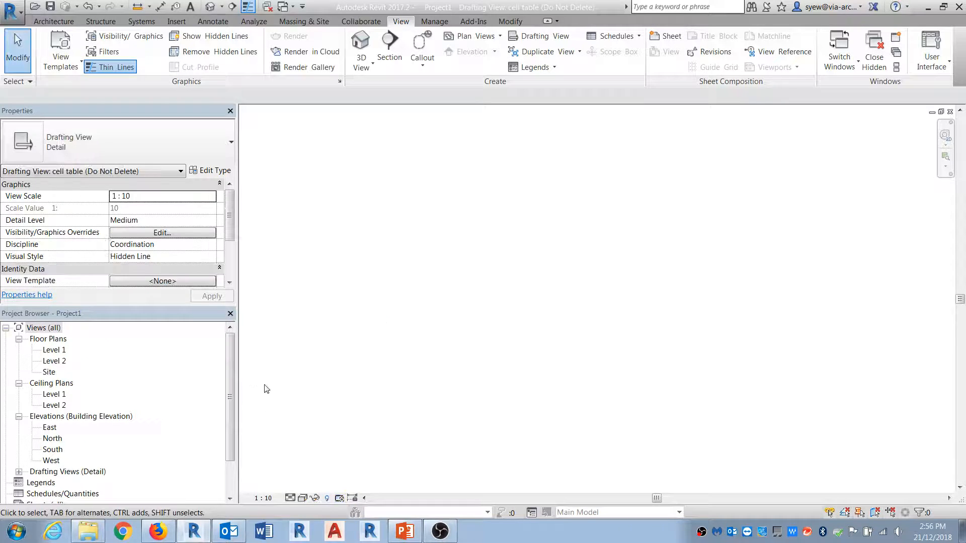
Load the circle annotation family into the project and place one instance in the drafting view.
left_click(266, 8)
left_click(283, 7)
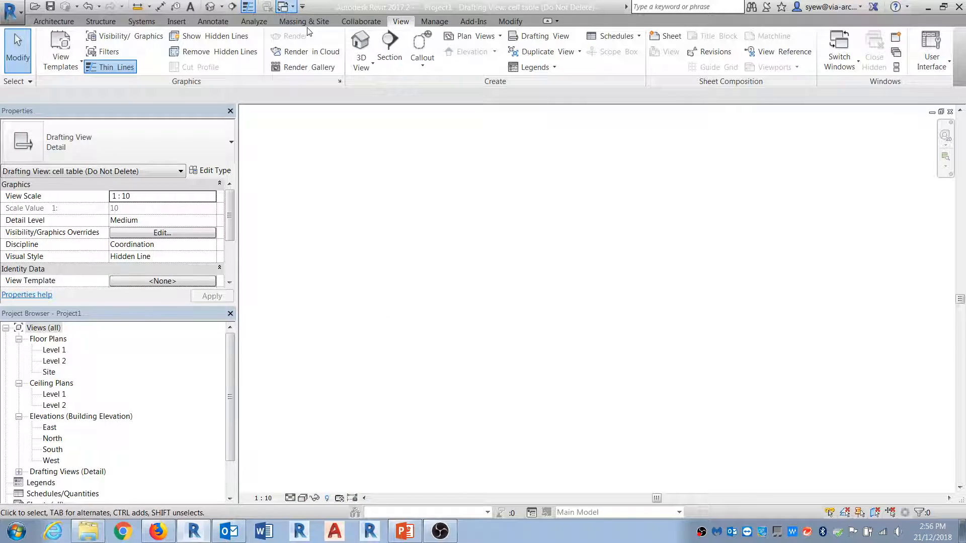
left_click(307, 29)
left_click(438, 51)
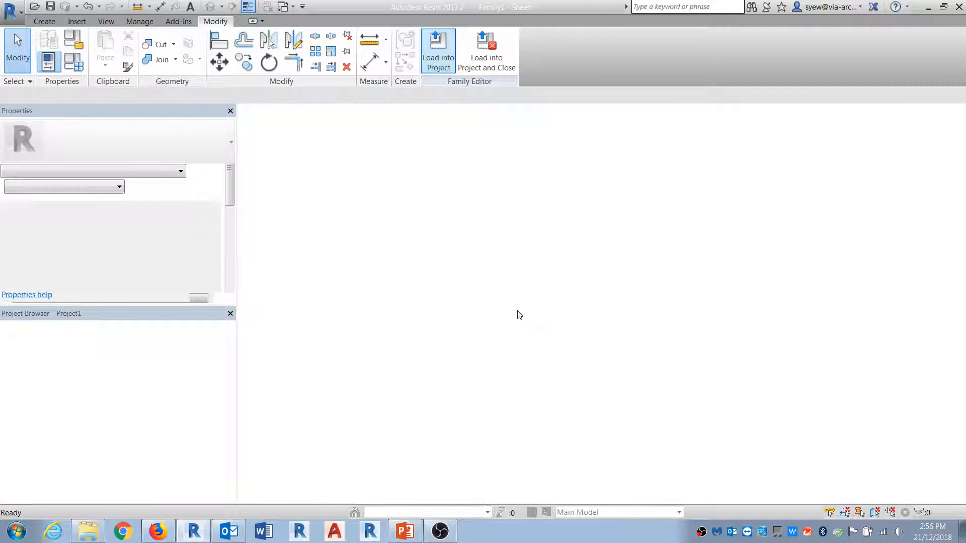
left_click(507, 297)
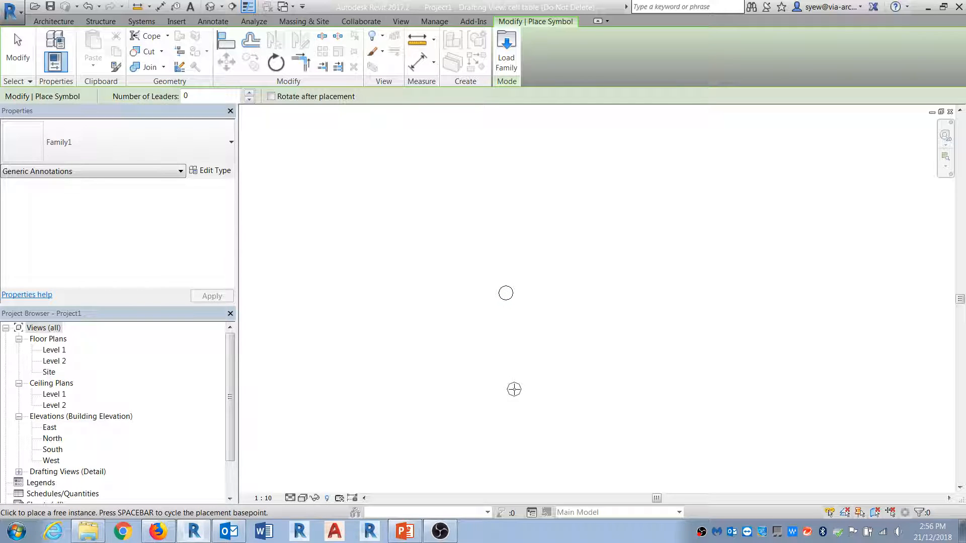
key("Escape")
Rename the loaded Family1 annotation symbol family as "cell table".
left_click_drag(231, 389, 232, 425)
left_click(6, 471)
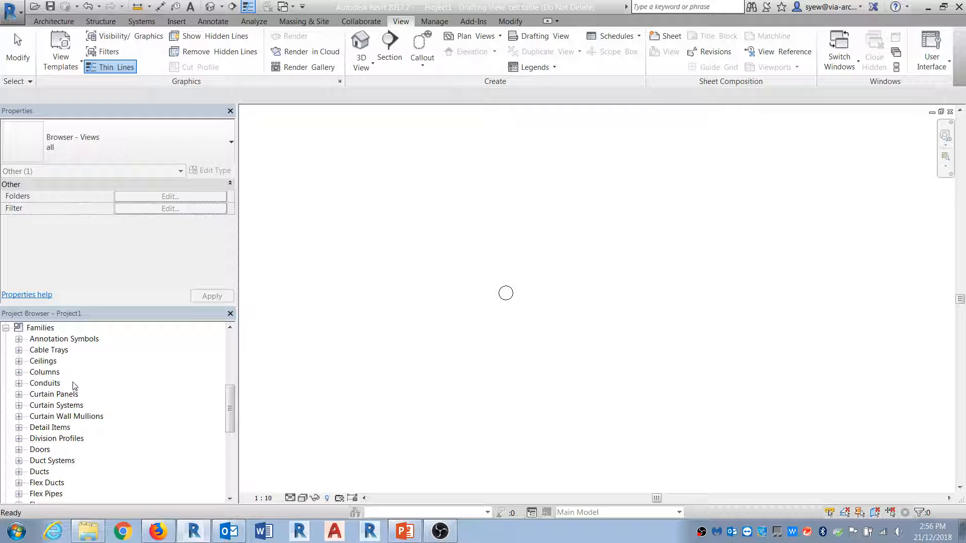
left_click(19, 339)
right_click(57, 362)
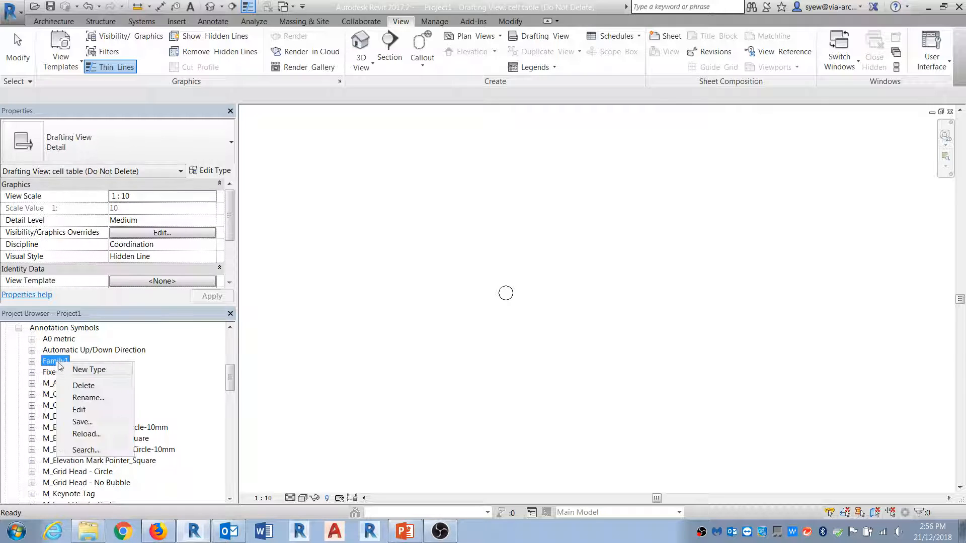
left_click(101, 402)
type("cell table")
key("Return")
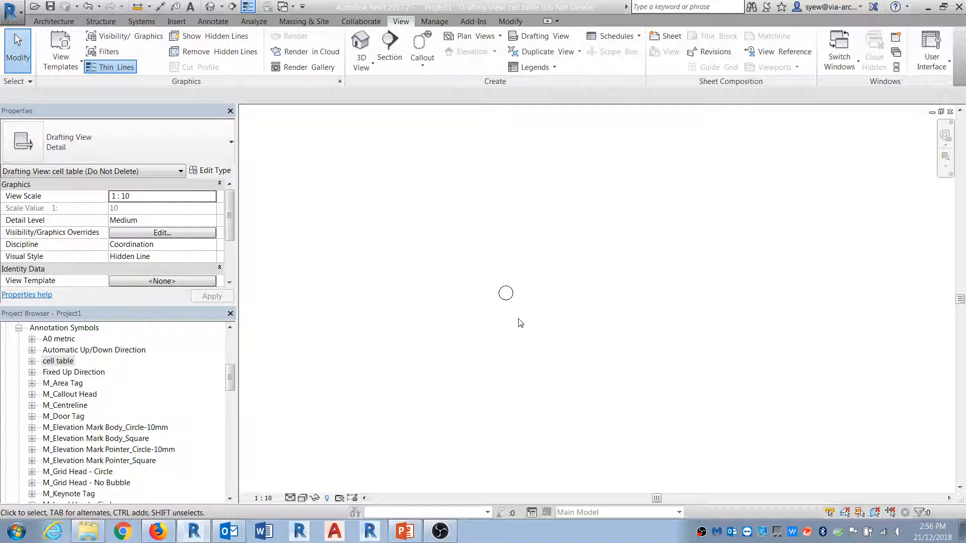
Copy the circle symbol horizontally beside the original, and remove the copy.
left_click(474, 301)
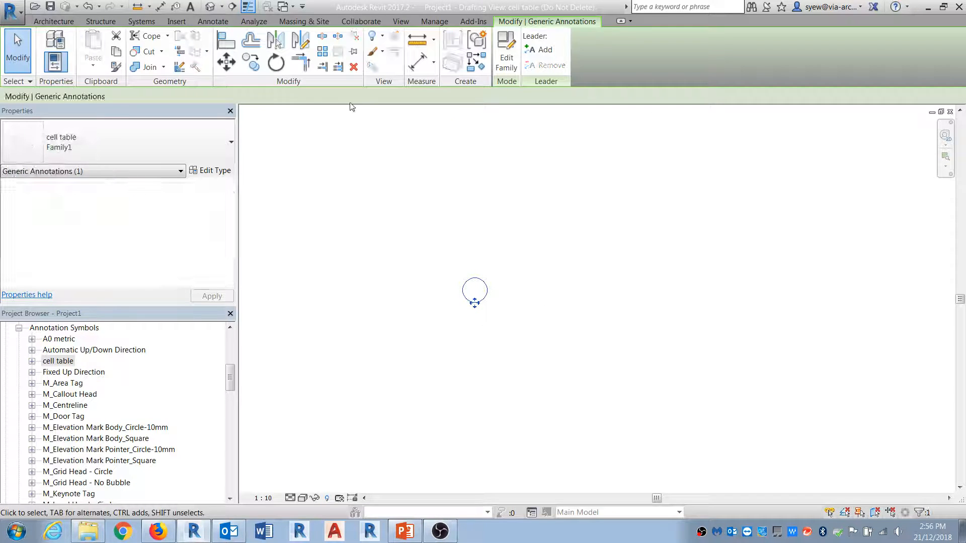
left_click(250, 61)
left_click(474, 291)
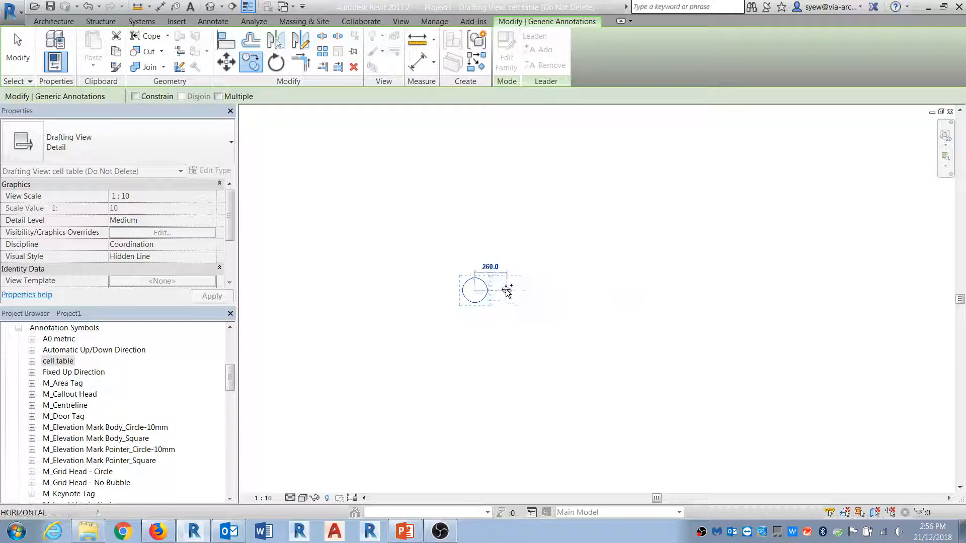
left_click(505, 290)
left_click(369, 196)
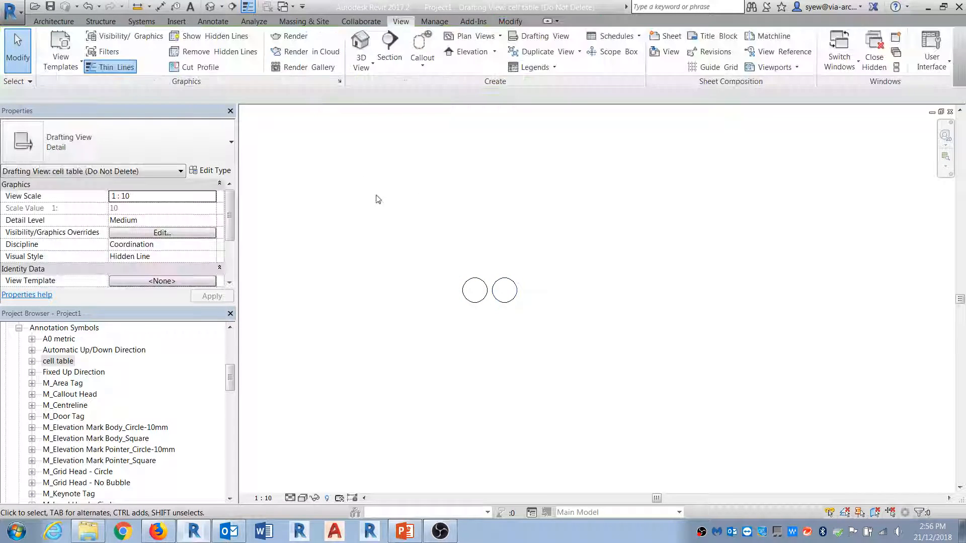
mouse_move(548, 344)
left_mouse_down()
mouse_move(481, 296)
mouse_move(510, 297)
mouse_move(503, 289)
mouse_move(410, 220)
left_mouse_up()
key("Delete")
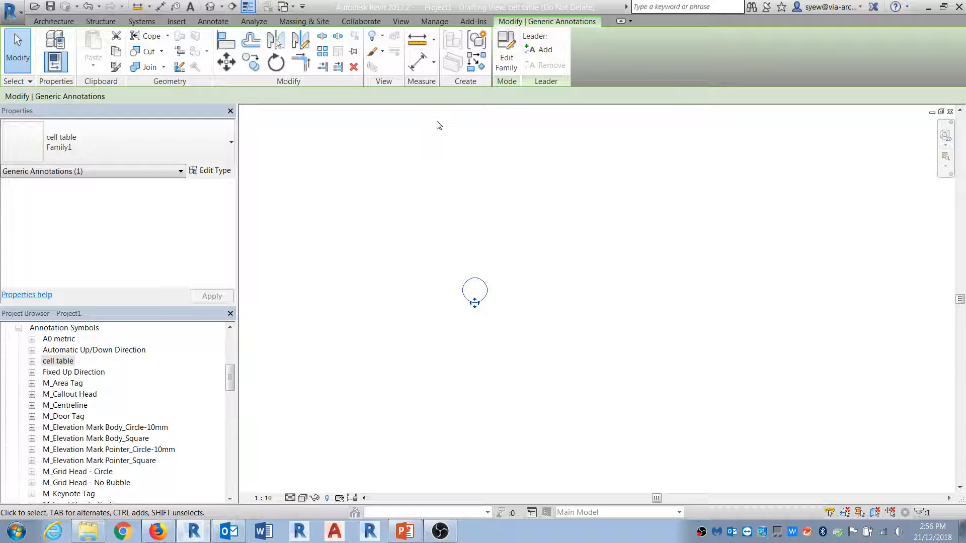
Array the circle symbol linearly into a horizontal grouped row of 12, using the spacing to the second member.
left_click(322, 51)
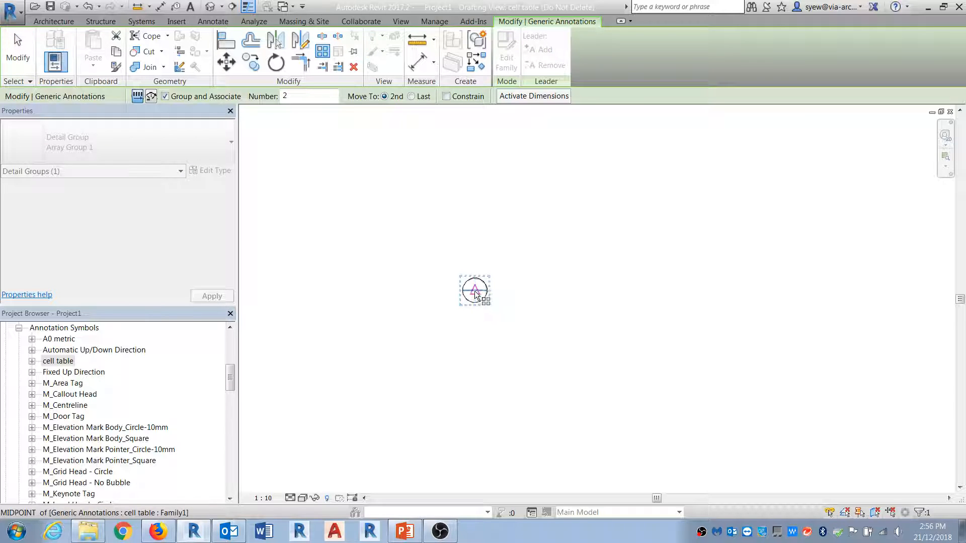
left_click(474, 291)
left_click(506, 291)
middle_click_drag(513, 367, 439, 244)
scroll(439, 246, "down", 1)
type("12")
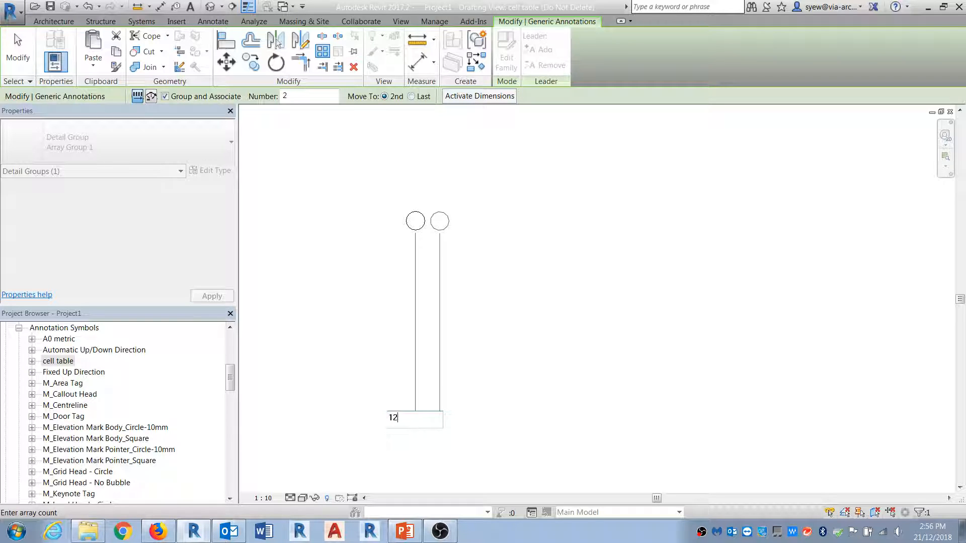
key("Return")
left_click(672, 264)
left_click_drag(672, 264, 347, 153)
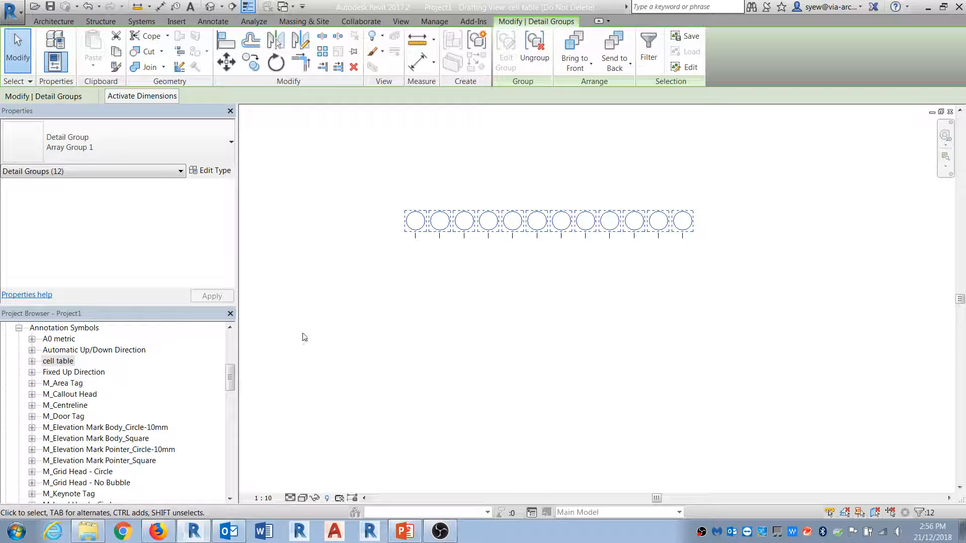
left_click(787, 351)
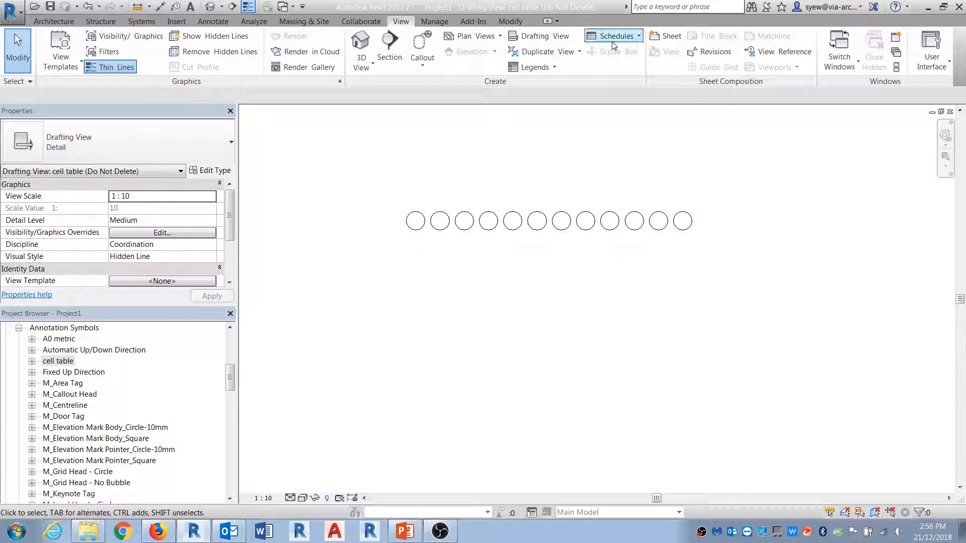
Create a note block named "DOOR SCHEDULE" based on the cell table family.
left_click(638, 36)
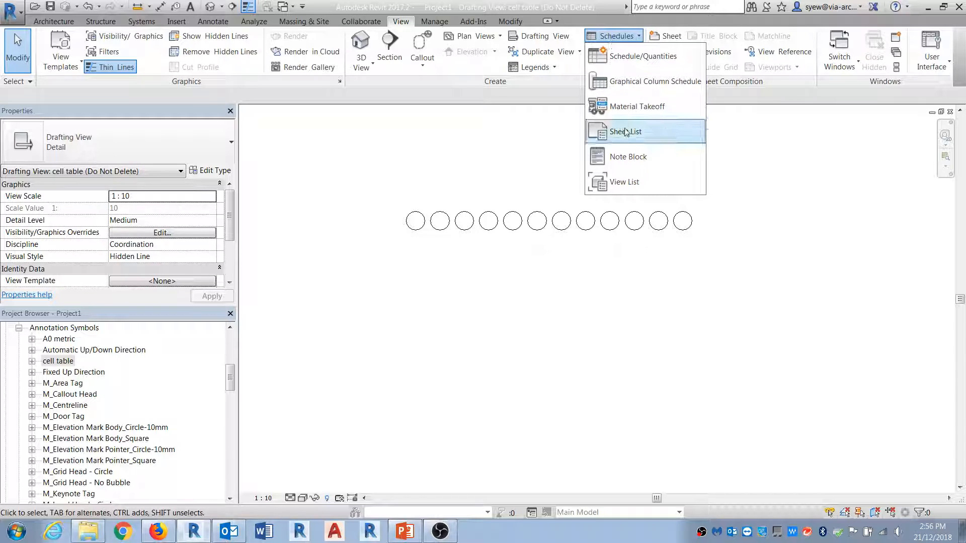
left_click(623, 159)
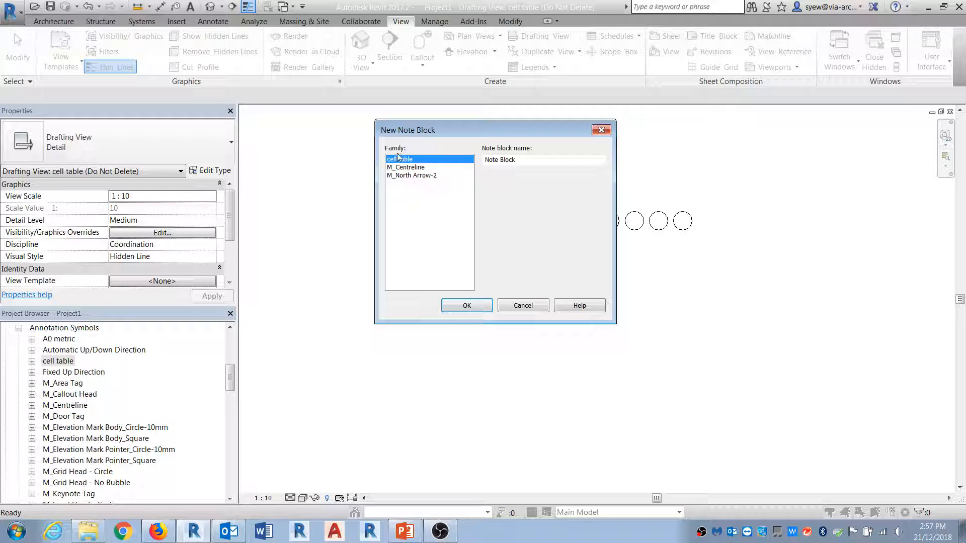
key("Tab")
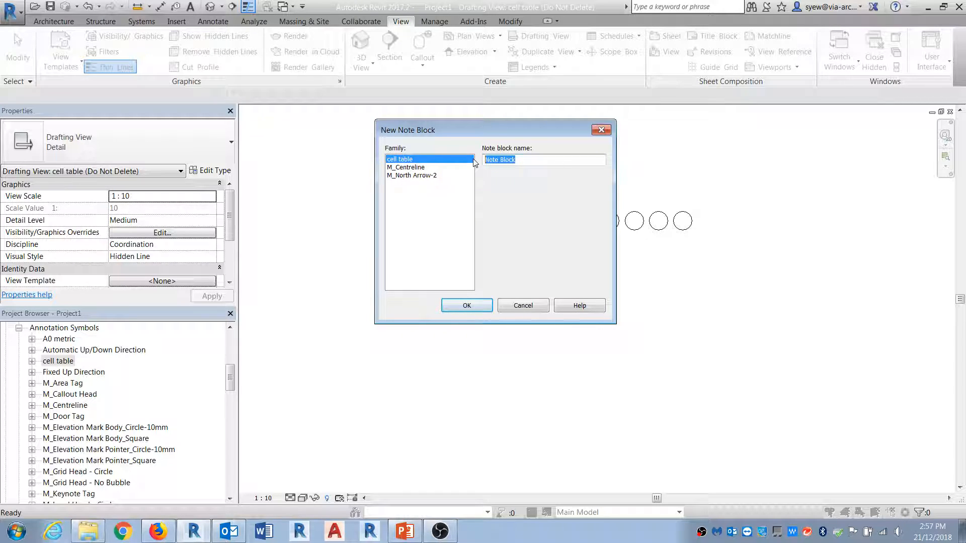
type("DOOR SCHEDULE")
left_click(467, 307)
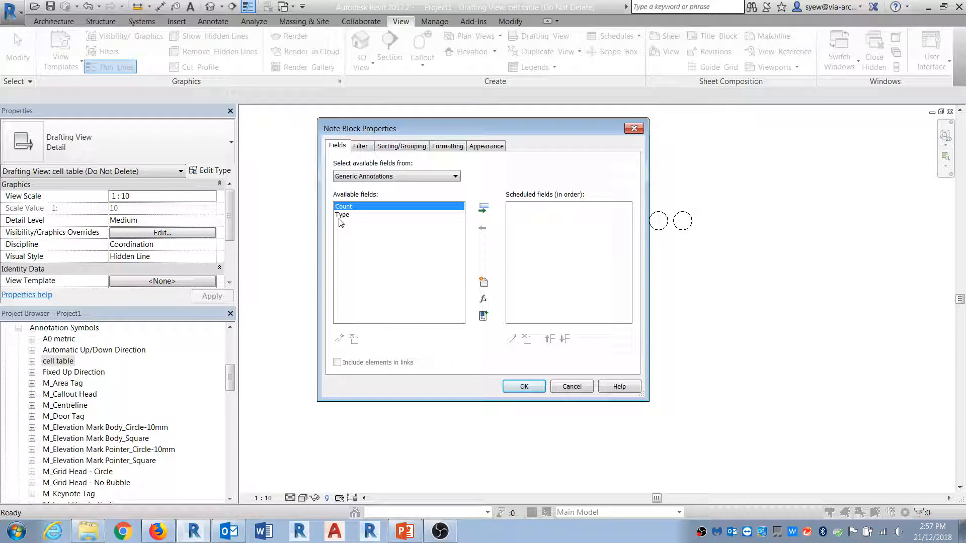
Add a text instance parameter named "Door No" to the note block's scheduled fields.
left_click(484, 283)
left_click(406, 310)
left_click(406, 323)
left_click(517, 284)
left_click(433, 256)
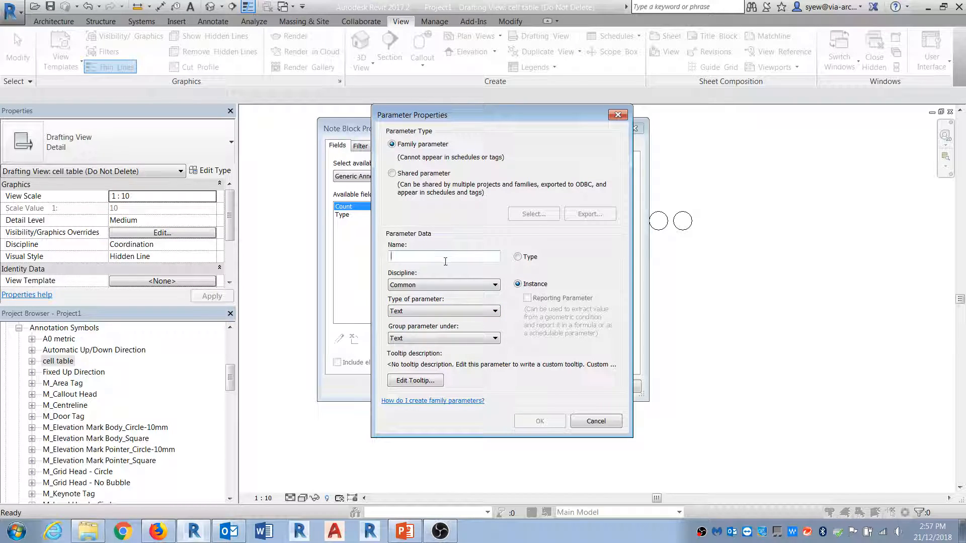
type("Door No")
key("Return")
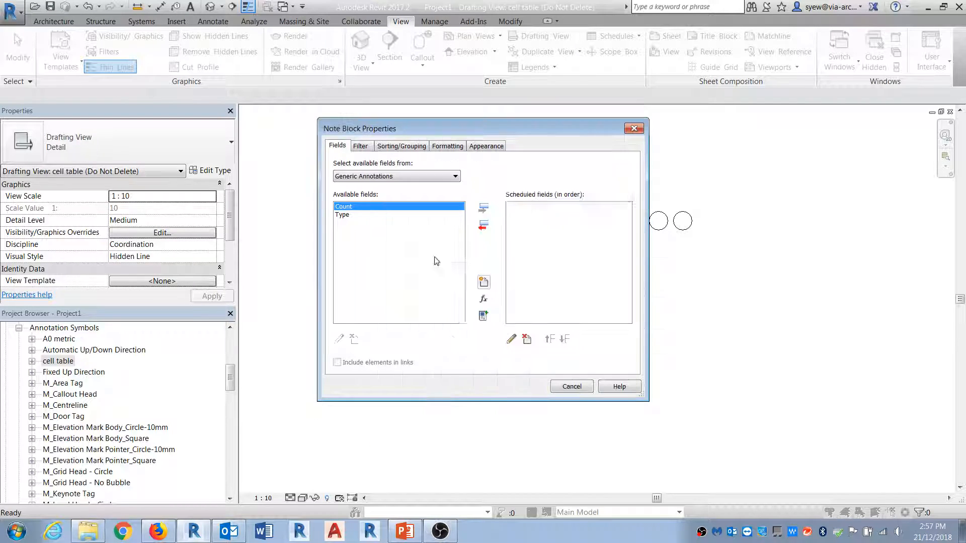
Add a text instance parameter named "Door Location" to the note block's scheduled fields.
left_click(484, 282)
type("Door")
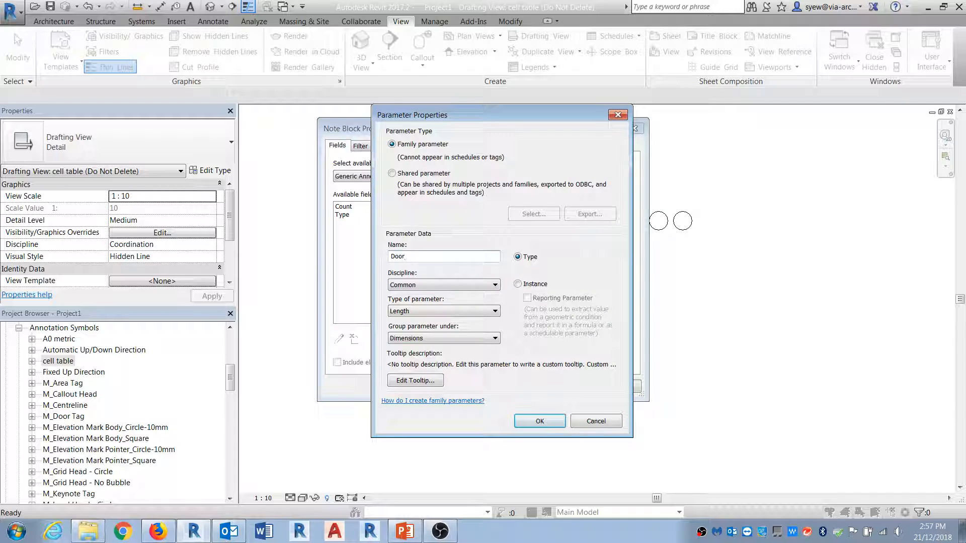
left_click(430, 312)
left_click(418, 323)
left_click(417, 257)
left_click(518, 284)
left_click(540, 421)
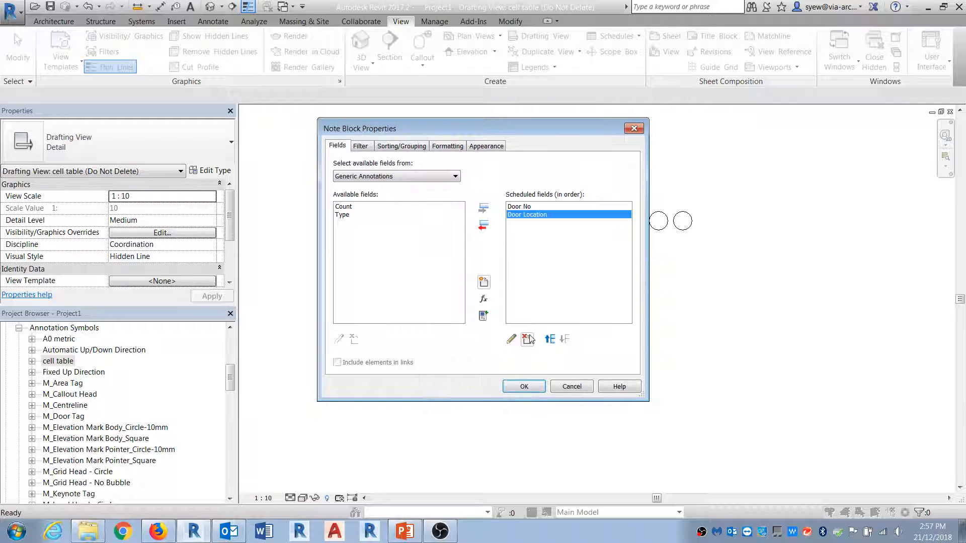
Add a length type parameter named "Door Width" to the note block's scheduled fields.
left_click(483, 284)
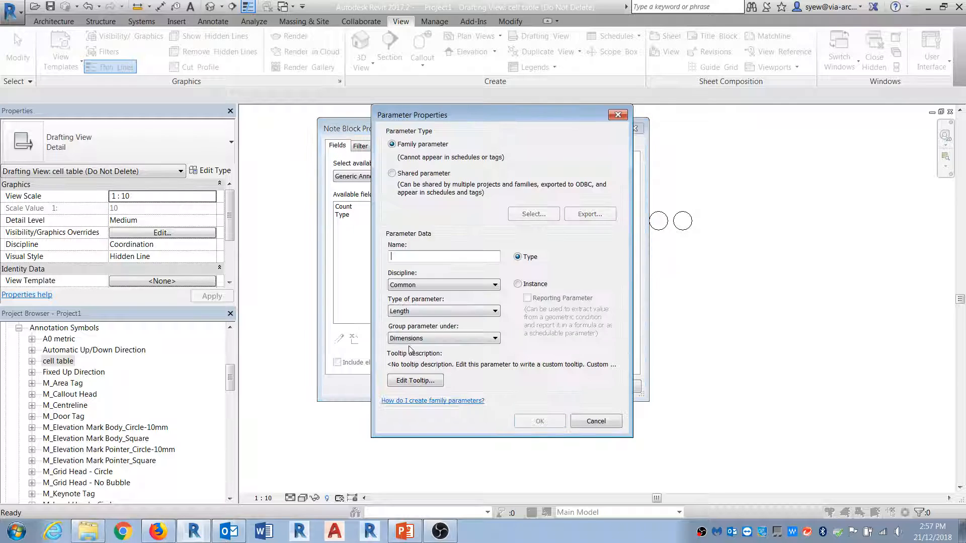
type("Door Width")
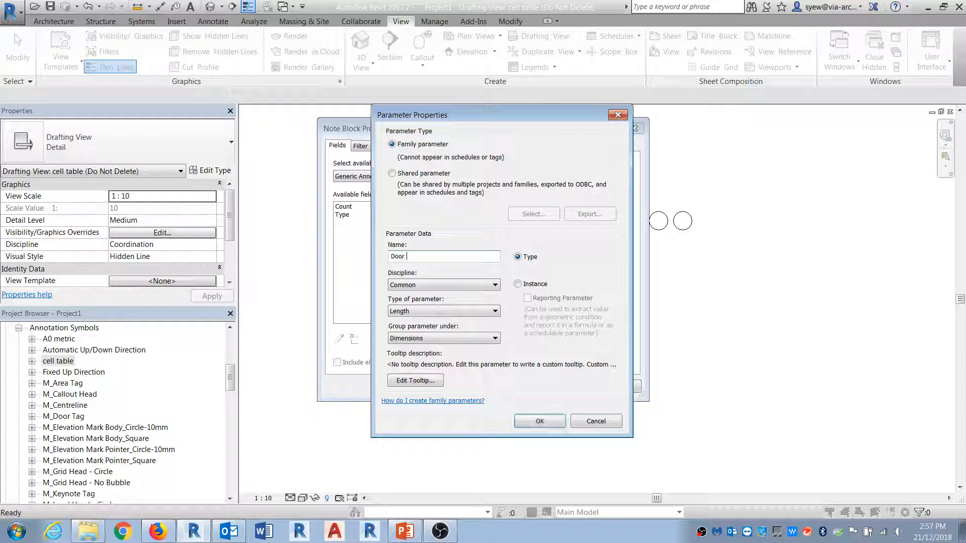
key("Return")
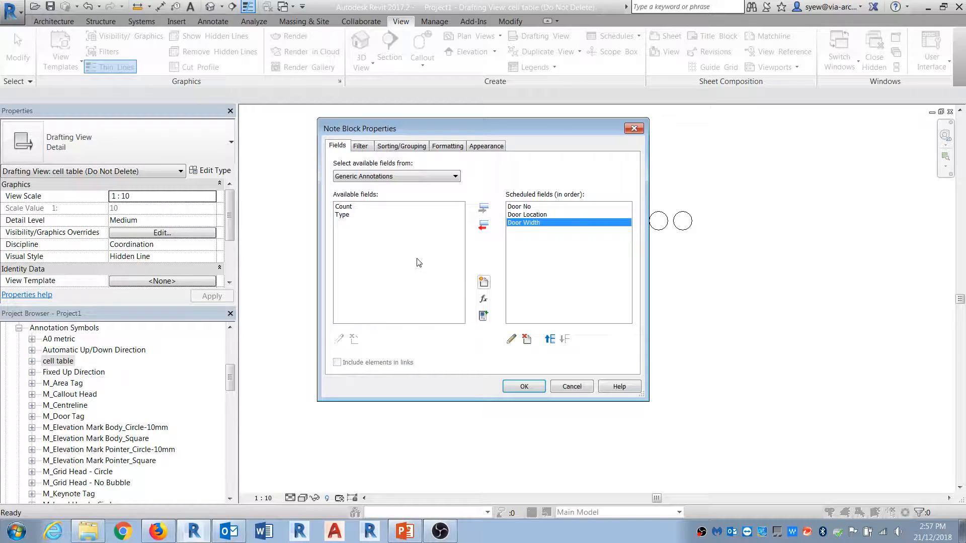
Add a length instance parameter named "Door Height" to the note block's scheduled fields.
left_click(484, 283)
type("Door Hei")
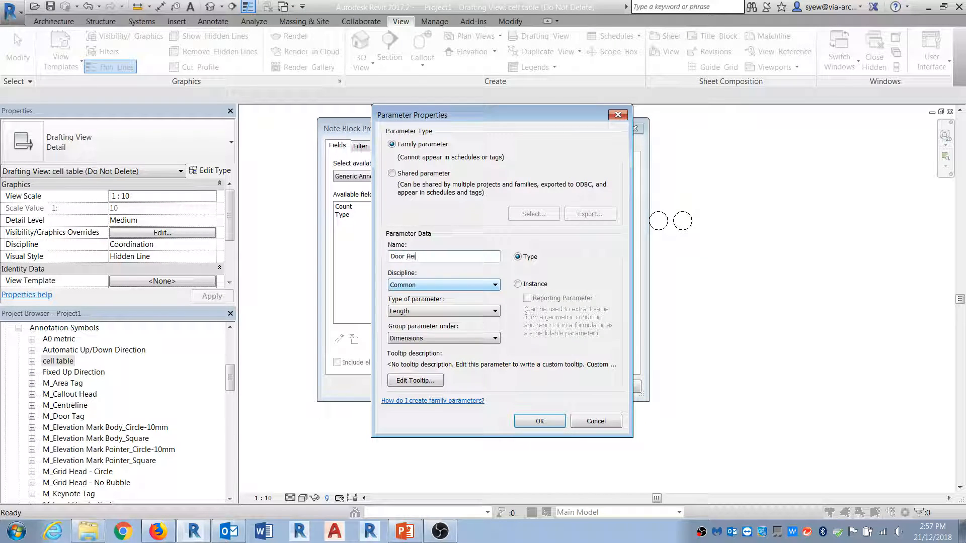
left_click(517, 284)
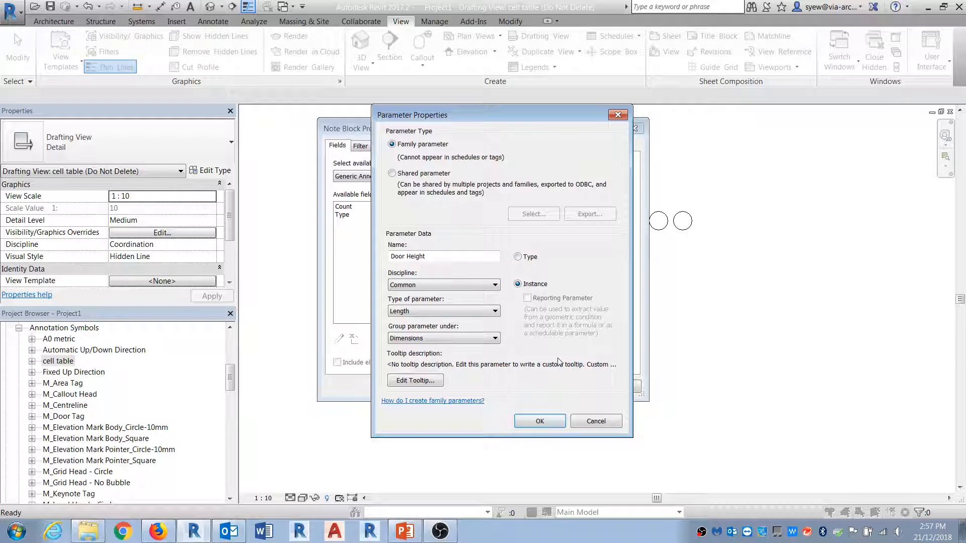
left_click(535, 420)
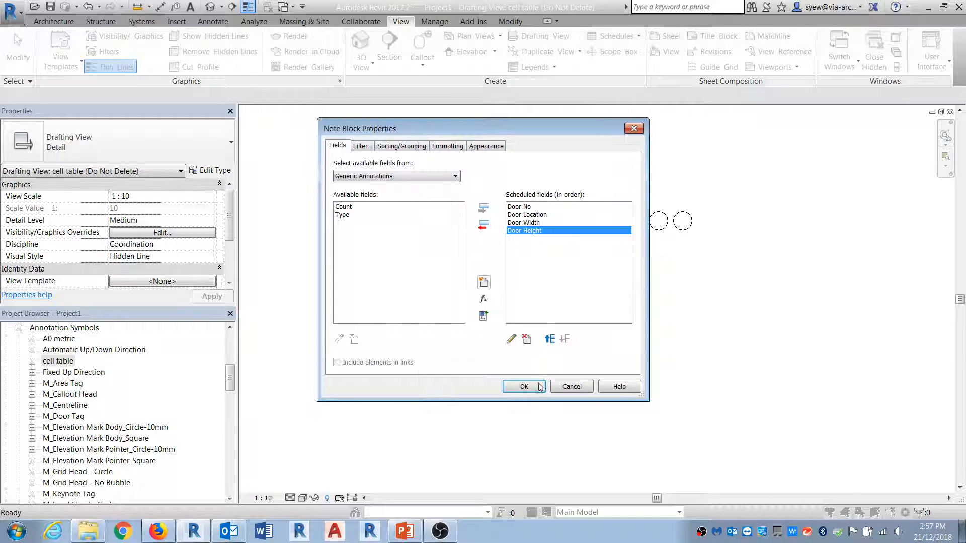
Check the settings of the Door Width type parameter and delete it from the note block.
left_click(523, 222)
left_click(511, 339)
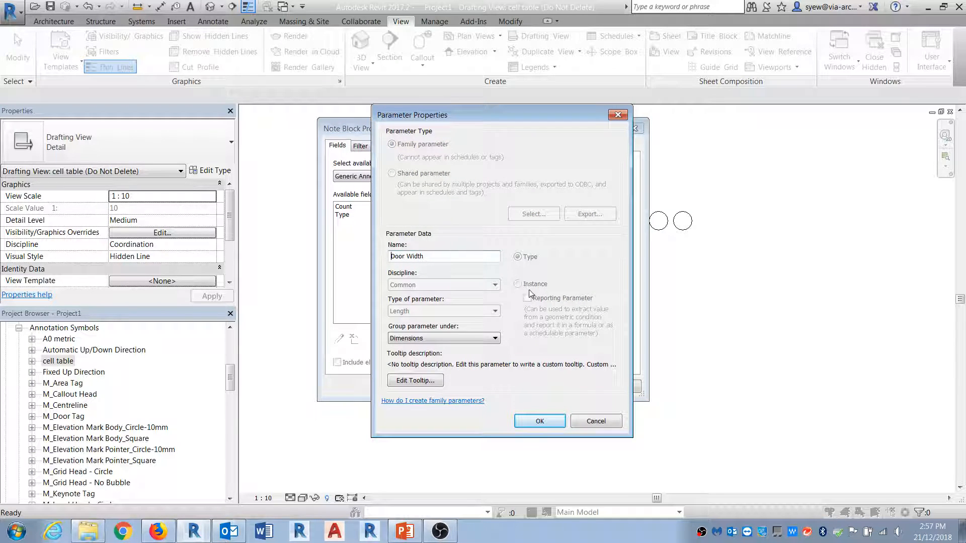
left_click(541, 422)
left_click(527, 340)
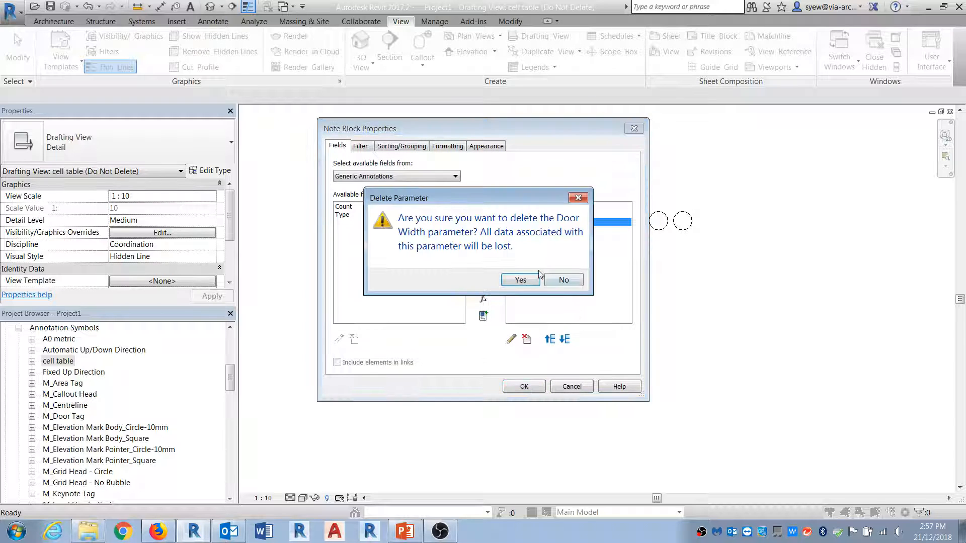
left_click(521, 278)
Add a length instance parameter named "Door Width" and move it above Door Height in the scheduled fields.
left_click(484, 282)
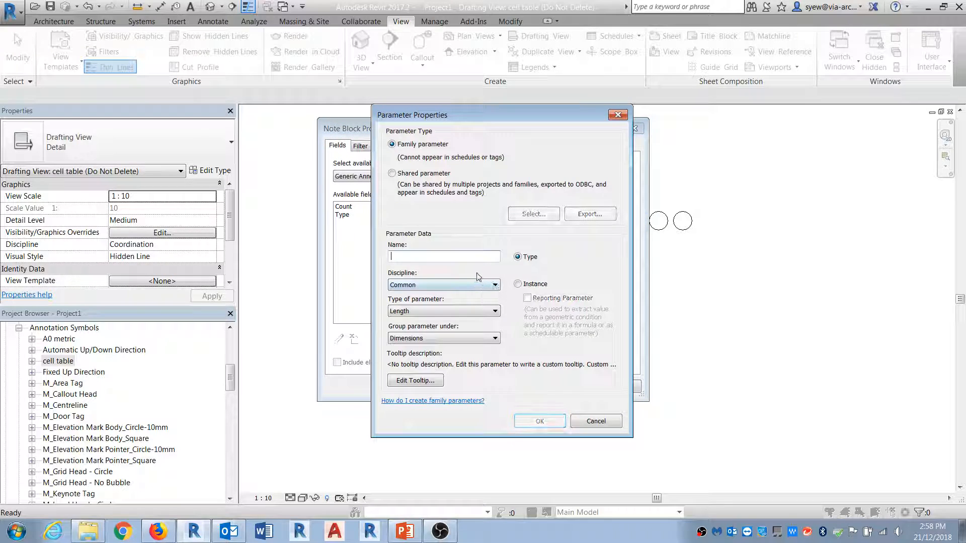
type("Door ")
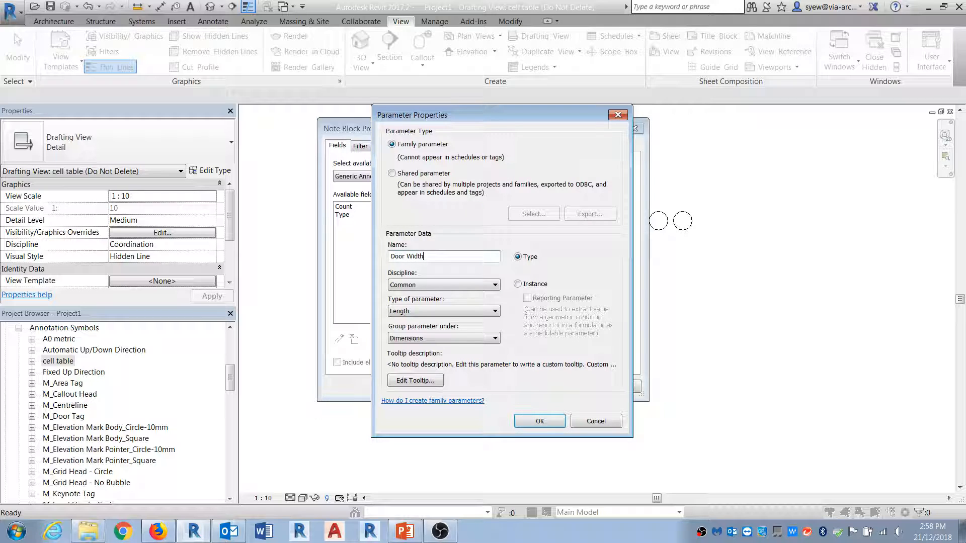
type("Width")
left_click(518, 283)
left_click(539, 422)
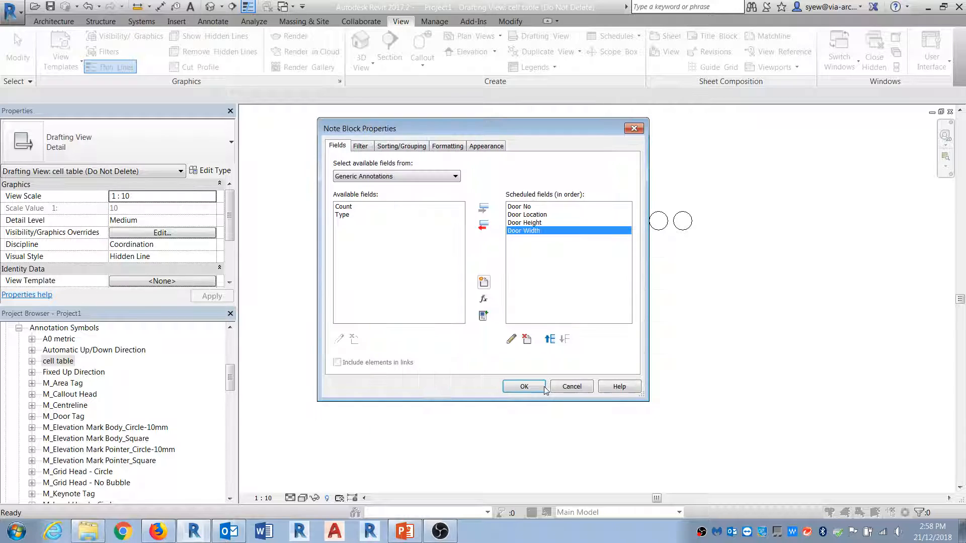
left_click(550, 339)
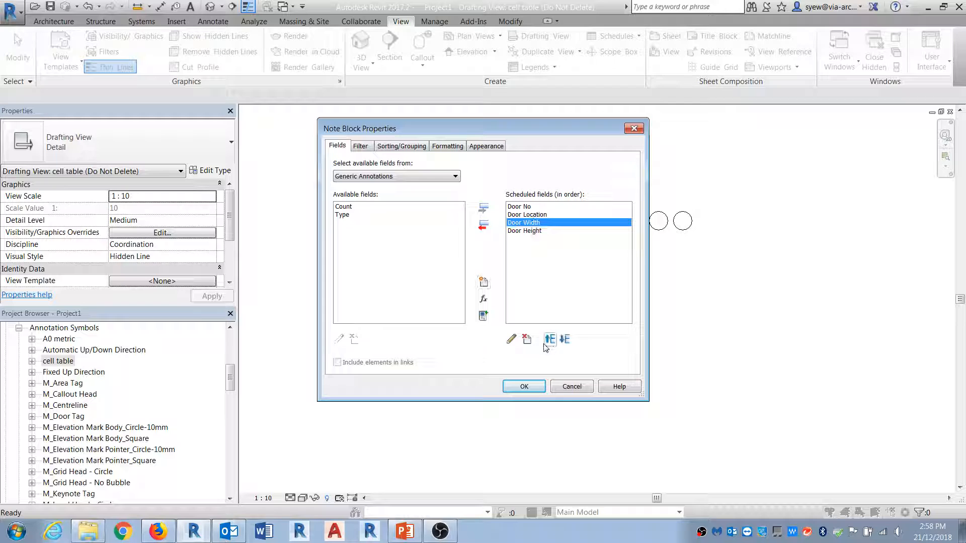
Add a length instance parameter named "Door Thickness" to the note block's scheduled fields.
left_click(484, 282)
type("Door Thi")
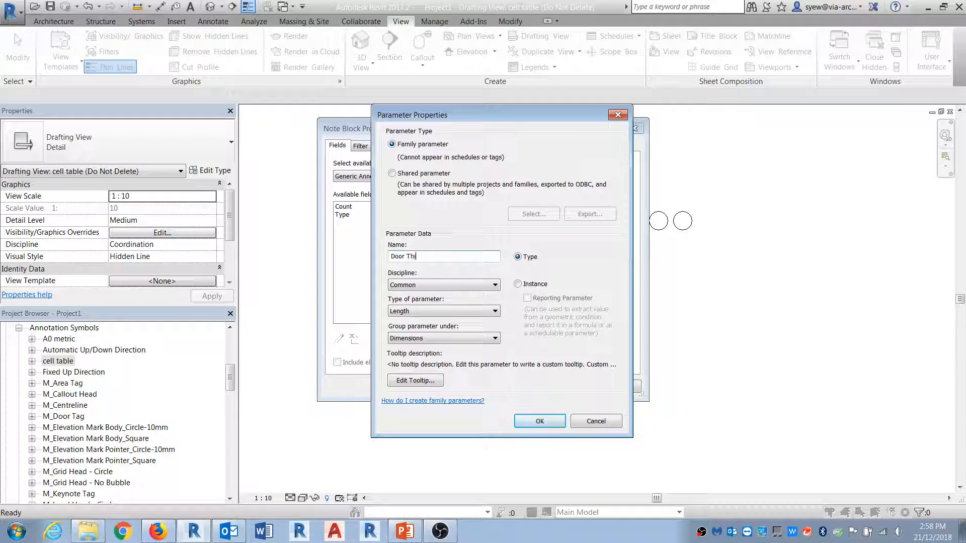
type("ckness")
left_click(540, 421)
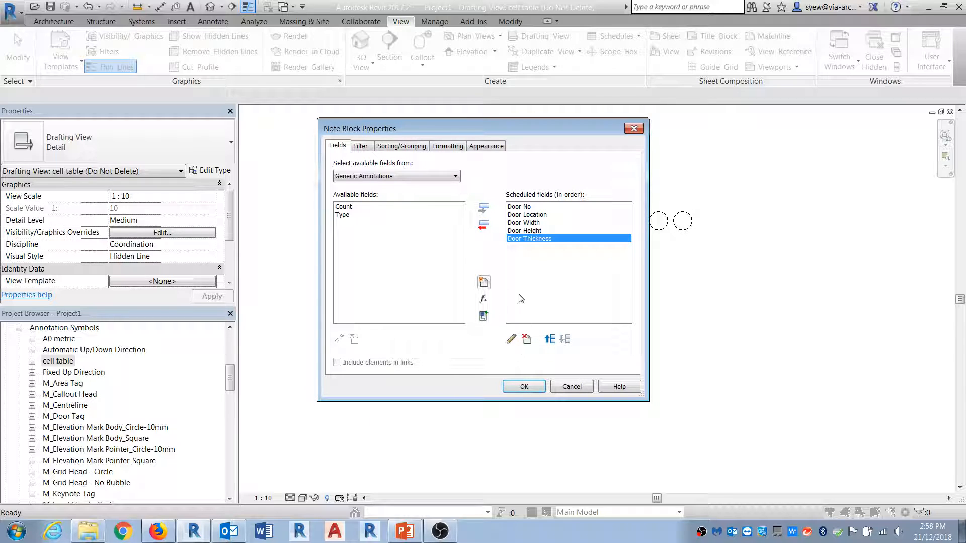
Add a text instance parameter named "Door Type" to the note block's scheduled fields.
left_click(484, 281)
type("Door Type")
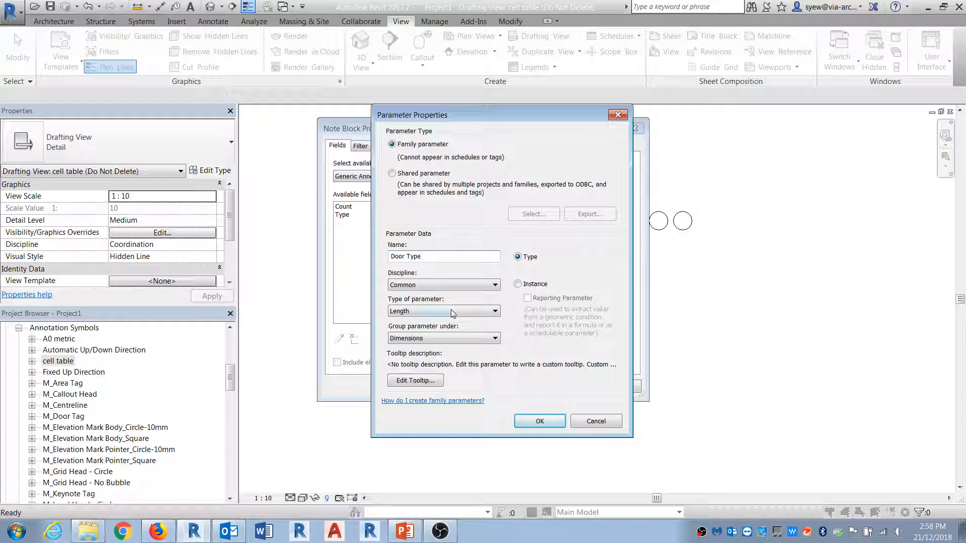
left_click(453, 311)
left_click(417, 320)
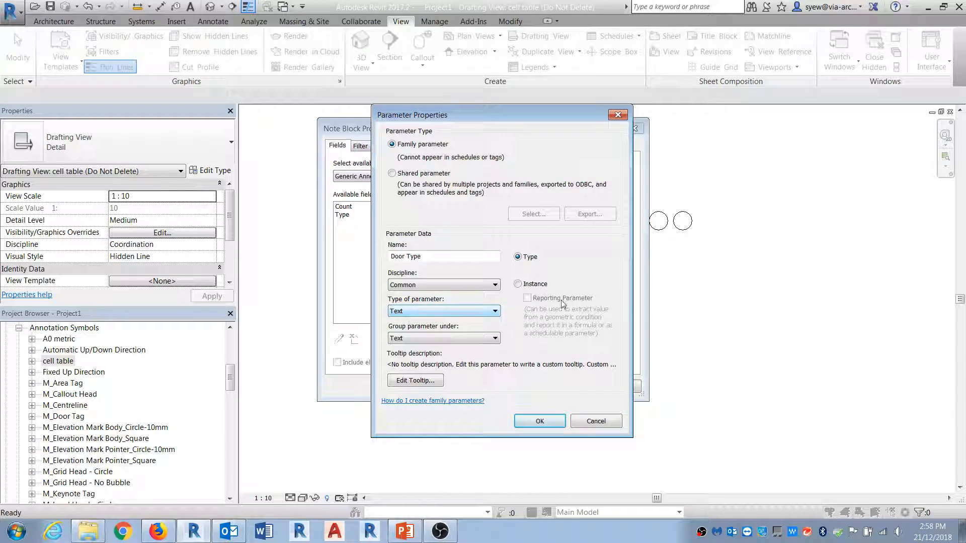
left_click(532, 423)
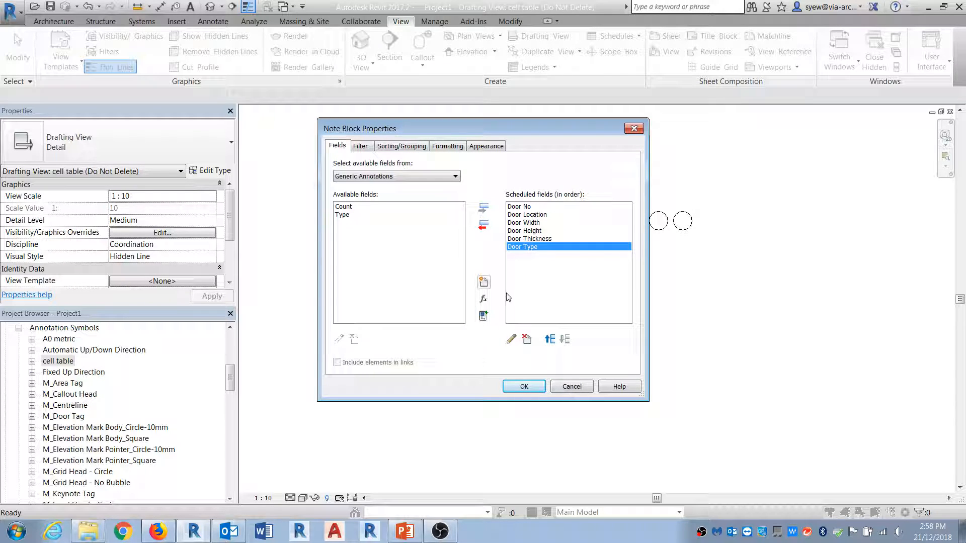
Add a text instance parameter named "Frame Type" to the scheduled fields and generate the door schedule.
left_click(483, 282)
left_click(410, 311)
left_click(416, 320)
left_click(418, 257)
type("Frame Type")
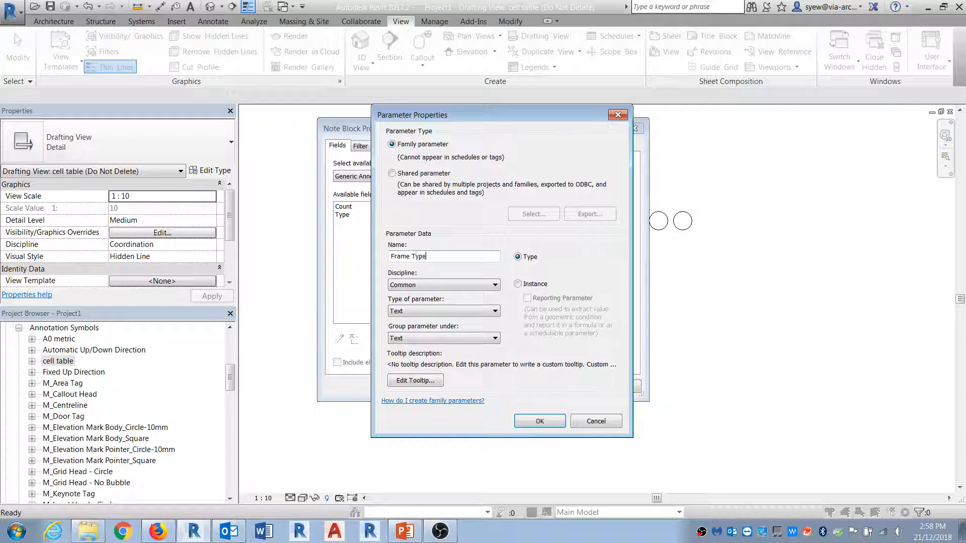
left_click(534, 286)
left_click(540, 421)
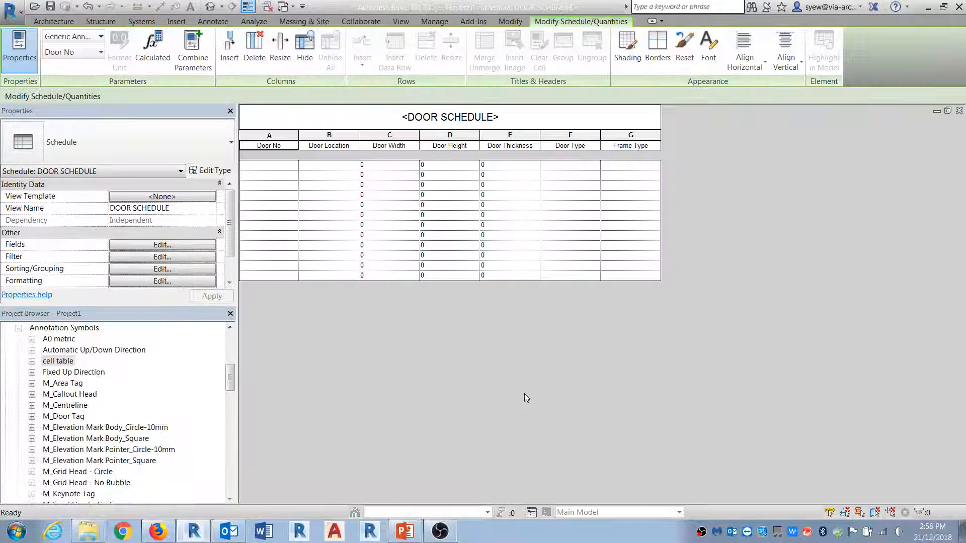
Enter 1 as the Door No in the schedule's first row, ungrouping the arrayed symbols to allow the edit.
left_click(284, 166)
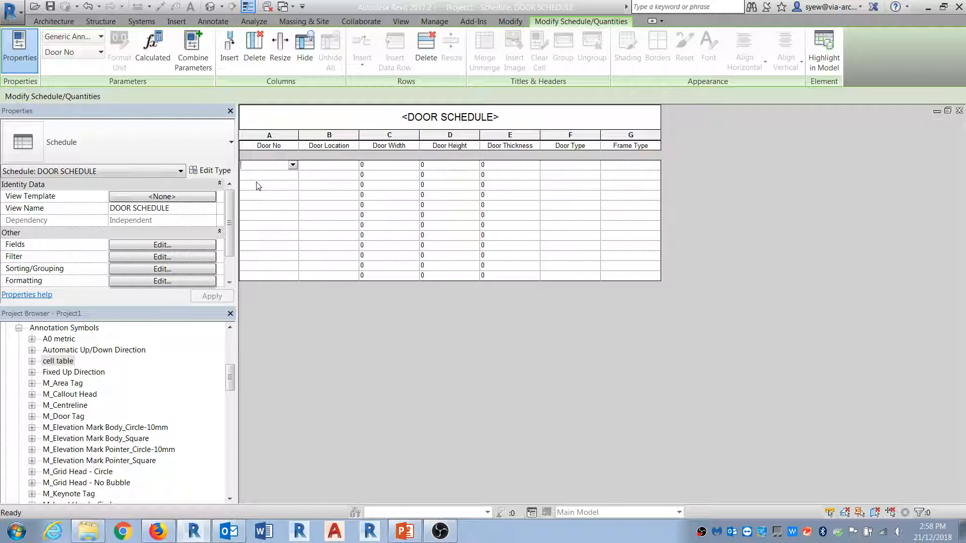
type("1")
key("Return")
left_click_drag(775, 403, 404, 258)
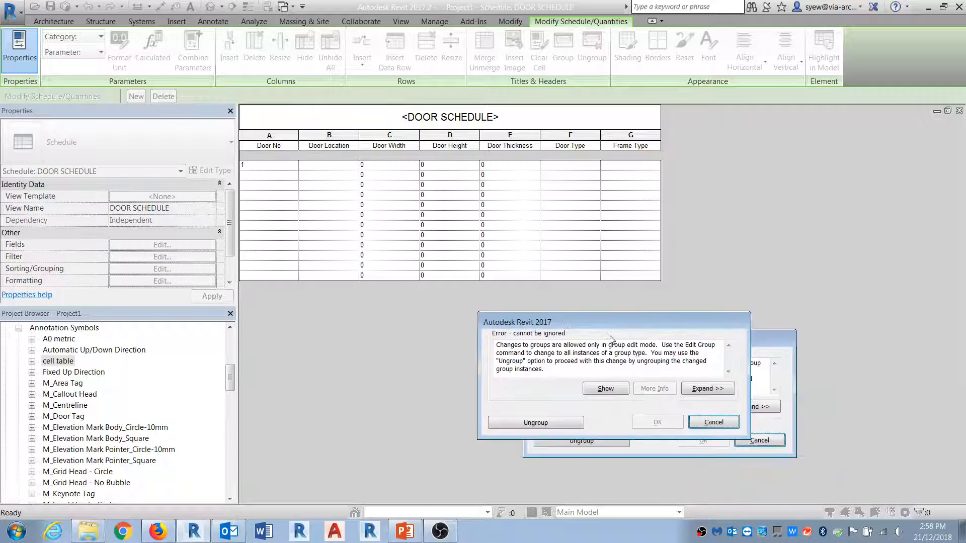
left_click(382, 361)
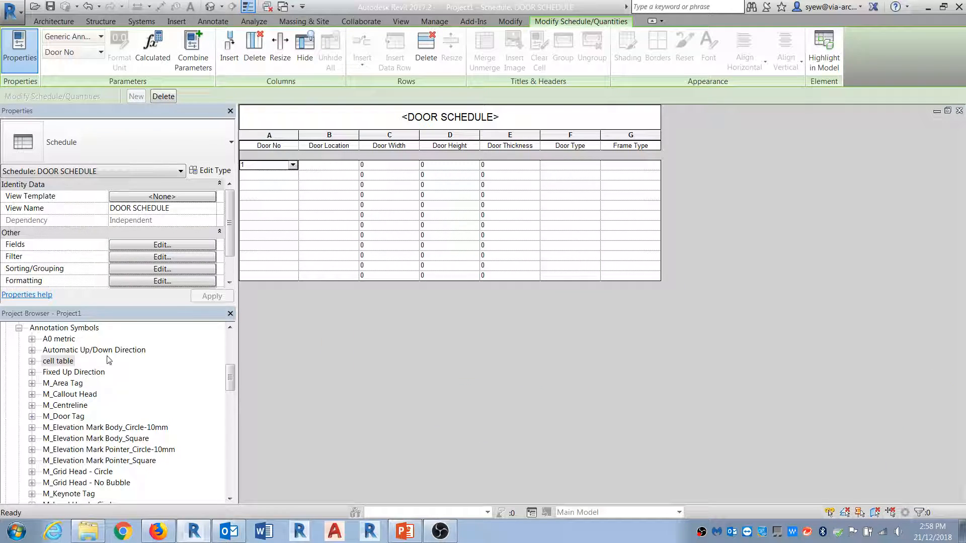
Inspect the first circle's door parameters in the "cell table (Do Not Delete)" drafting view and return to the door schedule.
left_click(229, 345)
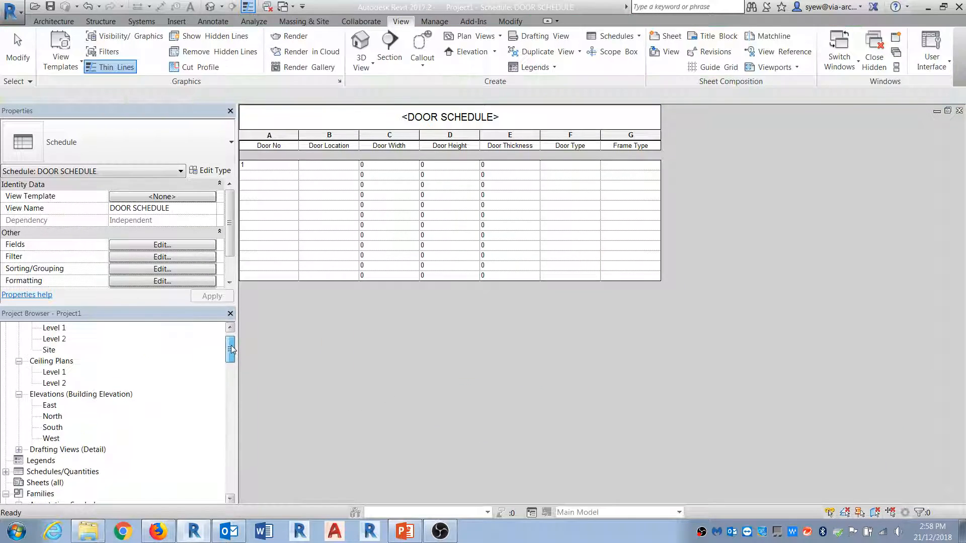
double_click(65, 472)
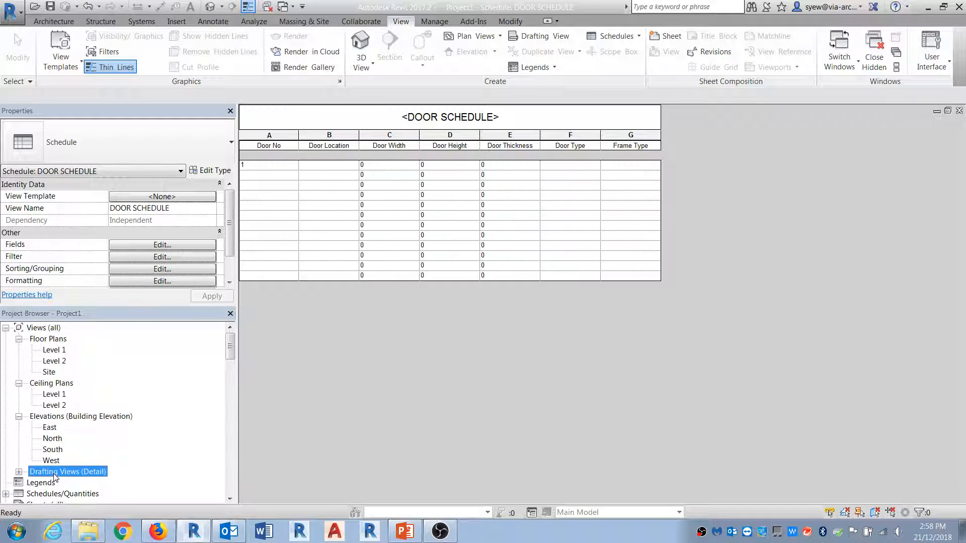
double_click(65, 484)
left_click(414, 223)
left_click_drag(765, 255, 377, 170)
left_click(572, 277)
left_click_drag(431, 199, 700, 254)
left_click(485, 331)
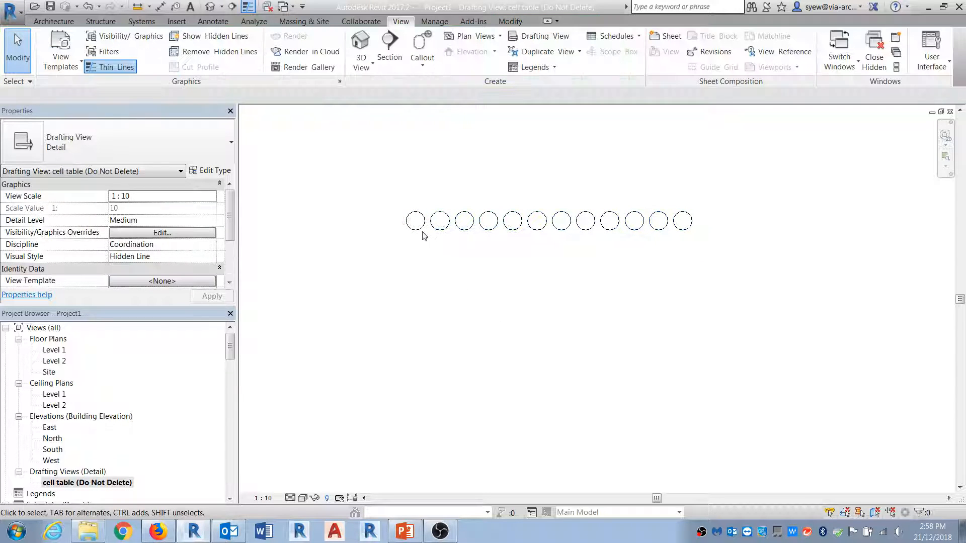
left_click(415, 230)
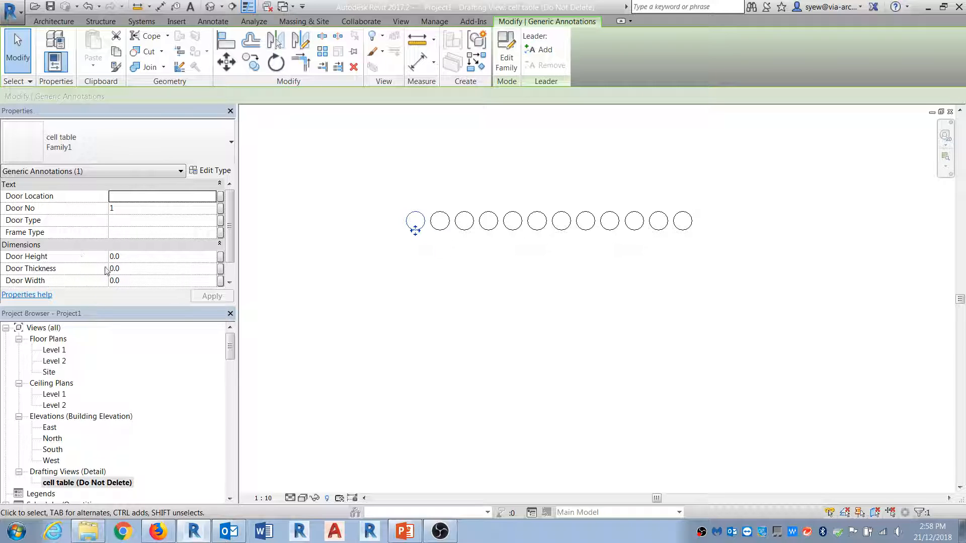
left_click(373, 411)
left_click_drag(229, 351, 229, 372)
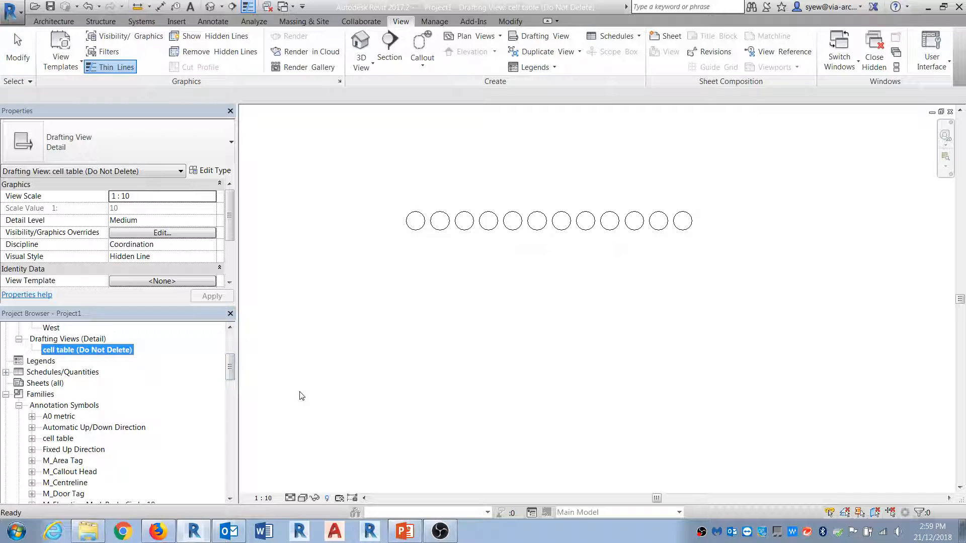
key("ctrl+Tab")
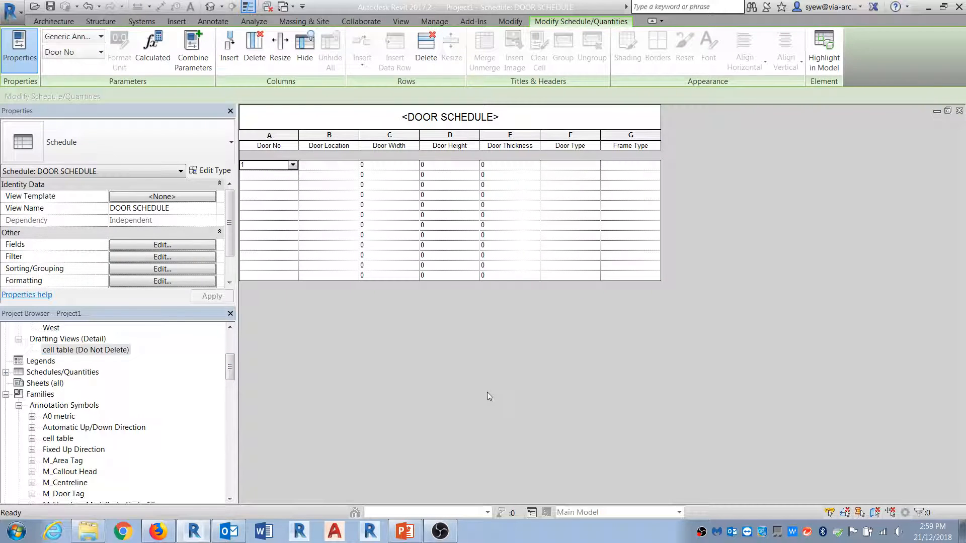
Copy the whole row of 12 circles in the cell table drafting view to form a second row directly below it.
double_click(84, 352)
left_click_drag(711, 246, 397, 196)
left_click(251, 62)
left_click(430, 236)
left_click(431, 262)
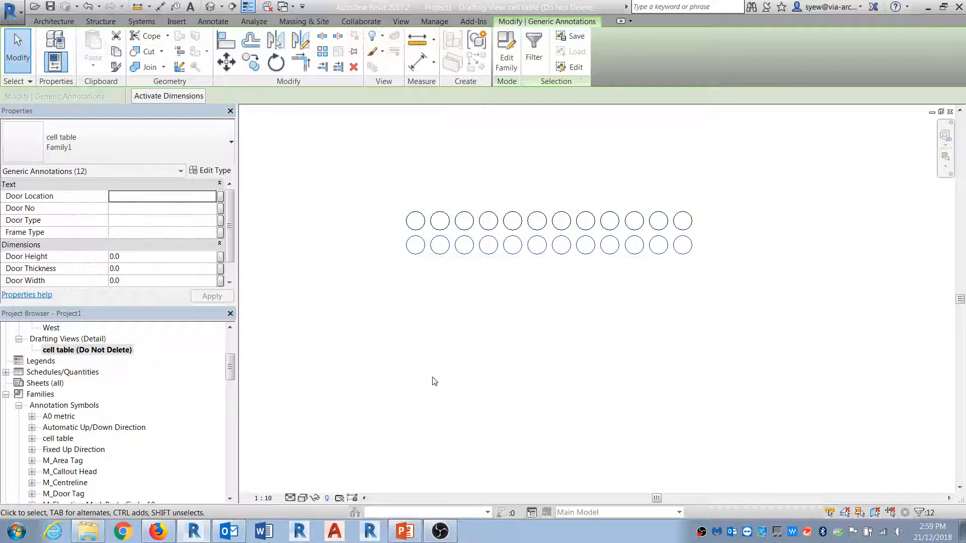
Switch back to the door schedule and examine the conditional formatting options available for the Door No field.
key("ctrl+Tab")
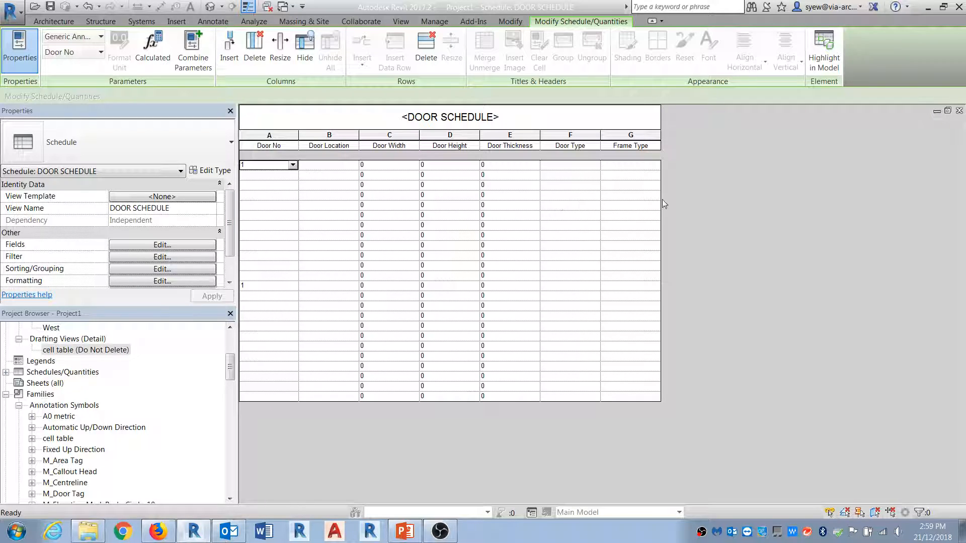
left_click(162, 245)
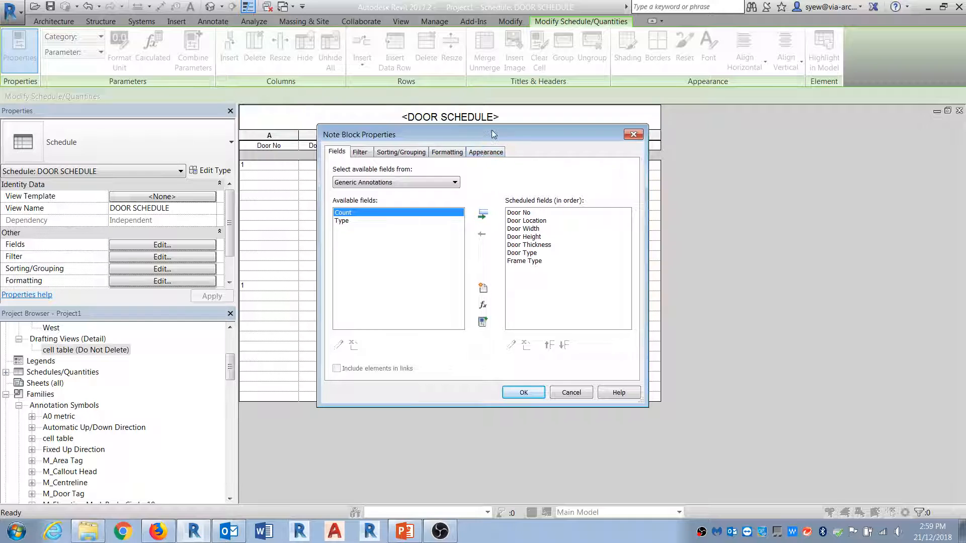
left_click_drag(467, 129, 440, 197)
left_click(420, 213)
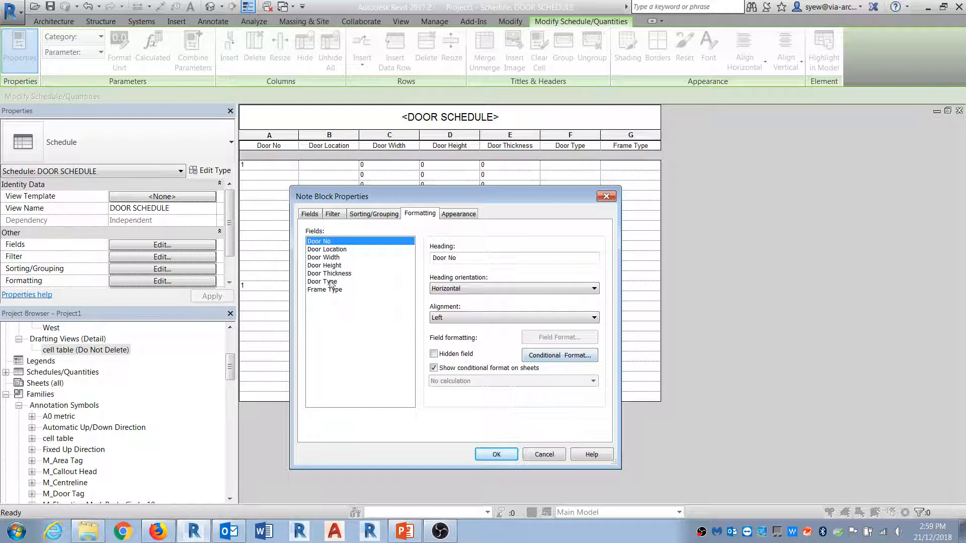
left_click(566, 355)
left_click_drag(404, 241, 460, 252)
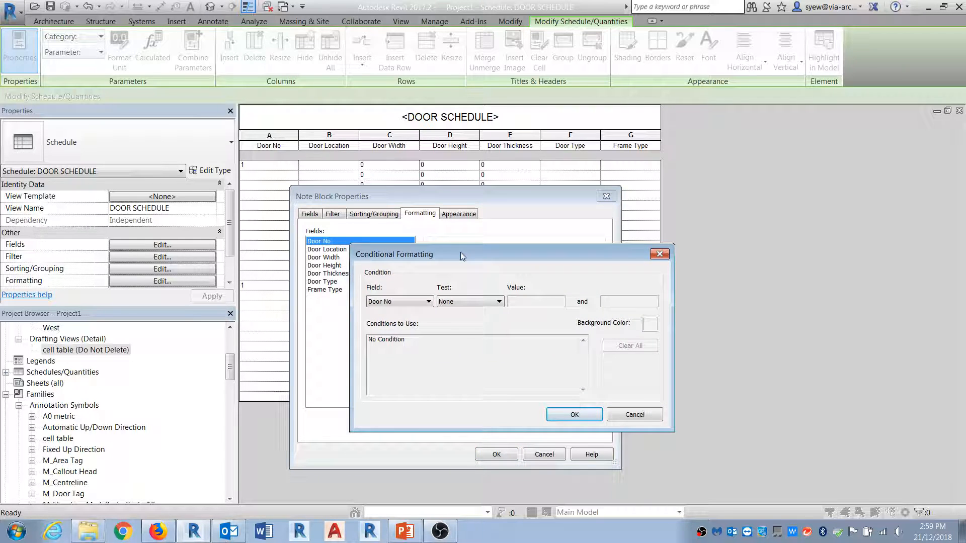
left_click(636, 412)
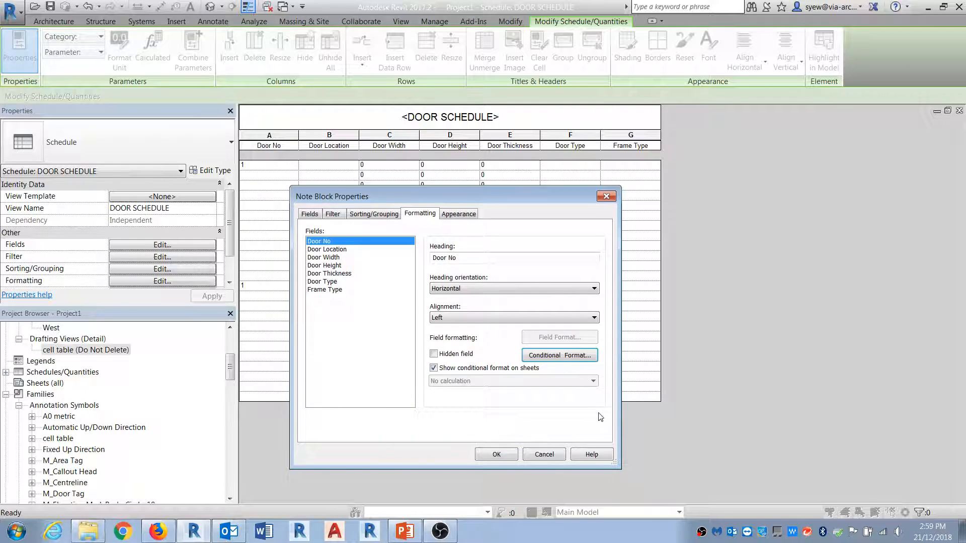
Add a Yes/No instance parameter named "Color Row" to the door schedule's scheduled fields.
left_click(310, 214)
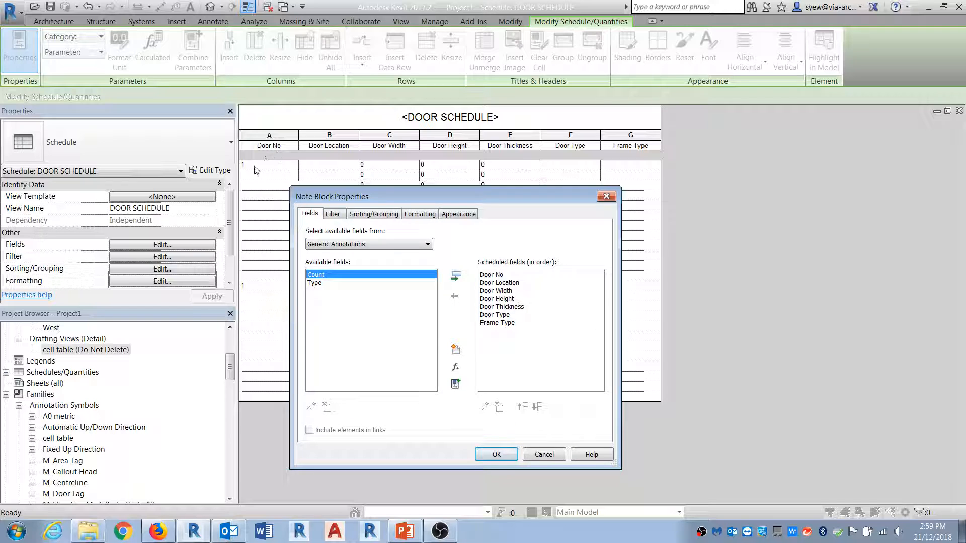
left_click(456, 351)
left_click(410, 311)
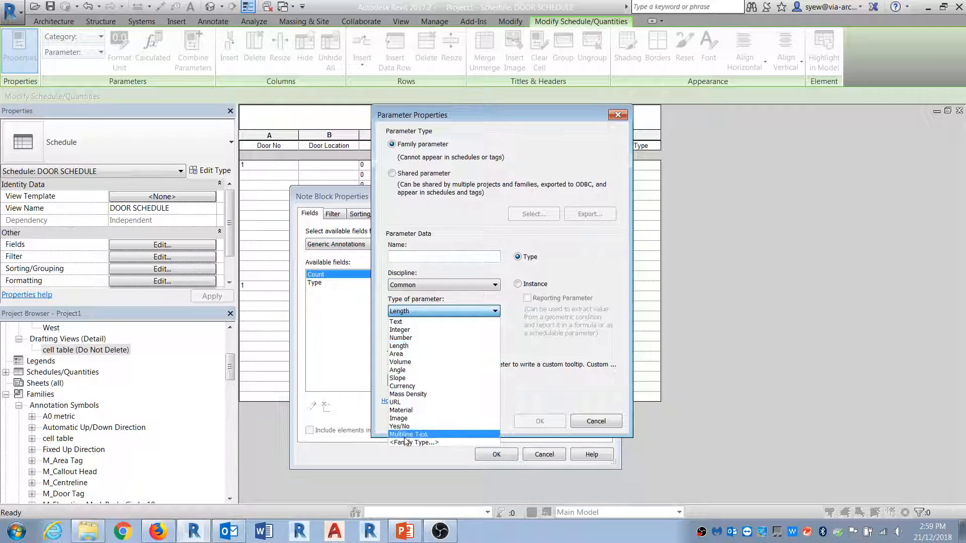
left_click(399, 426)
left_click(411, 257)
type("Color")
left_click(517, 284)
left_click(420, 257)
type("Row")
left_click(539, 421)
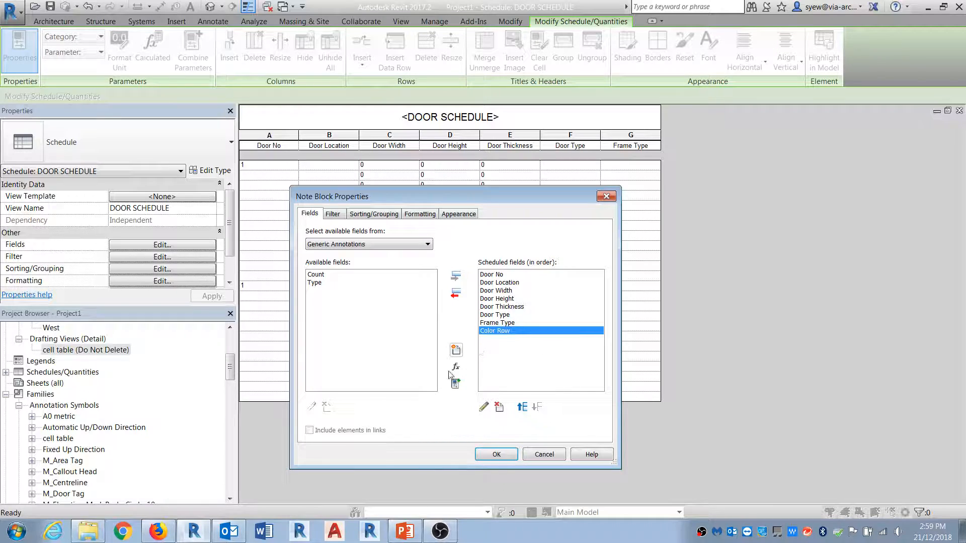
Give the Door No field a conditional format with a light red background when Color Row equals Yes.
left_click(406, 212)
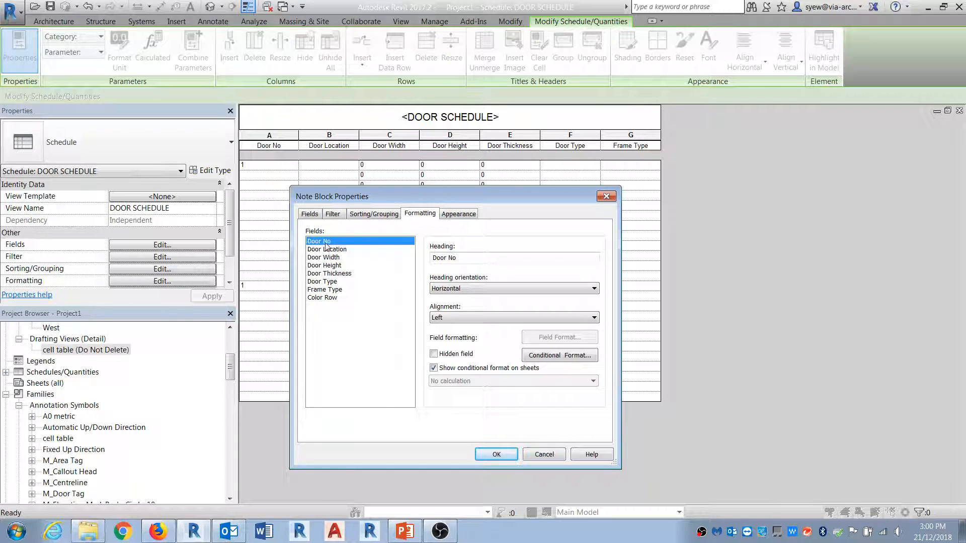
left_click(573, 356)
left_click(405, 302)
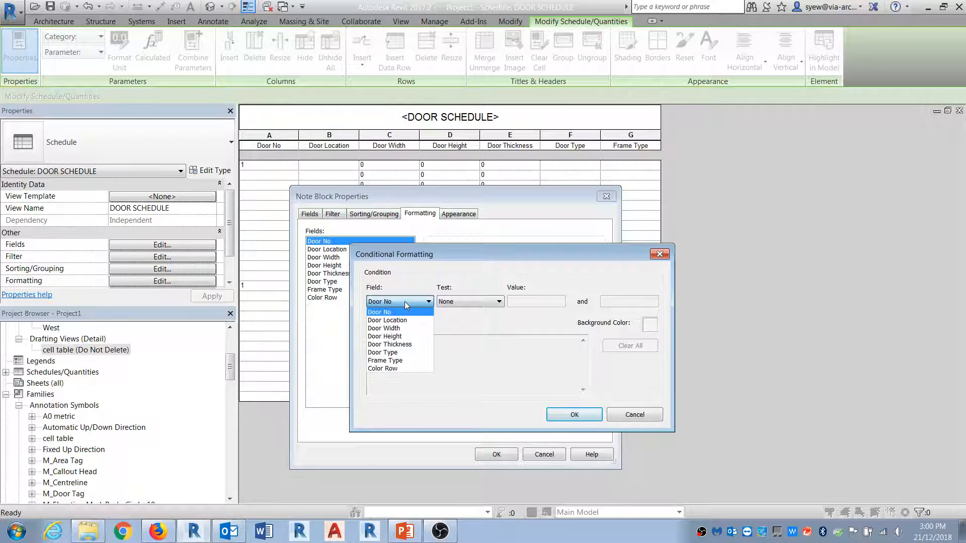
left_click(403, 373)
left_click(486, 304)
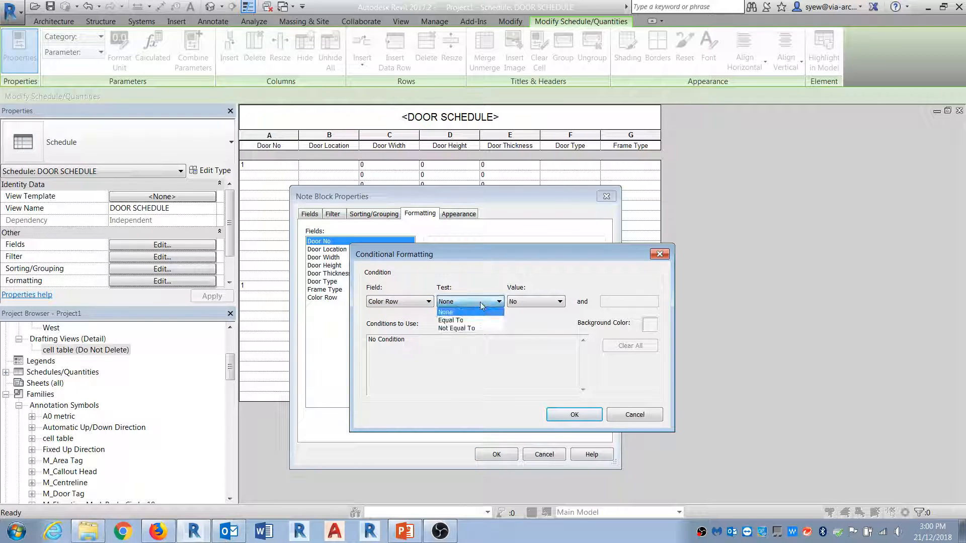
left_click(475, 320)
left_click(526, 302)
left_click(524, 320)
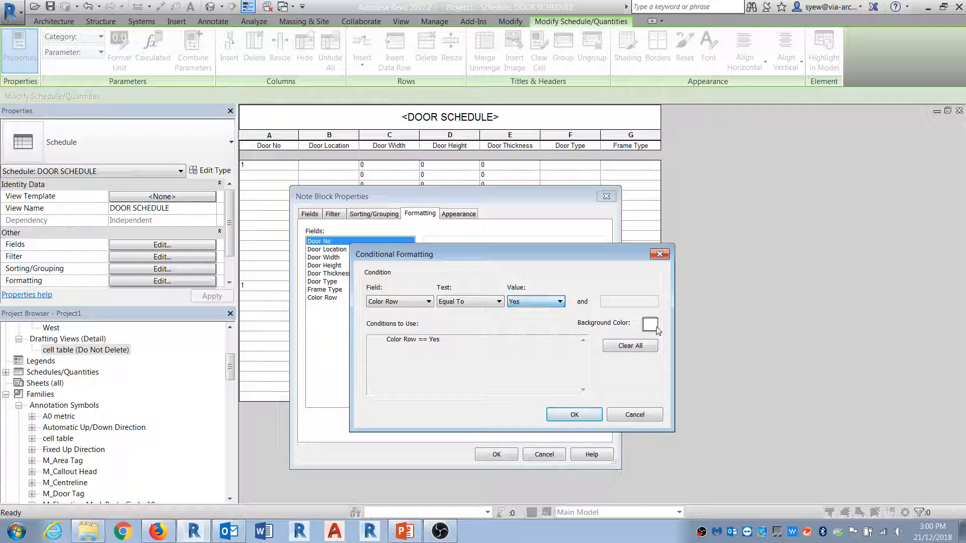
left_click(650, 325)
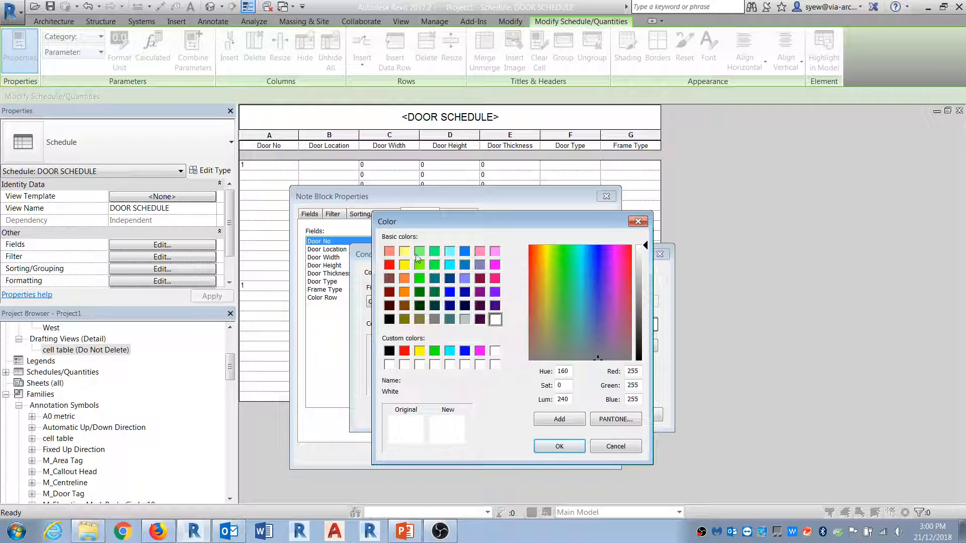
left_click(389, 251)
left_click(558, 445)
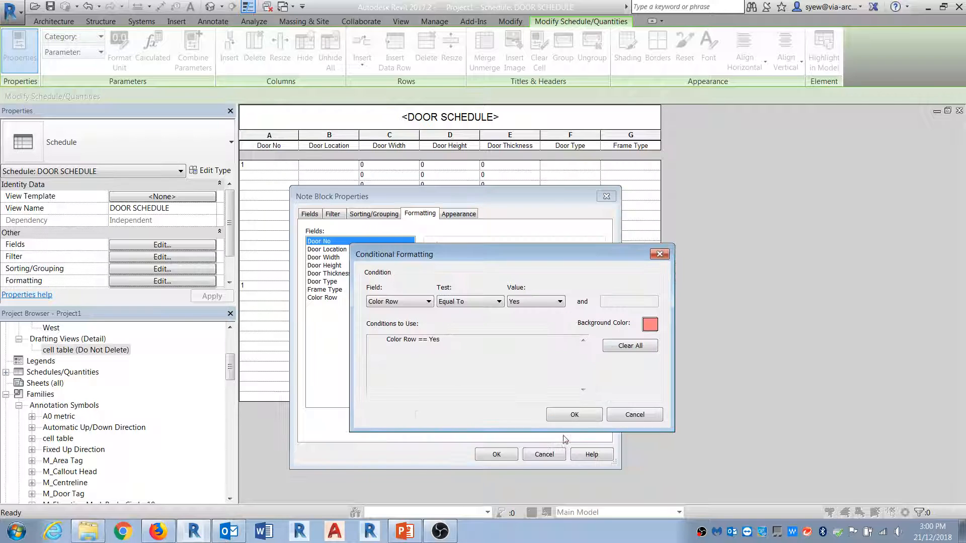
left_click(569, 417)
Give the Door Location field a light red conditional background for Color Row equal to Yes.
left_click(329, 250)
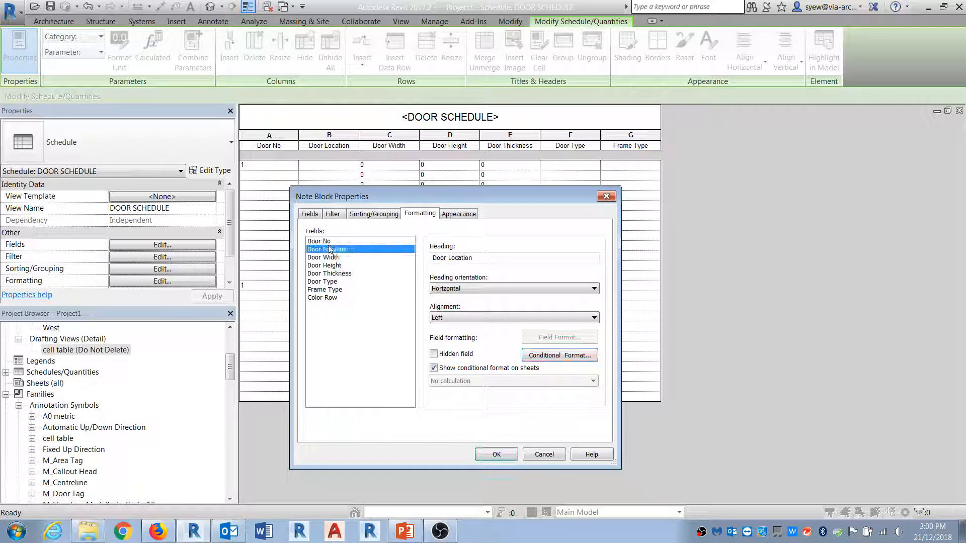
left_click(559, 355)
left_click(415, 301)
left_click(383, 368)
left_click(470, 302)
left_click(452, 312)
left_click(528, 301)
left_click(523, 319)
left_click(650, 325)
left_click(389, 251)
left_click(560, 446)
left_click(567, 415)
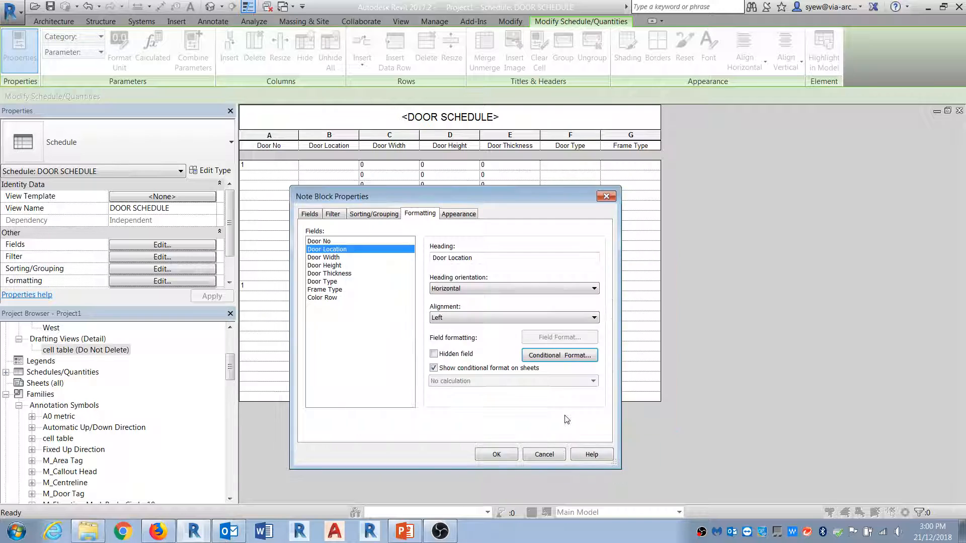
Apply a light red conditional background to the Door Width field when Color Row equals Yes, keeping its unit format on project settings.
left_click(323, 257)
left_click(559, 337)
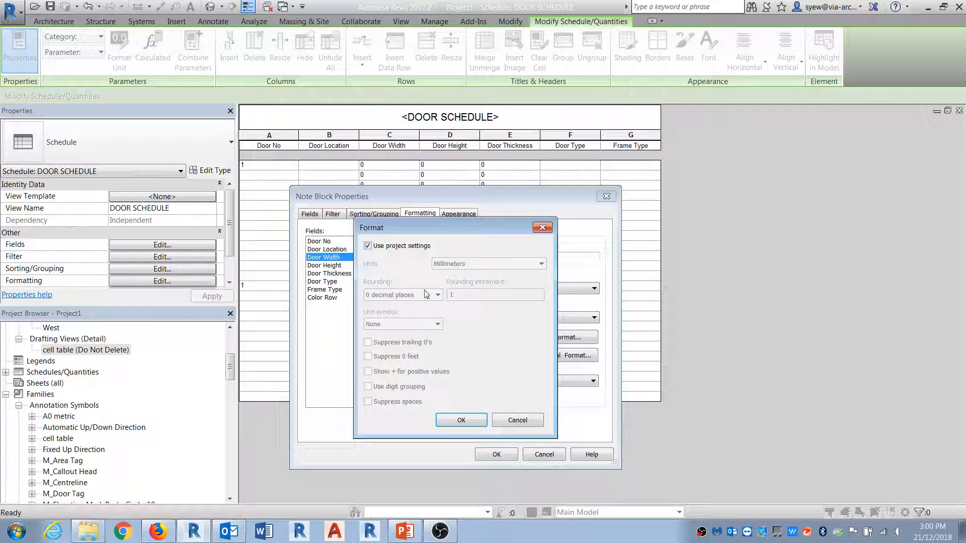
left_click(517, 420)
left_click(553, 357)
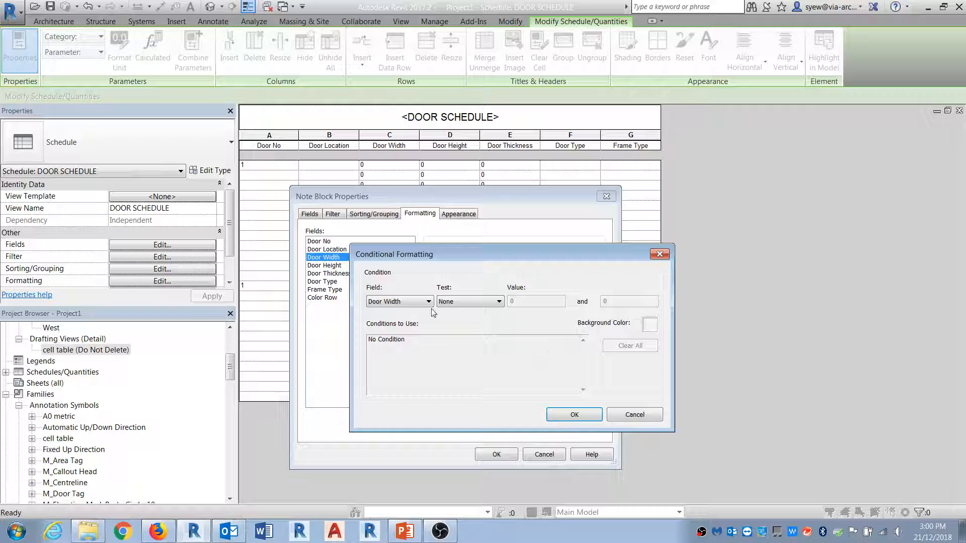
left_click(428, 302)
left_click(383, 369)
left_click(498, 302)
left_click(455, 317)
left_click(537, 302)
left_click(528, 320)
left_click(650, 324)
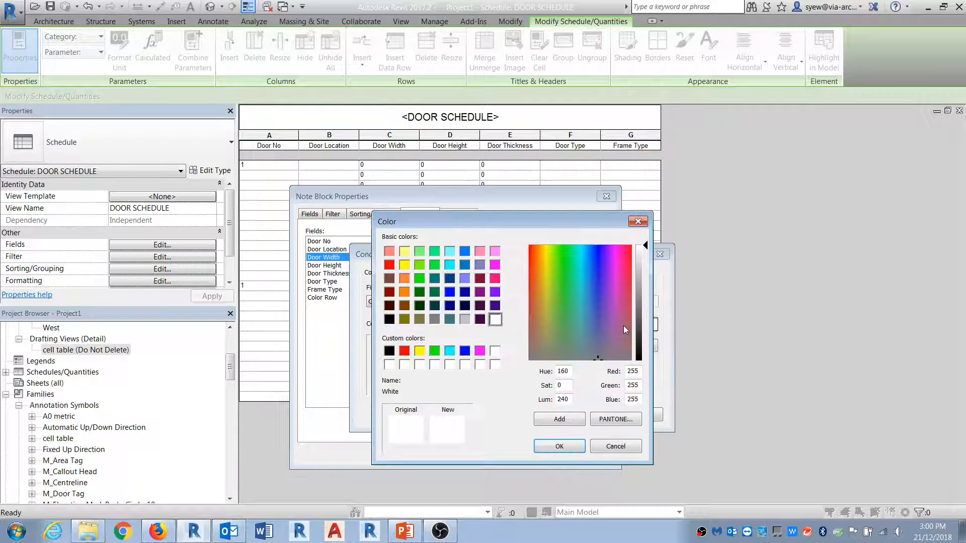
left_click(390, 251)
left_click(560, 446)
left_click(559, 414)
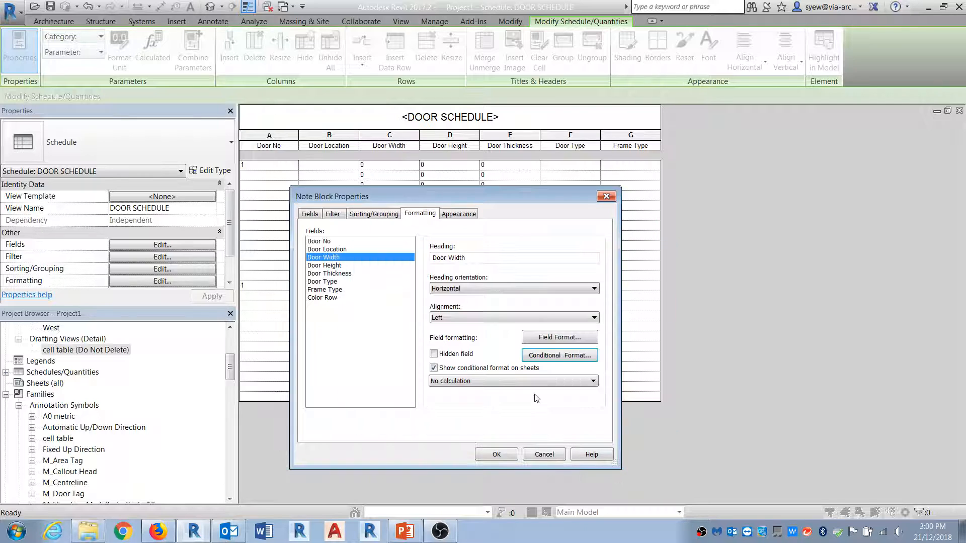
Give the Door Height field a light red conditional background using the test Door No equal to an empty value.
left_click(326, 265)
left_click(559, 355)
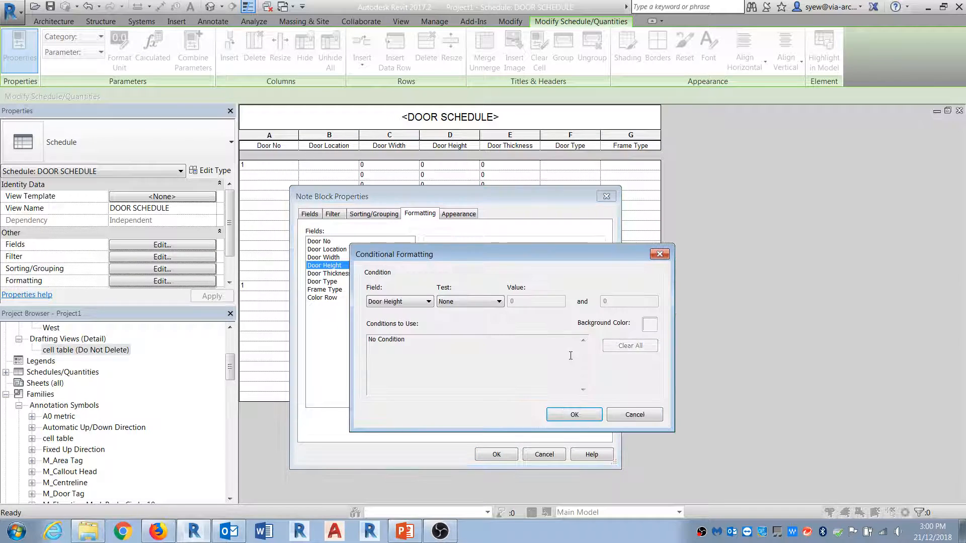
left_click(399, 302)
left_click(473, 325)
left_click(468, 302)
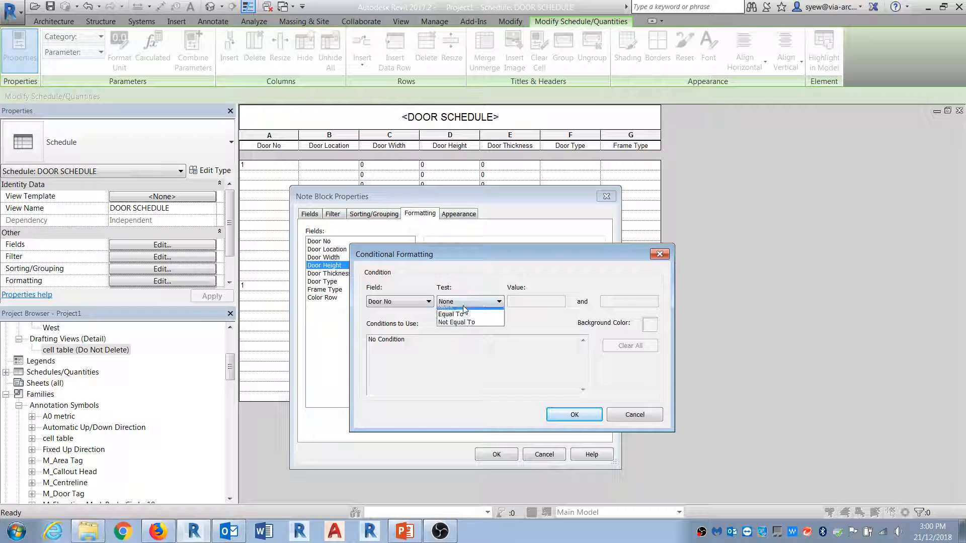
left_click(464, 310)
left_click(650, 325)
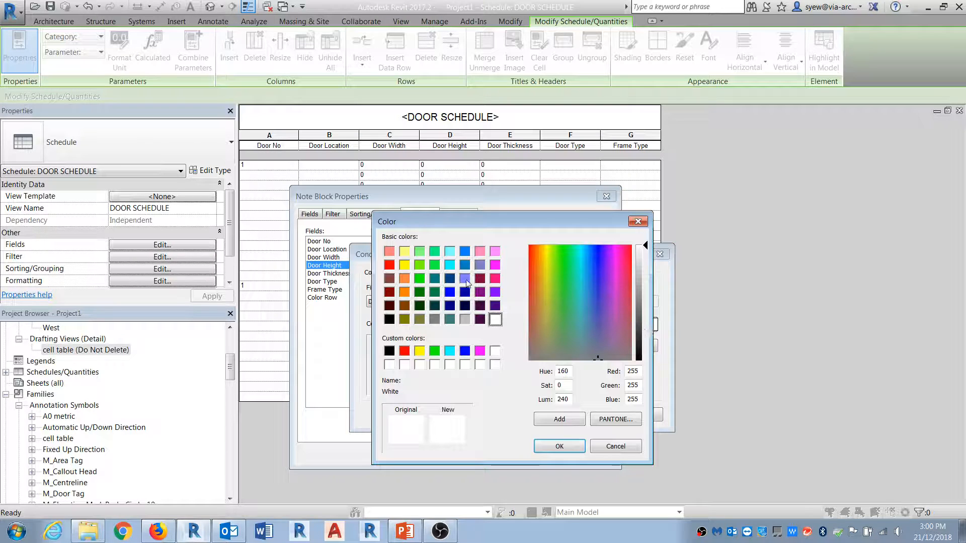
left_click(389, 251)
left_click(560, 446)
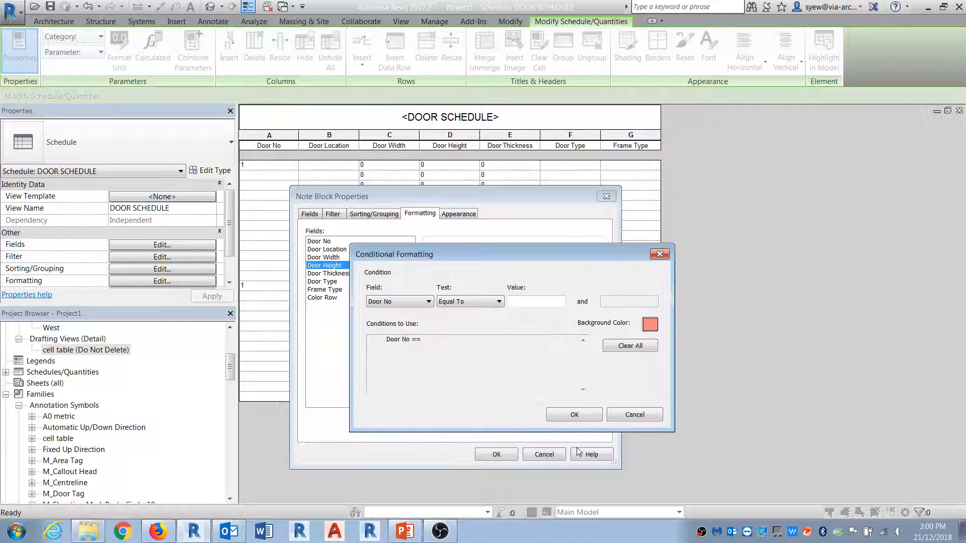
left_click(579, 419)
Set the Door Thickness field's conditional format to a light red background when Color Row equals Yes.
left_click(330, 275)
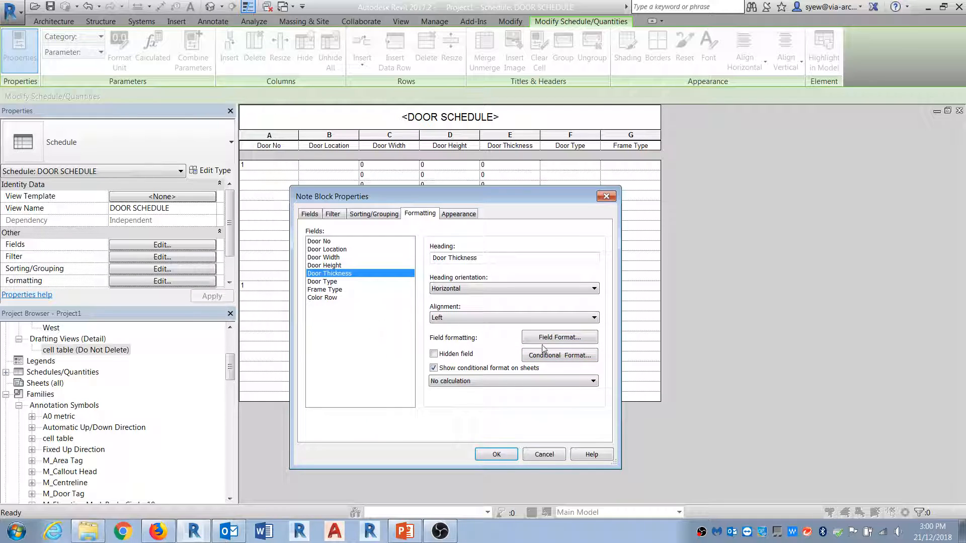
left_click(557, 358)
left_click(386, 302)
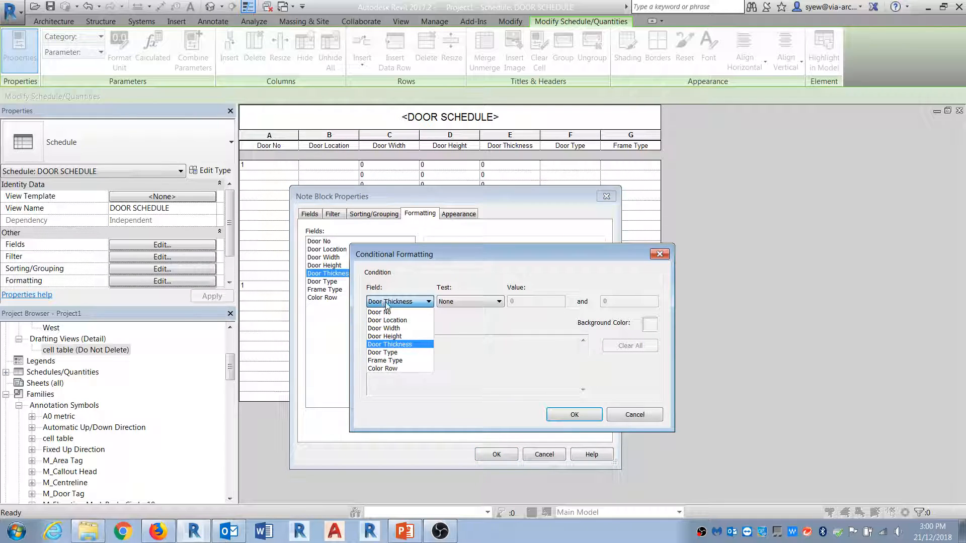
left_click(383, 369)
left_click(483, 301)
left_click(490, 310)
left_click(559, 301)
left_click(533, 313)
left_click(650, 324)
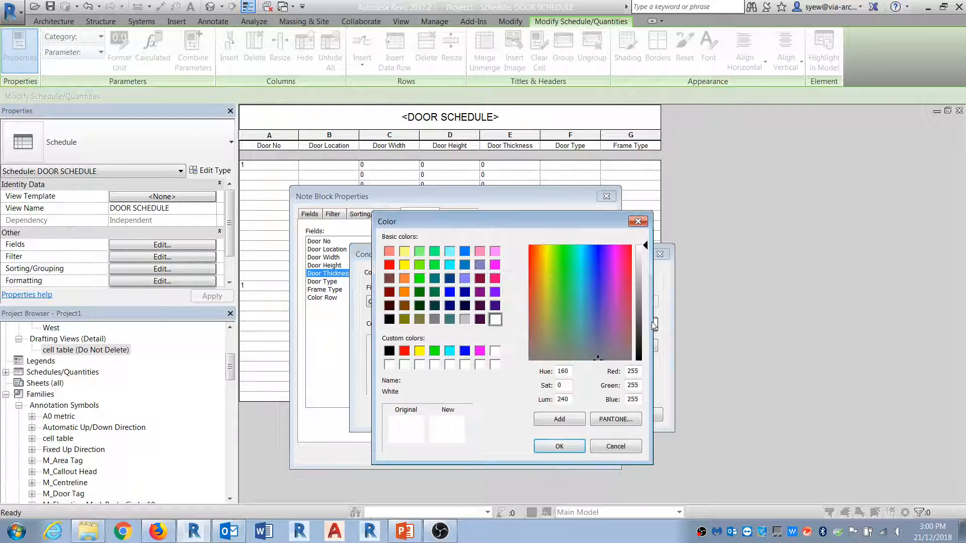
left_click(390, 251)
left_click(578, 447)
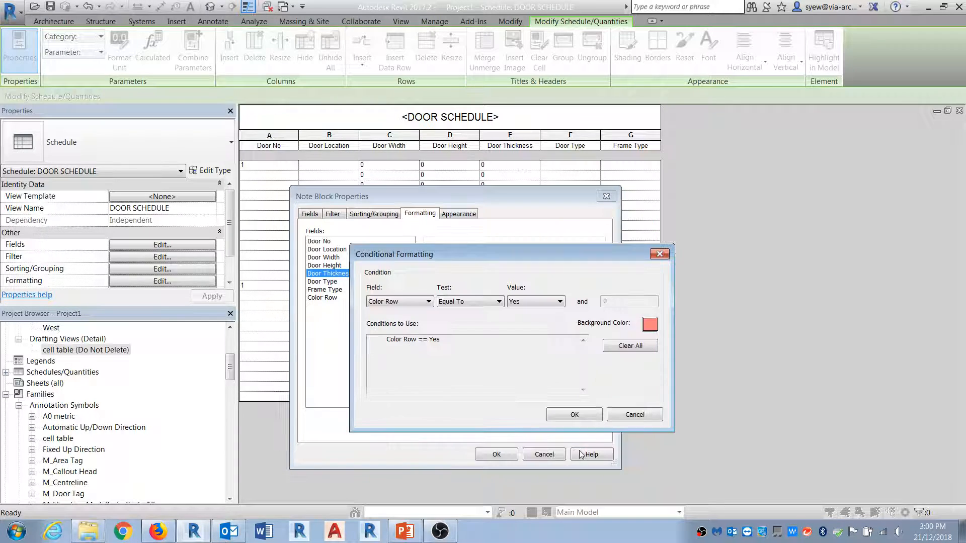
left_click(574, 415)
Set the Door Type field's conditional background to light red (RGB 255-128-128) when Color Row equals Yes.
left_click(322, 281)
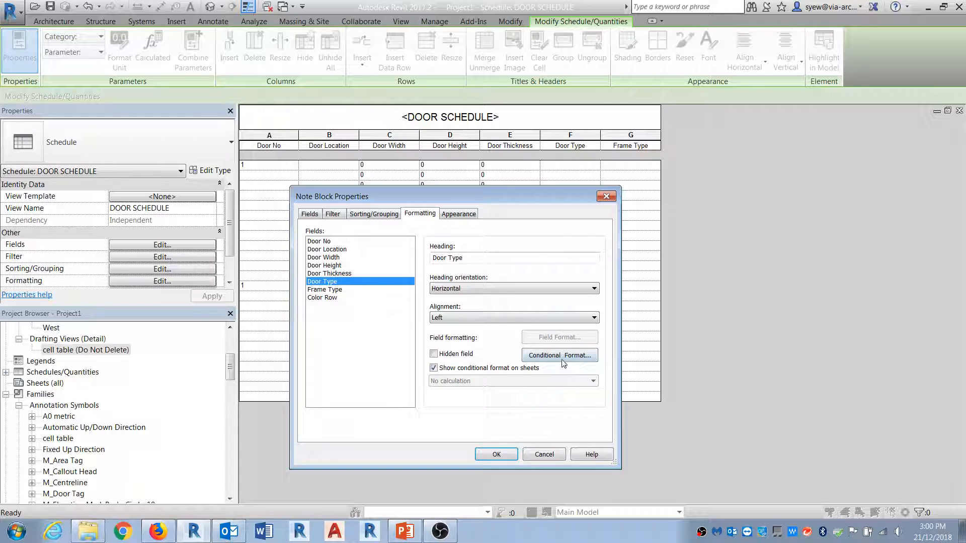
left_click(560, 355)
left_click(399, 301)
left_click(397, 372)
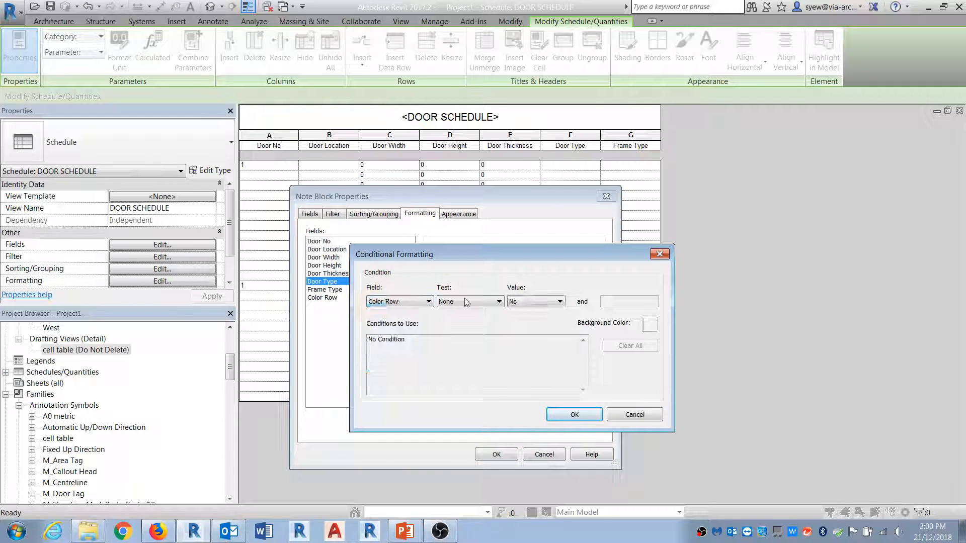
left_click(464, 301)
left_click(522, 300)
left_click(460, 302)
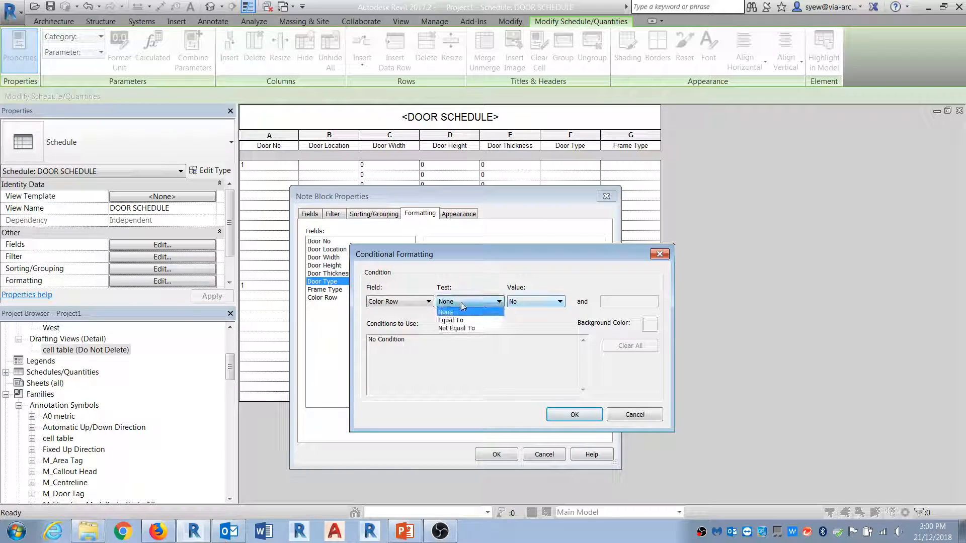
left_click(463, 321)
left_click(536, 302)
left_click(523, 320)
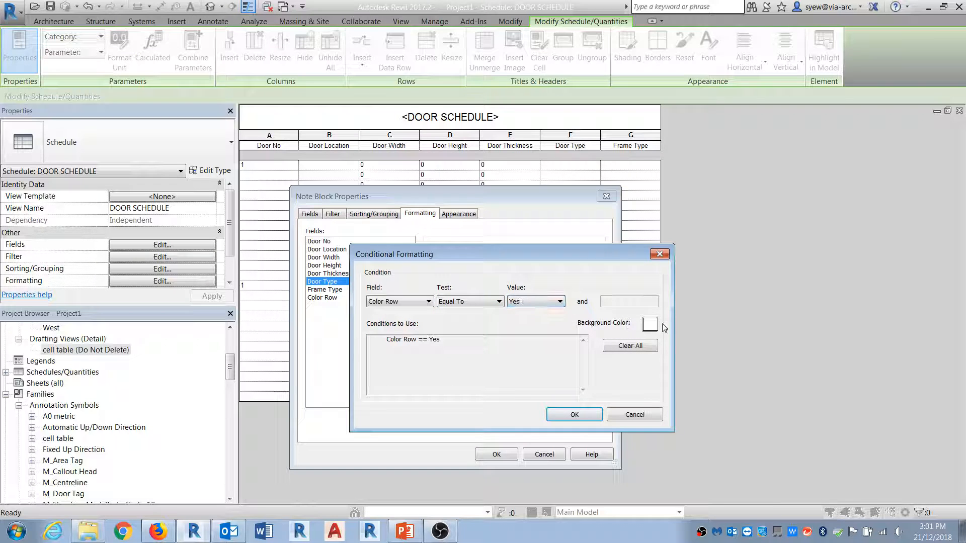
left_click(650, 325)
left_click(389, 248)
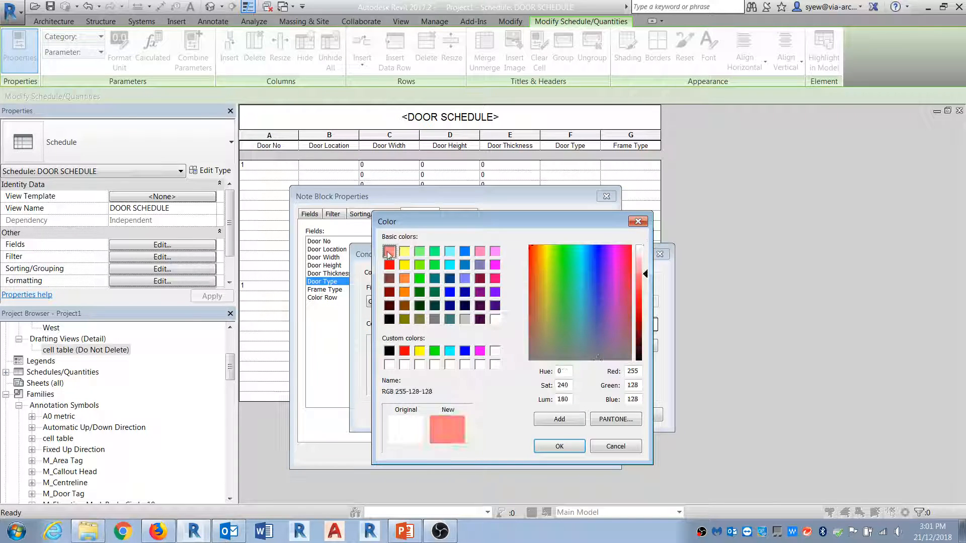
left_click(576, 443)
left_click(574, 415)
Give the Frame Type field a light red conditional background when Color Row equals Yes, and apply the schedule's formatting changes.
left_click(324, 290)
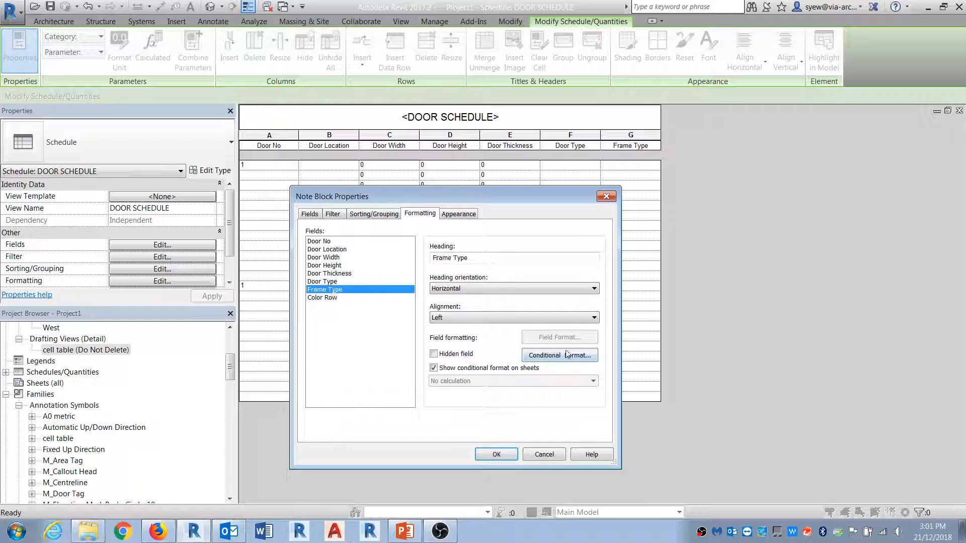
left_click(559, 355)
left_click(400, 301)
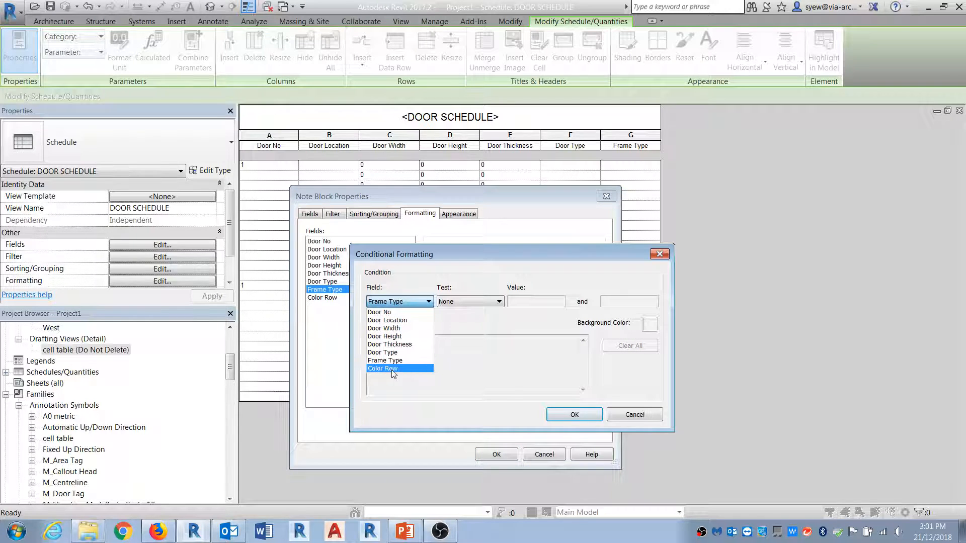
left_click(383, 368)
left_click(453, 302)
left_click(452, 320)
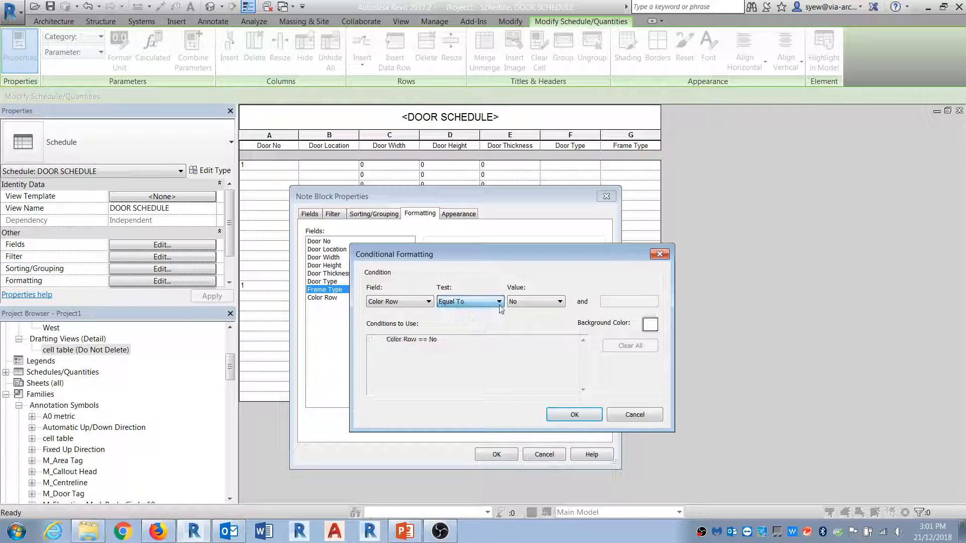
left_click(536, 302)
left_click(518, 312)
left_click(650, 324)
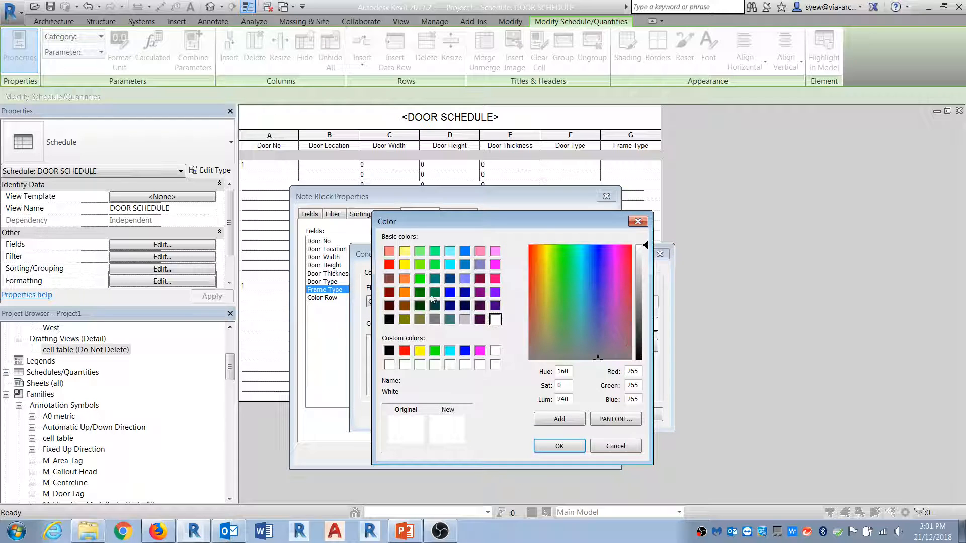
left_click(390, 251)
left_click(559, 446)
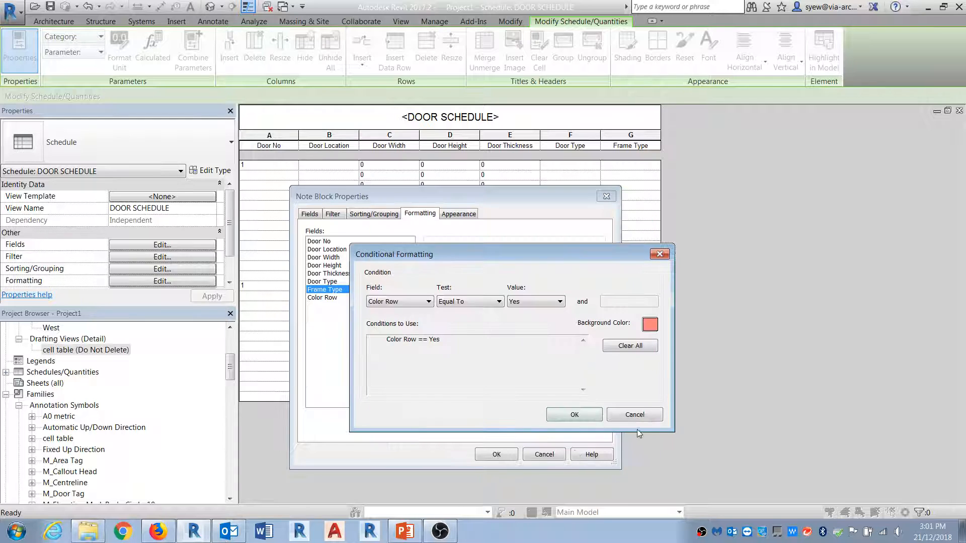
left_click(578, 414)
left_click(505, 455)
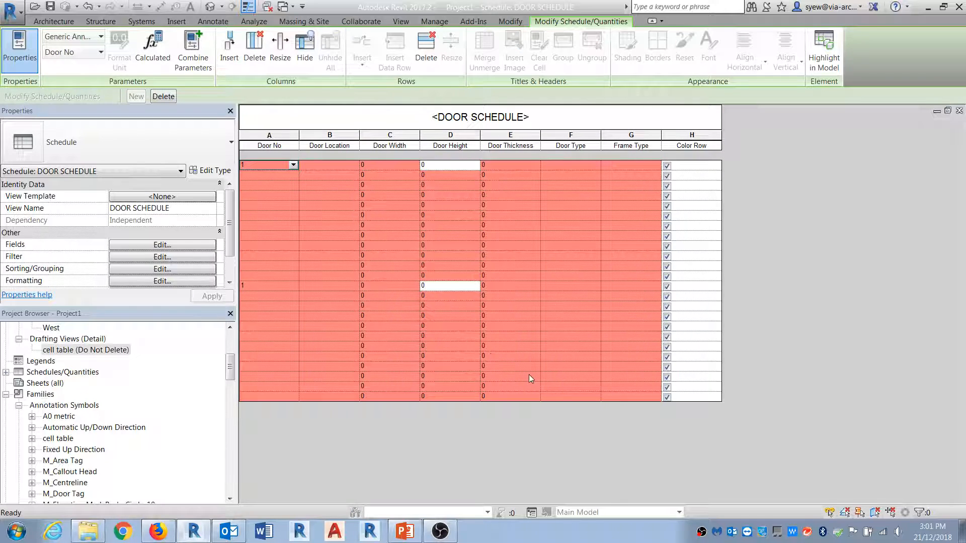
Turn off Color Row for schedule rows 1 to 4, 6 to 8, 13, 15 and 19.
left_click(718, 226)
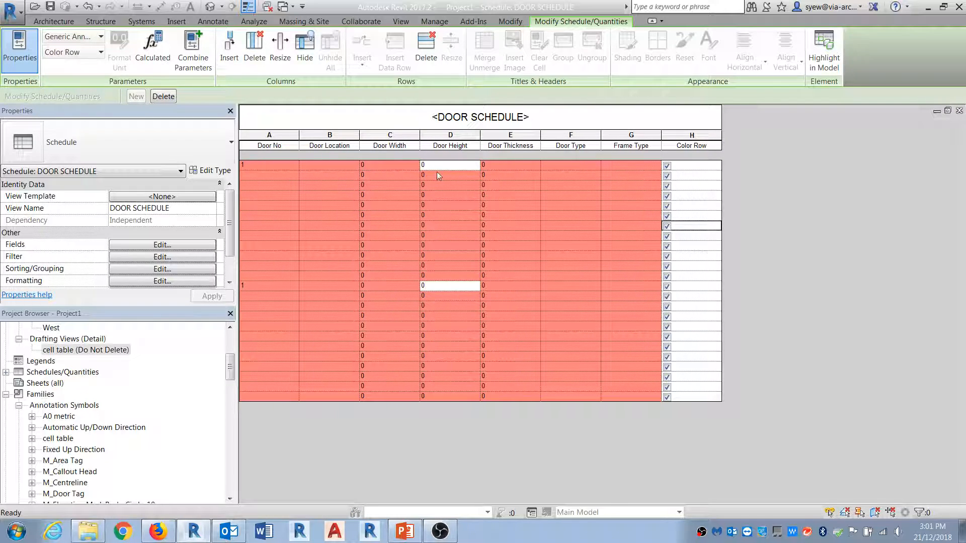
left_click(667, 165)
left_click(667, 176)
left_click(667, 185)
left_click(667, 196)
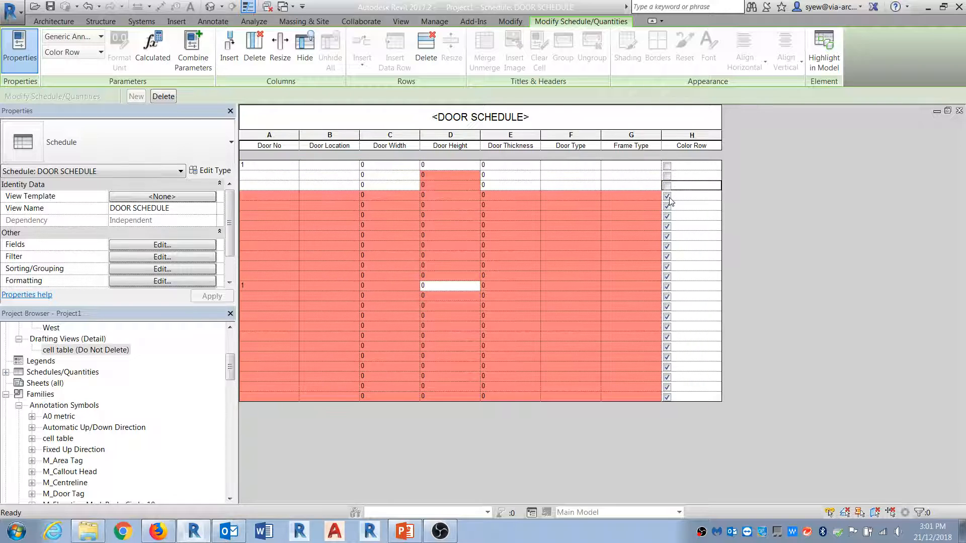
left_click(667, 215)
left_click(668, 225)
left_click(667, 236)
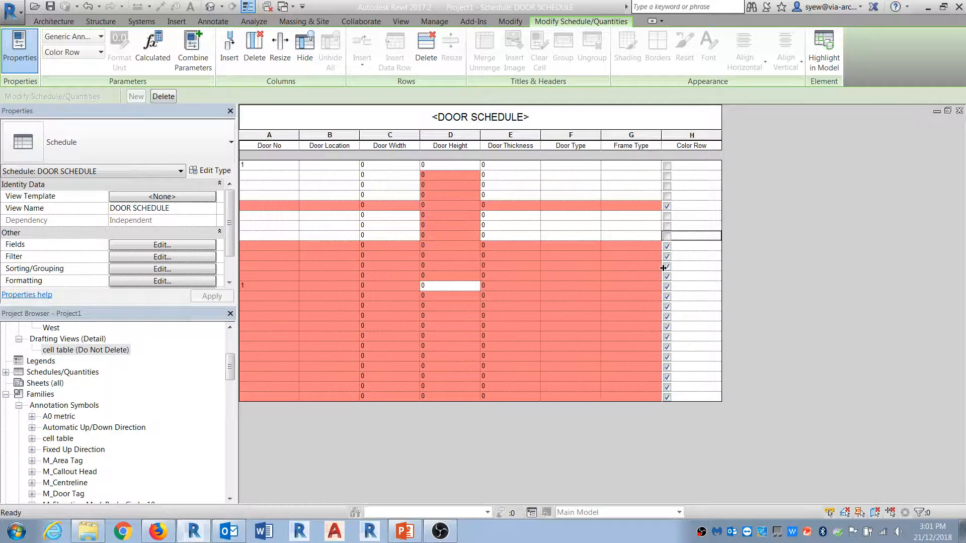
left_click(669, 286)
left_click(669, 306)
left_click(668, 346)
left_click(670, 366)
Add the condition Color Row equals Yes to the Door Height field's conditional format and apply it to the schedule.
left_click(173, 245)
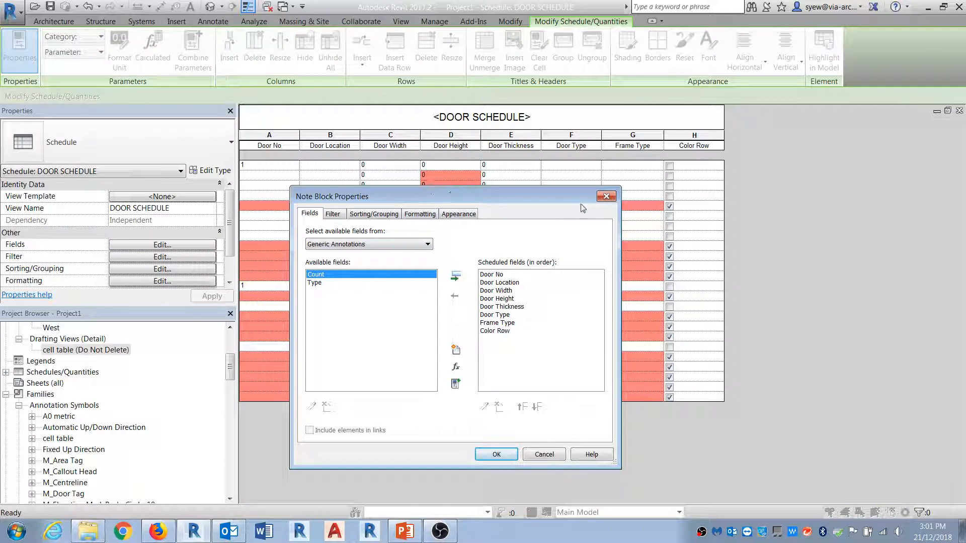
left_click_drag(478, 199, 637, 200)
left_click(617, 213)
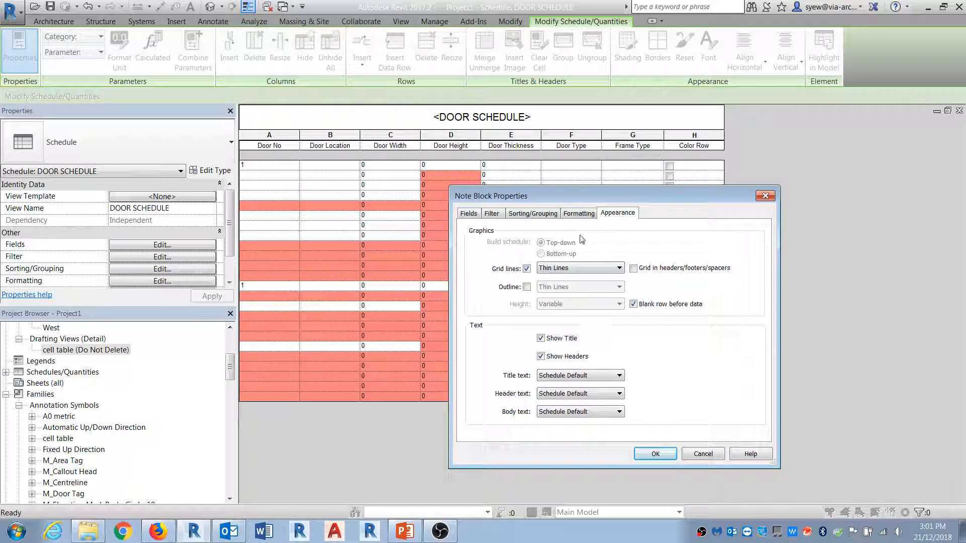
left_click(578, 213)
left_click(486, 248)
left_click(493, 265)
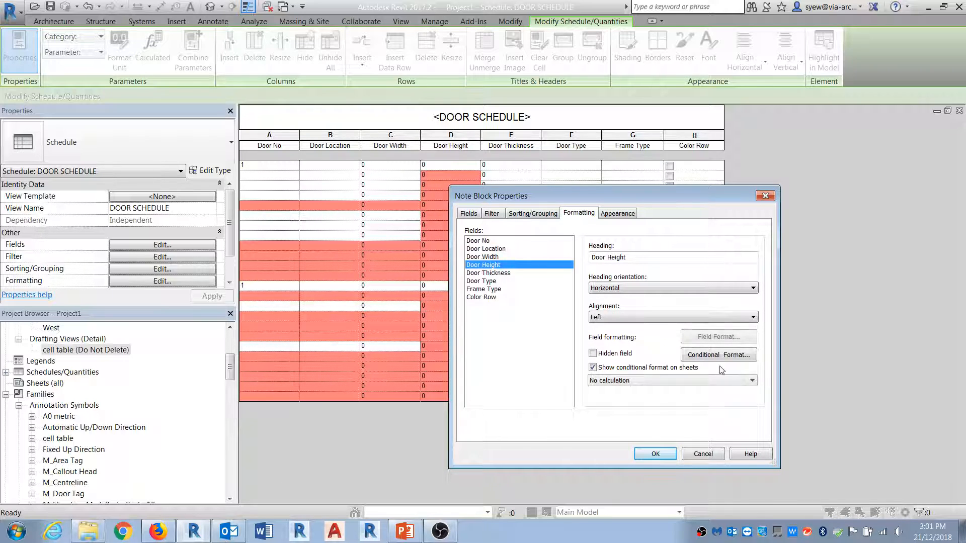
left_click(719, 354)
left_click(407, 302)
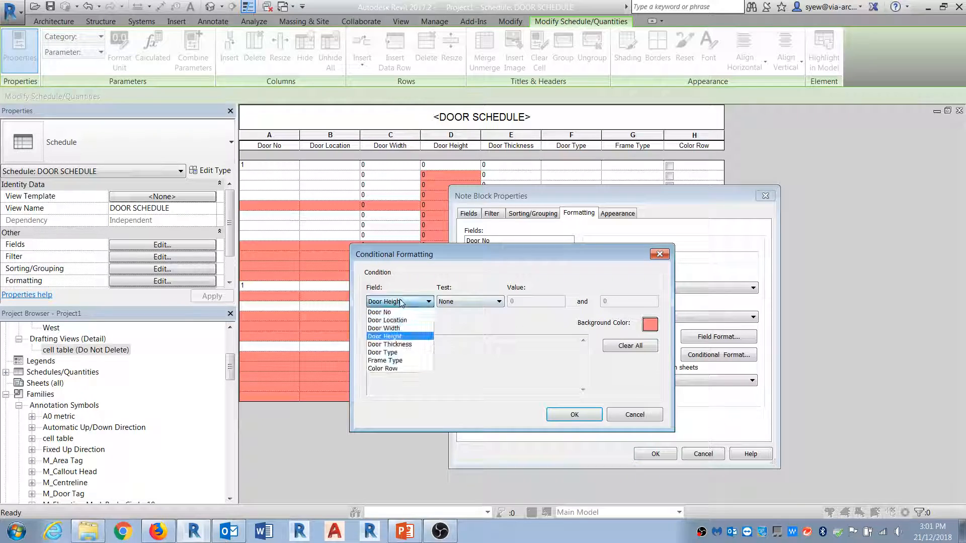
left_click(393, 369)
left_click(469, 302)
left_click(453, 319)
left_click(526, 301)
left_click(526, 319)
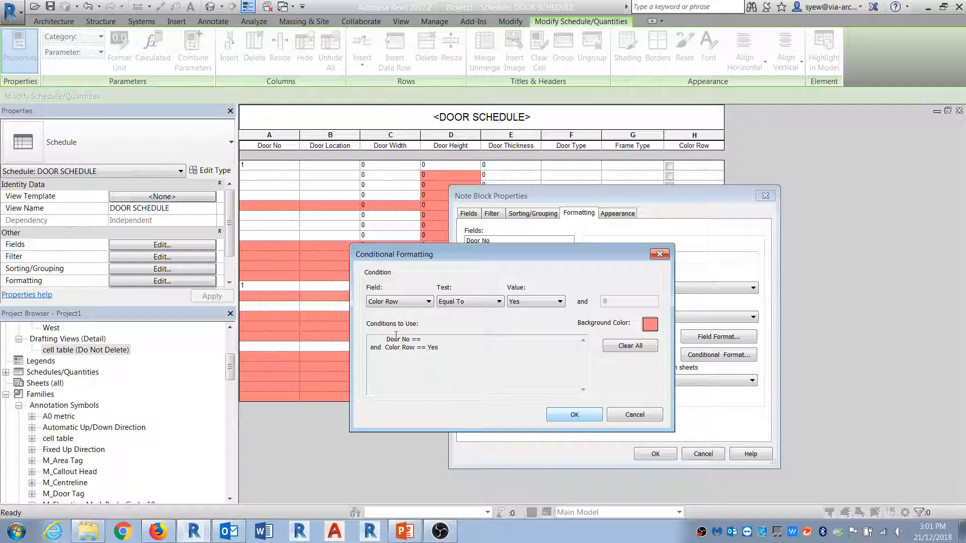
left_click(572, 415)
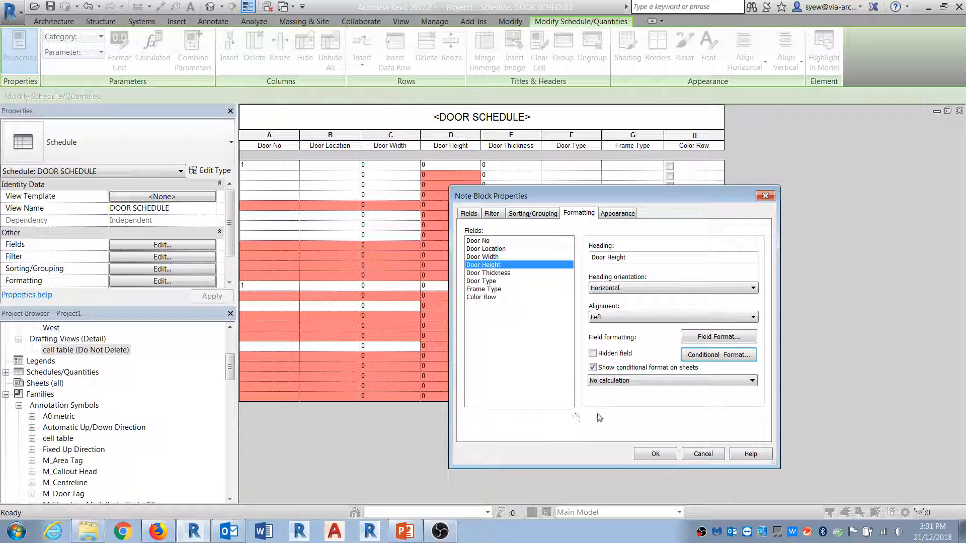
left_click(656, 452)
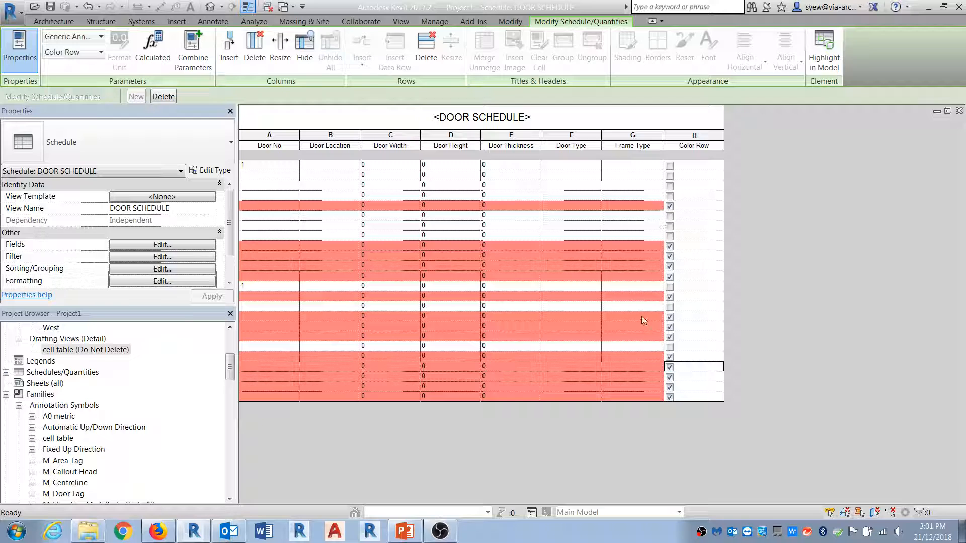
Turn off Color Row for schedule rows 10 and 11, and turn it on for rows 7, 3 and 1.
left_click(669, 257)
left_click(670, 266)
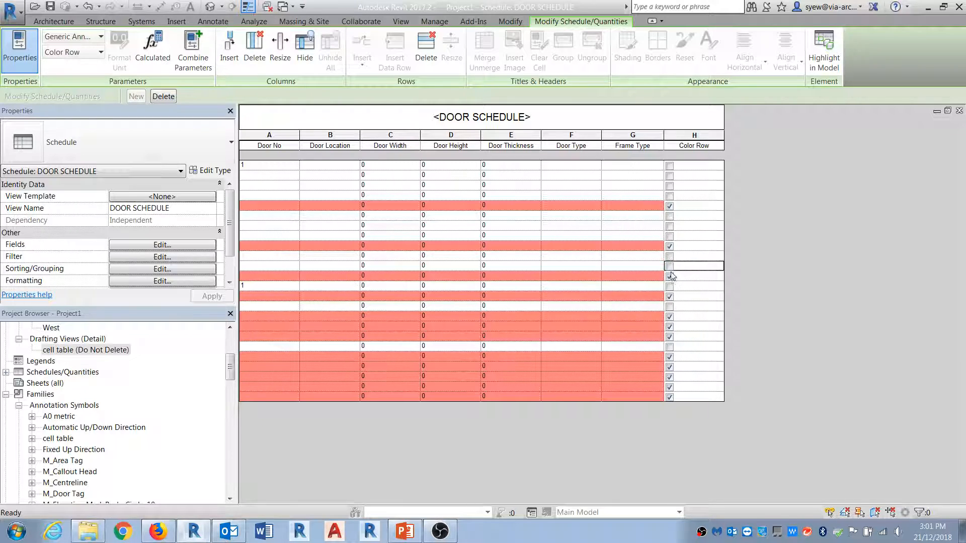
left_click(670, 226)
left_click(670, 186)
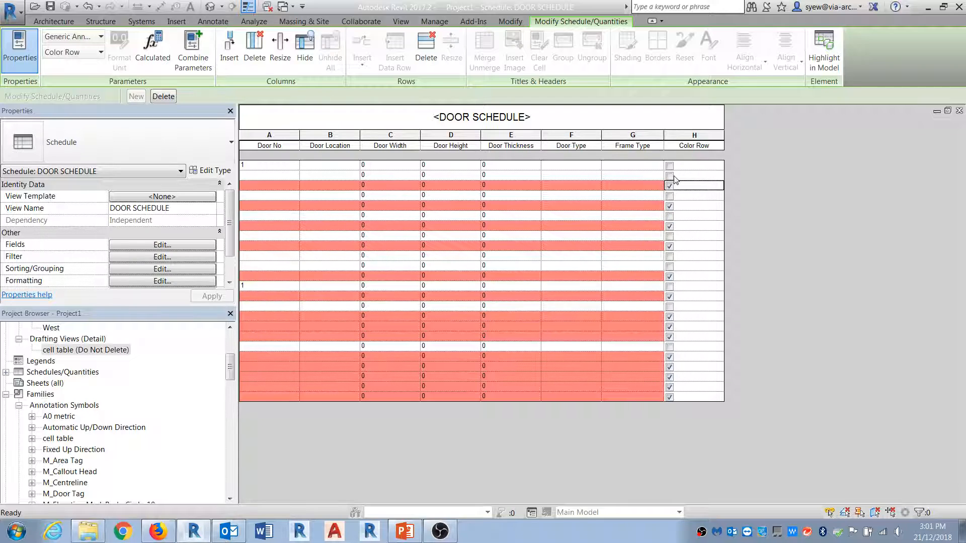
left_click(669, 165)
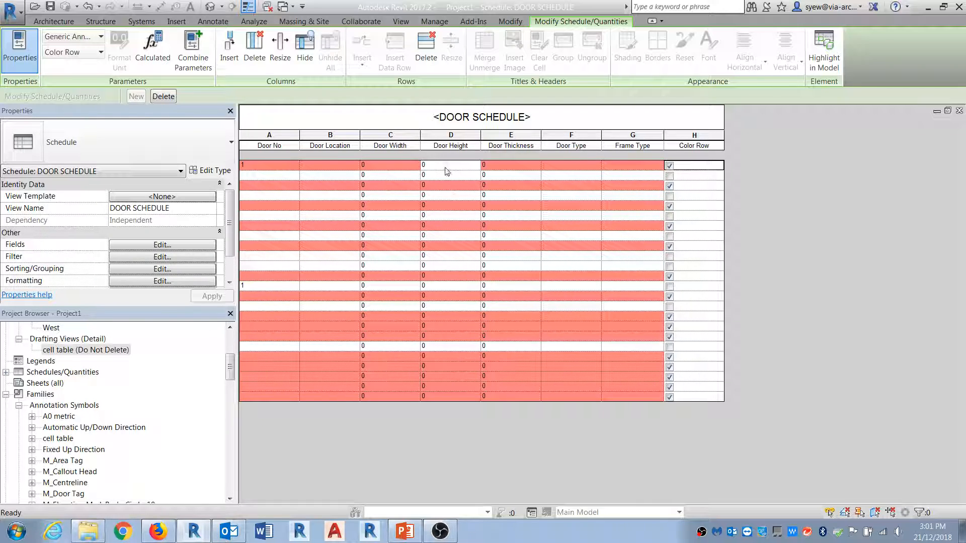
Review the Door Height field's conditional format conditions, and test the first row's highlighting by toggling its Color Row off and on.
left_click(174, 245)
left_click(578, 214)
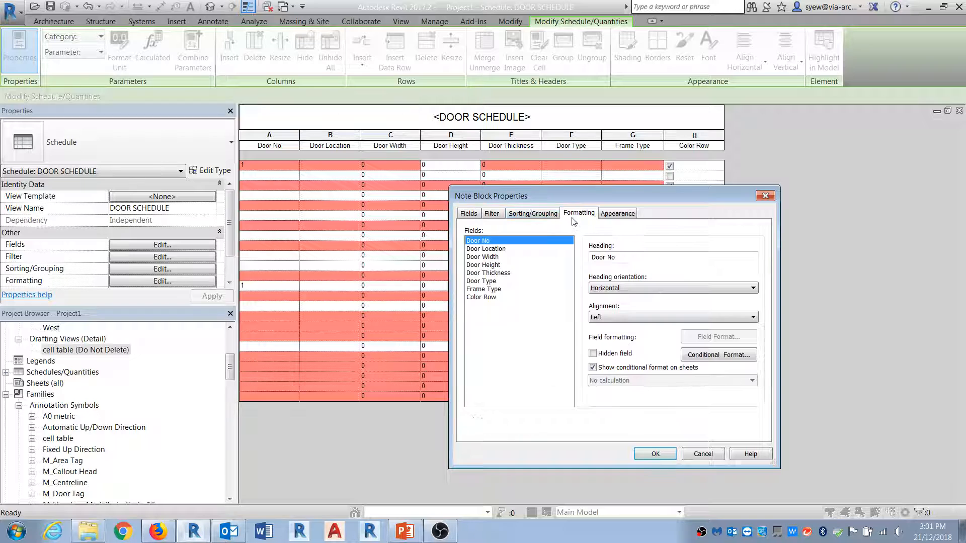
left_click(496, 265)
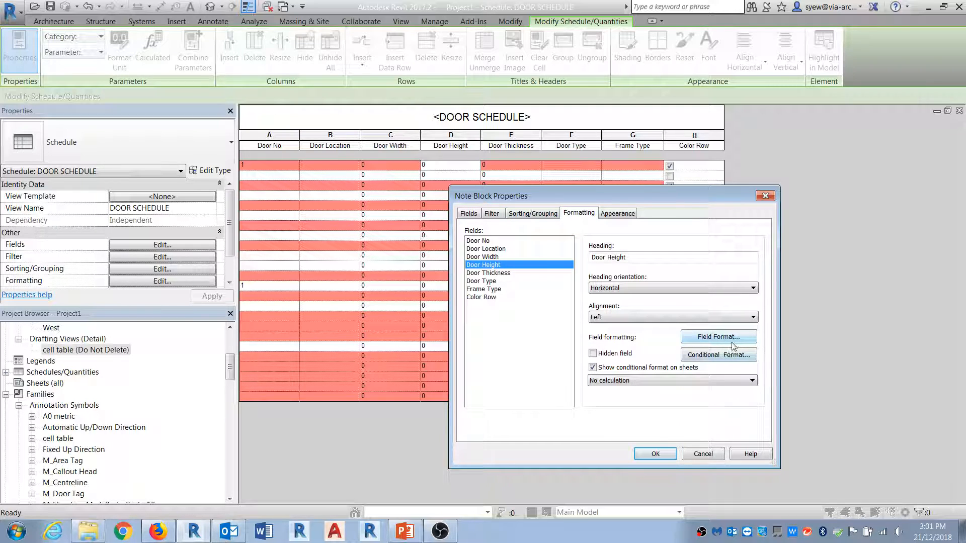
left_click(727, 358)
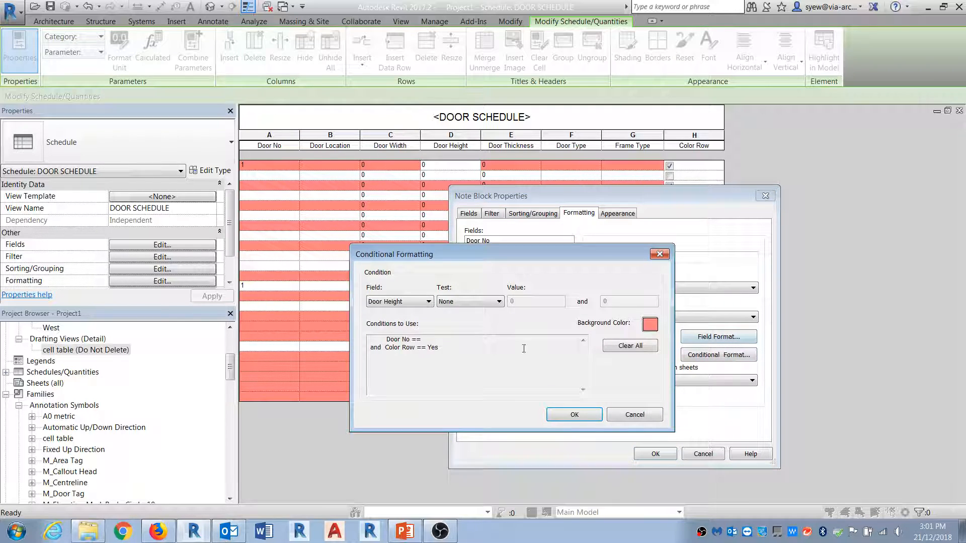
left_click(412, 303)
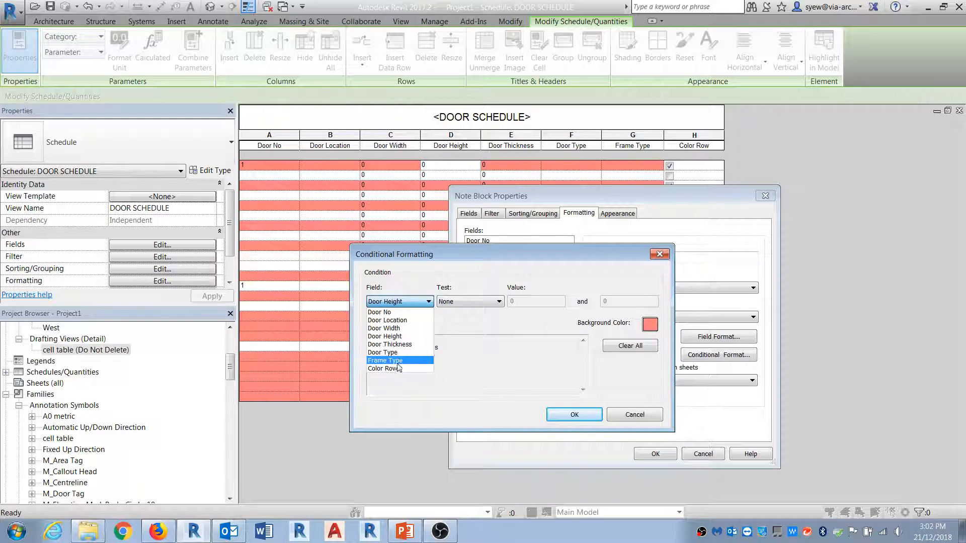
left_click(382, 369)
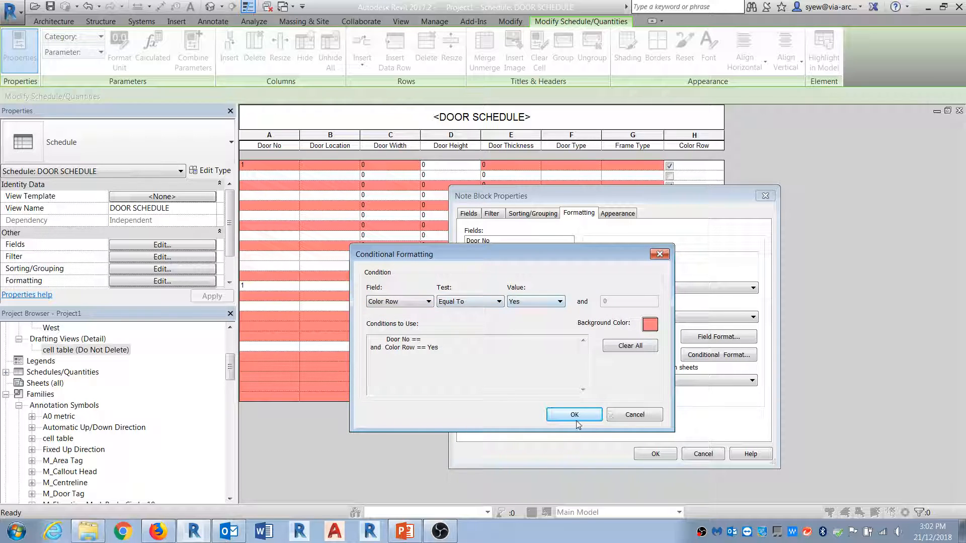
left_click(576, 416)
left_click(652, 455)
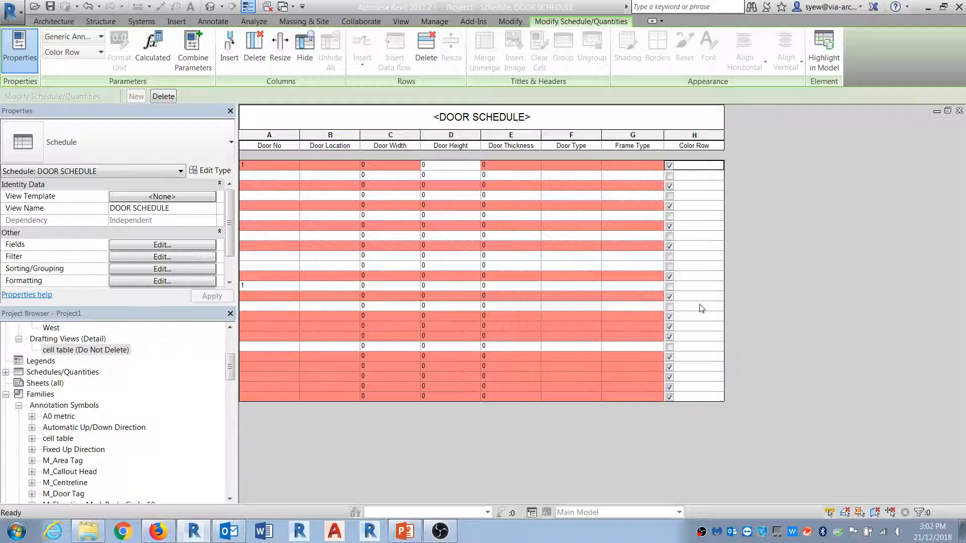
left_click(670, 165)
left_click(670, 166)
Shade the Color Row column light yellow and hide the column.
left_click(704, 147)
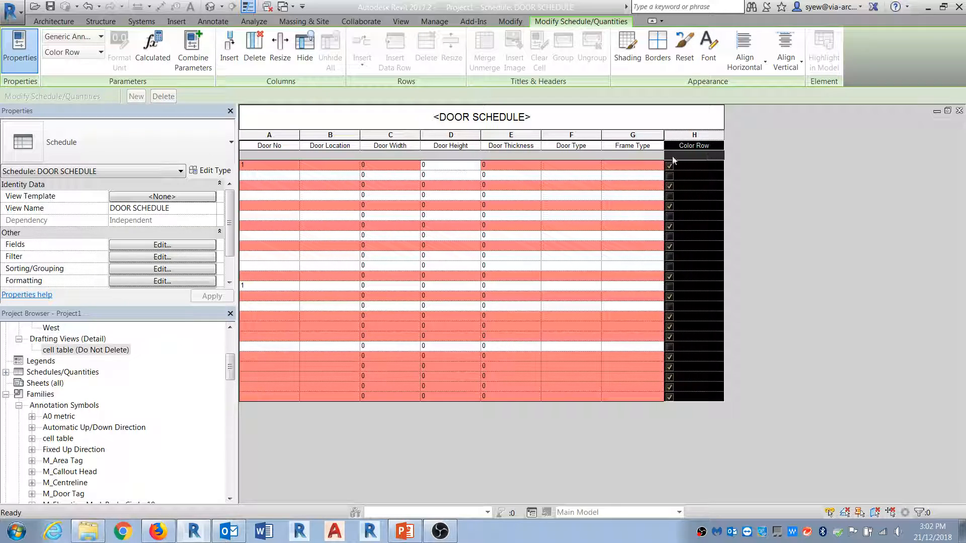
left_click(627, 48)
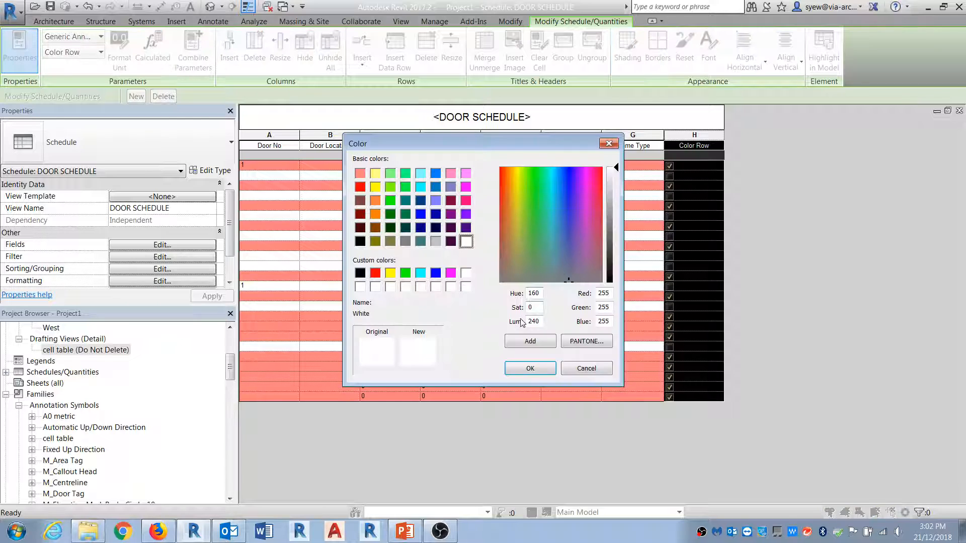
left_click(375, 173)
left_click(533, 372)
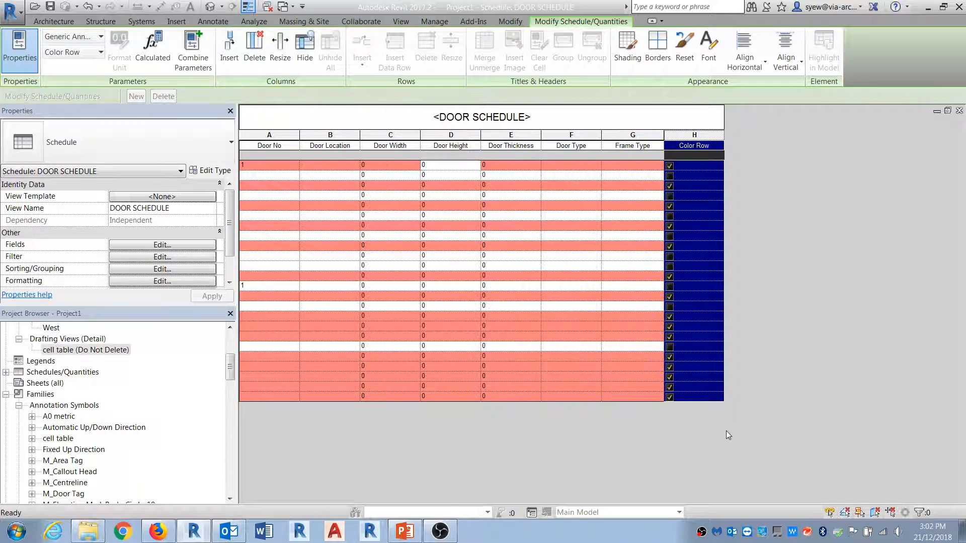
right_click(695, 136)
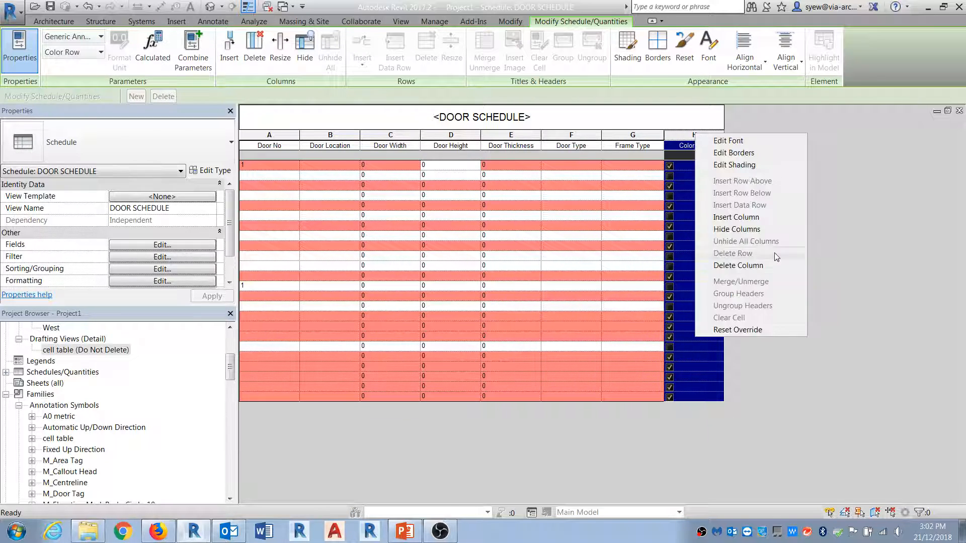
left_click(755, 244)
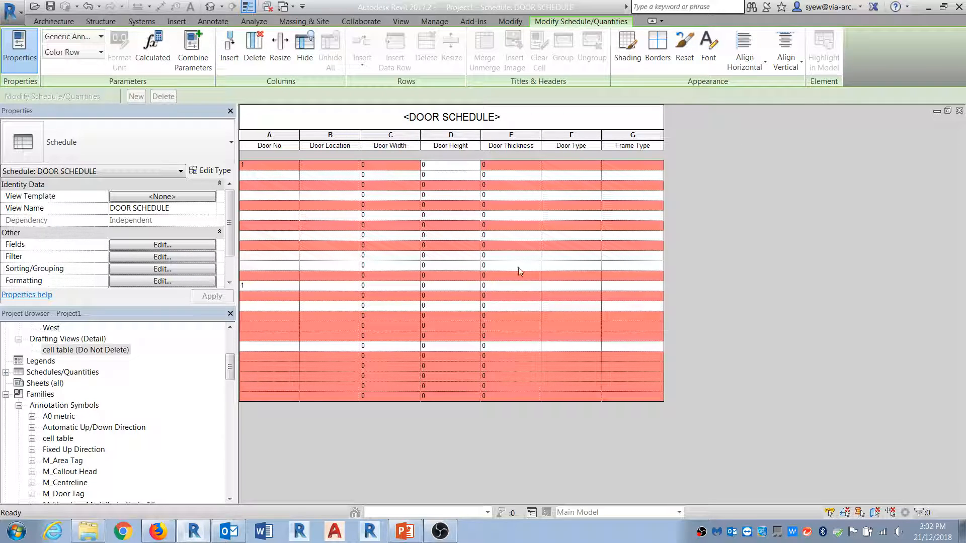
Unhide the Color Row field through the note block's field formatting and apply the change.
left_click(164, 245)
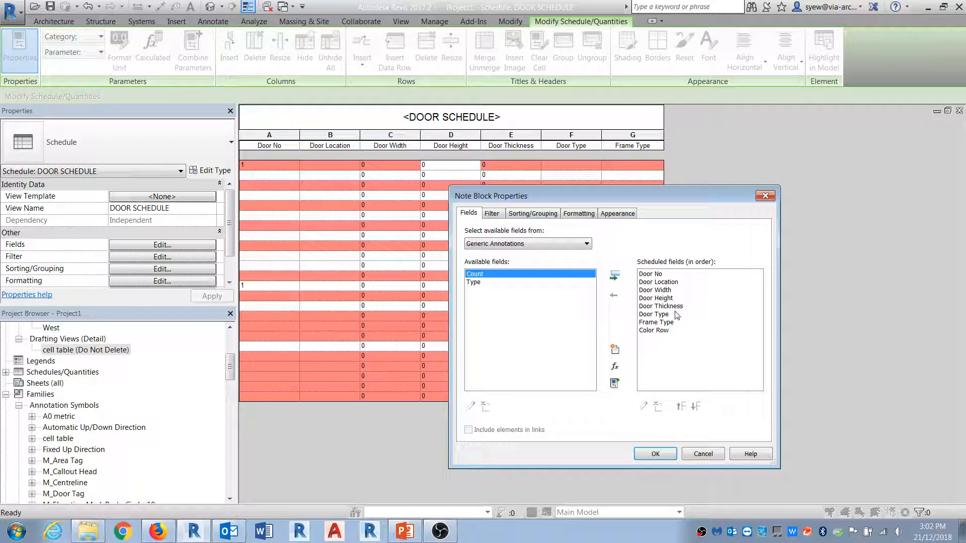
left_click(656, 330)
left_click(581, 214)
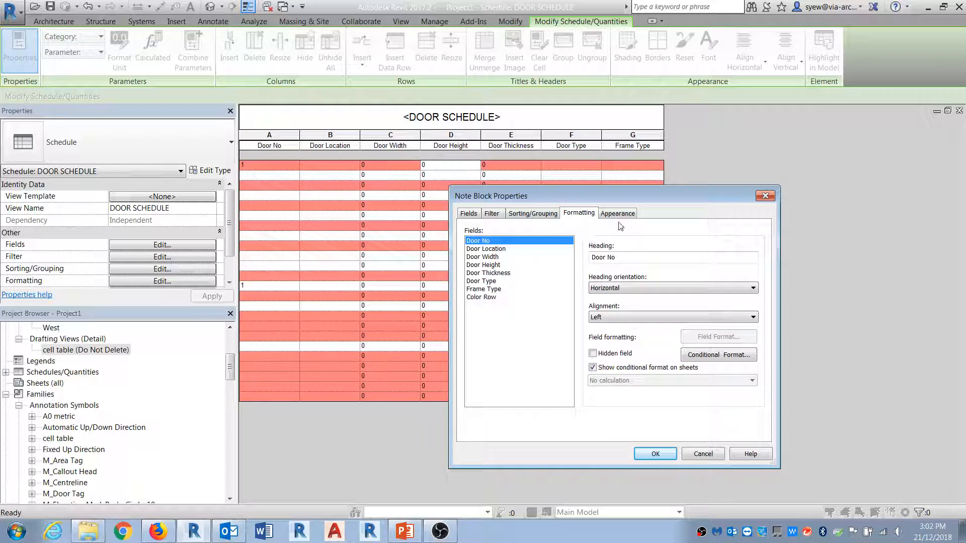
left_click(593, 353)
left_click(486, 297)
left_click(592, 353)
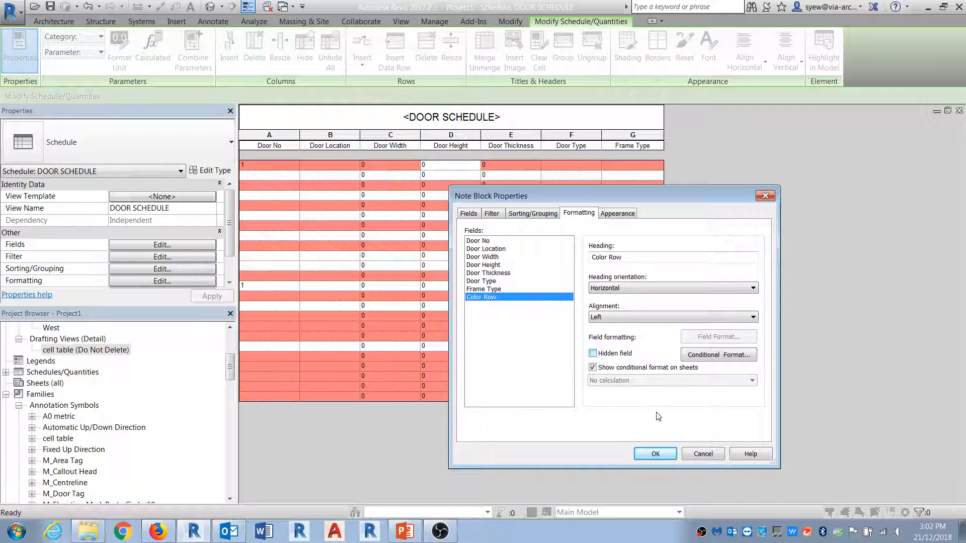
left_click(669, 453)
Turn off Color Row for every highlighted row of the door schedule, from the last row up to the first.
left_click(711, 216)
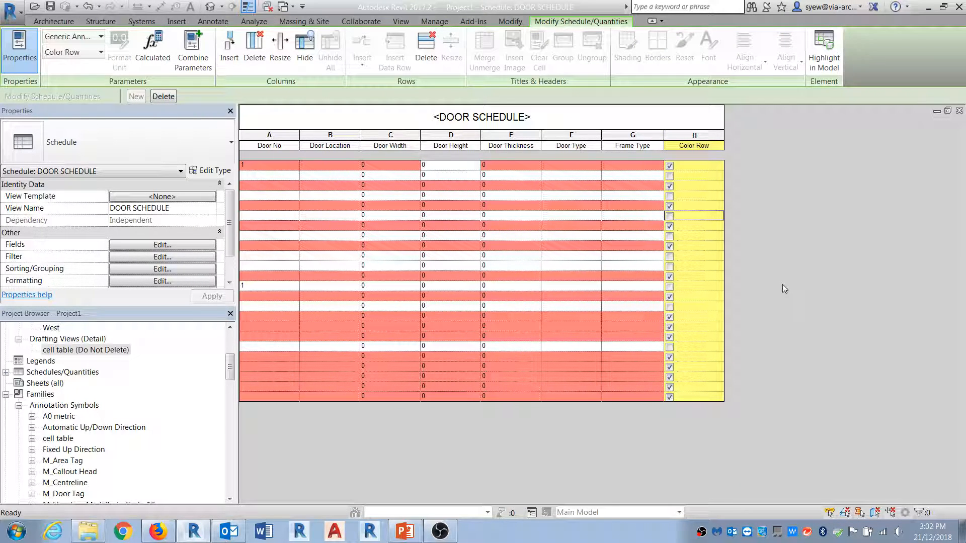
left_click(698, 135)
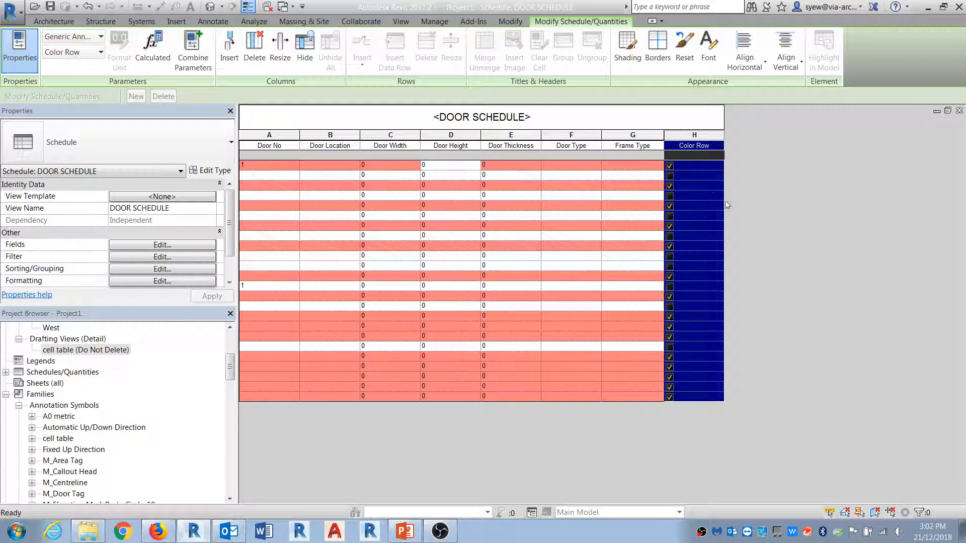
left_click(669, 377)
left_click(670, 397)
left_click(670, 387)
left_click(670, 366)
left_click(669, 357)
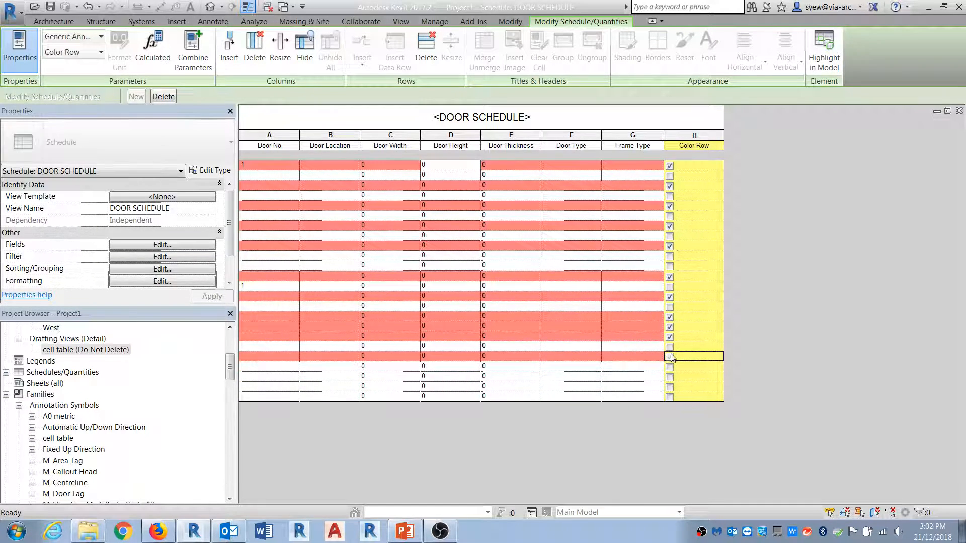
left_click(669, 337)
left_click(670, 326)
left_click(669, 317)
left_click(670, 297)
left_click(670, 276)
left_click(669, 246)
left_click(669, 226)
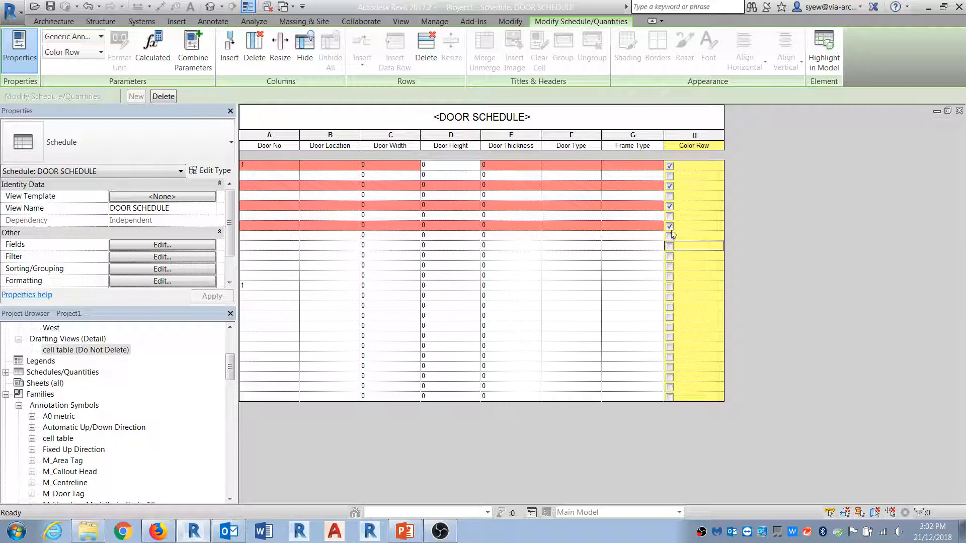
left_click(669, 206)
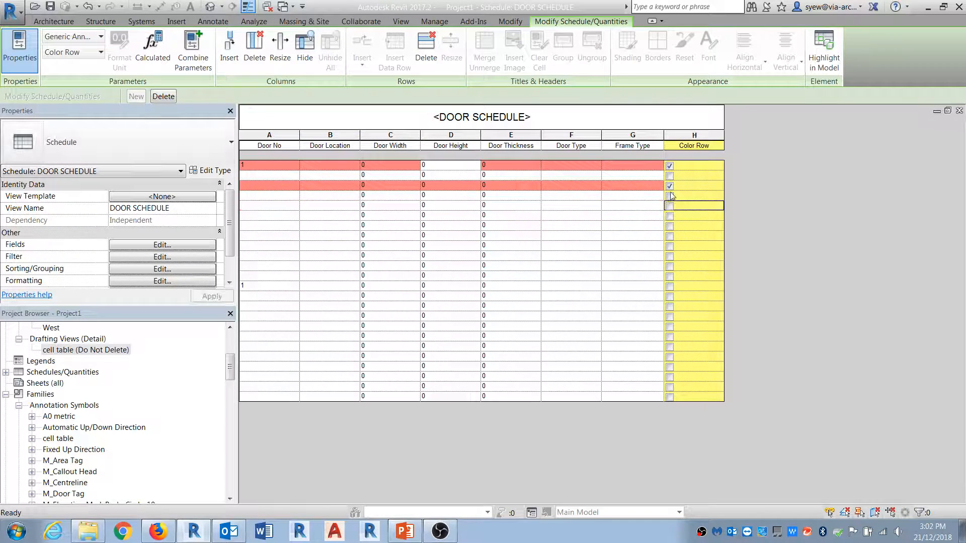
left_click(670, 186)
left_click(669, 166)
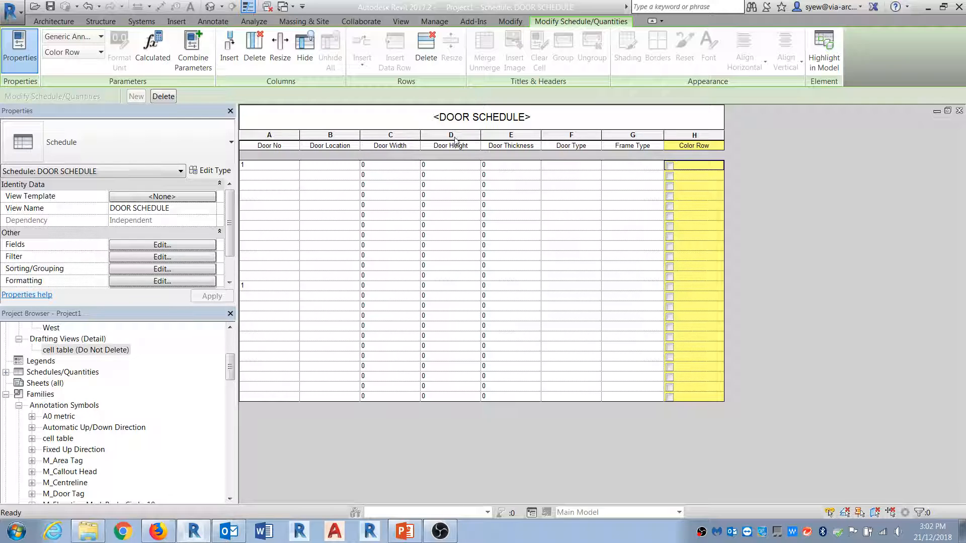
Replace the Door Height field's conditional format conditions with the single condition Color Row equal to Yes, and apply the change.
left_click(134, 244)
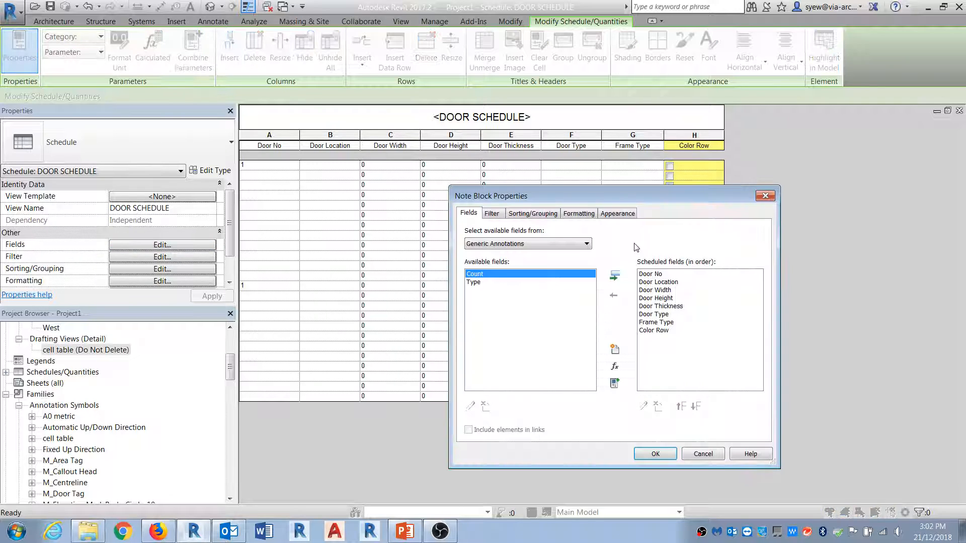
left_click(610, 213)
left_click(575, 214)
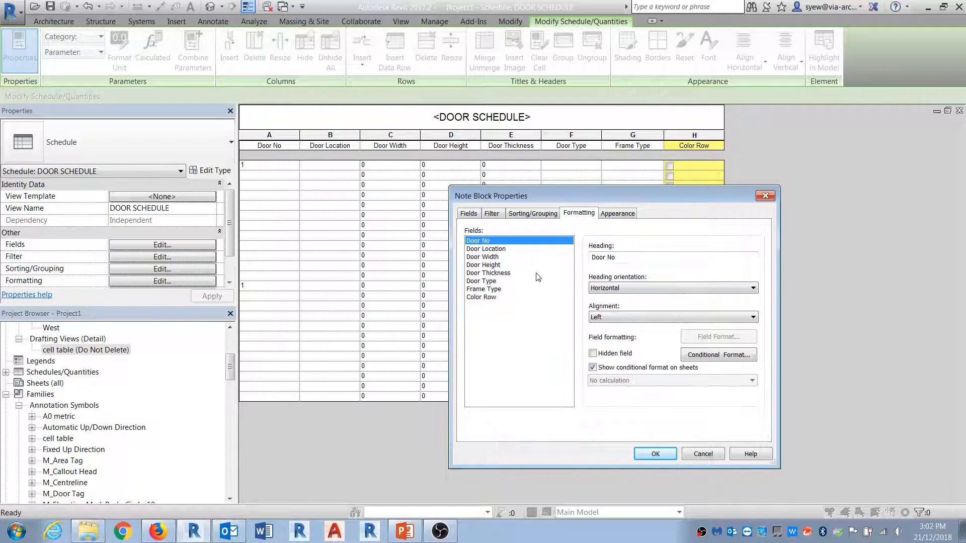
left_click(493, 265)
left_click(724, 357)
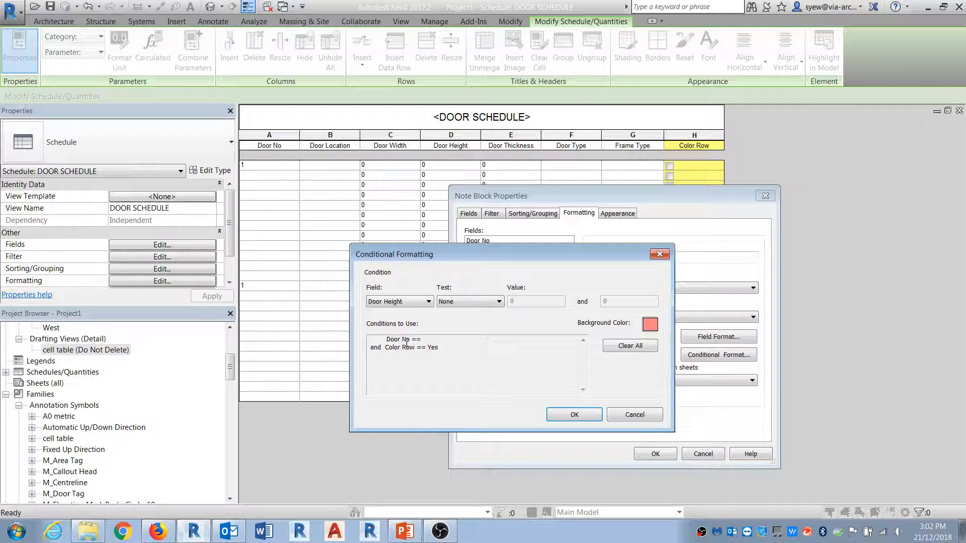
left_click(625, 348)
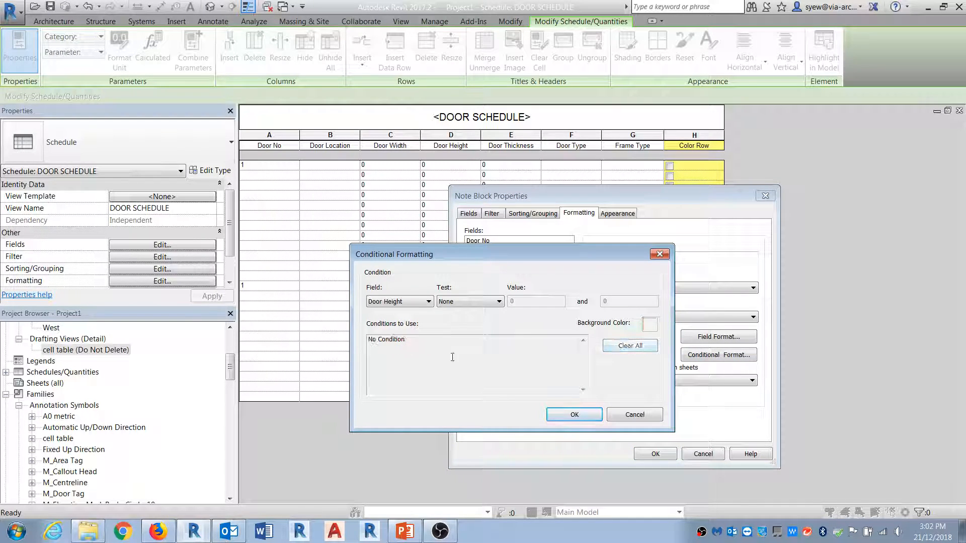
left_click(410, 301)
left_click(397, 366)
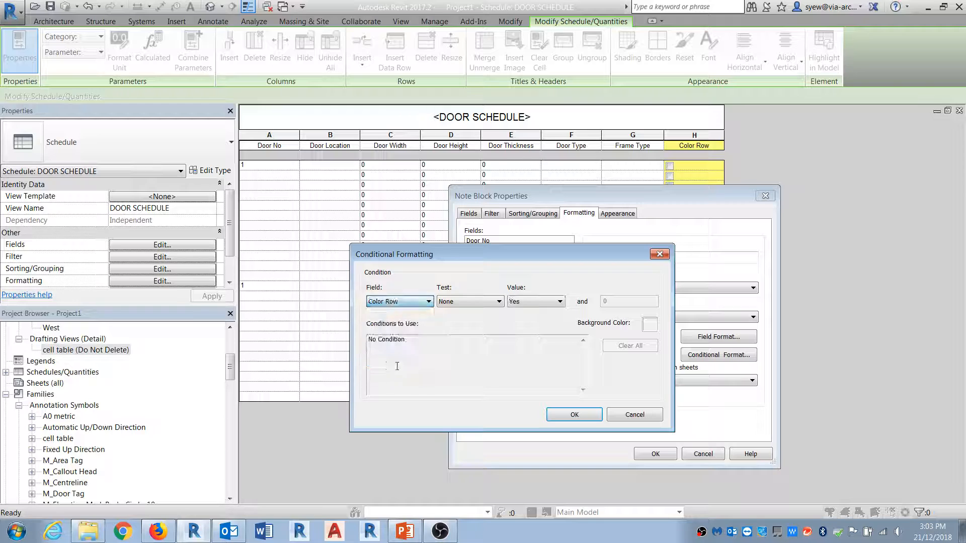
left_click(468, 302)
left_click(469, 320)
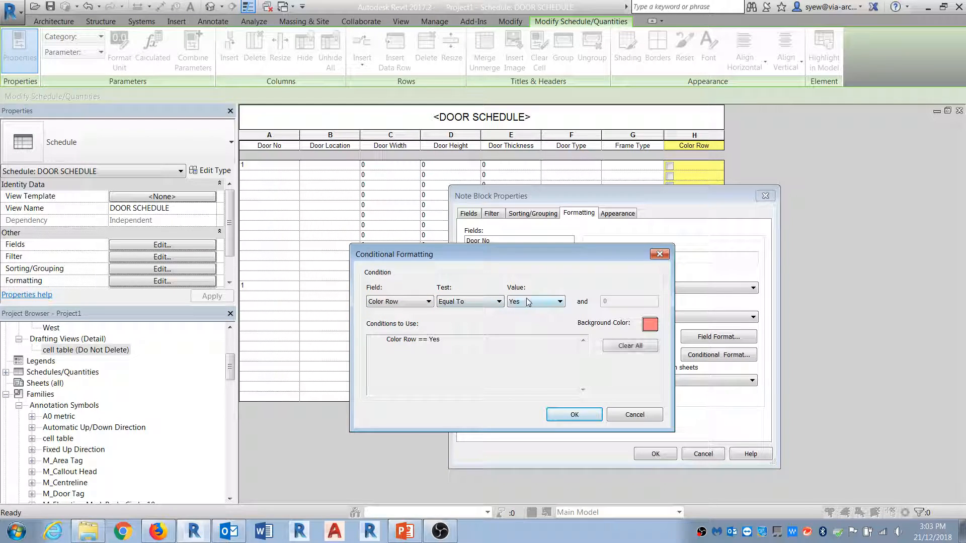
left_click(578, 416)
left_click(669, 453)
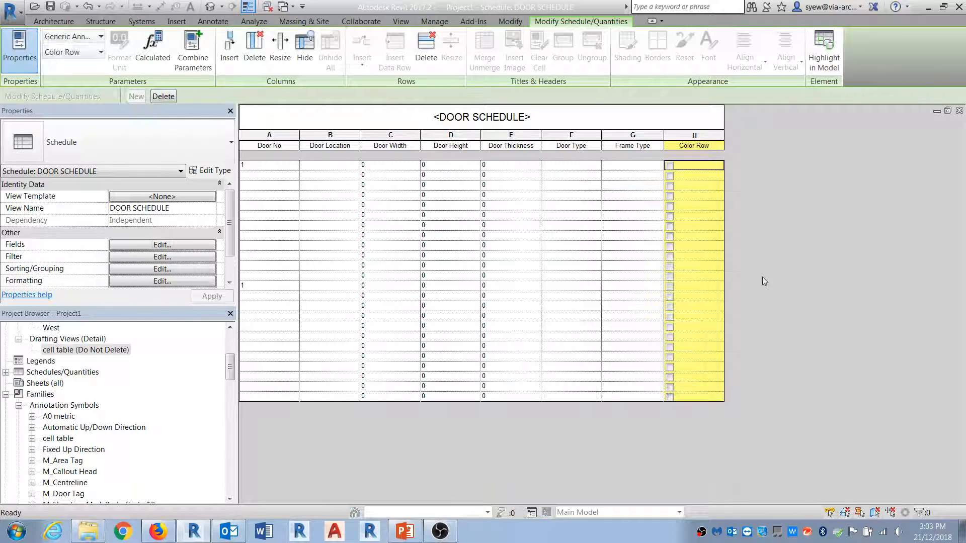
Test the Door Height highlighting by toggling Color Row on and off for schedule rows 1 and 3.
left_click(670, 166)
left_click(670, 166)
left_click(670, 187)
left_click(670, 187)
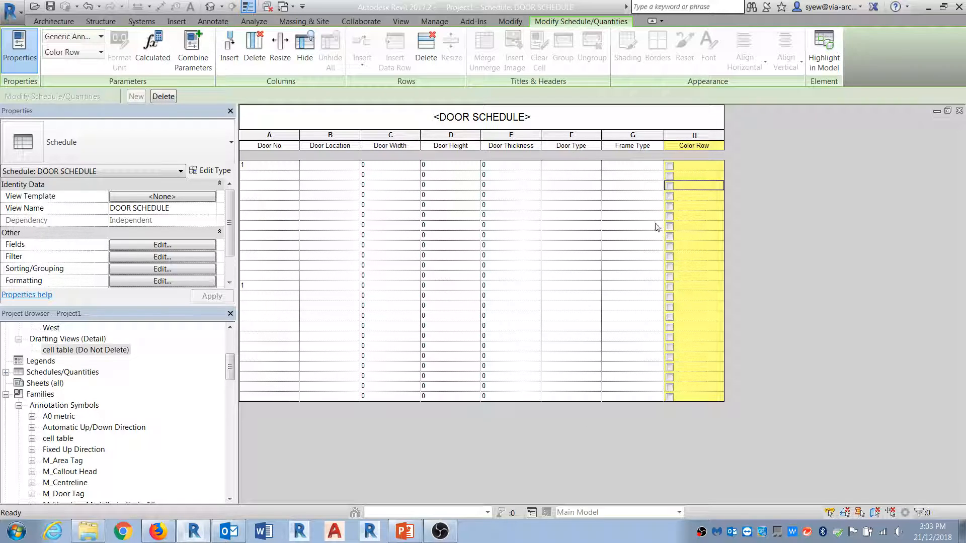
Start a calculated value for the note block, with the Text type and the name Clone Column.
left_click(166, 246)
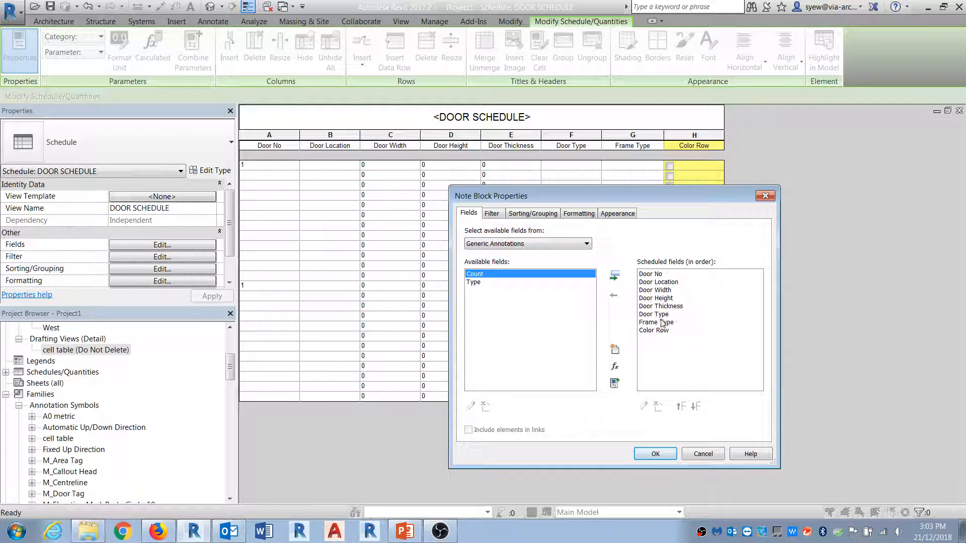
left_click(614, 367)
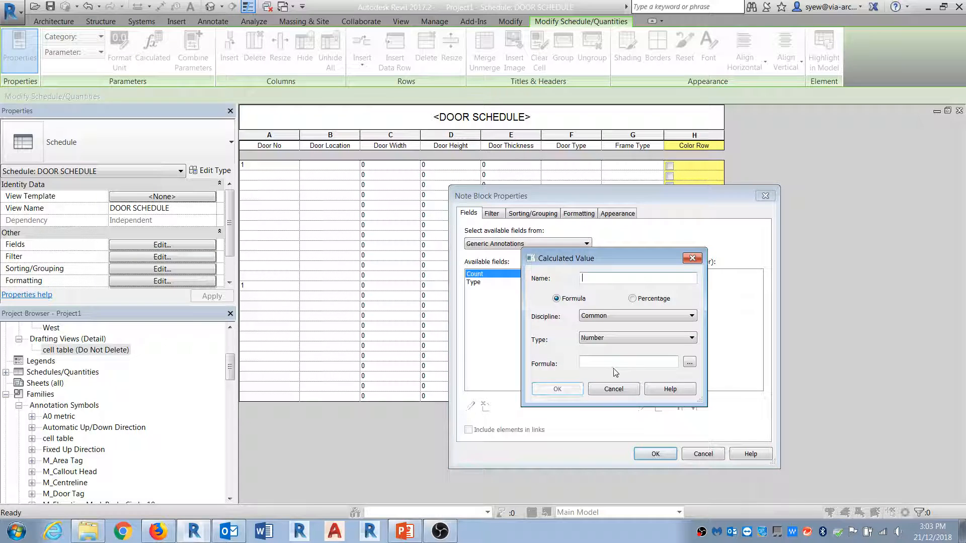
left_click_drag(591, 254, 340, 252)
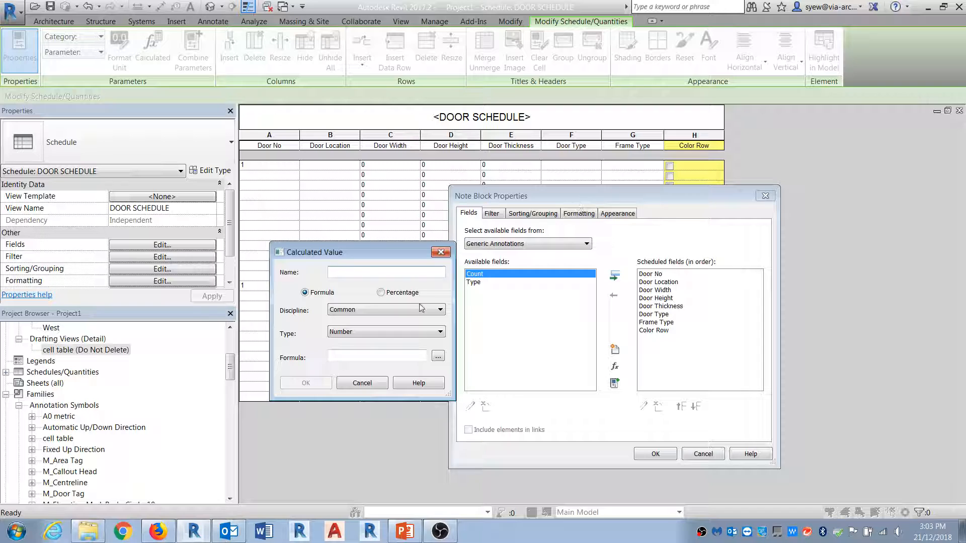
left_click(349, 331)
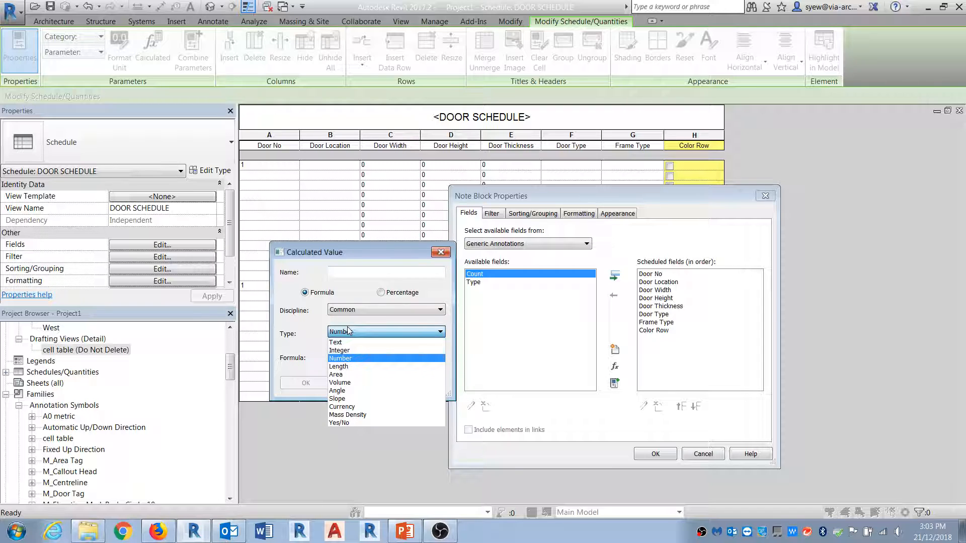
left_click(335, 342)
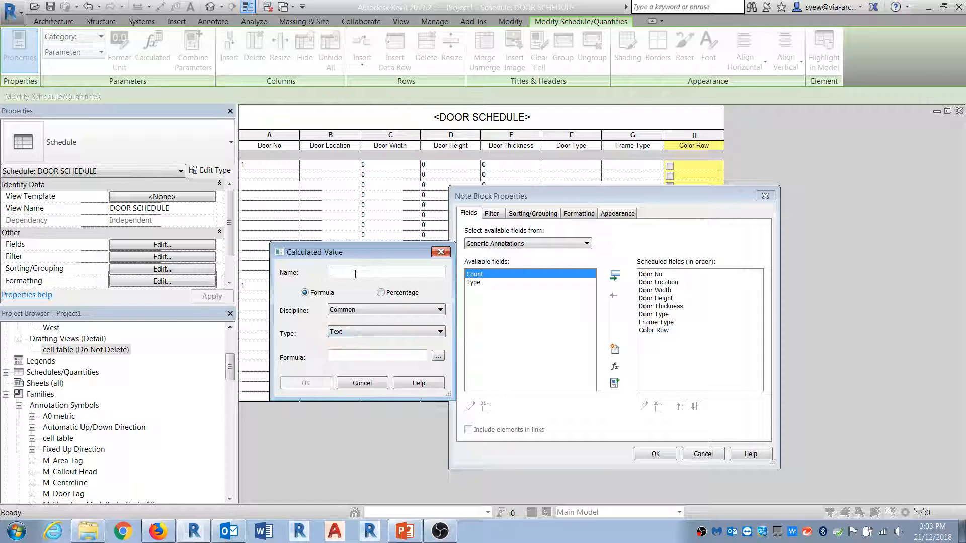
left_click(354, 273)
type("Clone")
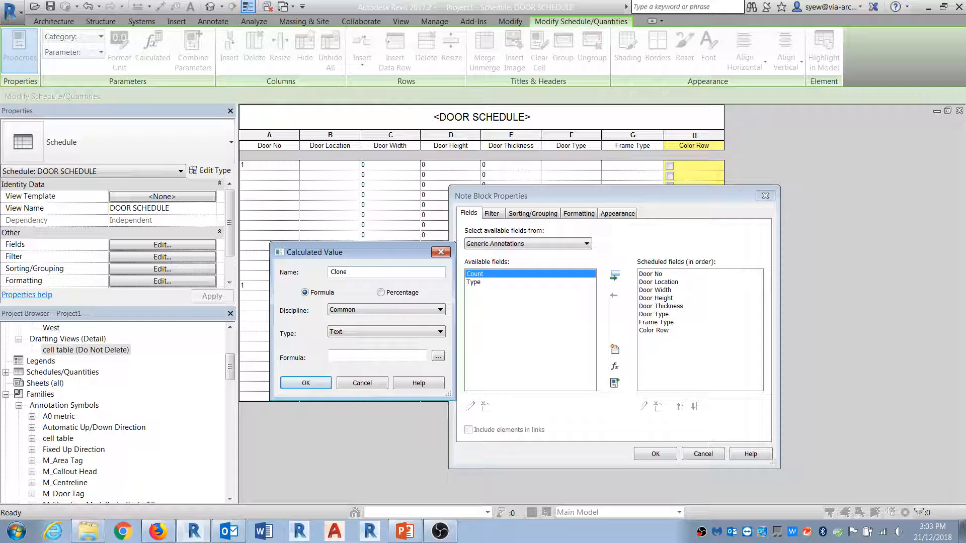
type(" Column")
Use the Door Type field as Clone Column's formula and add the calculated column to the schedule.
left_click(438, 356)
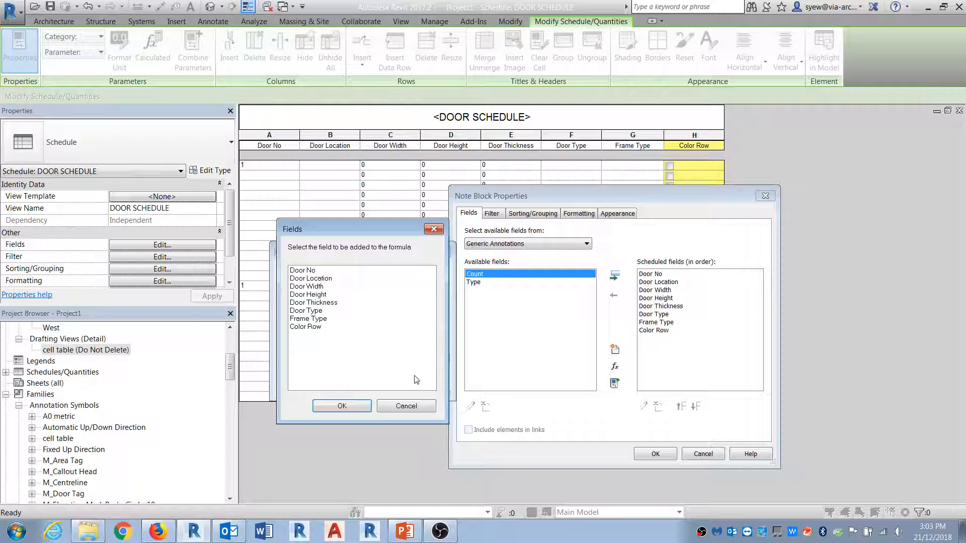
left_click(311, 305)
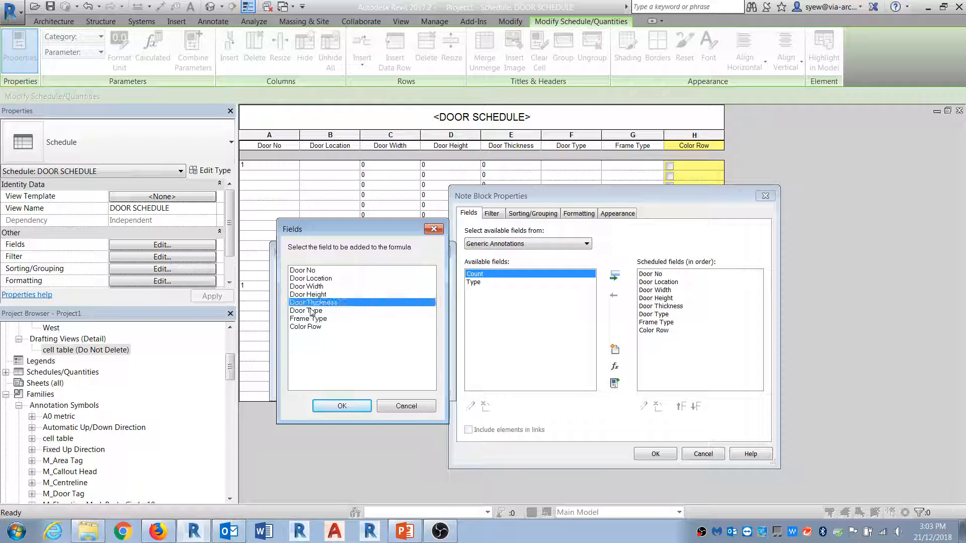
left_click(312, 310)
left_click(329, 407)
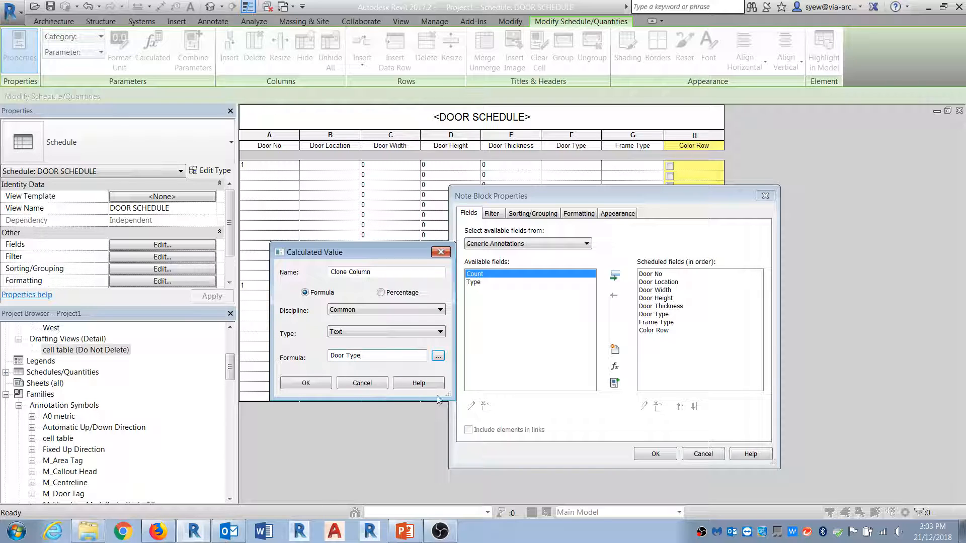
left_click(306, 388)
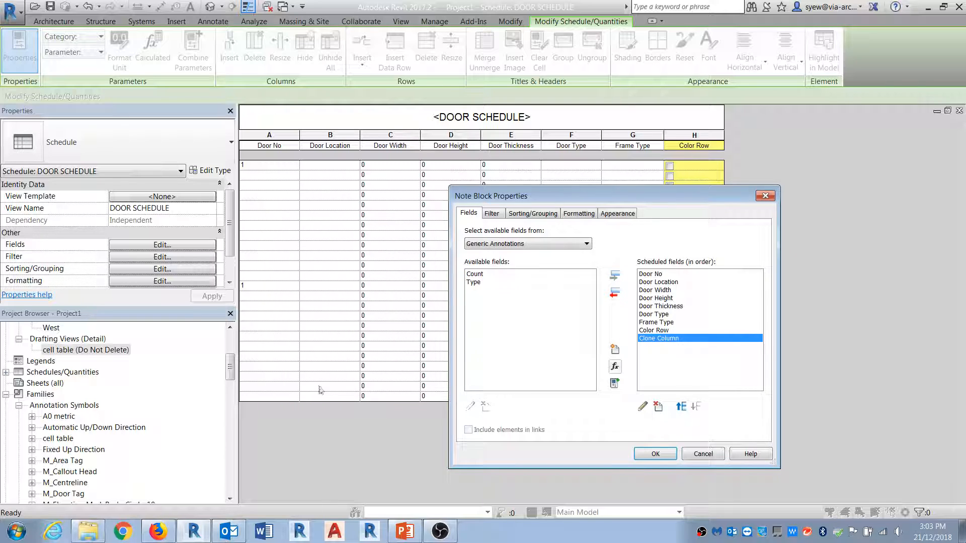
left_click(655, 455)
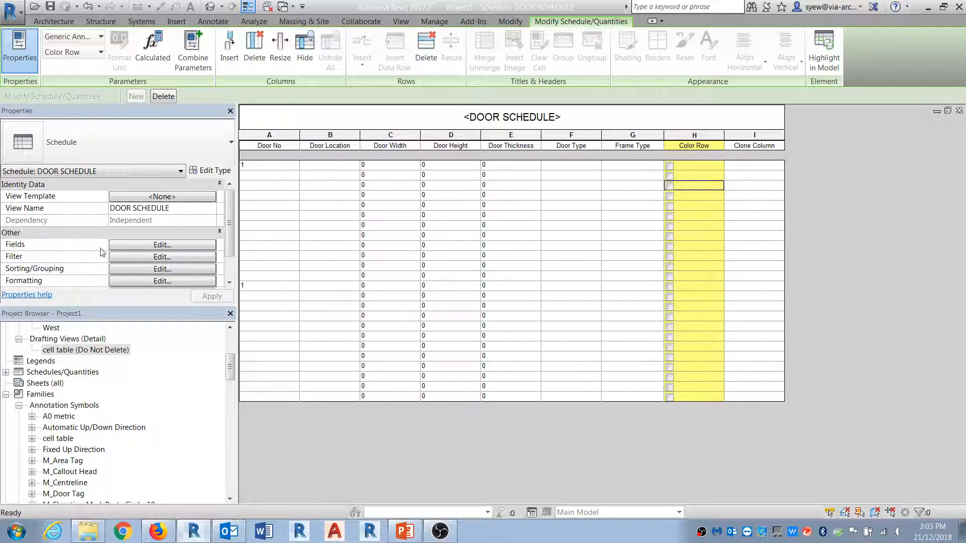
Start another calculated value of the Text type in the note block, using the Clone Column field as its formula.
left_click(150, 246)
left_click(665, 339)
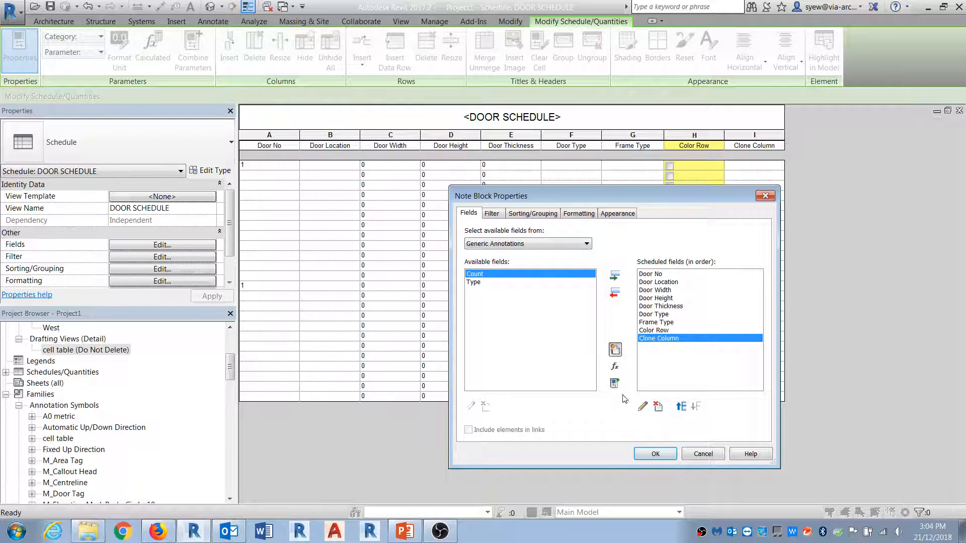
left_click(614, 350)
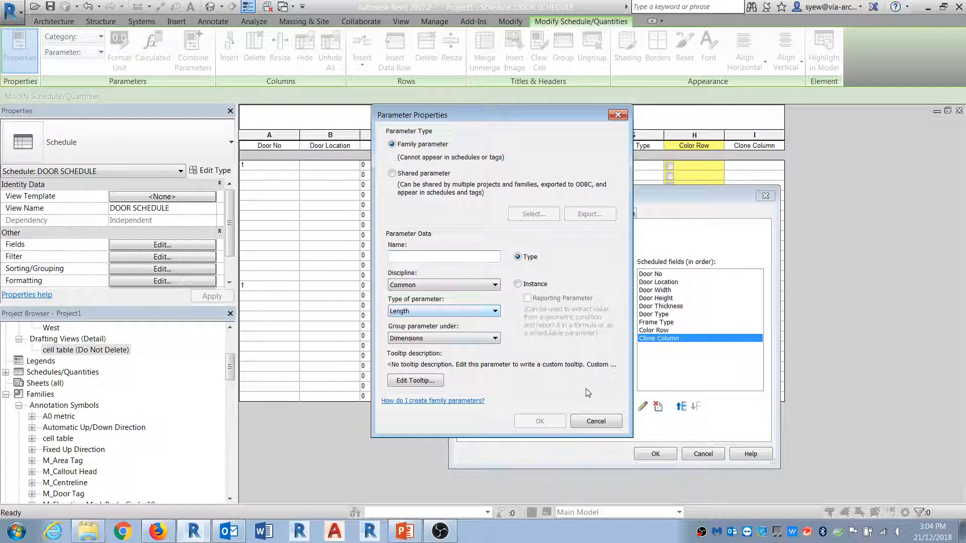
left_click(596, 421)
left_click(614, 366)
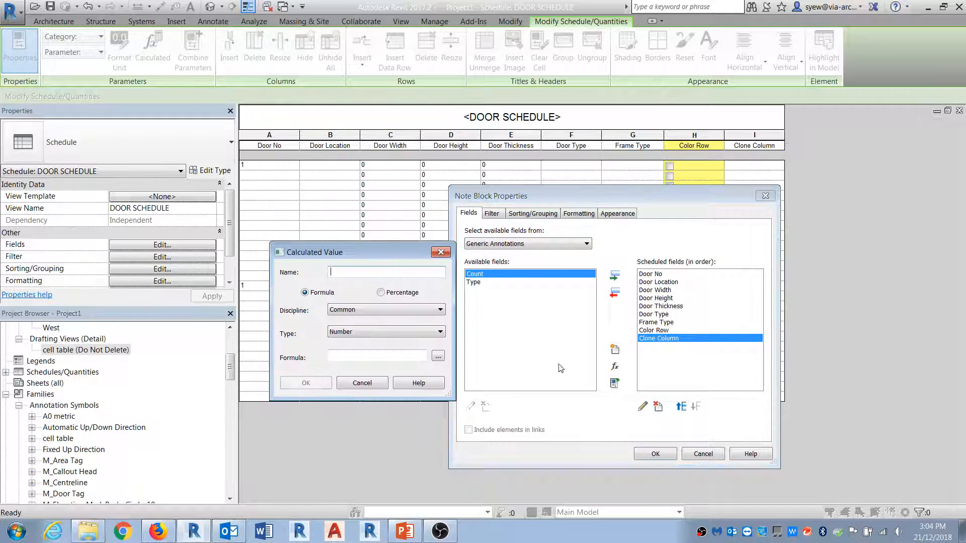
left_click(392, 334)
left_click(357, 343)
left_click(438, 356)
left_click(302, 340)
left_click(341, 411)
Name the new calculated value Clone Column 2 and add it to the schedule.
left_click(357, 272)
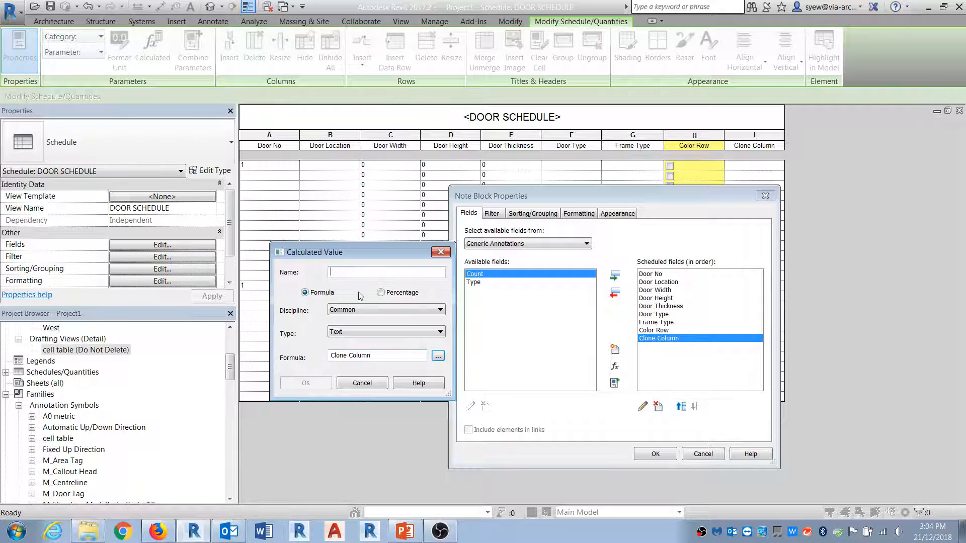
type("Clone Column 2")
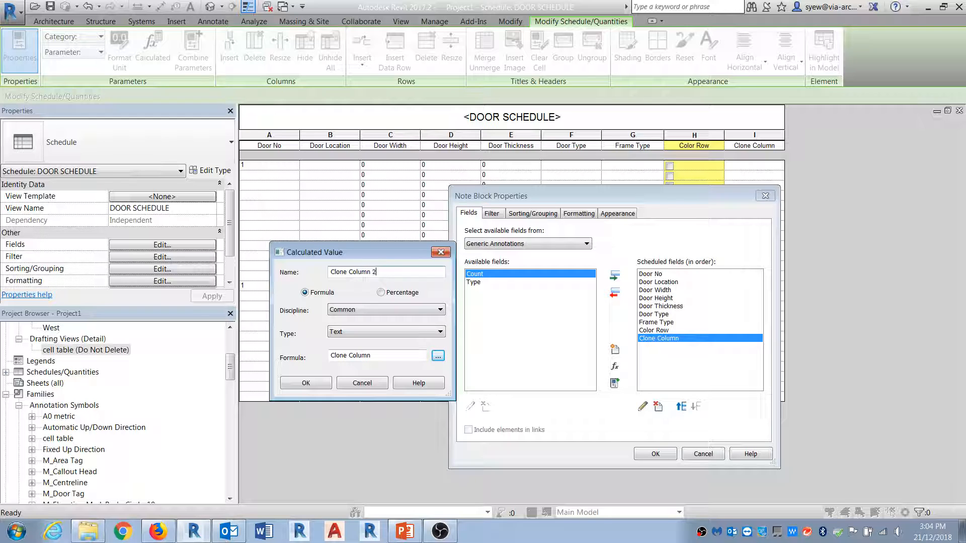
left_click(306, 383)
left_click(656, 453)
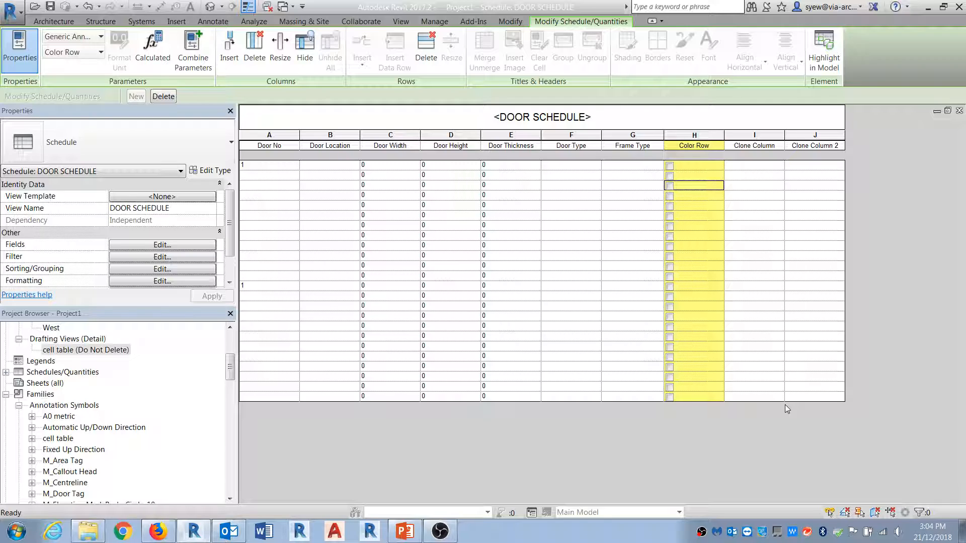
Enter A1 as the Door Type in the first schedule row.
left_click(558, 170)
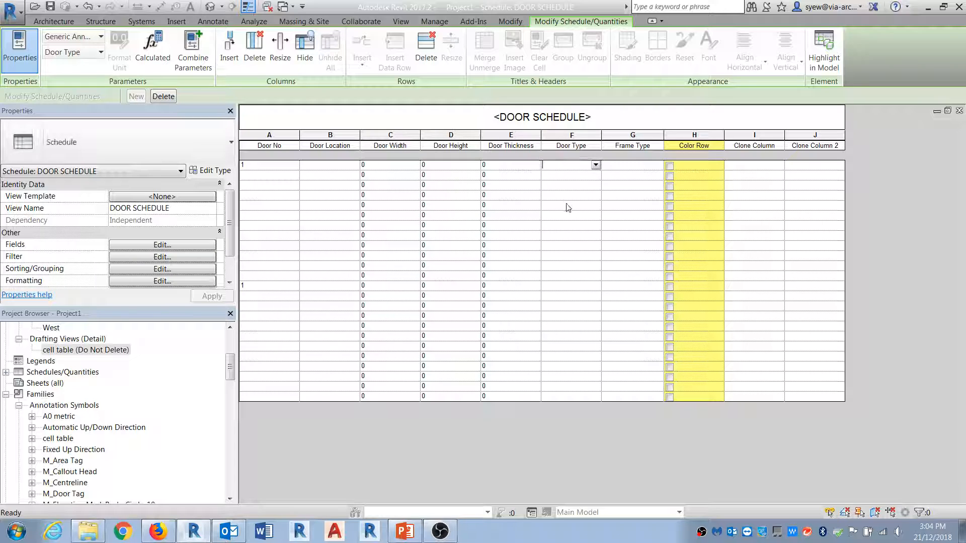
type("A1")
key("Return")
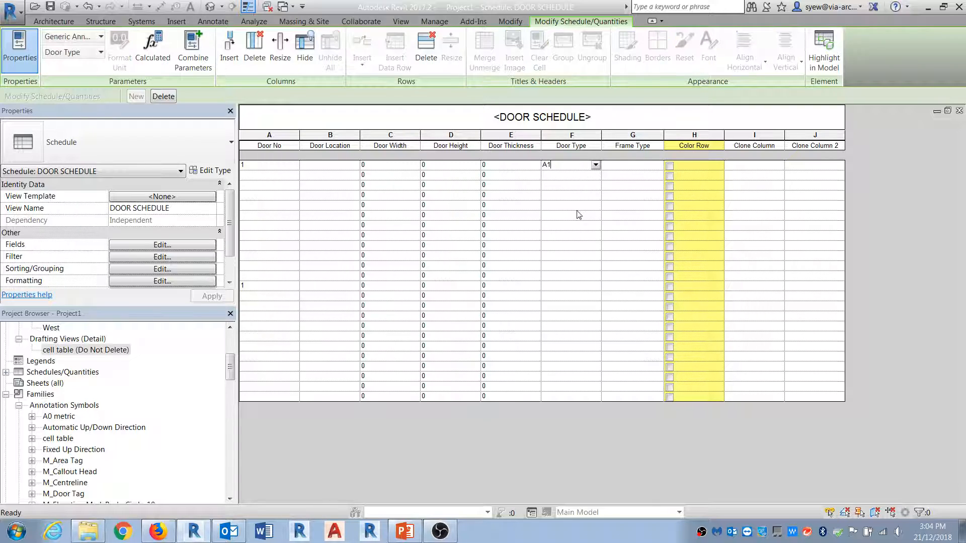
left_click(576, 176)
Switch to PowerPoint to check the Topic to Discuss slide, and return to the door schedule in Revit.
left_click(405, 531)
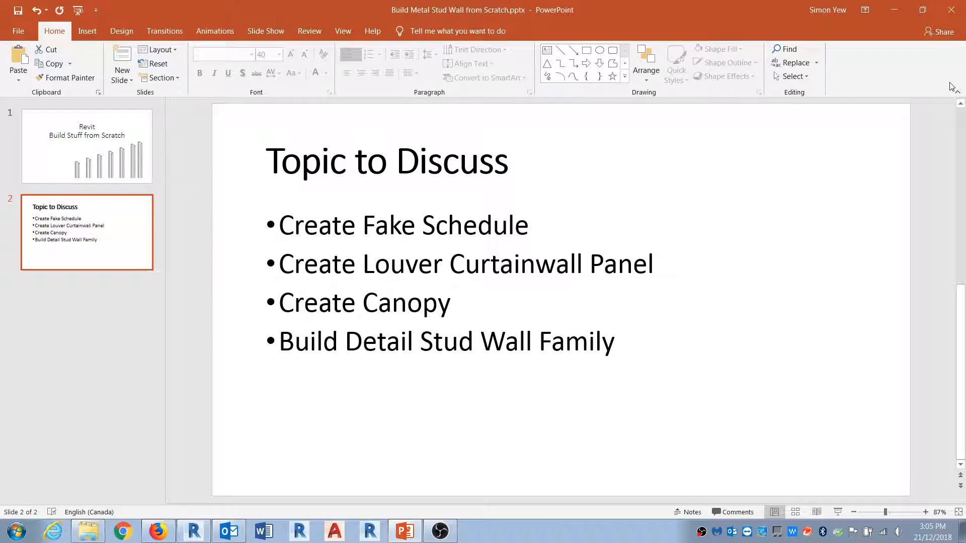
left_click(893, 9)
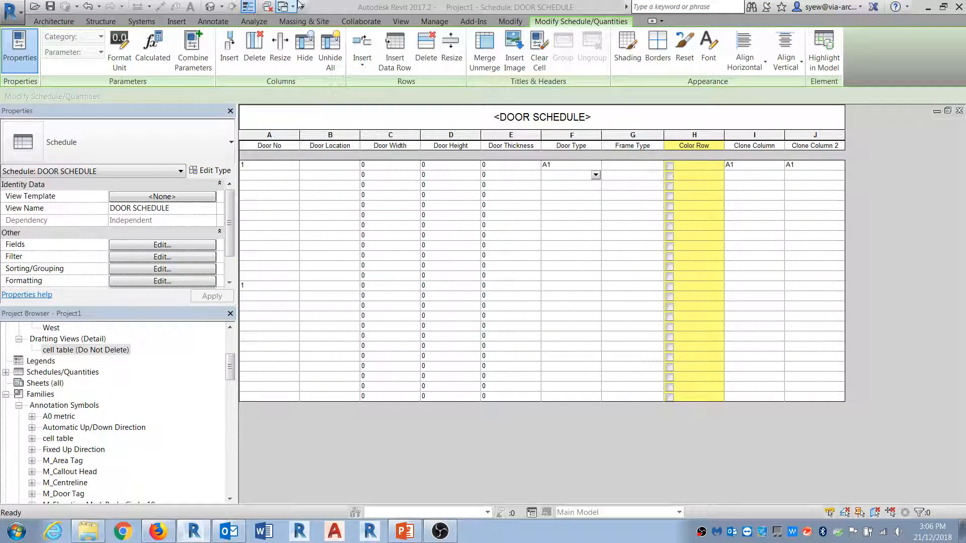
In the default 3D view, draw a straight curtain wall about 2240 mm long on Level 1.
left_click(210, 7)
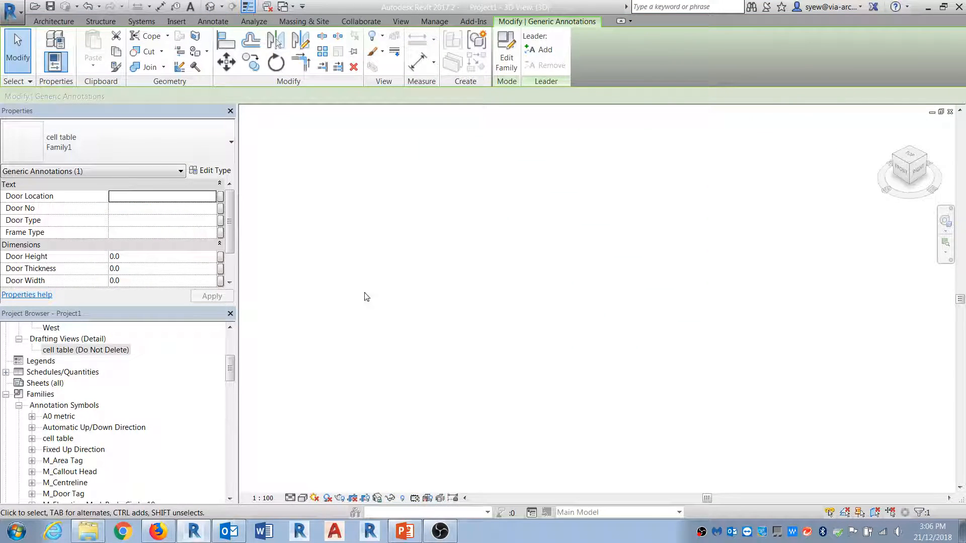
left_click(53, 21)
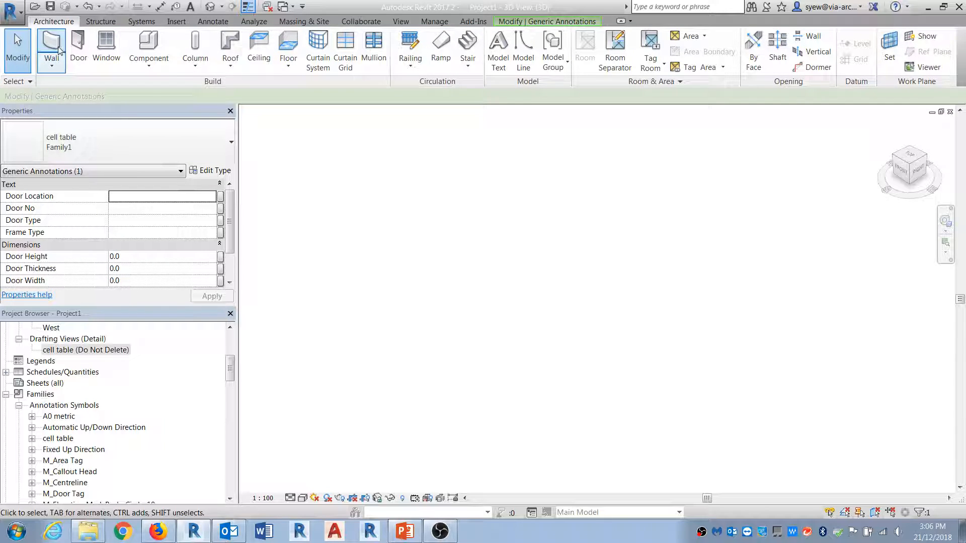
left_click(53, 48)
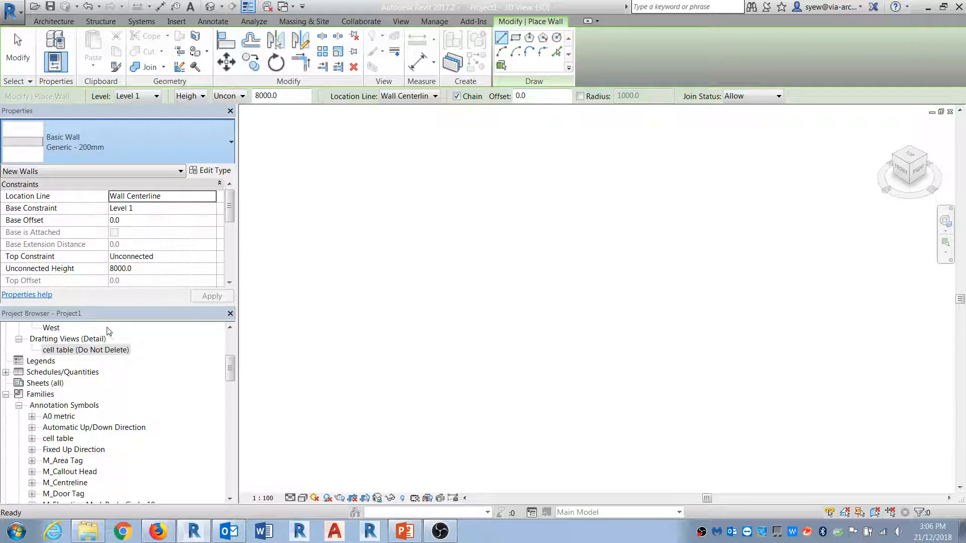
left_click(416, 328)
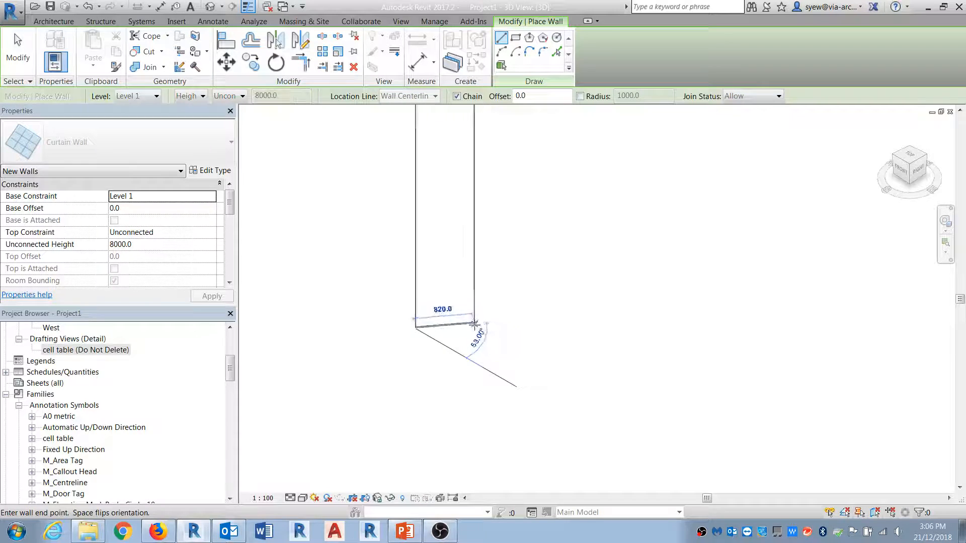
left_click(548, 383)
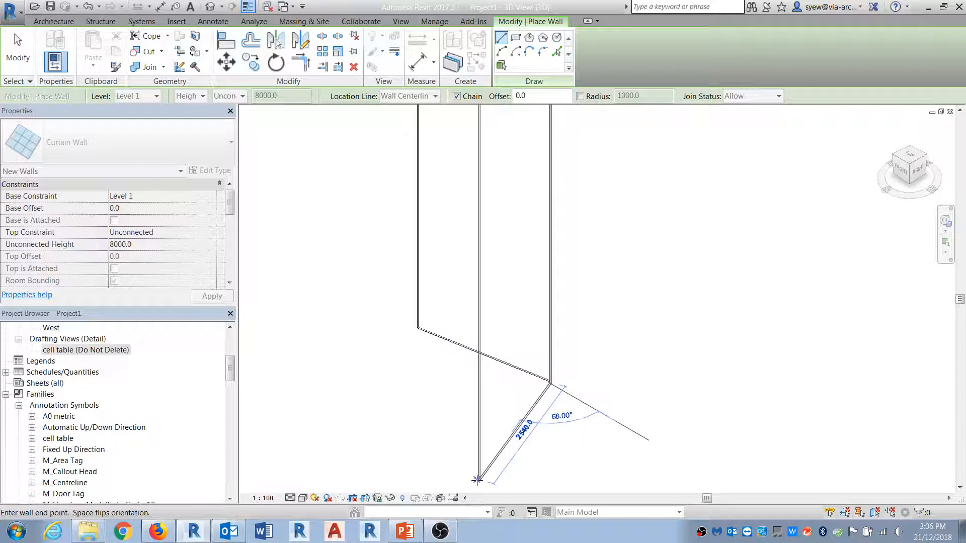
scroll(477, 483, "down", 2)
key("Escape")
key("Escape")
Set the curtain wall's unconnected height to 2000.
left_click(512, 303)
left_click(162, 244)
type("2000")
left_click(636, 371)
scroll(472, 442, "up", 3)
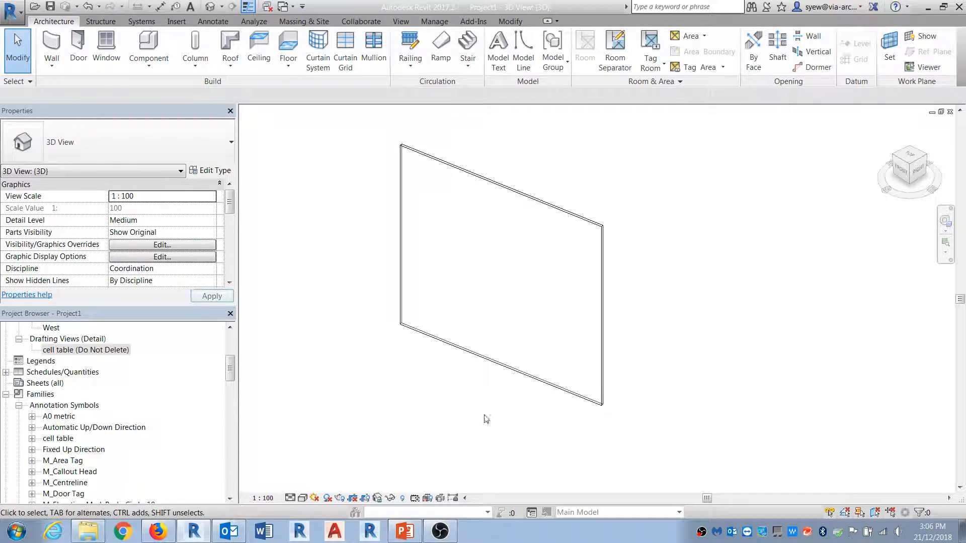
Duplicate the curtain wall's type as Louver.
left_click(490, 367)
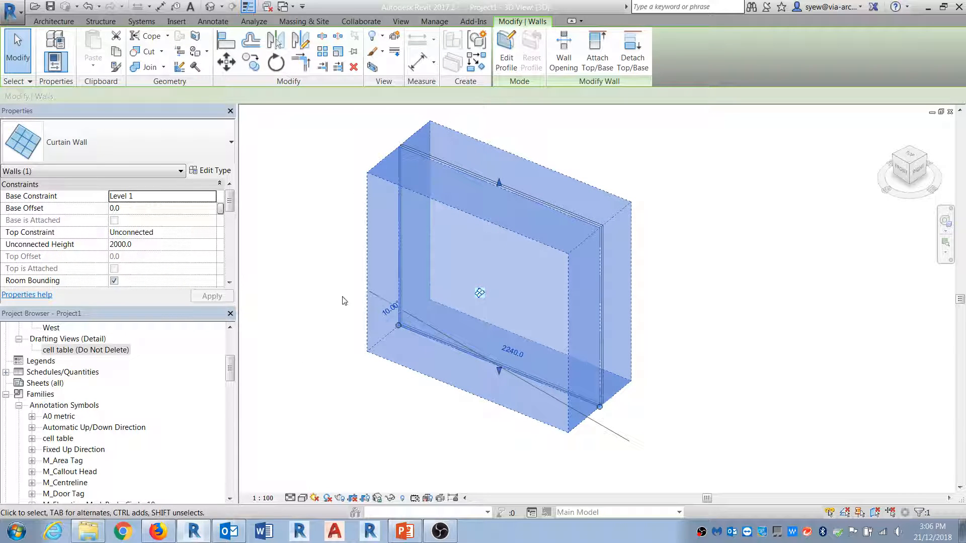
left_click(209, 170)
left_click(472, 118)
type("Louver")
key("Return")
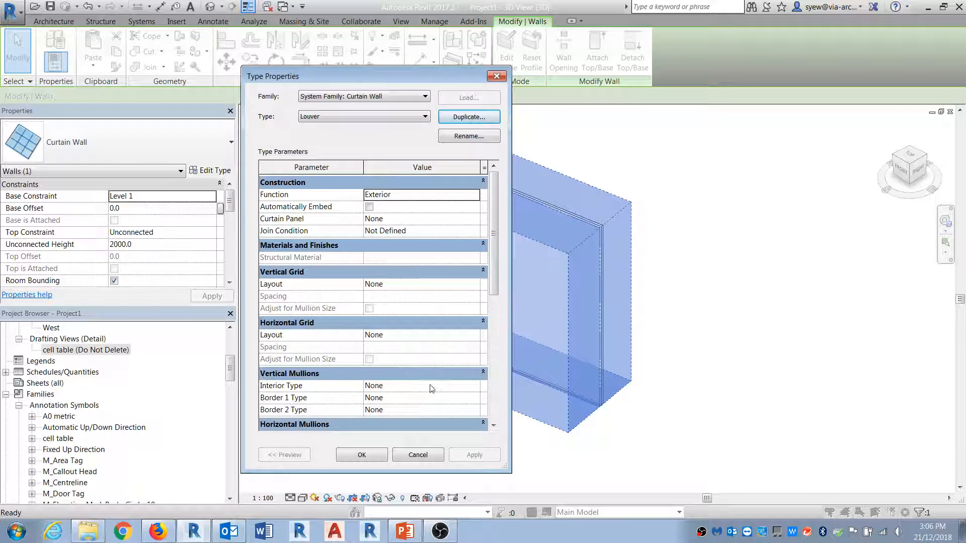
Set the Louver type's curtain panel to Empty System Panel : Empty and enable Automatically Embed.
left_click(477, 223)
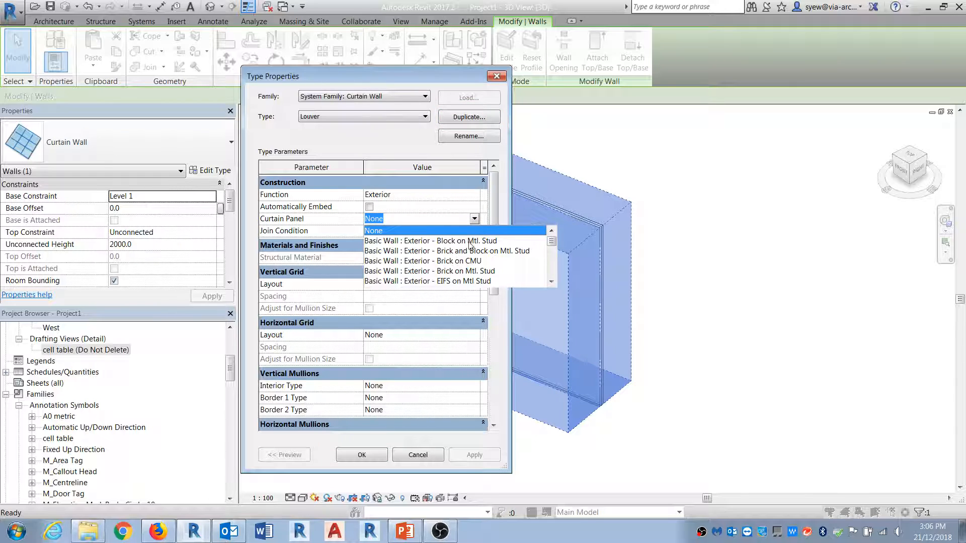
type("Empty System Panel : Empty")
key("Return")
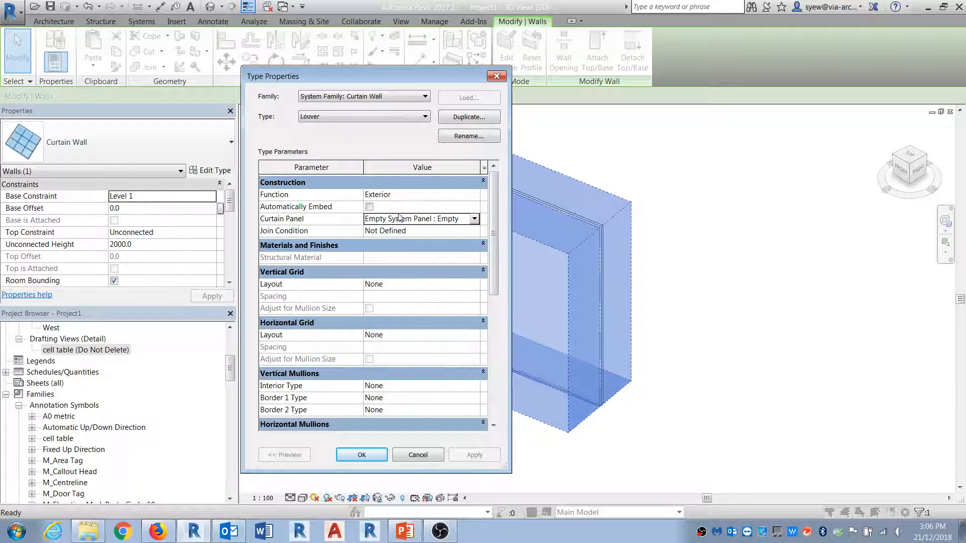
left_click(370, 206)
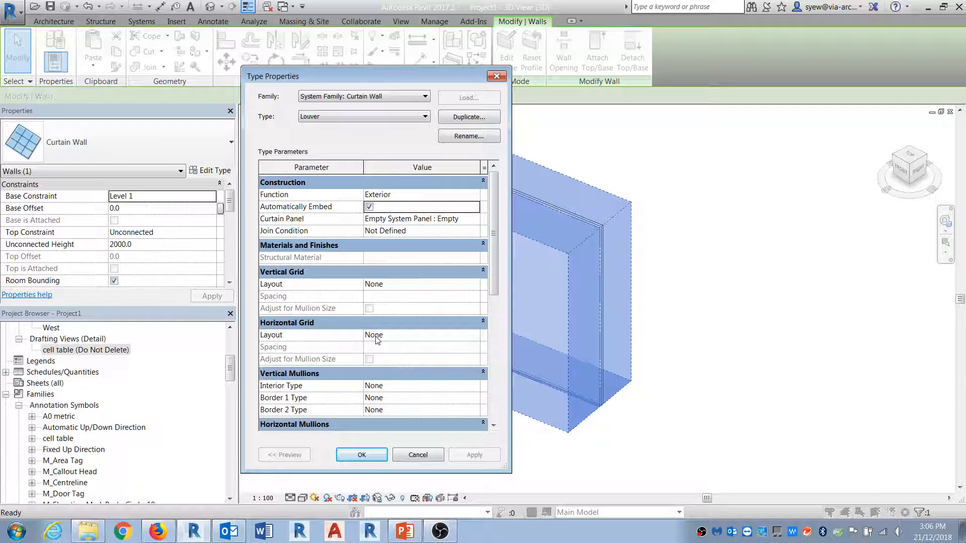
Set the Louver type's horizontal grid layout to Fixed Distance with a spacing of 100.
left_click(476, 340)
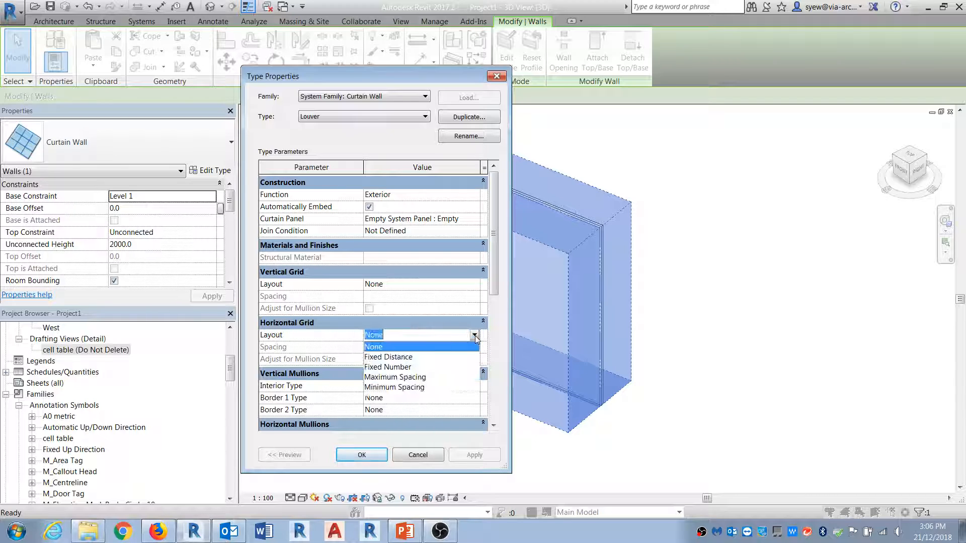
left_click(392, 358)
key("Tab")
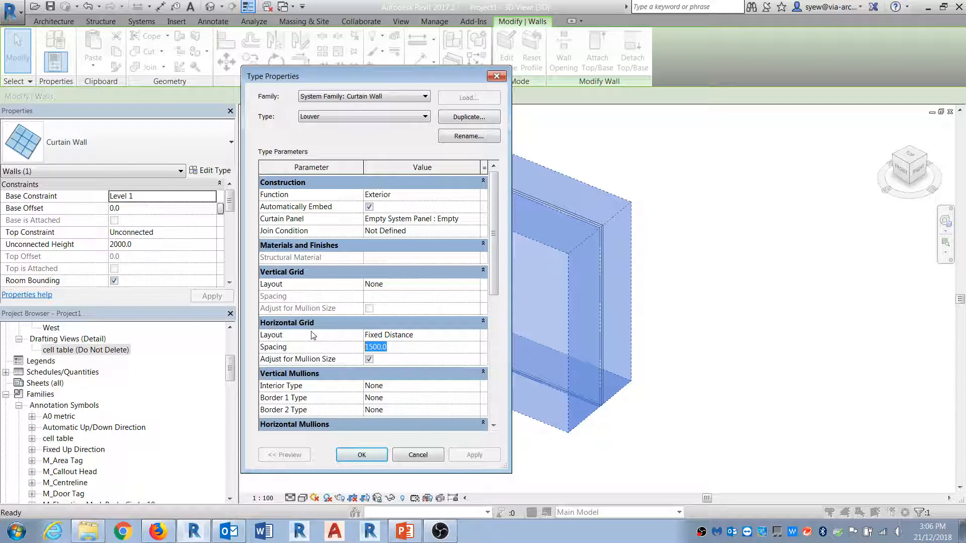
type("100.0")
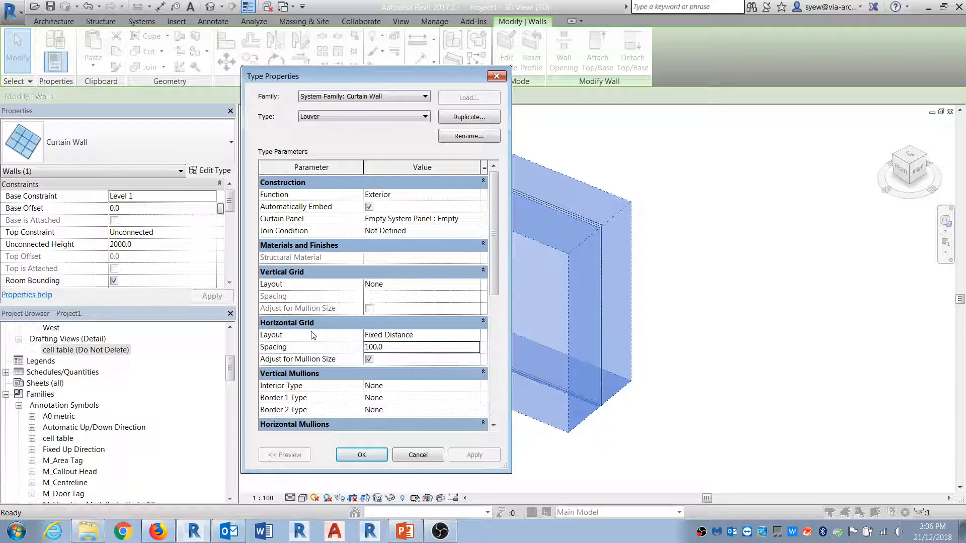
Set the vertical mullions' interior, border 1 and border 2 types to Rectangular Mullion : 50mm x 150mm.
left_click_drag(494, 264, 492, 306)
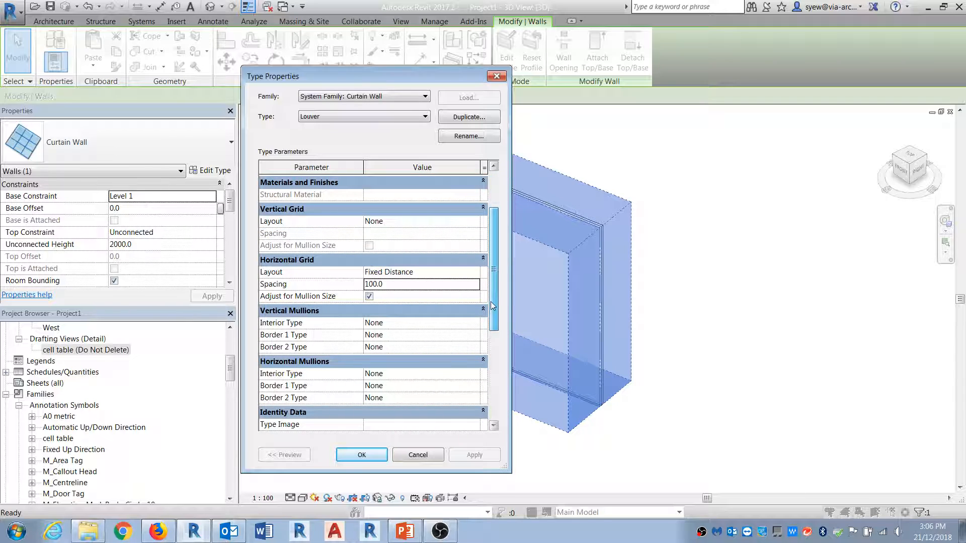
left_click(474, 324)
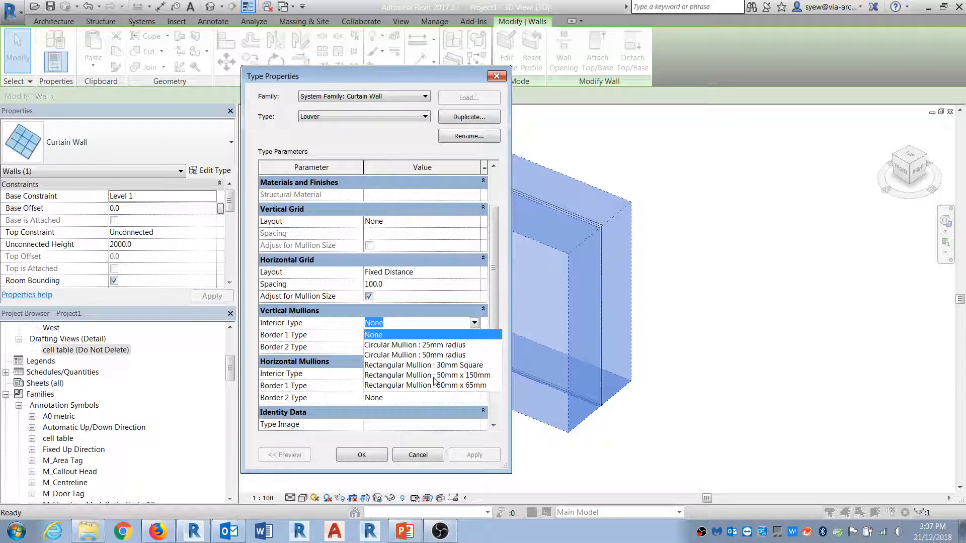
left_click(483, 377)
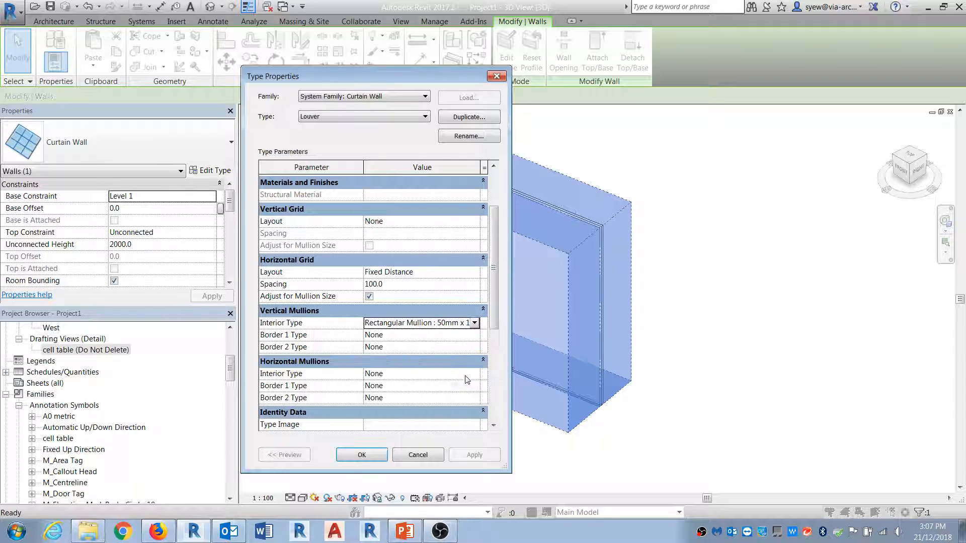
left_click(475, 337)
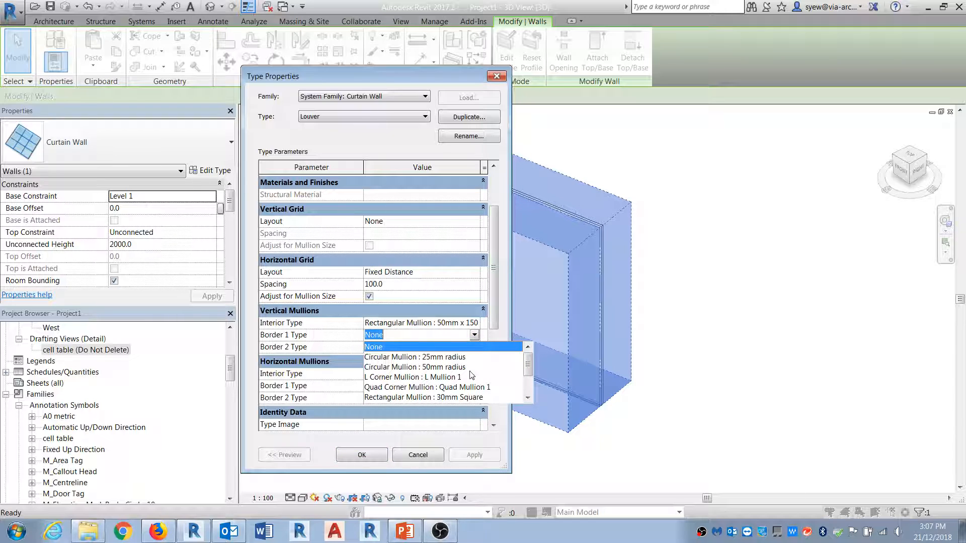
scroll(472, 376, "down", 2)
left_click(473, 371)
left_click(475, 347)
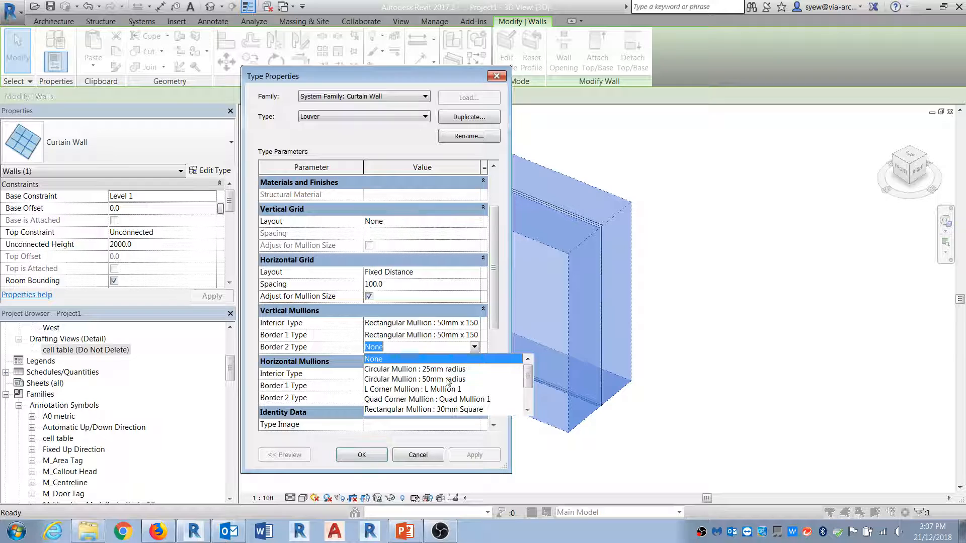
scroll(448, 383, "down", 1)
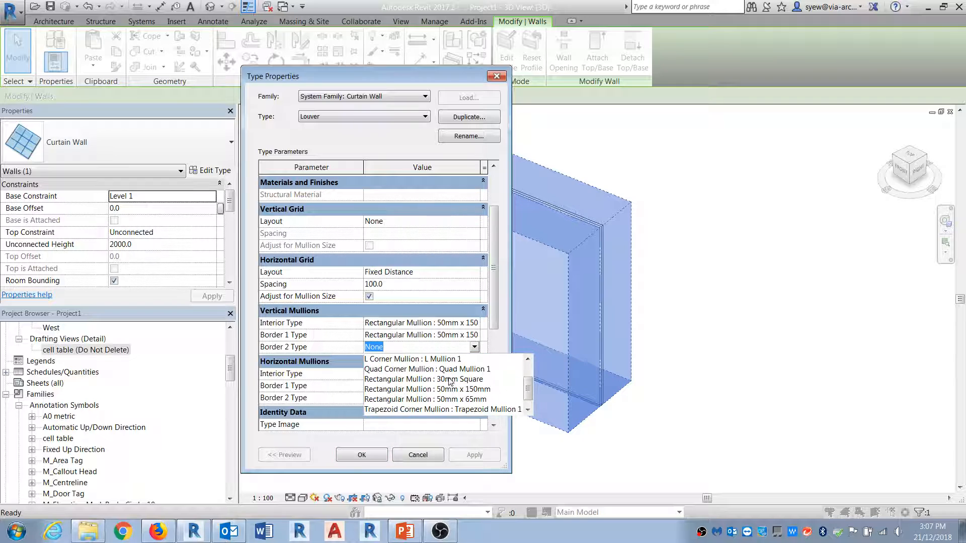
left_click(476, 391)
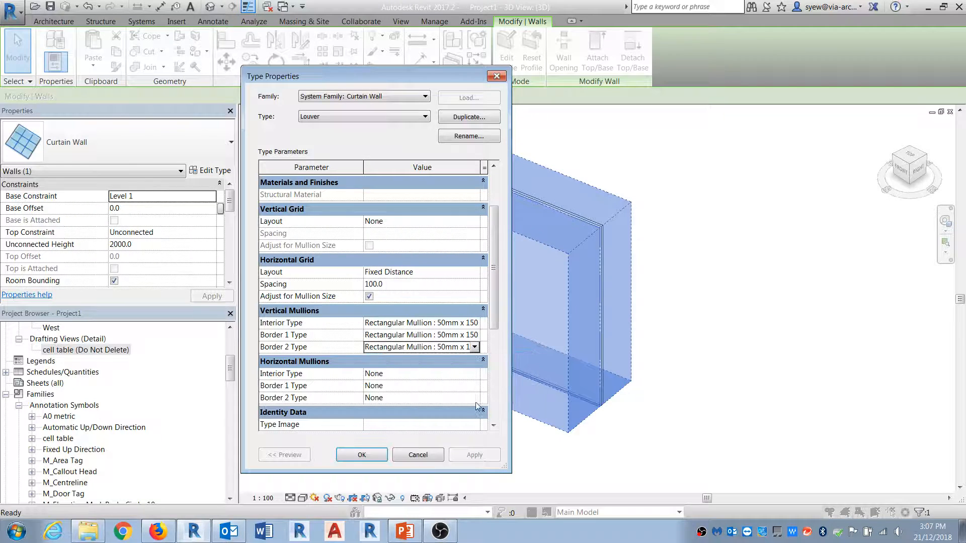
Set the horizontal mullions' interior type to Rectangular Mullion : 30mm Square.
left_click(475, 373)
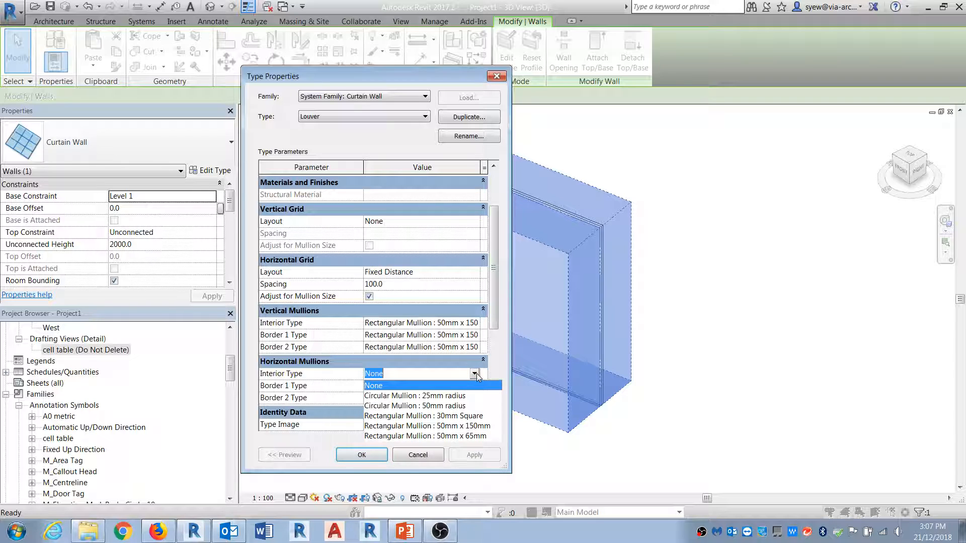
left_click(469, 415)
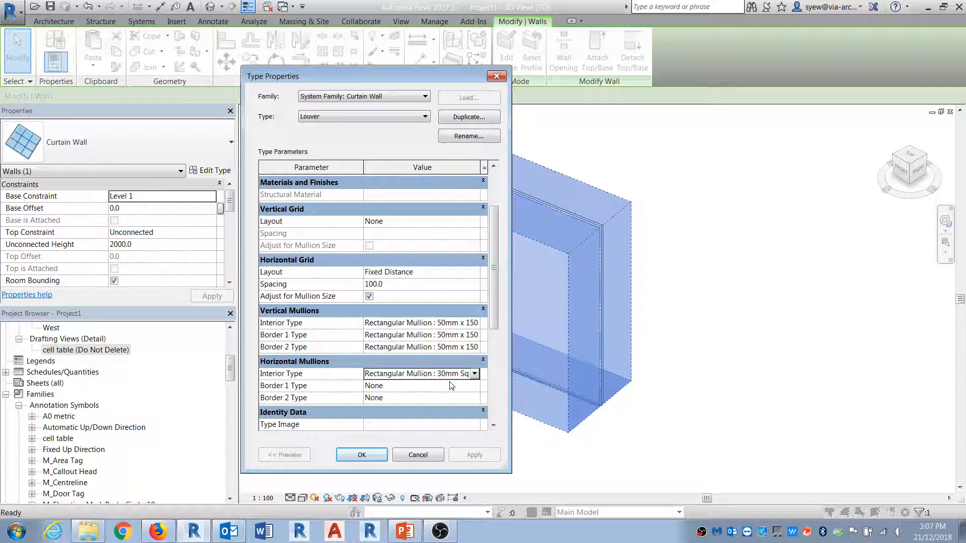
left_click(474, 374)
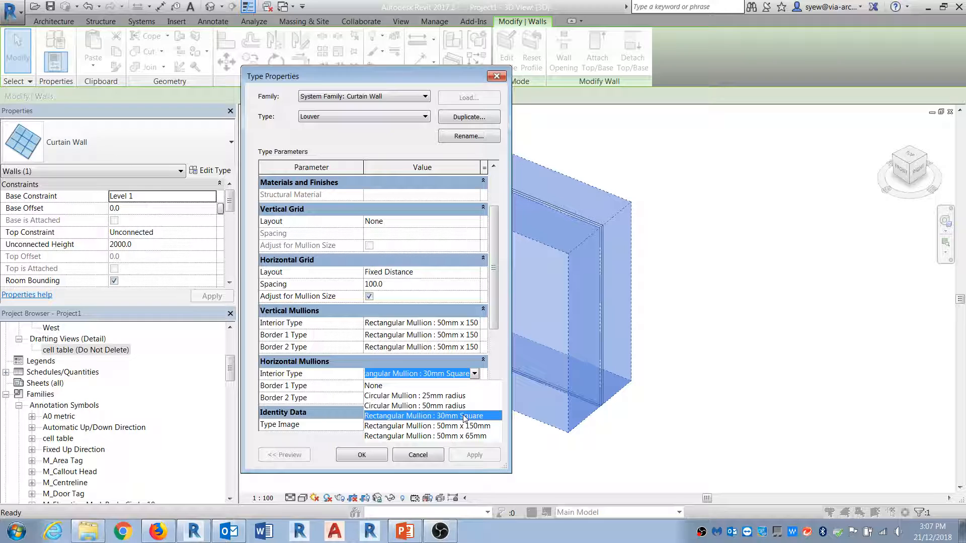
left_click(380, 416)
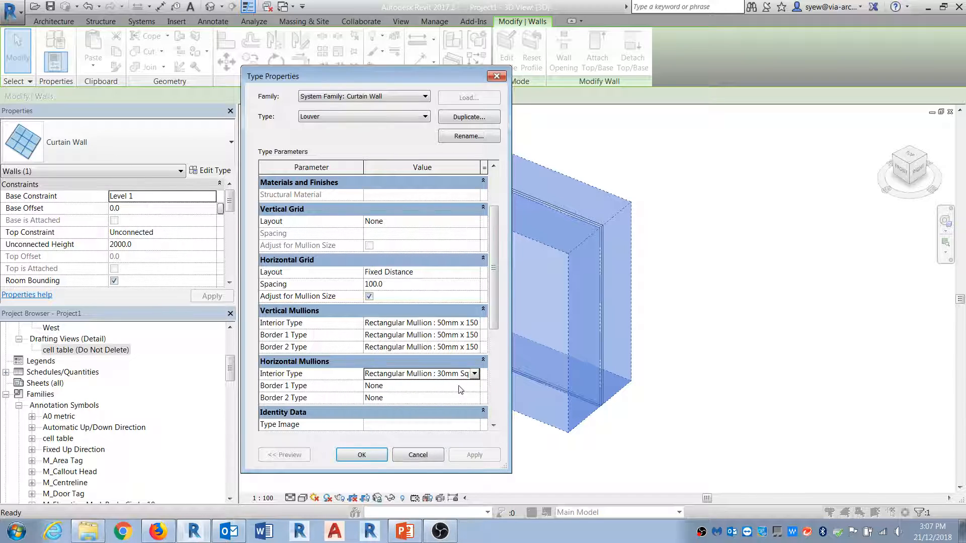
Set both horizontal border mullion types to Rectangular Mullion : 50mm x 150mm and apply the Louver type to the wall.
left_click(480, 386)
left_click(475, 386)
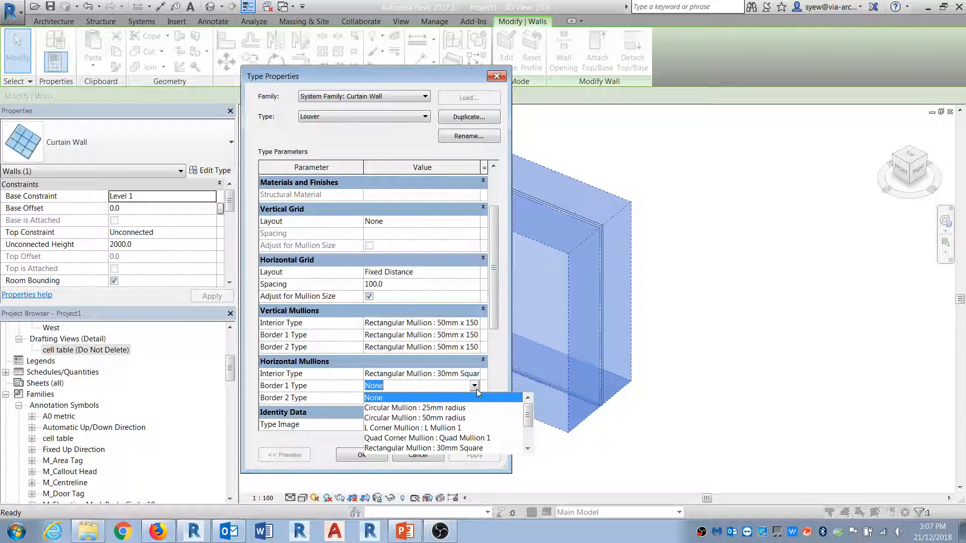
scroll(464, 424, "down", 1)
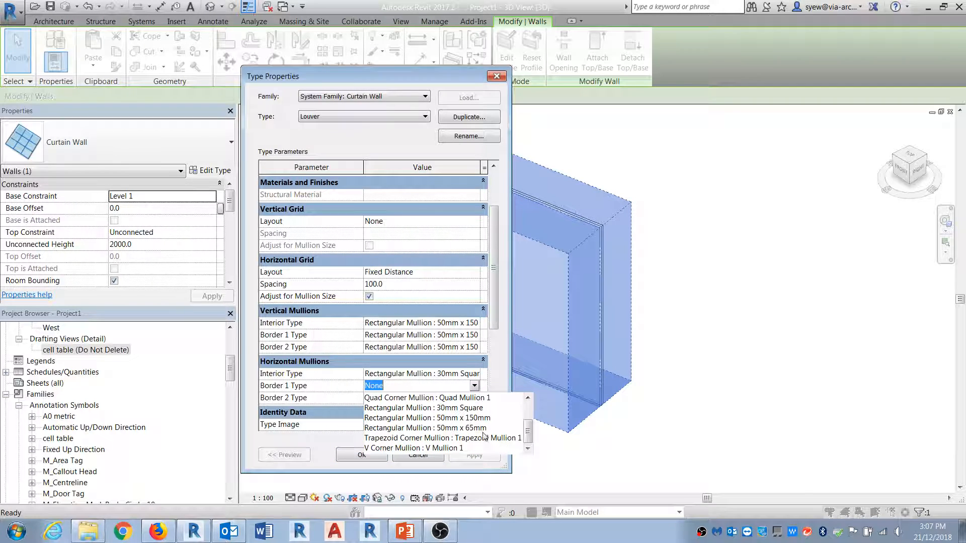
left_click(463, 420)
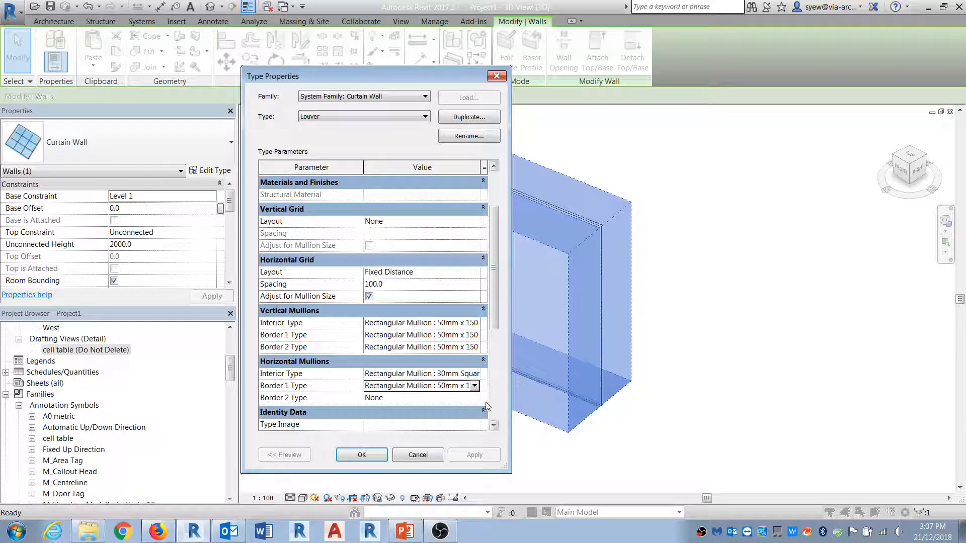
left_click(478, 398)
left_click(474, 398)
scroll(472, 415, "down", 1)
scroll(471, 415, "down", 1)
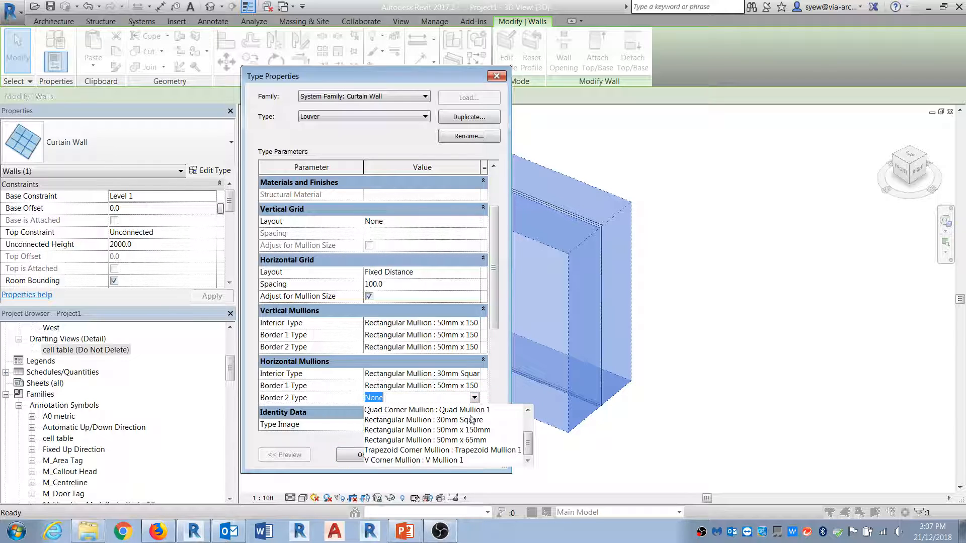
left_click(470, 428)
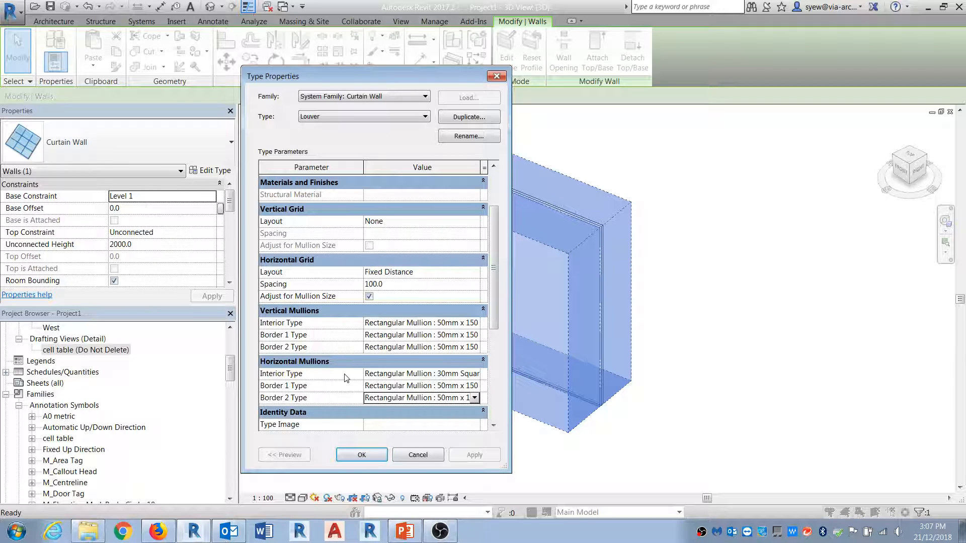
left_click(360, 454)
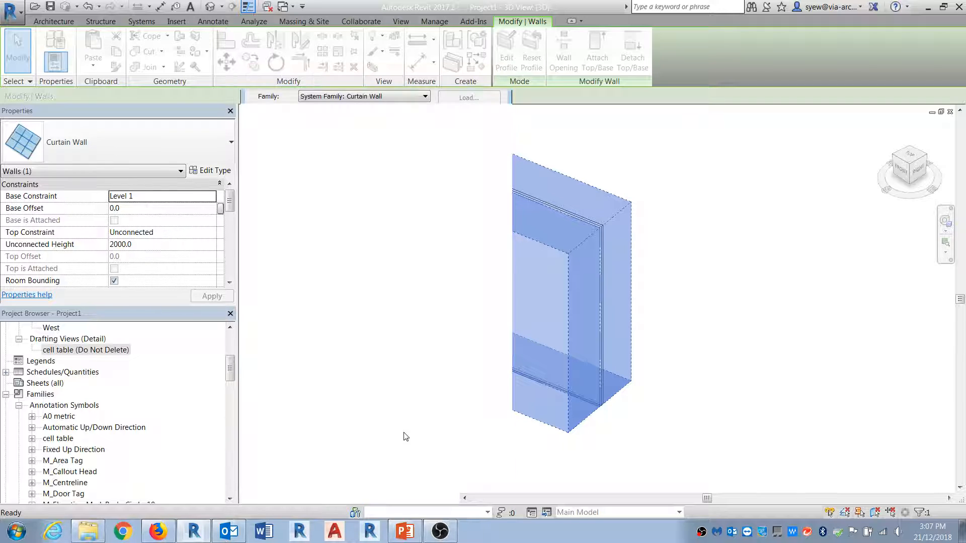
left_click(446, 451)
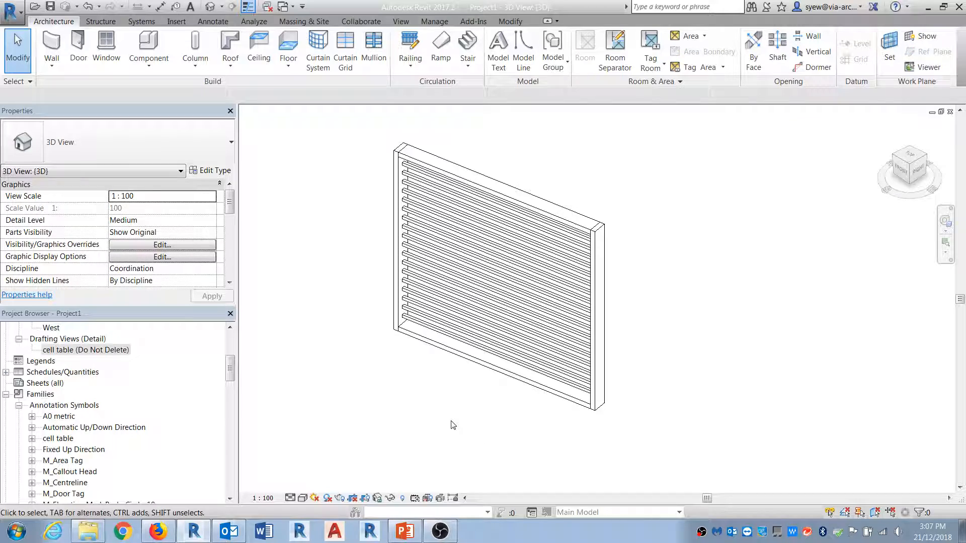
Lengthen the louver wall by pulling its front end outward, and inspect its slats from the front.
left_click(510, 380)
left_click_drag(602, 406, 630, 420)
left_click(679, 459)
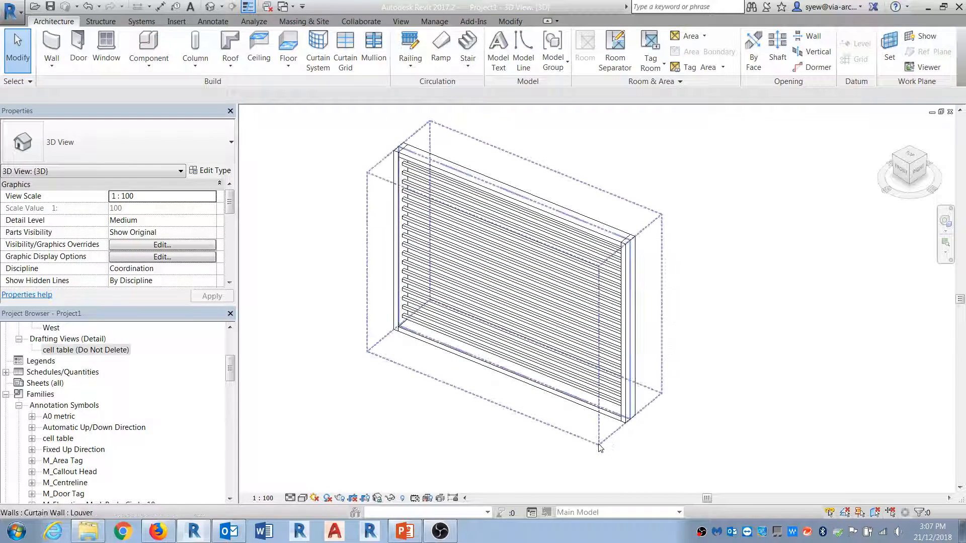
middle_click_drag(675, 441, 722, 353, "shift")
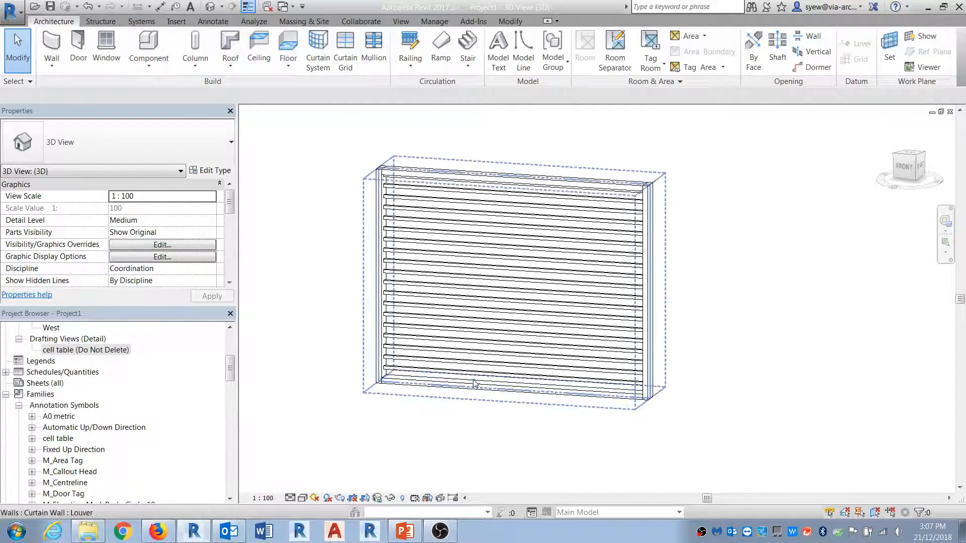
scroll(475, 383, "up", 2)
Duplicate the 50mm x 65mm rectangular mullion type and name the copy Angle Louver.
left_click_drag(229, 363, 229, 487)
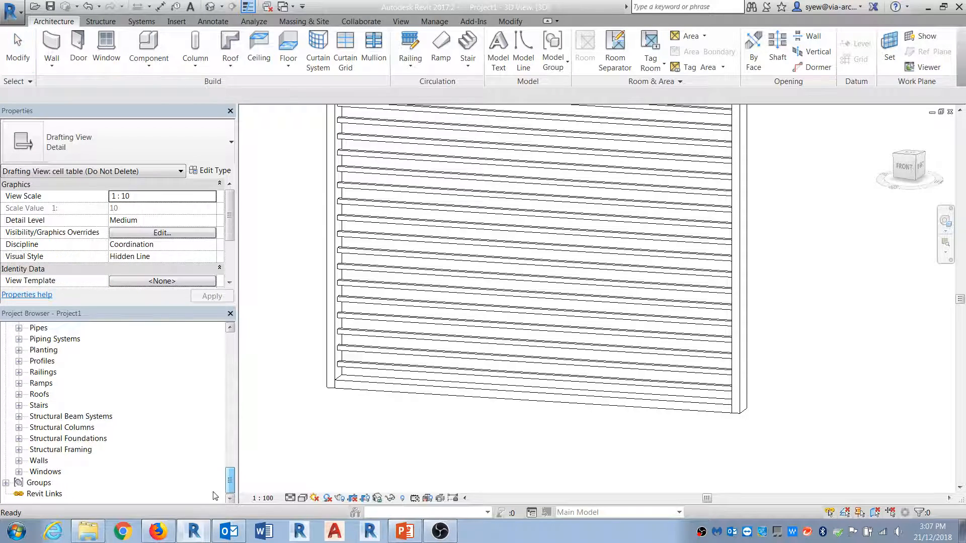
scroll(52, 410, "up", 15)
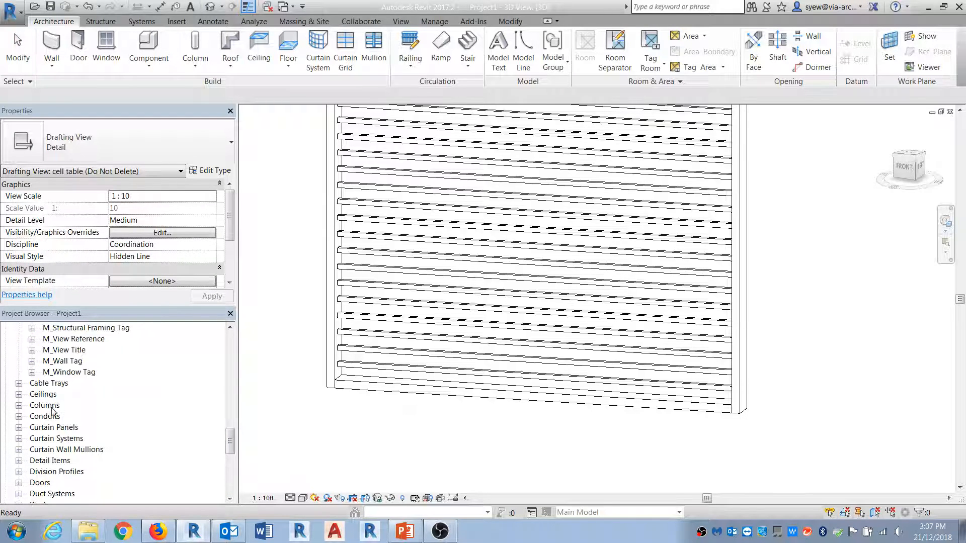
scroll(52, 410, "up", 10)
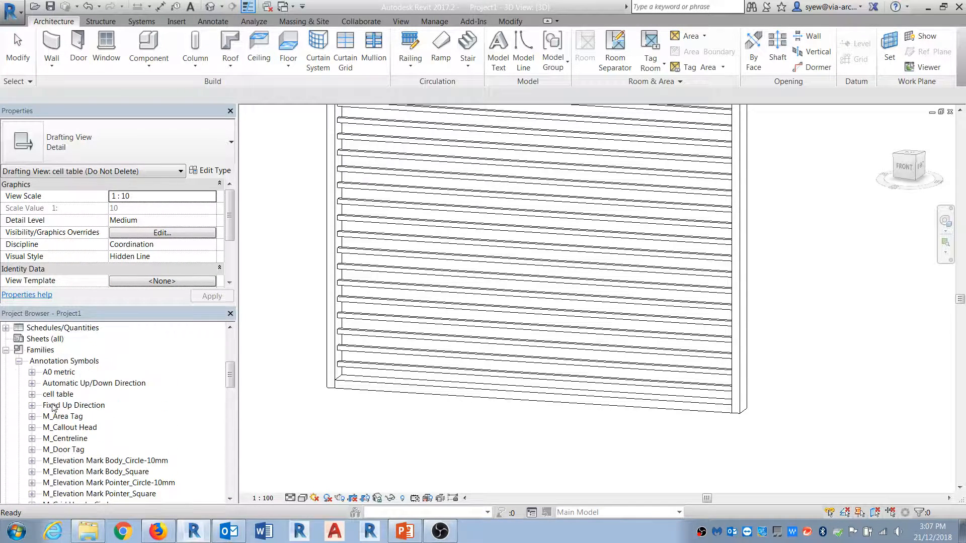
left_click(19, 361)
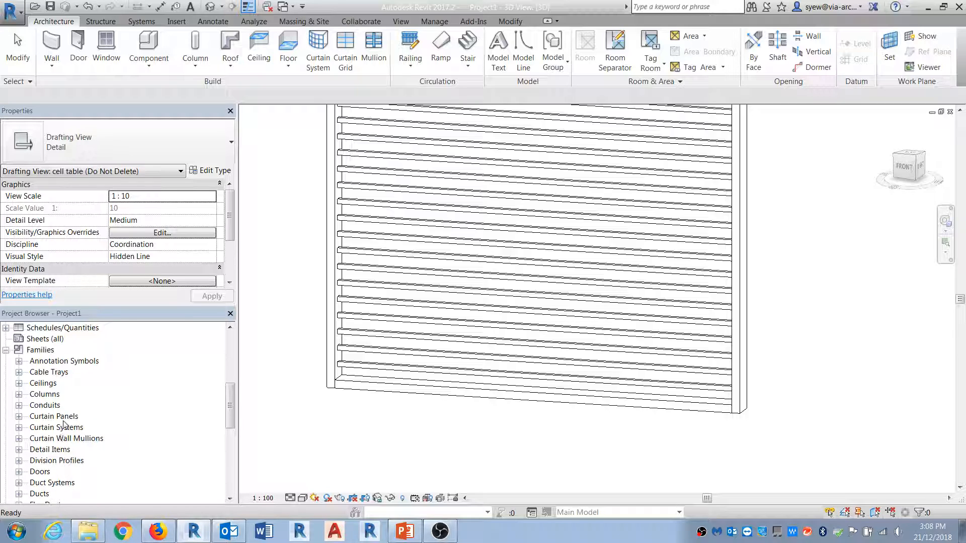
left_click(29, 439)
left_click(19, 438)
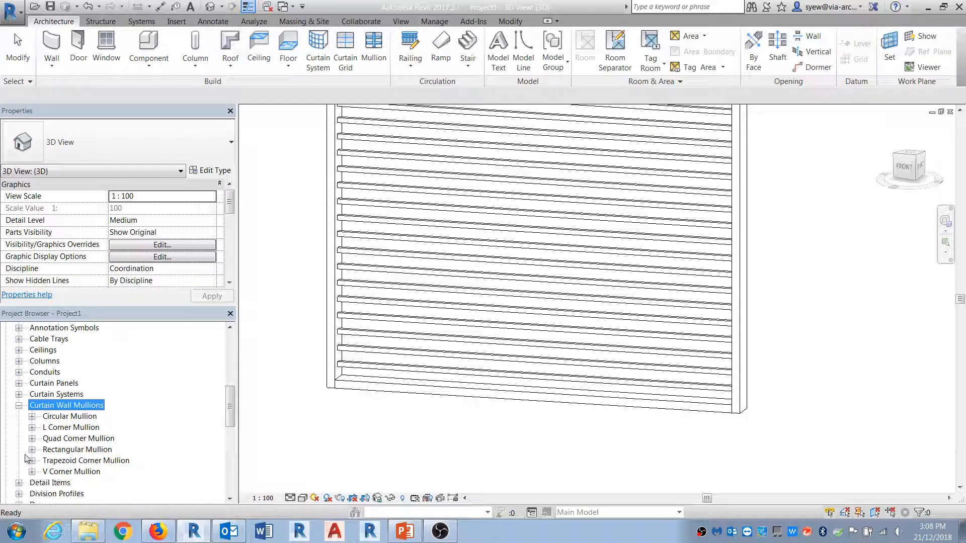
left_click(31, 450)
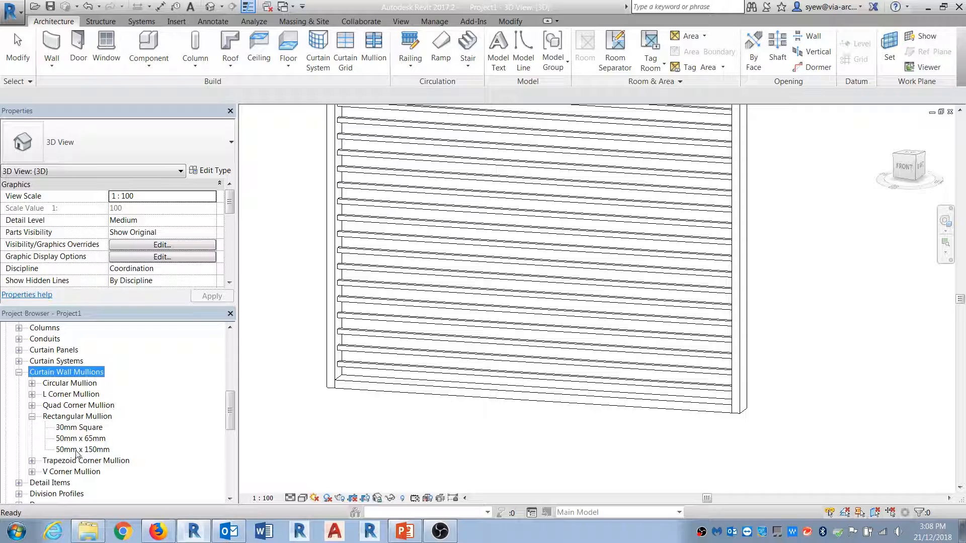
right_click(84, 441)
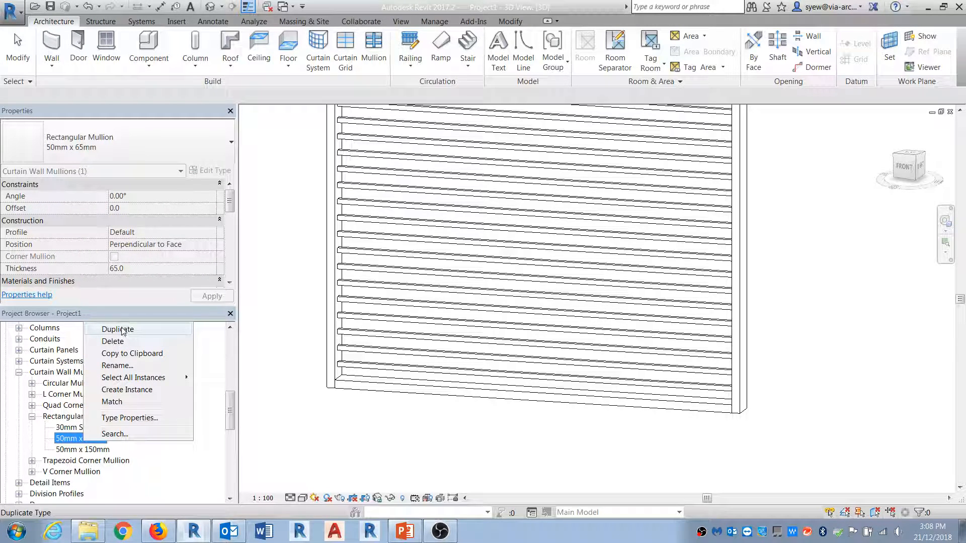
left_click(116, 327)
type("A")
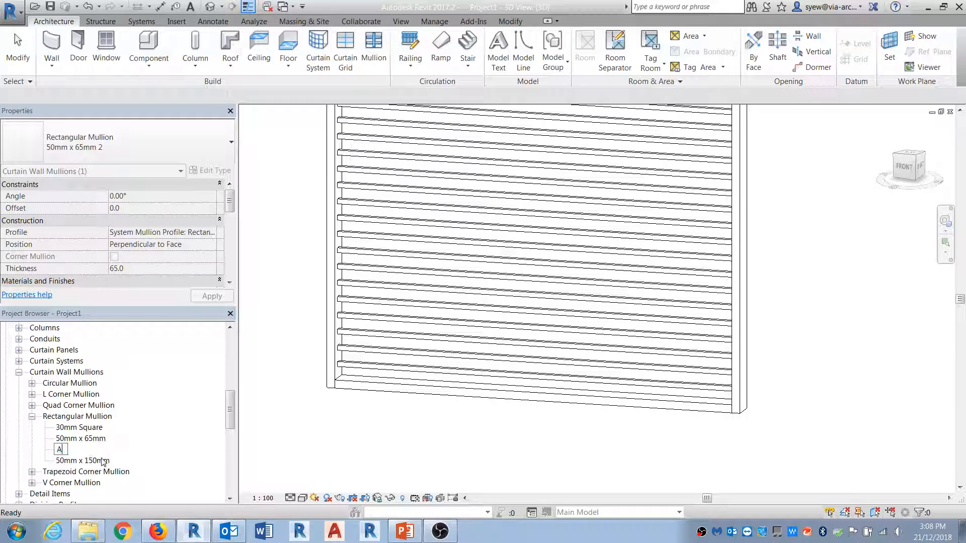
type("ngle Louver")
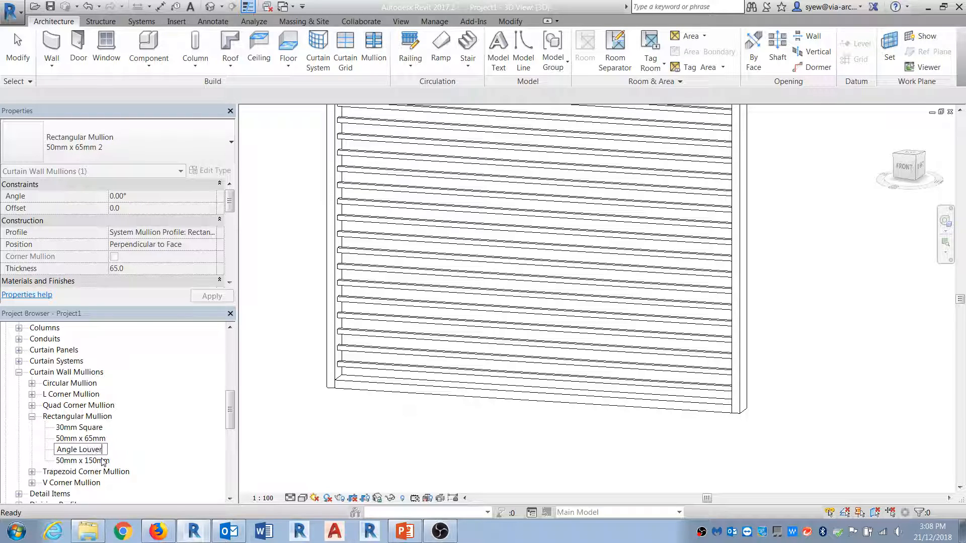
key("Return")
Set the Angle Louver mullion's widths on side 1 and side 2 to 12.5 each.
double_click(79, 461)
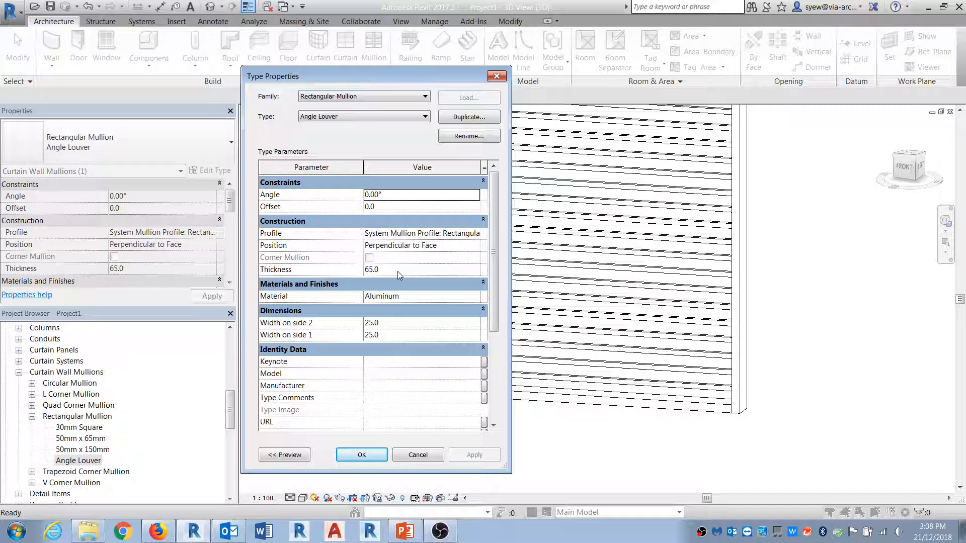
left_click(393, 323)
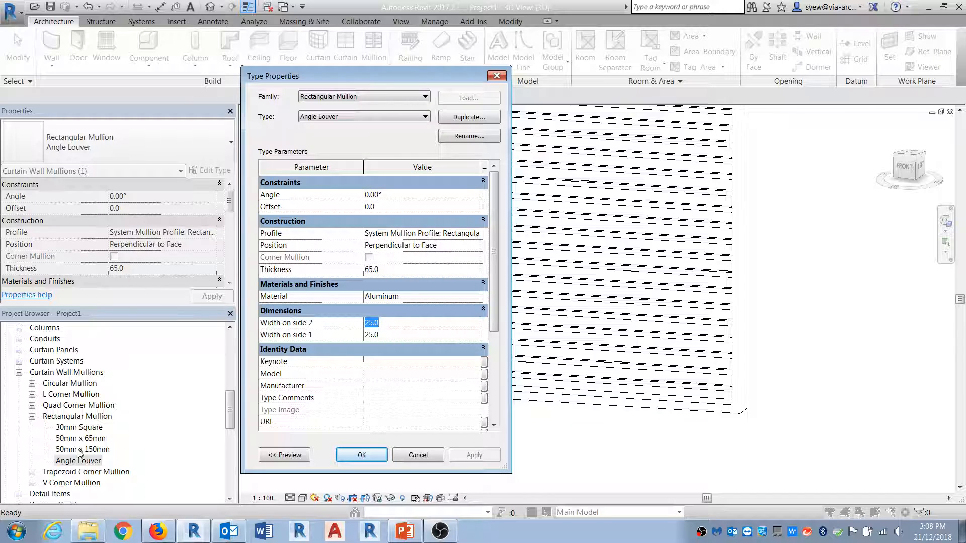
type("12.5")
left_click(417, 335)
type("25/")
key("BackSpace")
key("BackSpace")
key("BackSpace")
type("=2")
key("Return")
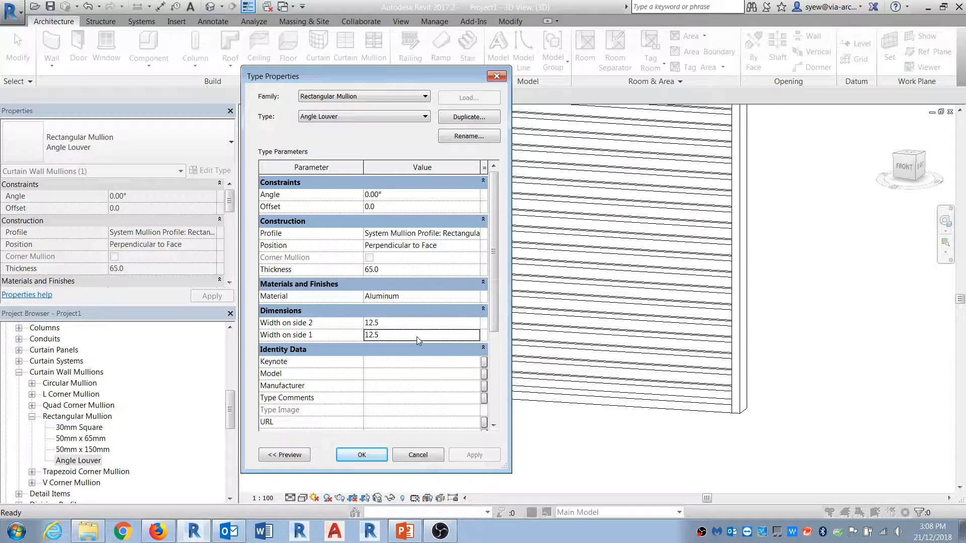
Set the Angle Louver mullion's angle to 15° and accept its type properties.
left_click(310, 193)
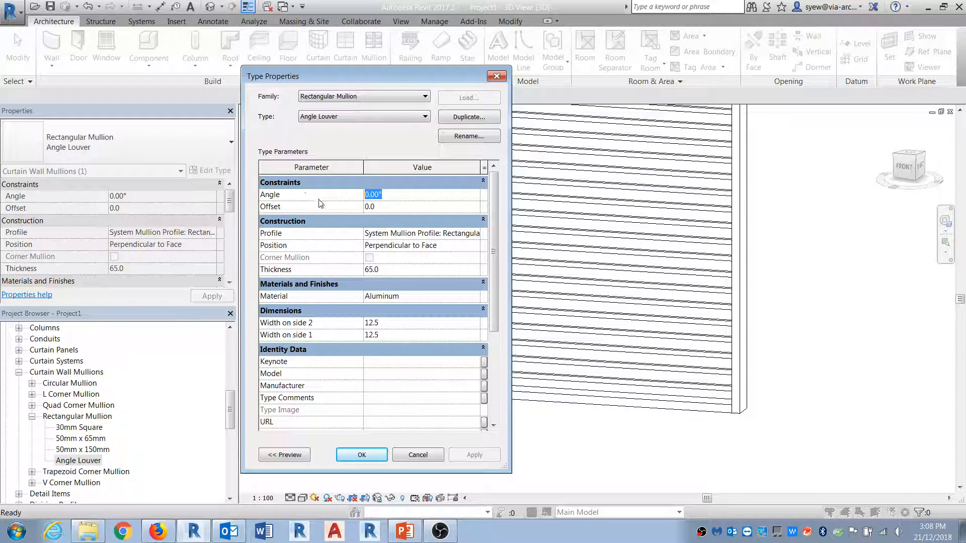
type("15")
key("Return")
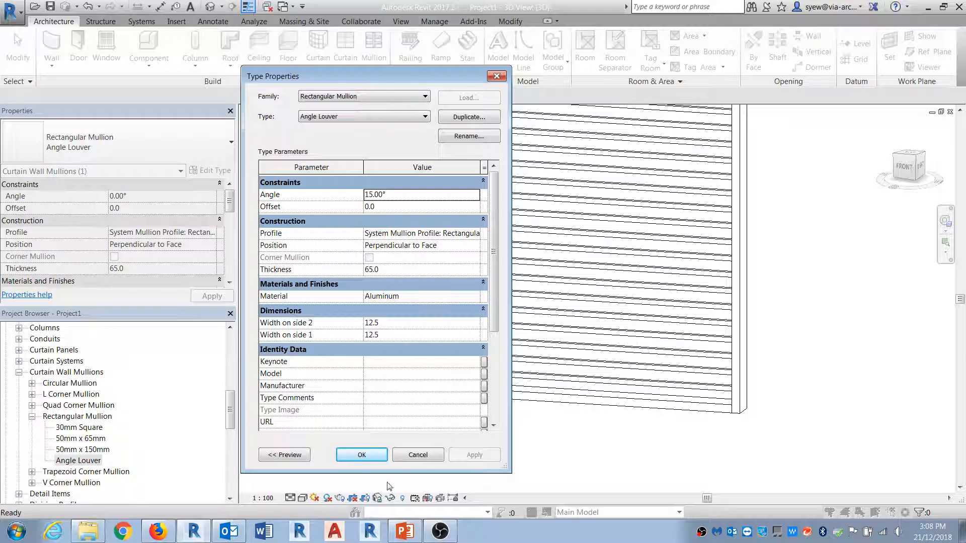
left_click(364, 455)
Set the Louver curtain wall type's horizontal interior mullions to Rectangular Mullion : Angle Louver and apply it.
left_click(416, 426)
middle_click_drag(416, 427, 657, 448, "shift")
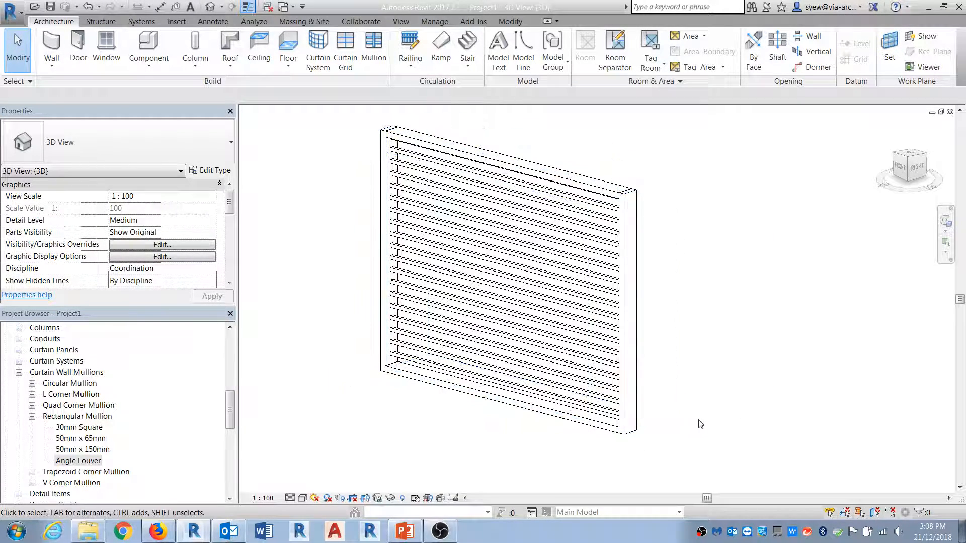
left_click(628, 423)
left_click(209, 170)
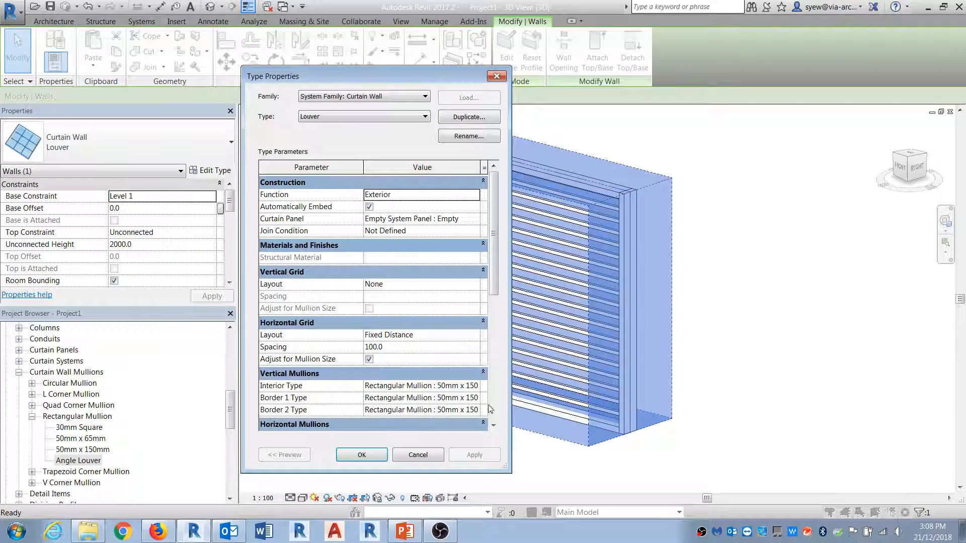
scroll(485, 331, "down", 3)
left_click(473, 346)
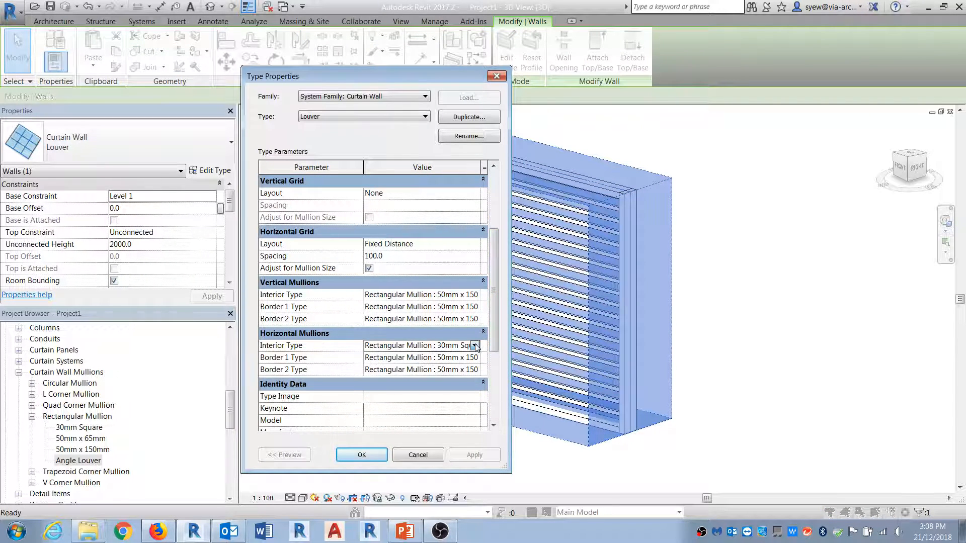
left_click(468, 409)
left_click(475, 454)
left_click(378, 457)
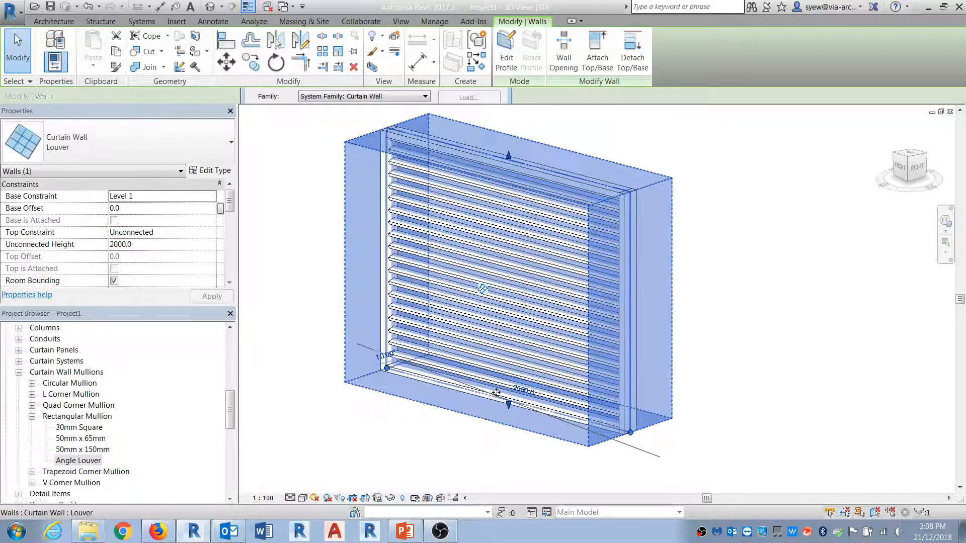
Change the Angle Louver mullion type to an angle of 25° and a thickness of 100, and apply it.
left_click(409, 447)
middle_click_drag(729, 438, 586, 379, "shift")
double_click(80, 460)
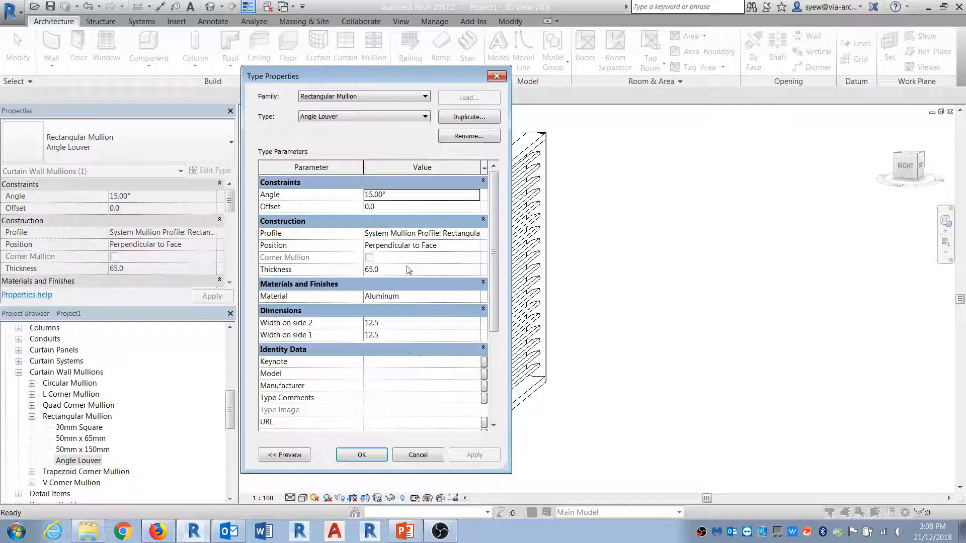
left_click(406, 200)
type("25")
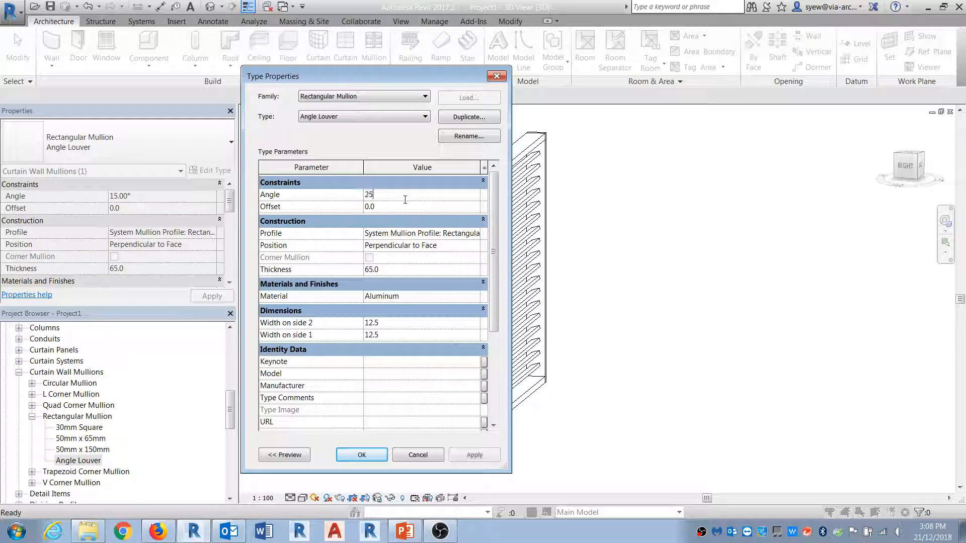
left_click(388, 270)
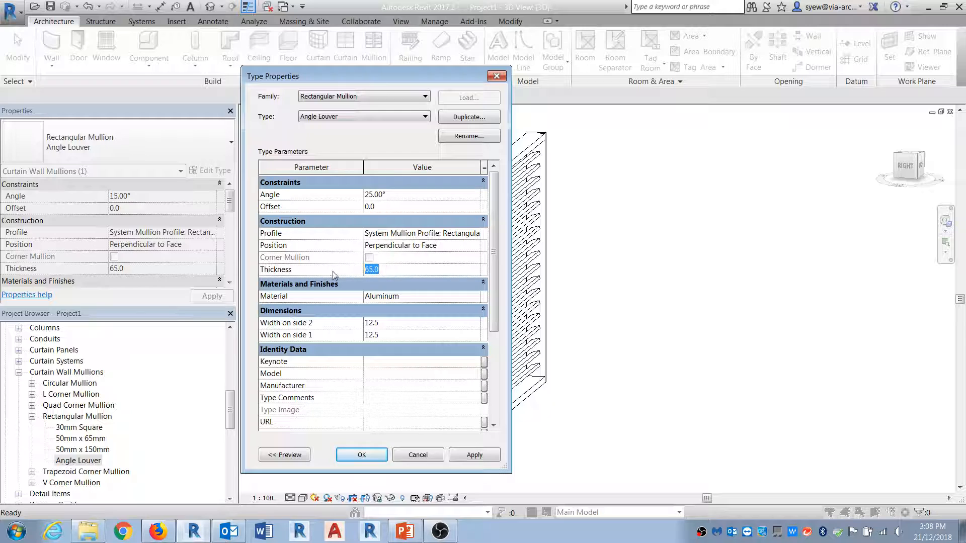
type("100.0")
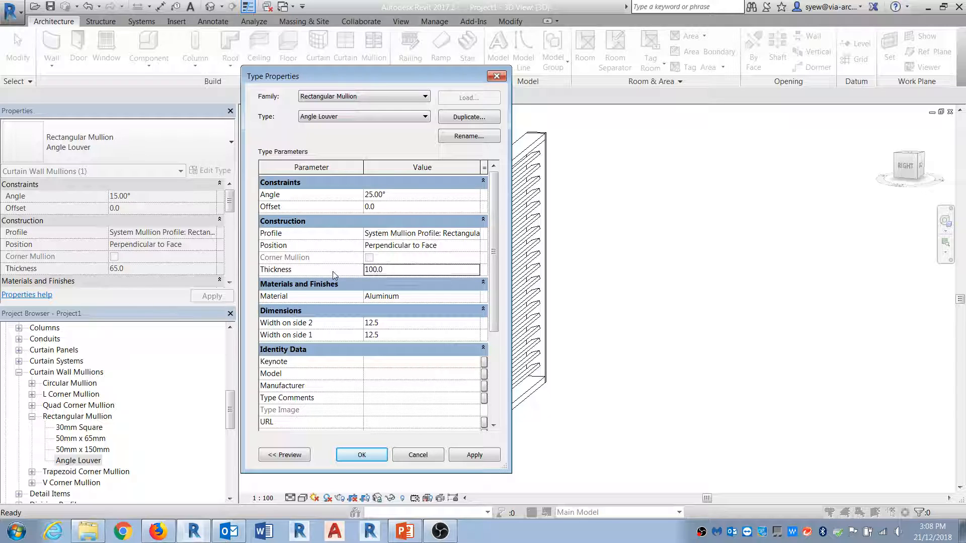
left_click(475, 455)
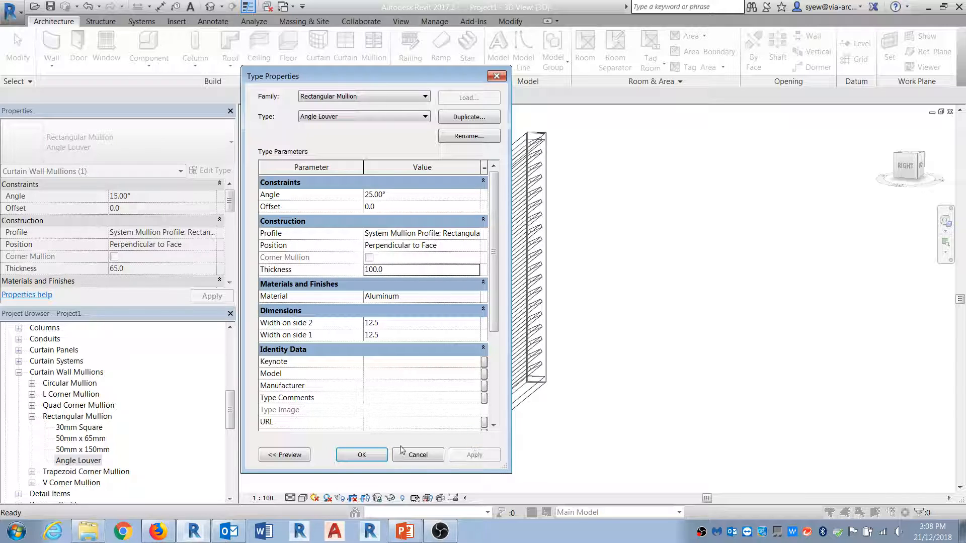
left_click(375, 456)
Add a vertical curtain grid line about 1080 mm from the louver's left end, and inspect the divided louver from several sides.
middle_click_drag(373, 457, 654, 460, "shift")
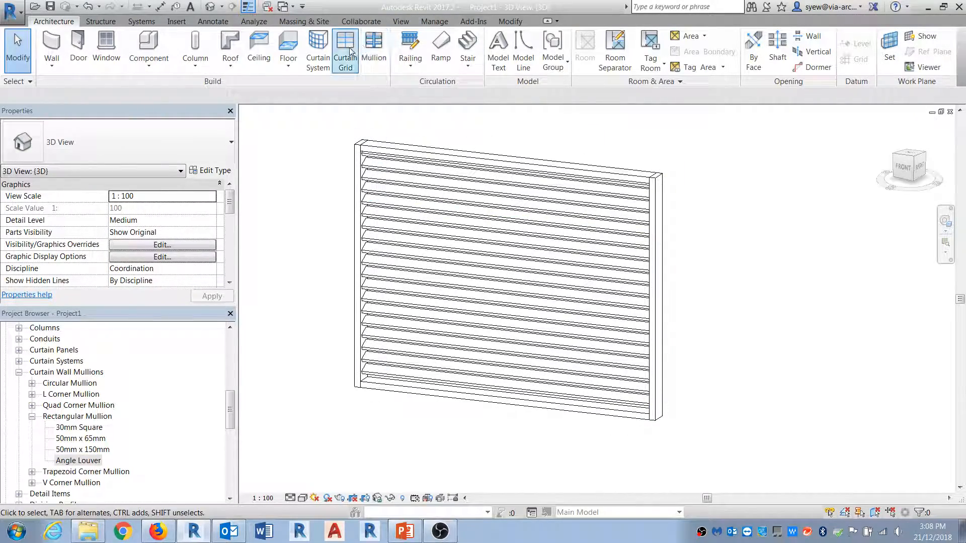
left_click(351, 51)
left_click(498, 142)
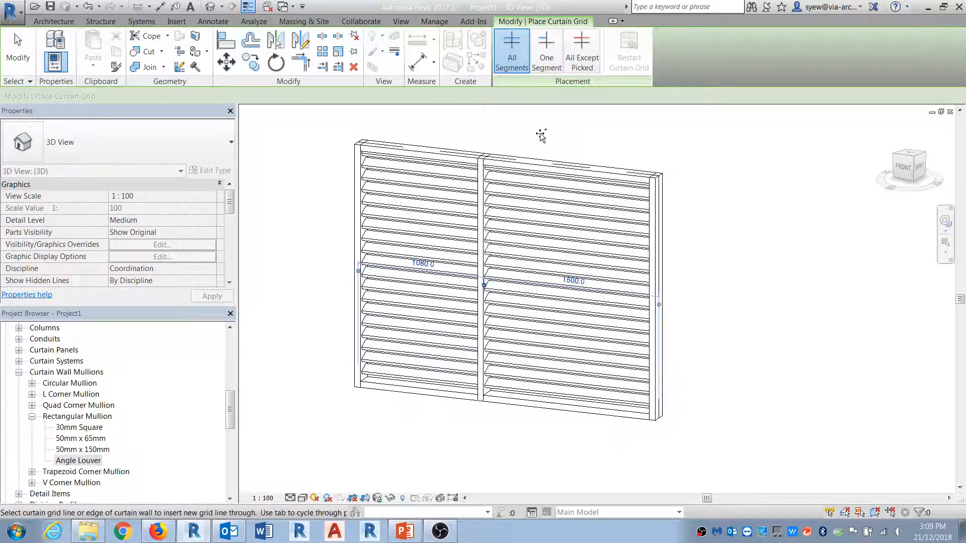
key("Escape")
middle_click_drag(526, 324, 534, 383, "shift")
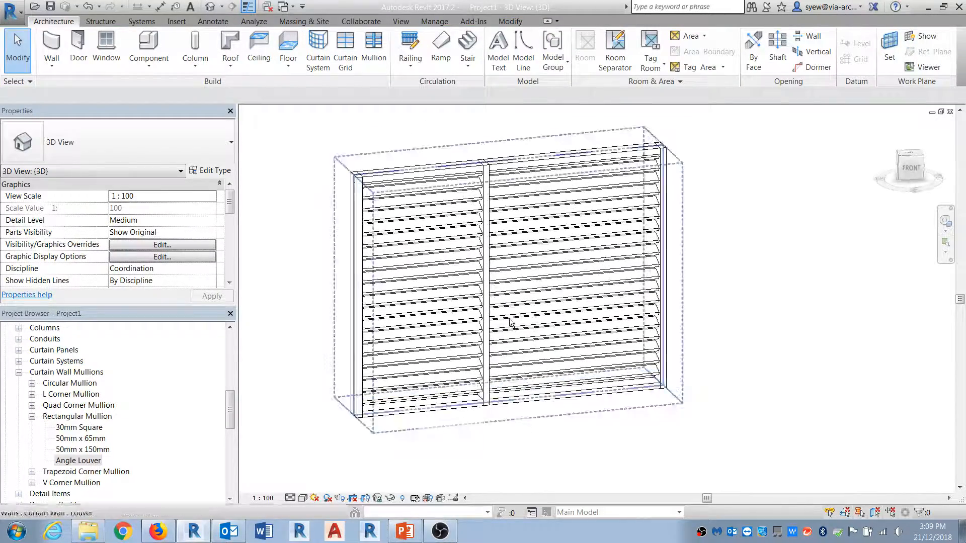
middle_click_drag(477, 443, 599, 435, "shift")
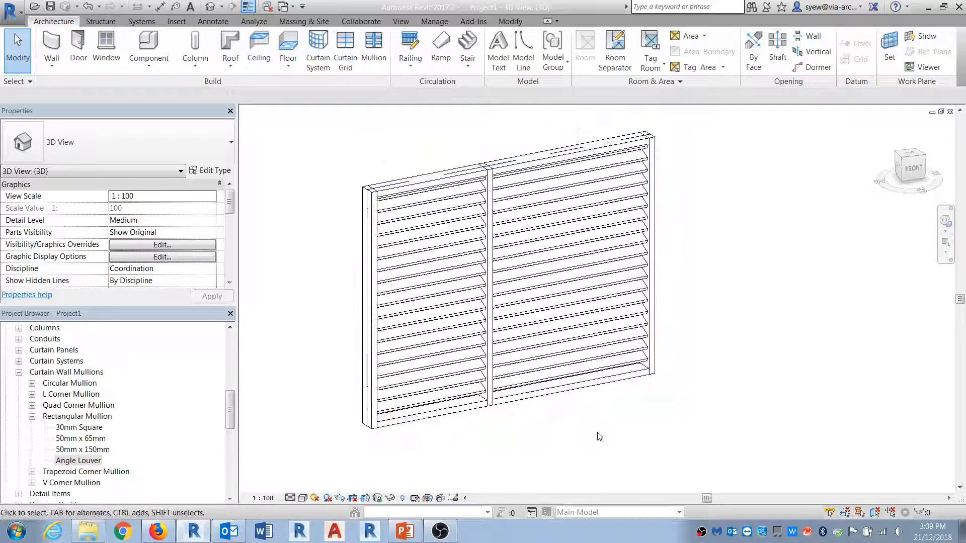
middle_click_drag(734, 387, 610, 463, "shift")
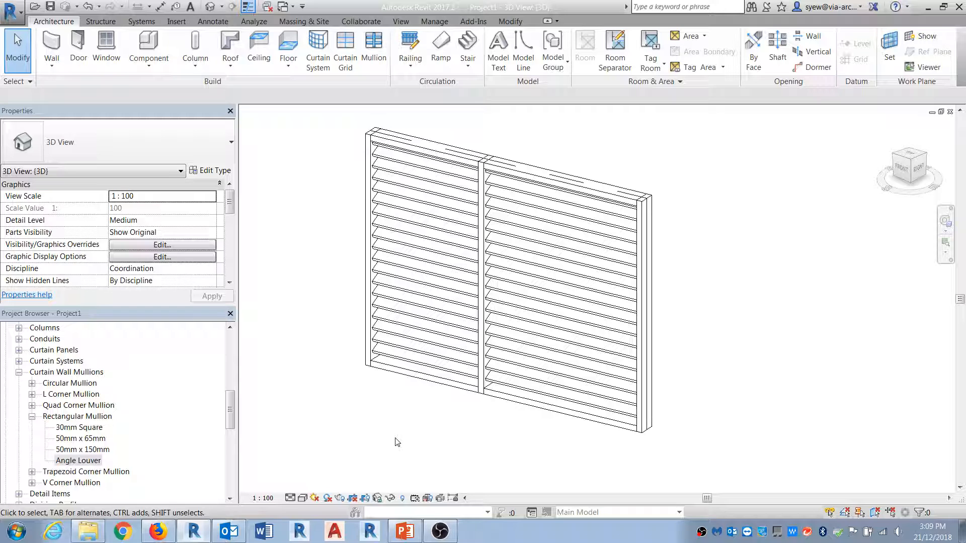
left_click(640, 439)
left_click(354, 413)
scroll(498, 317, "down", 4)
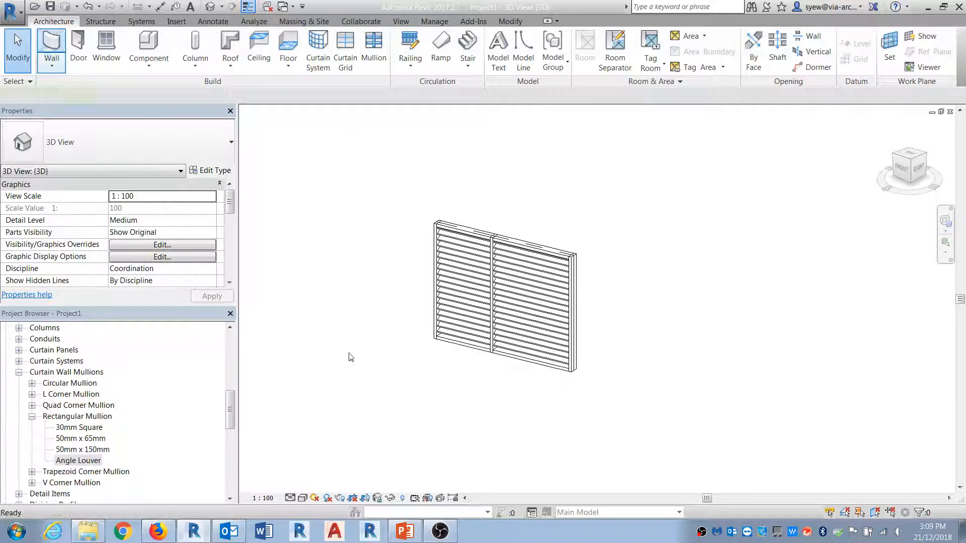
key("w")
key("a")
left_click(316, 340)
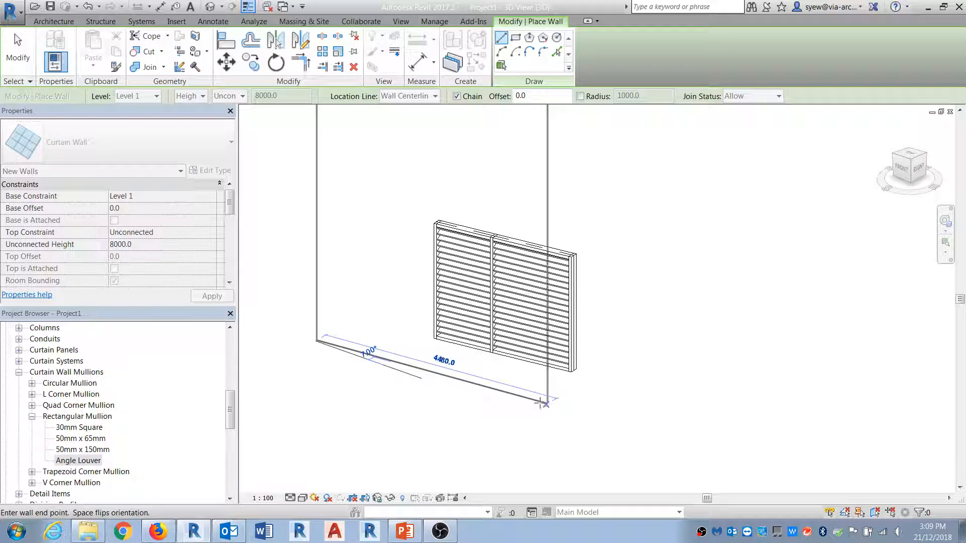
key("Escape")
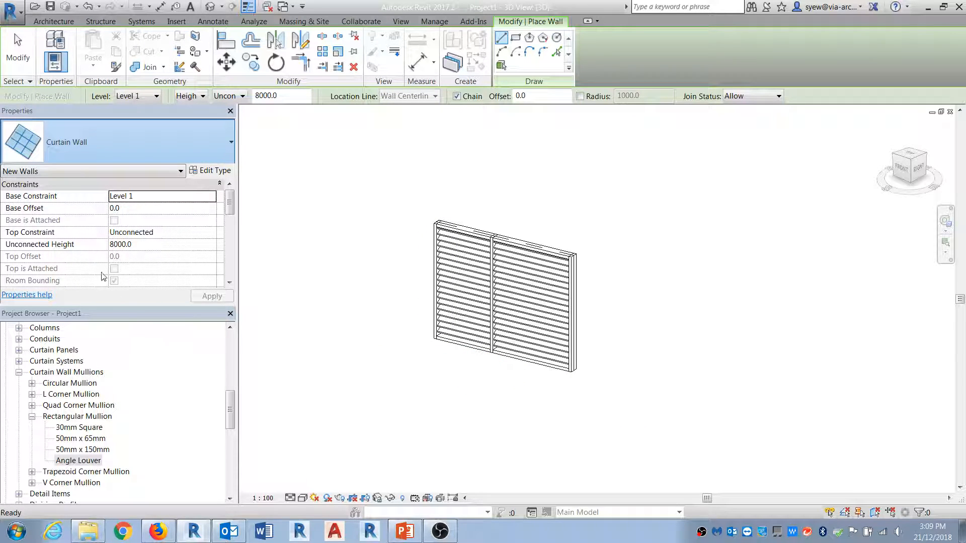
Draw a Generic - 150mm basic wall about 6620 mm long and 8000 high in front of the louver.
left_click(313, 338)
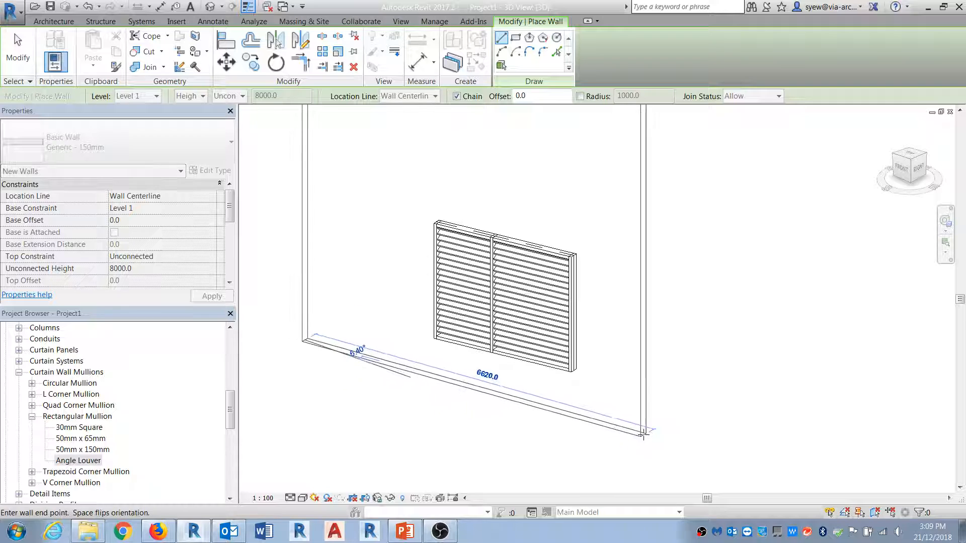
left_click(648, 433)
key("Escape")
key("Escape")
In the Level 1 floor plan, swing the ends of the generic wall and the louver wall so both run horizontally.
scroll(543, 359, "down", 2)
middle_click_drag(548, 363, 553, 453, "shift")
left_click_drag(230, 414, 230, 352)
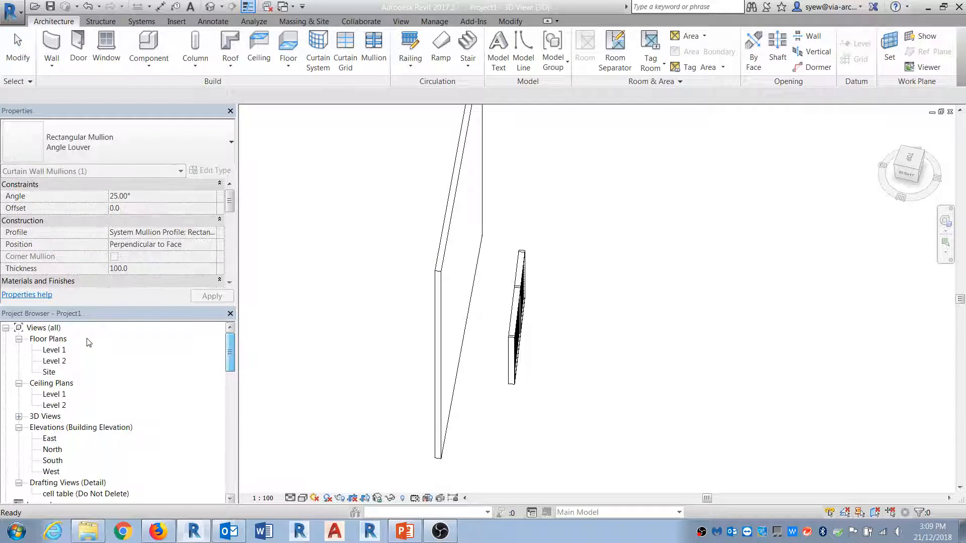
double_click(54, 350)
scroll(638, 299, "up", 6)
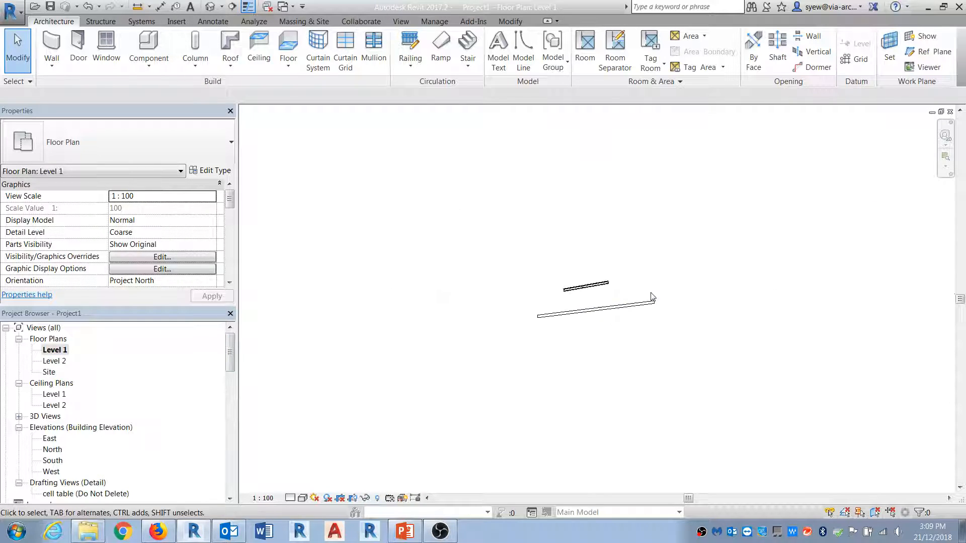
left_click(614, 323)
left_click_drag(685, 316, 533, 366)
left_click(468, 260)
left_click_drag(525, 246, 511, 274)
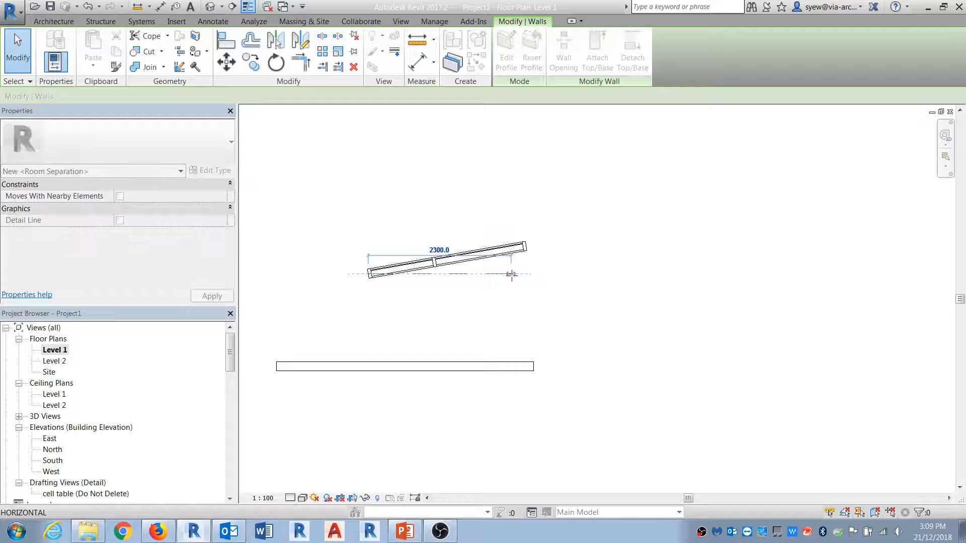
Move the louver wall onto the generic wall in plan, and view the combined walls in 3D.
left_click_drag(455, 347, 438, 370)
left_click(537, 418)
left_click(210, 6)
middle_click_drag(565, 360, 476, 401, "shift")
Check the Automatically Embed setting in the Louver curtain wall's type properties.
left_click(469, 386)
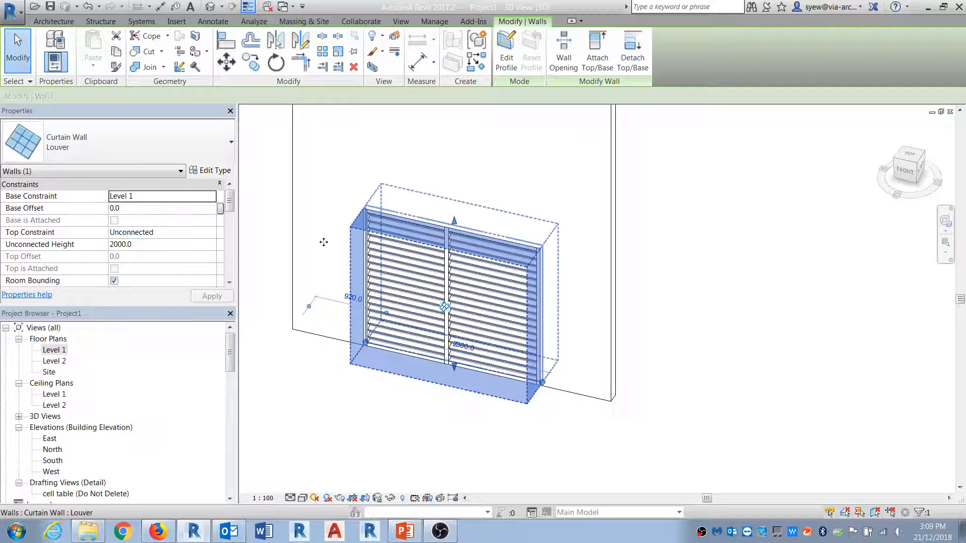
left_click(210, 170)
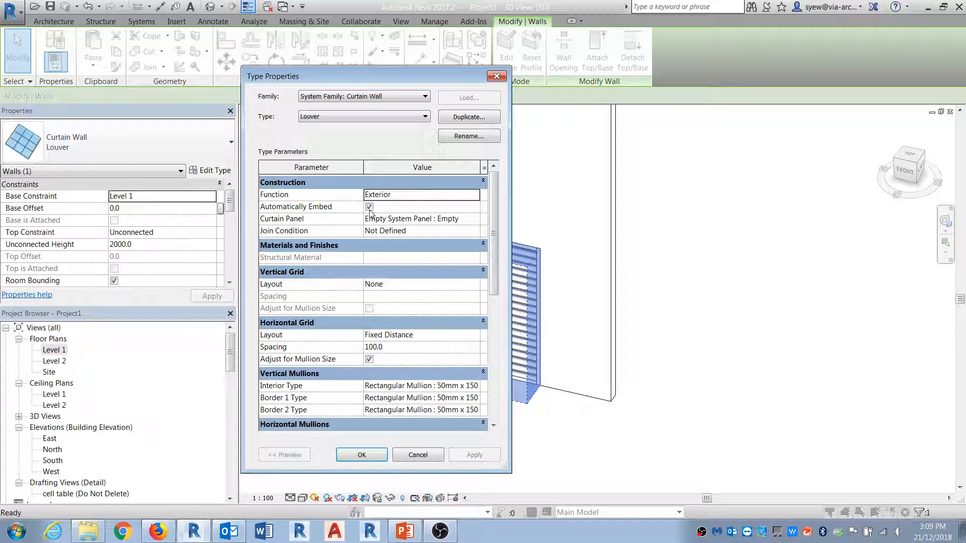
left_click(362, 455)
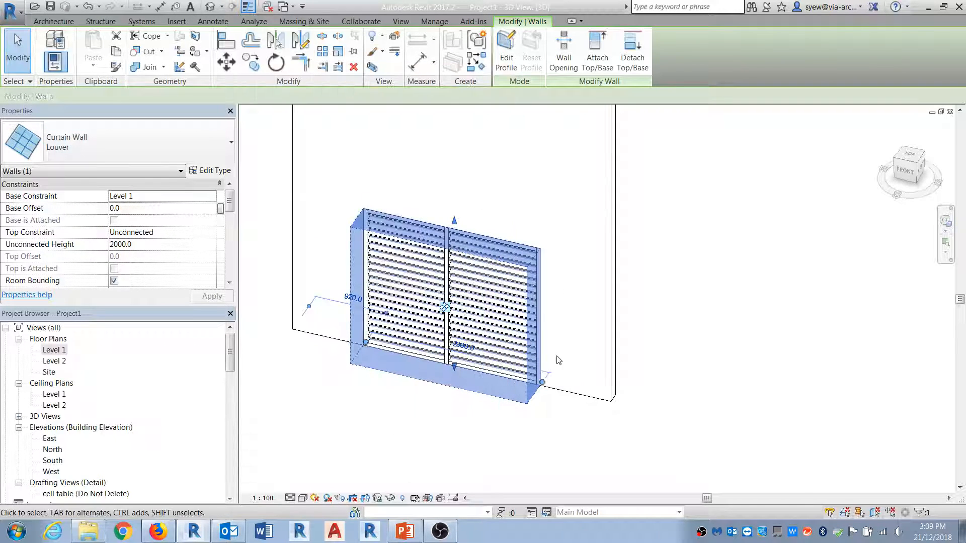
Set the louver's base offset to 1000 so it sits higher in the generic wall.
left_click(171, 208)
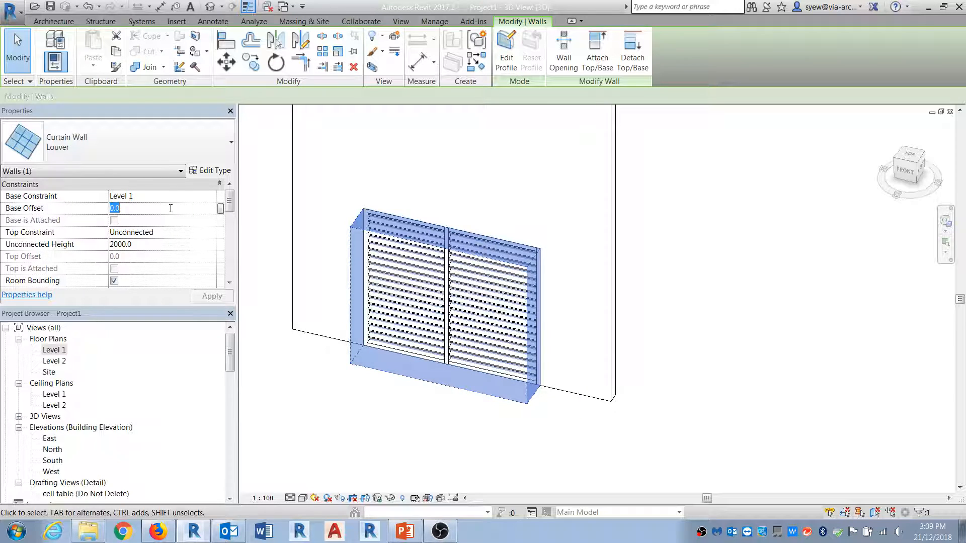
type("100")
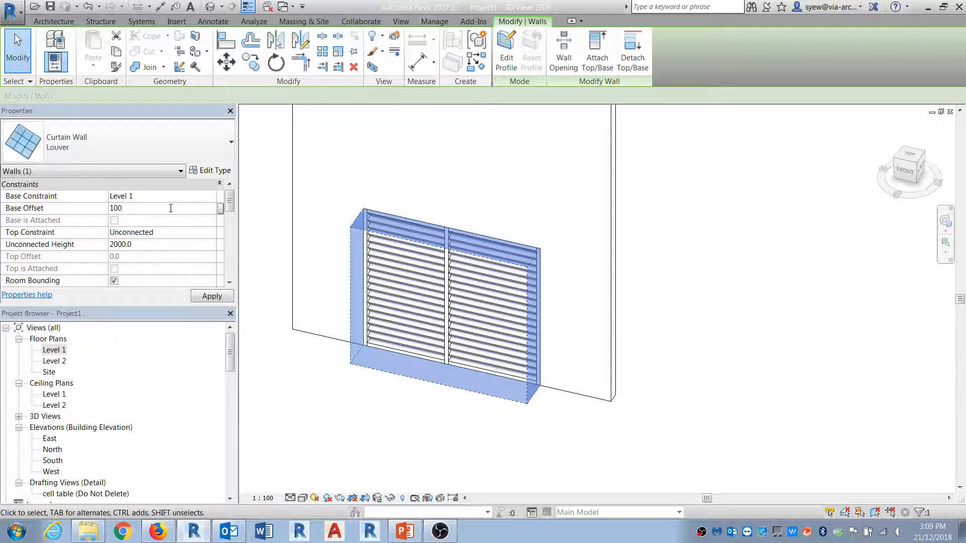
left_click(677, 417)
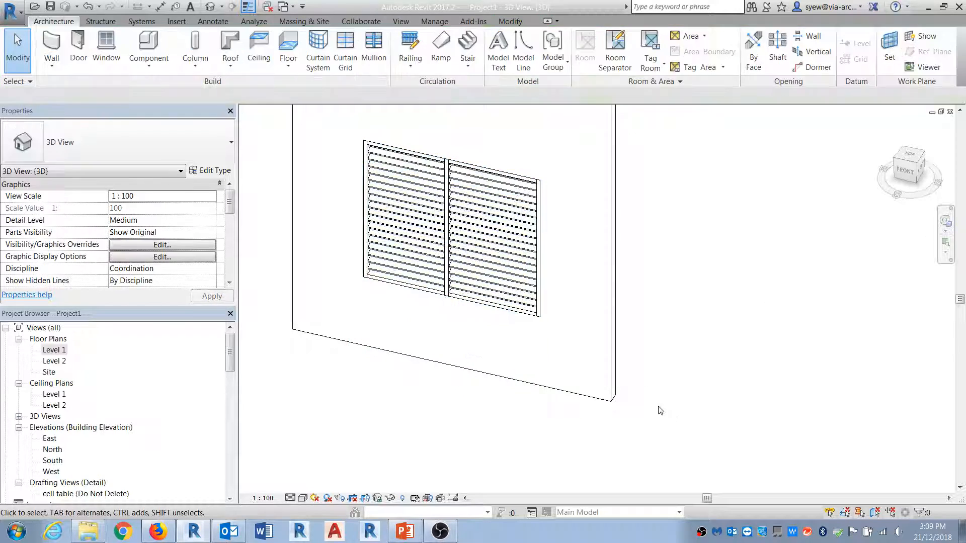
left_click(595, 397)
key("Escape")
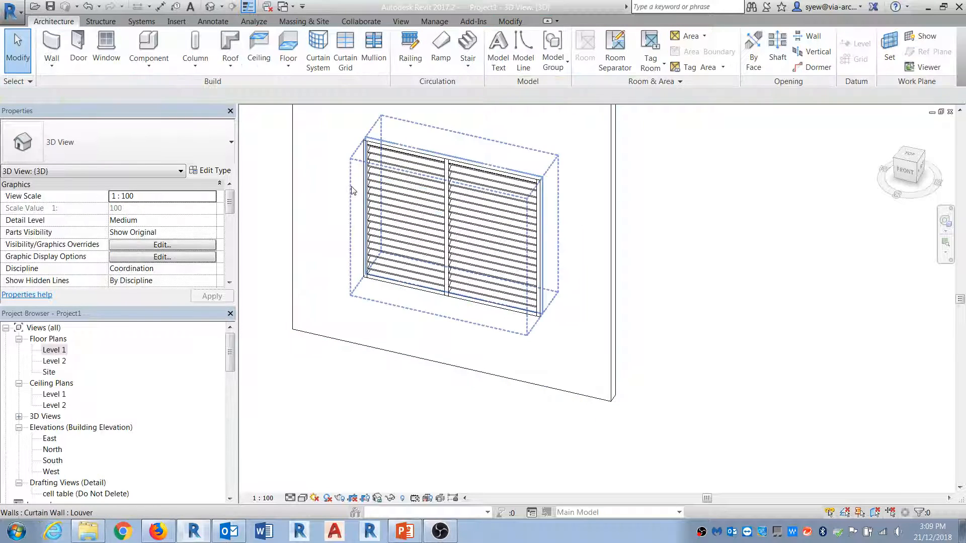
Turn off Automatically Embed in the Louver curtain wall type.
left_click(366, 185)
left_click(210, 170)
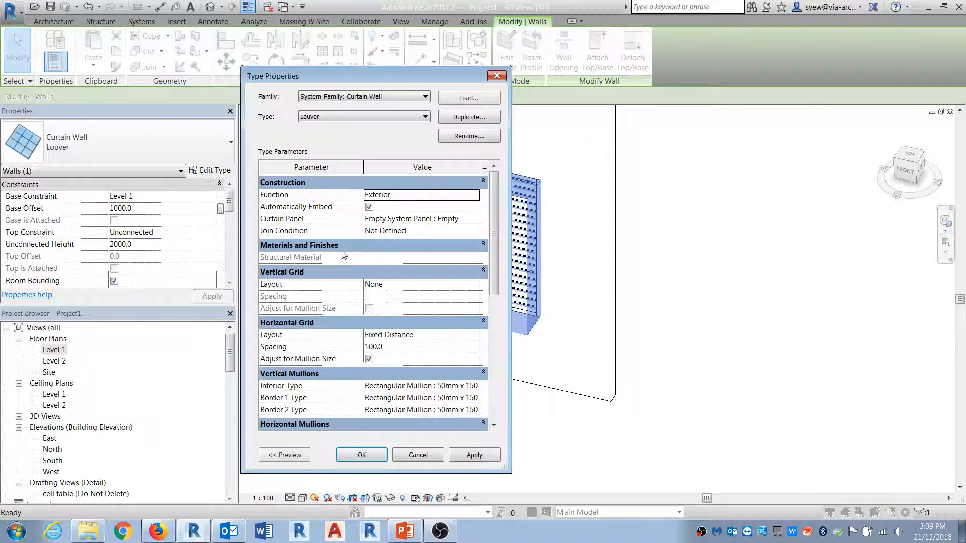
key("Escape")
Move the louver out of the generic wall so it stands clear in front of it.
middle_click_drag(626, 369, 579, 378, "shift")
left_click(226, 62)
left_click(410, 288)
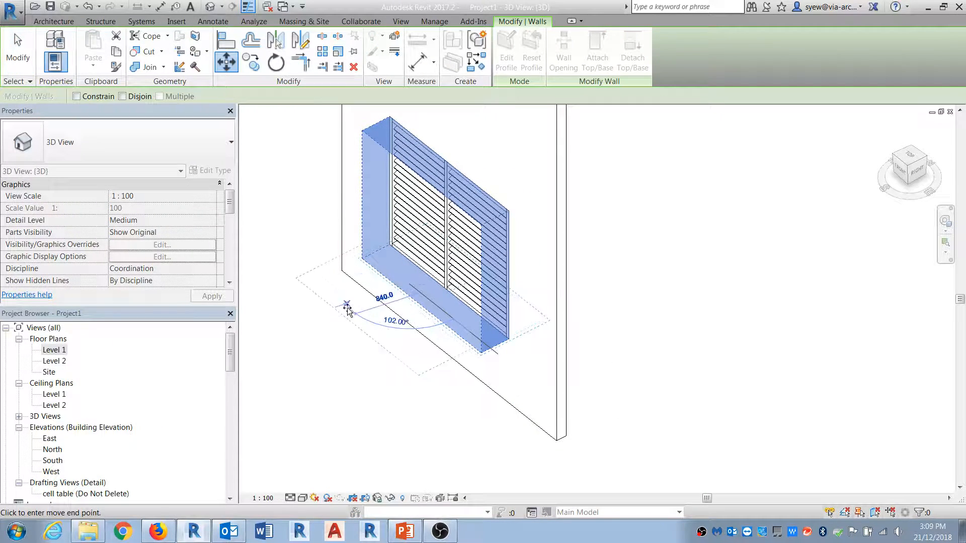
left_click(333, 369)
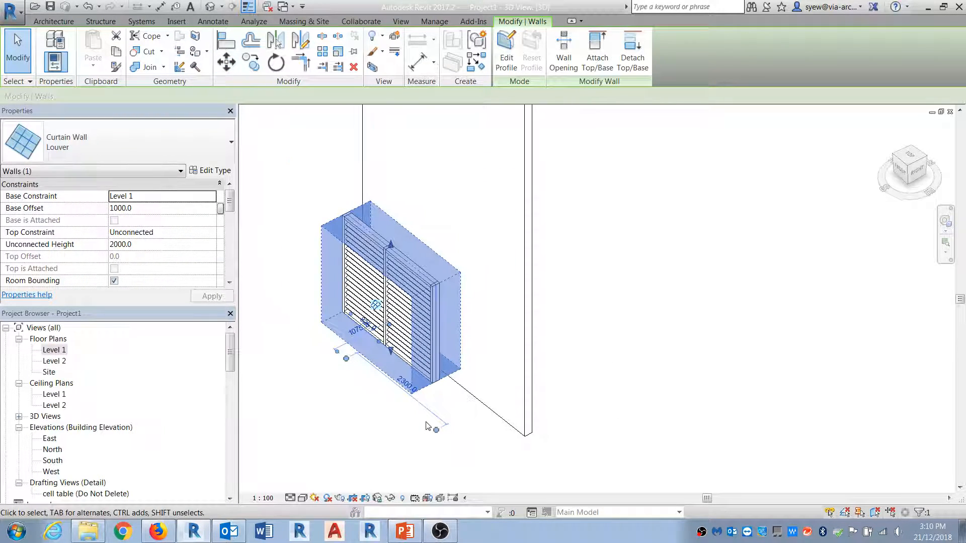
left_click(425, 425)
scroll(425, 425, "down", 1)
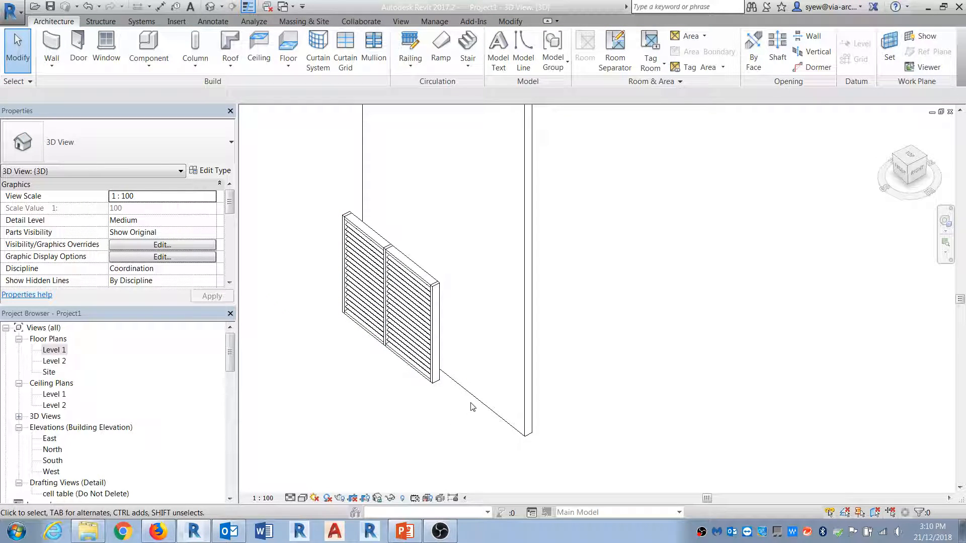
Align the louver with the reference of the Generic - 150mm wall so it sits inside the wall.
key("a")
key("l")
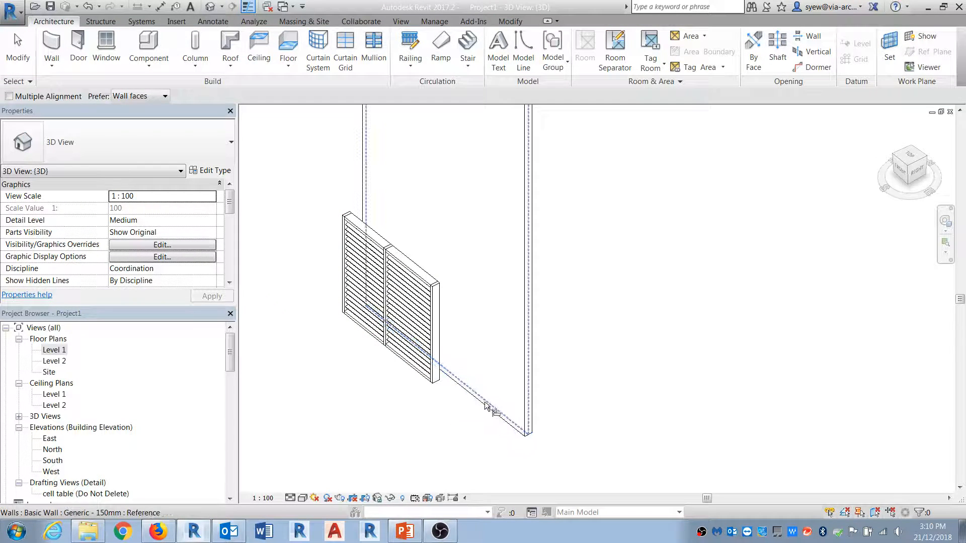
left_click(441, 388)
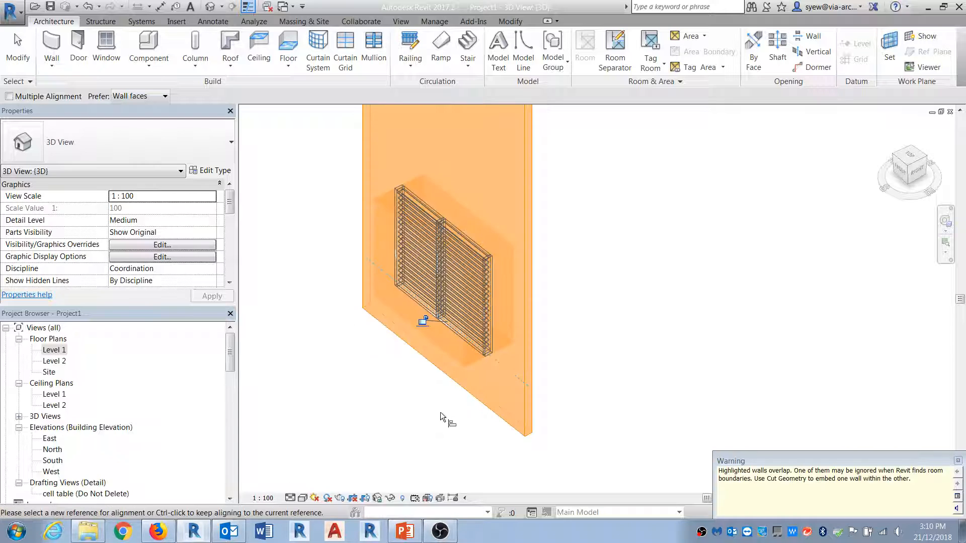
key("Escape")
key("Escape")
Turn on Automatically Embed in the Louver curtain wall type, and inspect the louver in the wall from the other side.
left_click(483, 260)
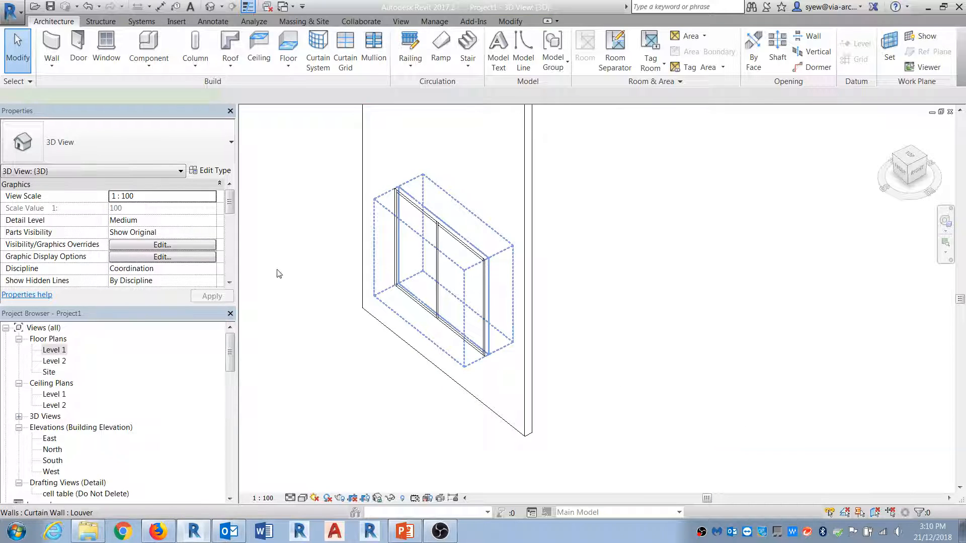
left_click(213, 171)
left_click(368, 208)
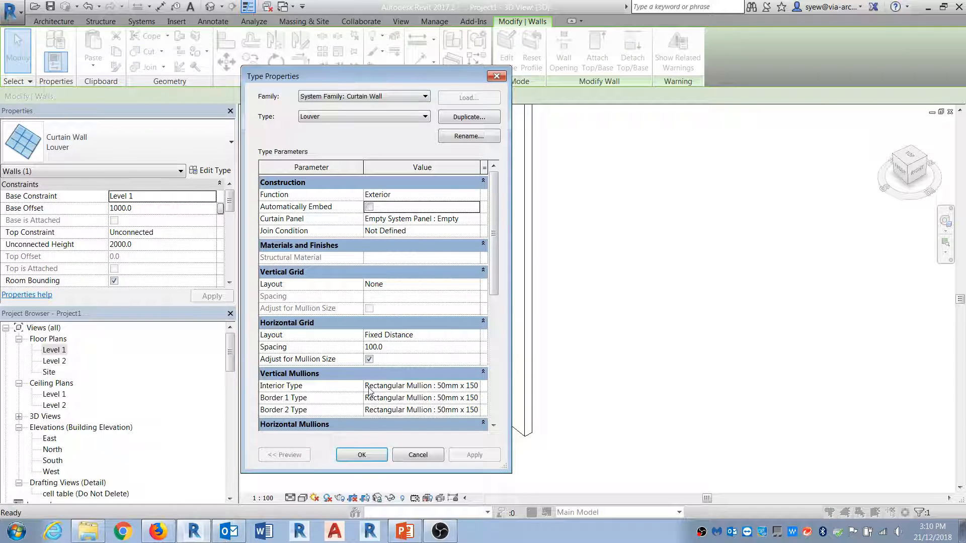
left_click(363, 455)
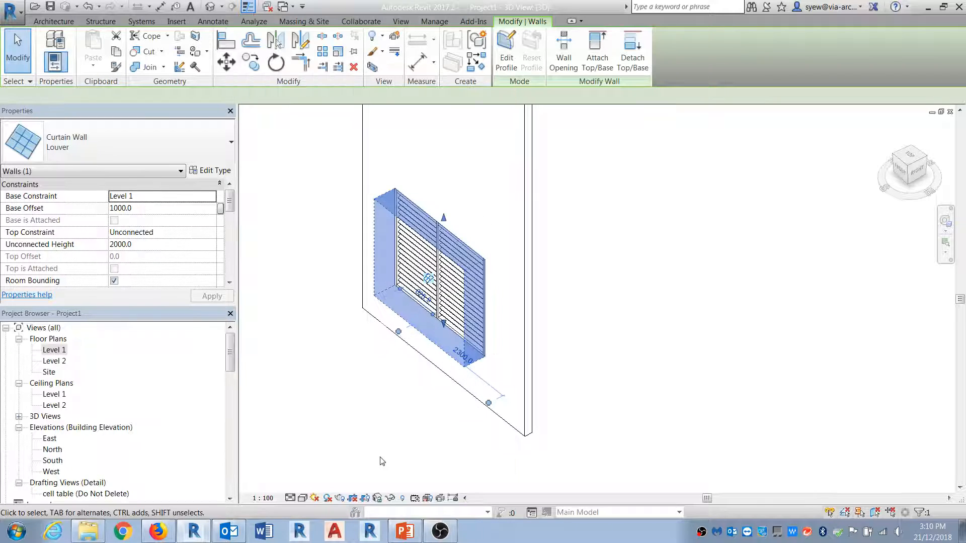
left_click(425, 441)
middle_click_drag(679, 292, 729, 375, "shift")
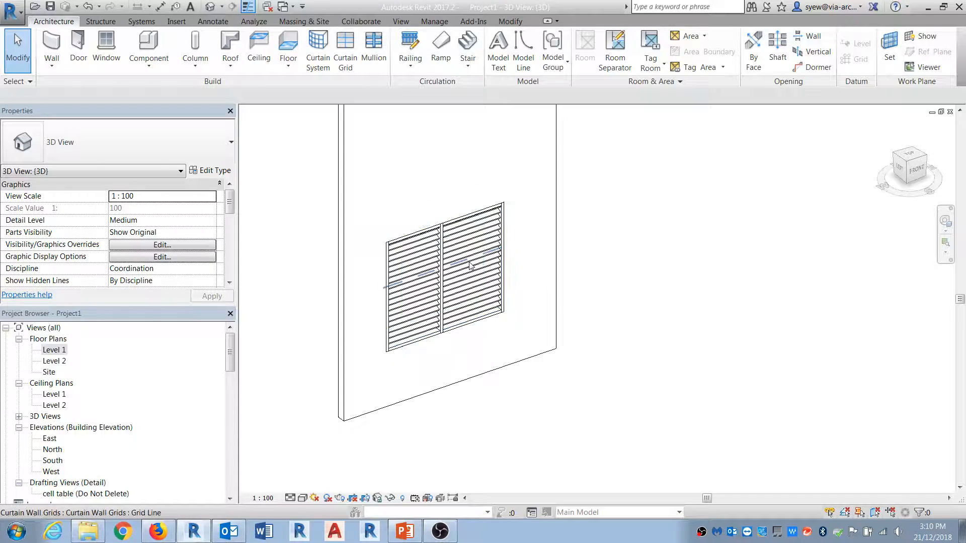
Switch to PowerPoint to check the Topic to Discuss slide, and return to Revit.
left_click(408, 530)
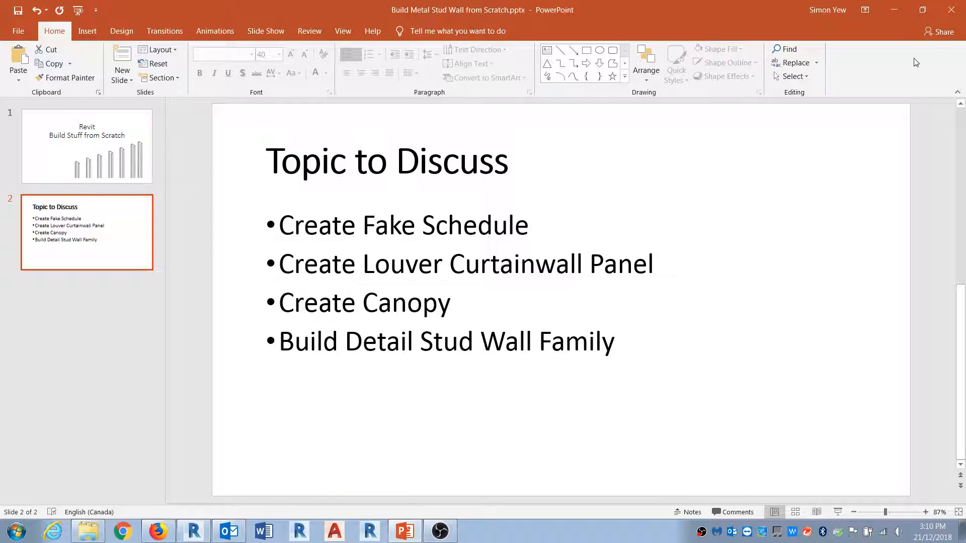
left_click(895, 9)
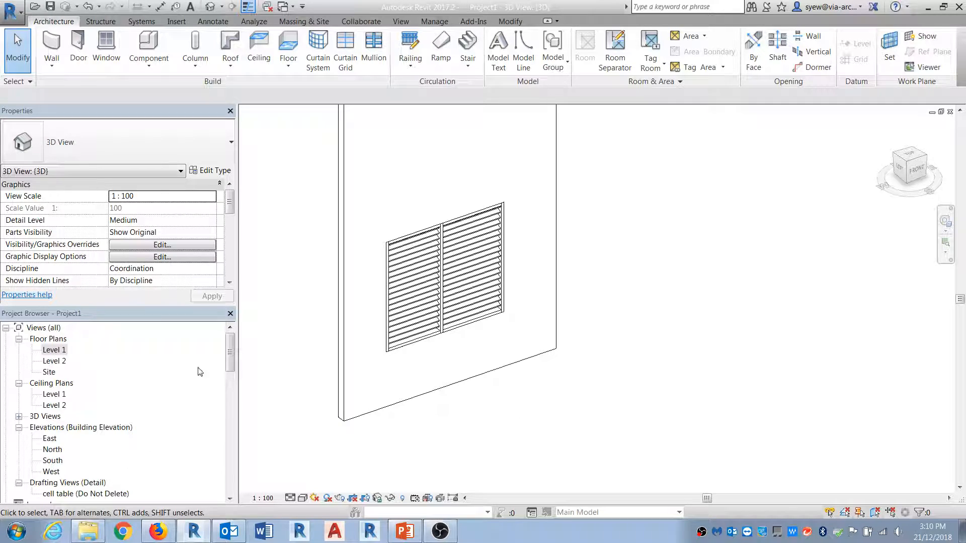
In the Level 1 floor plan, start a roof by footprint on Level 1 using the Sloped Glazing type.
double_click(54, 349)
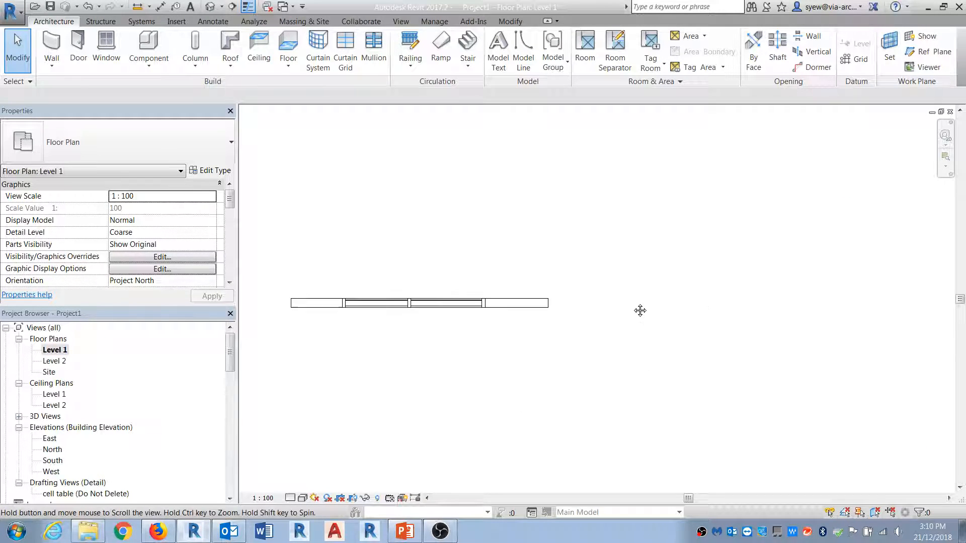
left_click(230, 45)
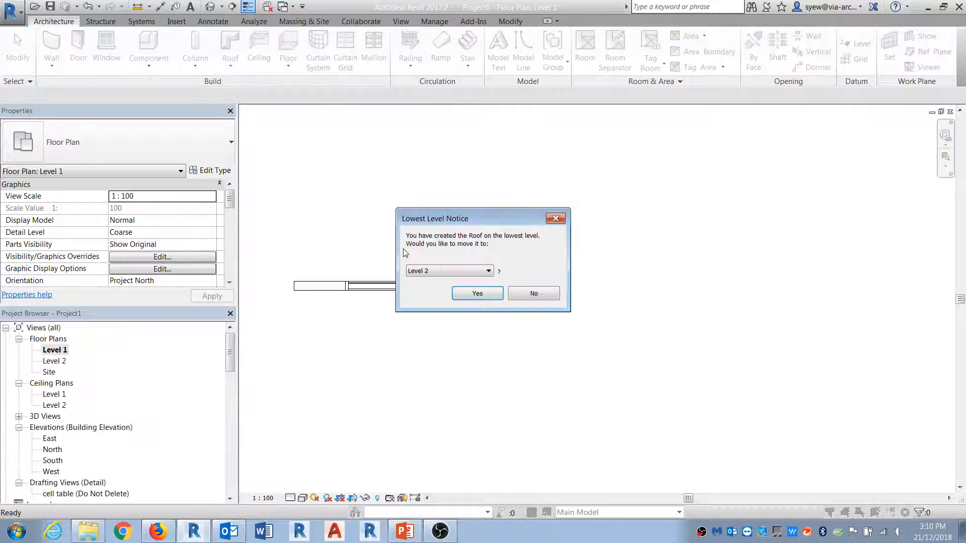
left_click(475, 271)
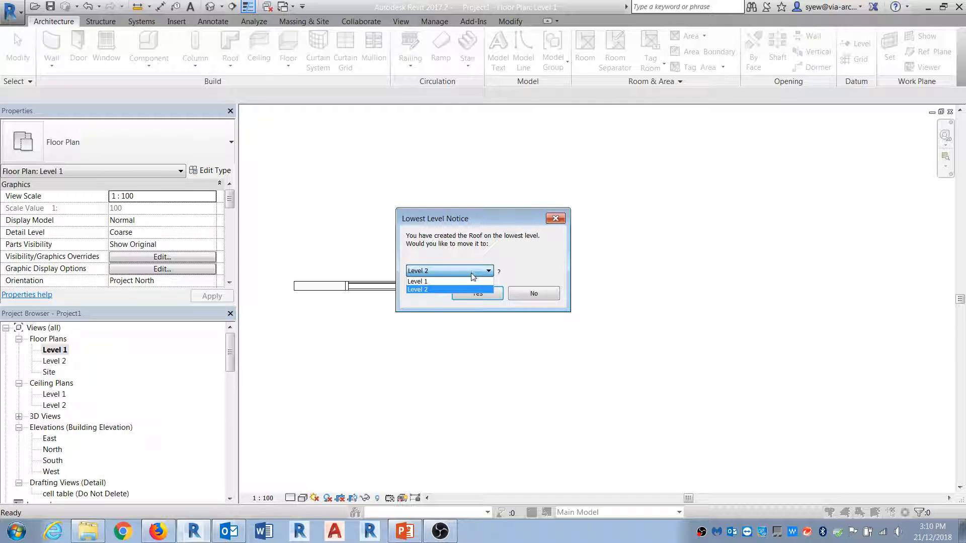
left_click(471, 282)
left_click(487, 297)
scroll(370, 347, "up", 2)
middle_click_drag(373, 334, 433, 303)
left_click(101, 134)
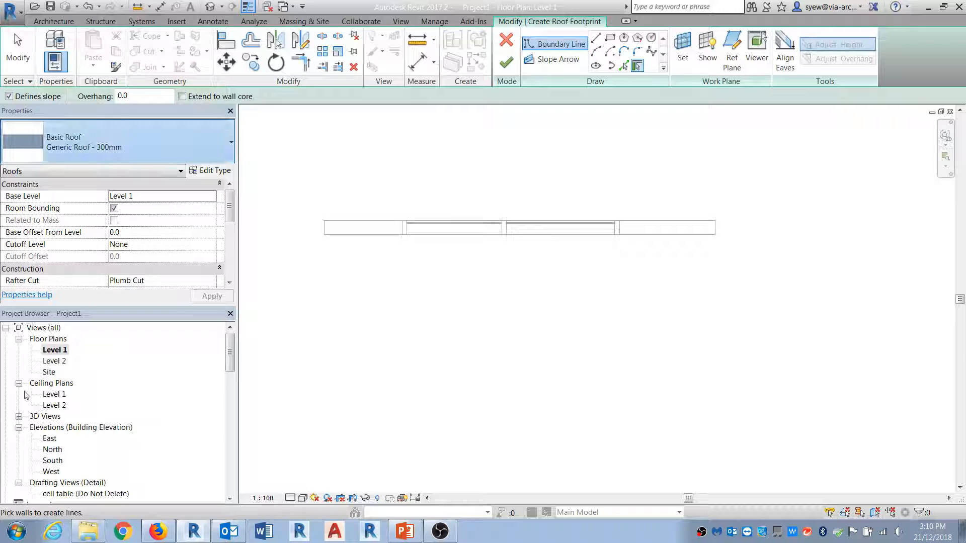
left_click(58, 371)
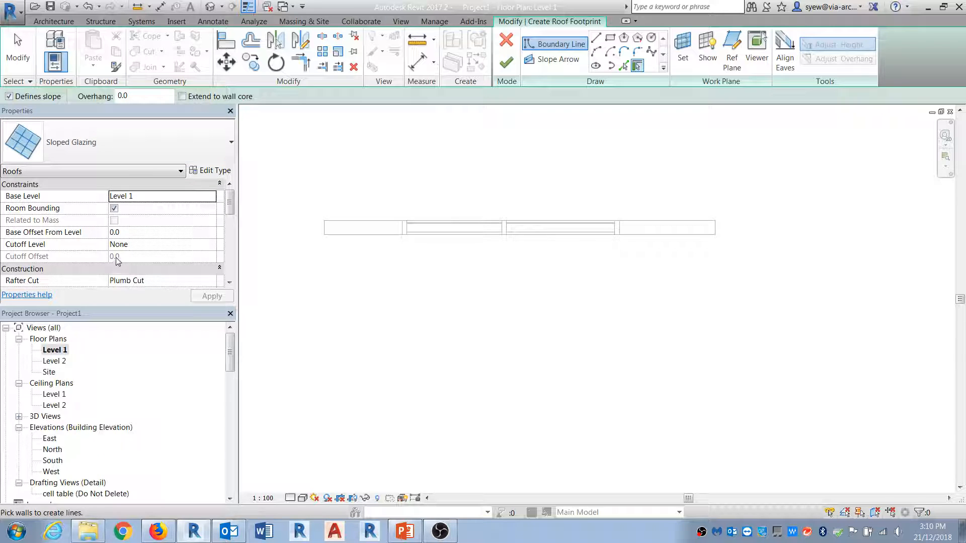
Sketch a rectangular roof boundary about 1800 mm deep along the full length of the generic wall's lower face.
left_click(610, 37)
left_click(324, 234)
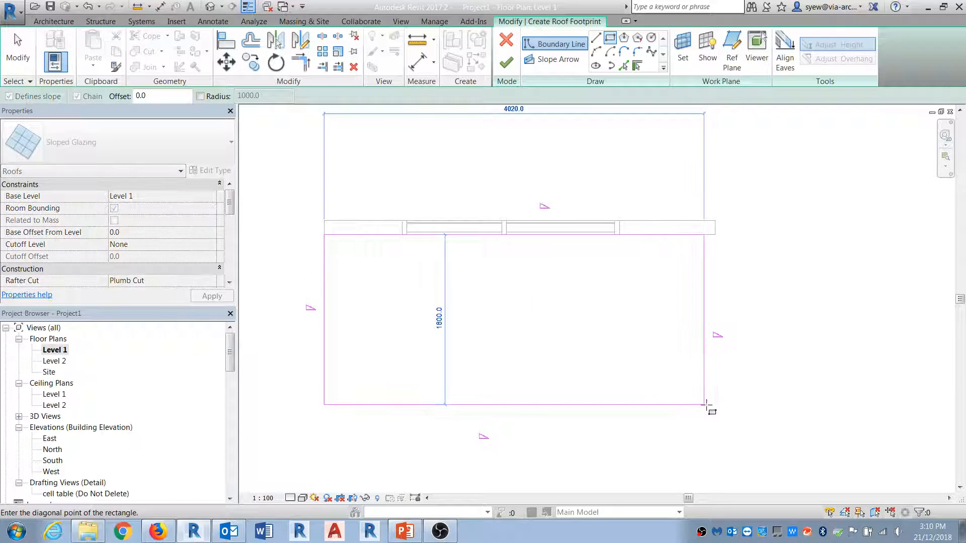
left_click(716, 404)
key("Escape")
key("Escape")
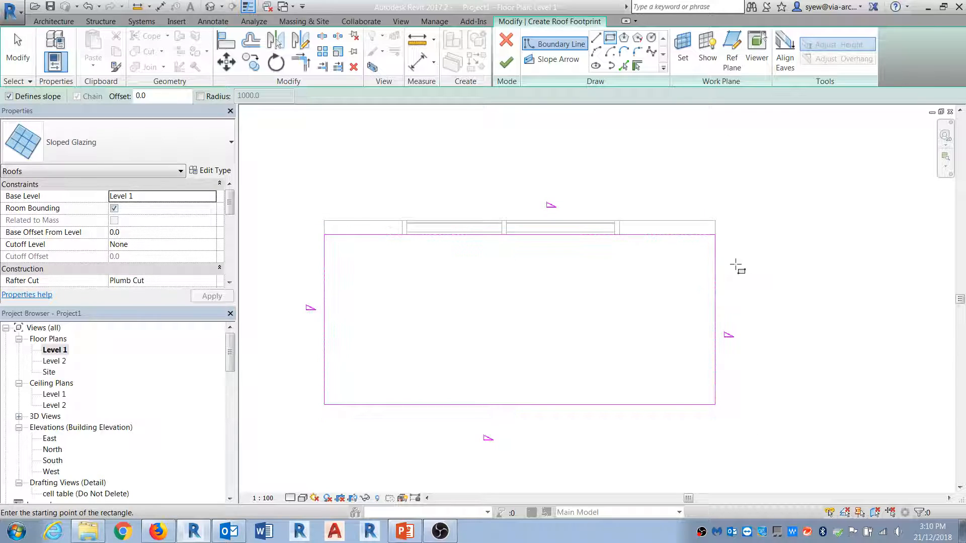
Turn off Defines Slope for all four lines of the rectangular roof boundary.
key("Tab")
left_click(719, 290)
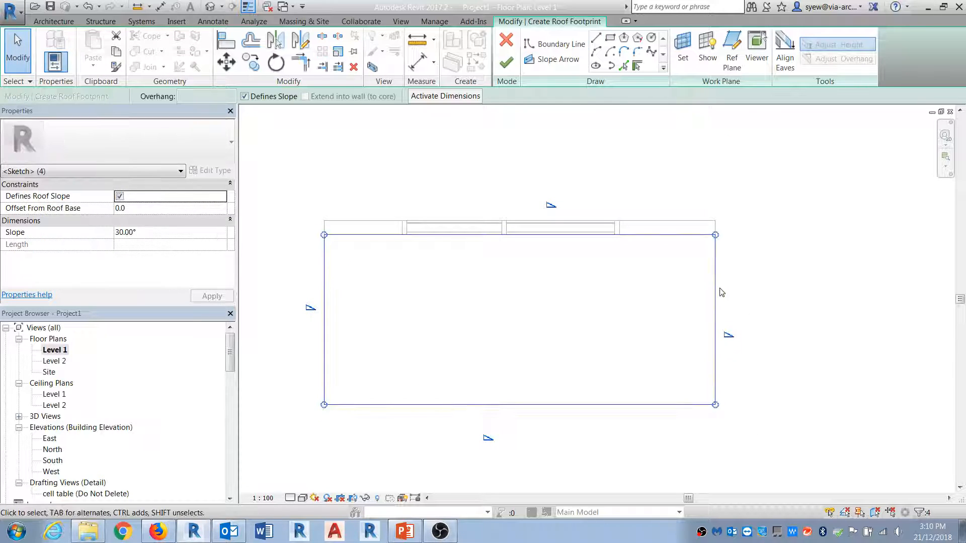
left_click(247, 96)
left_click(460, 293)
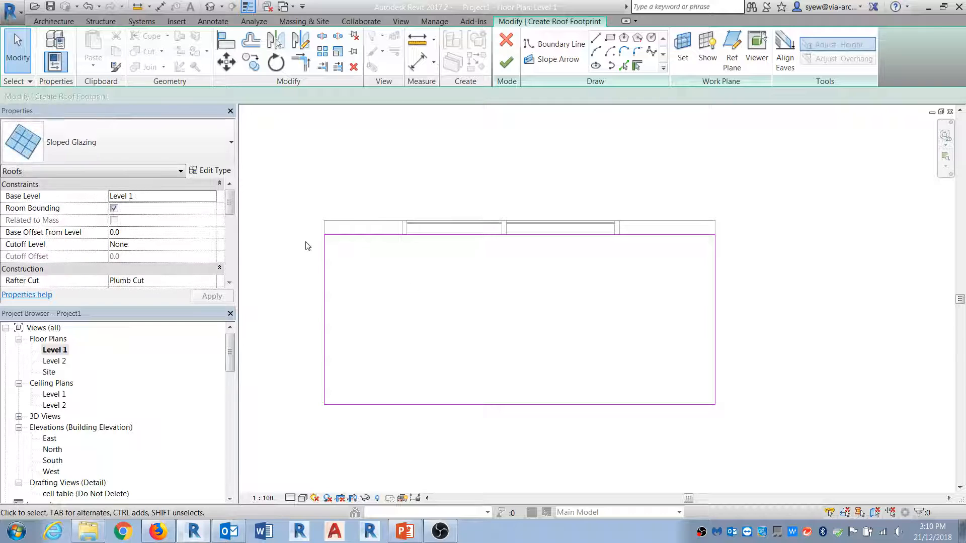
Duplicate the Sloped Glazing roof type under the name Canopy.
left_click(215, 171)
left_click(484, 116)
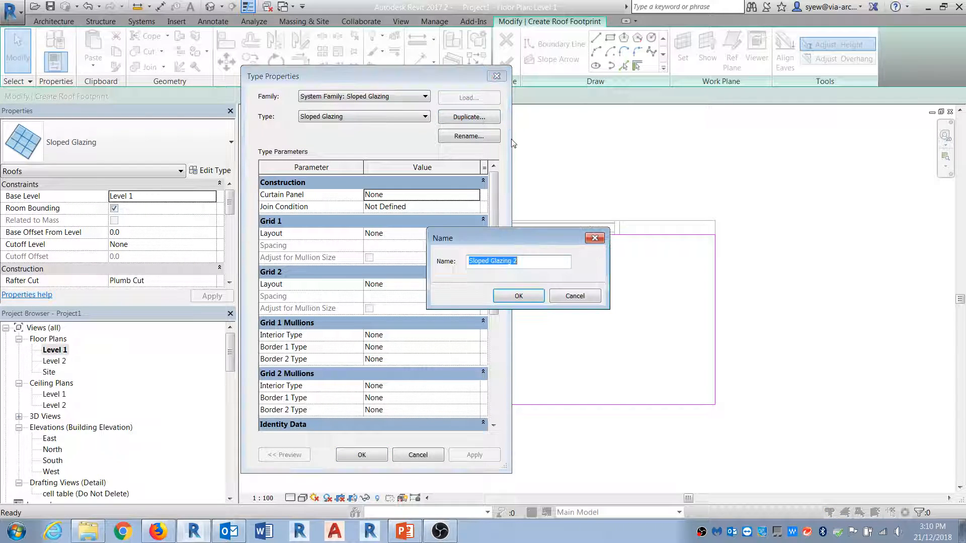
type("Canopy")
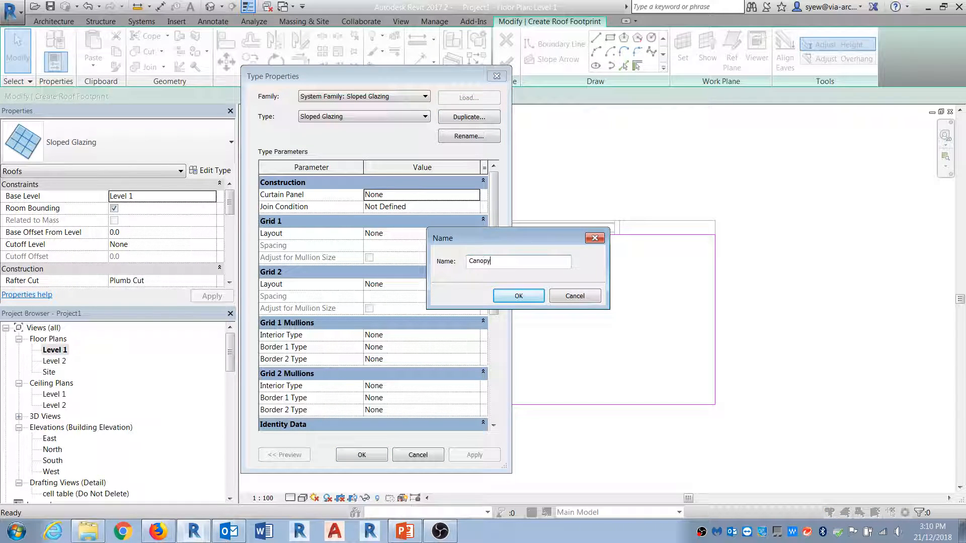
left_click(519, 296)
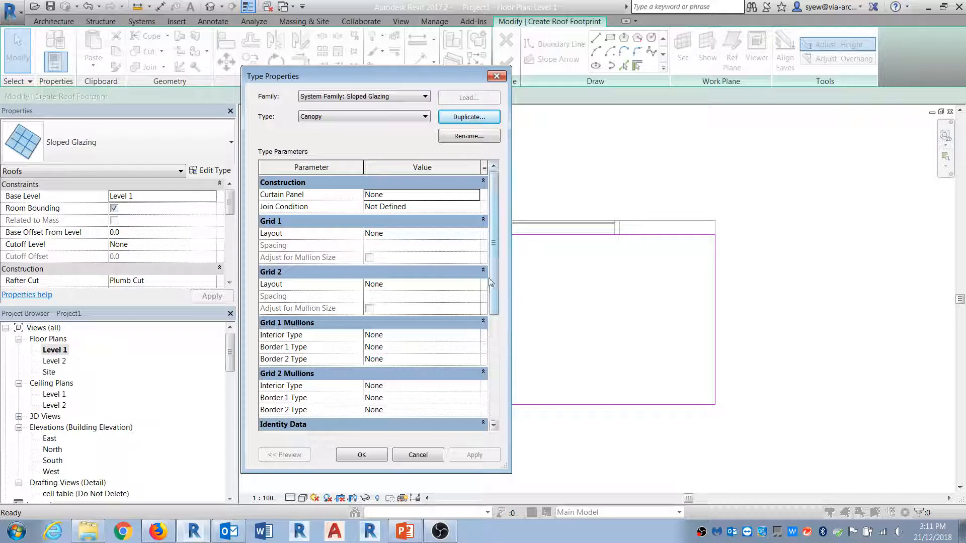
Set the Canopy type's Grid 1 layout to Fixed Distance with a spacing of 4'.
left_click(477, 235)
left_click(478, 236)
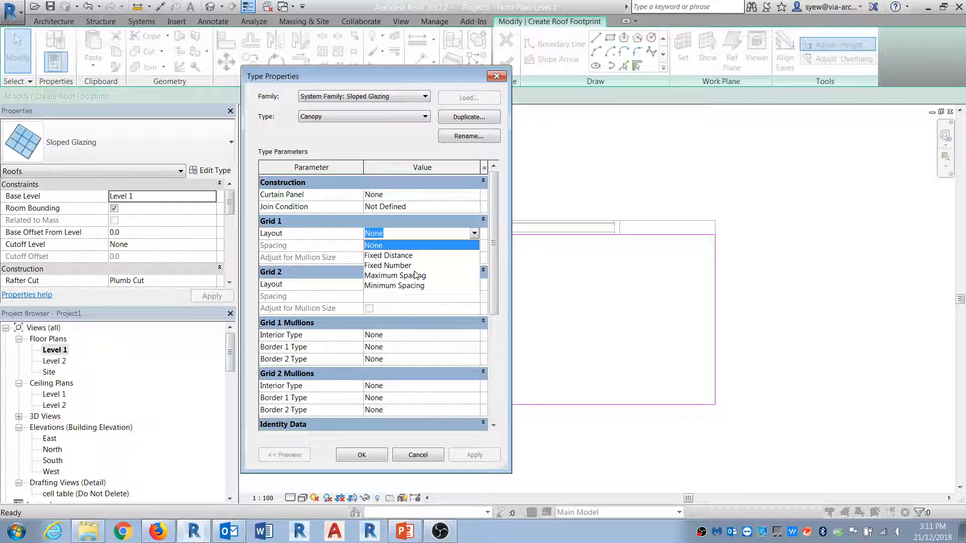
left_click(389, 256)
left_click(405, 245)
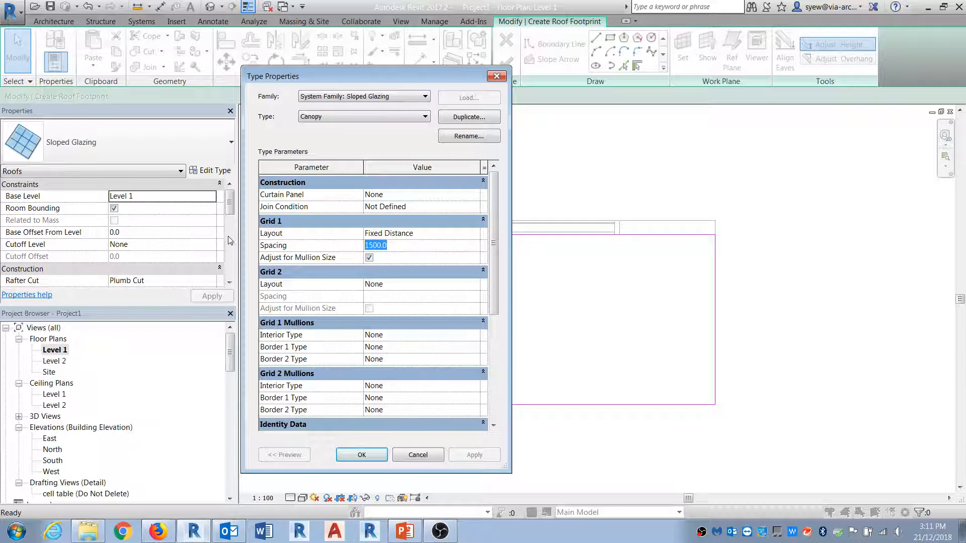
type("4'")
key("Return")
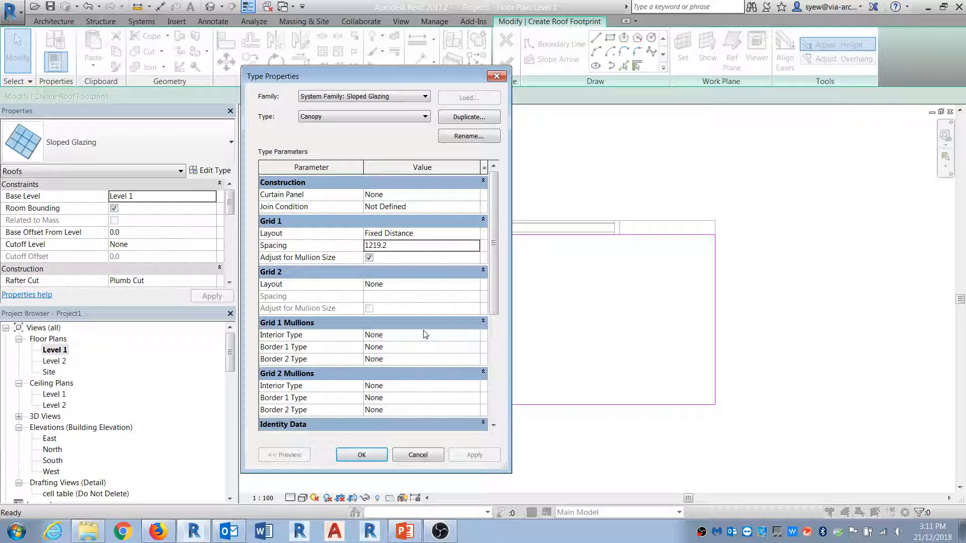
Assign Rectangular Mullion : 50mm x 150mm to the interior, Border 1 and Border 2 types of the Grid 1 mullions.
left_click(474, 335)
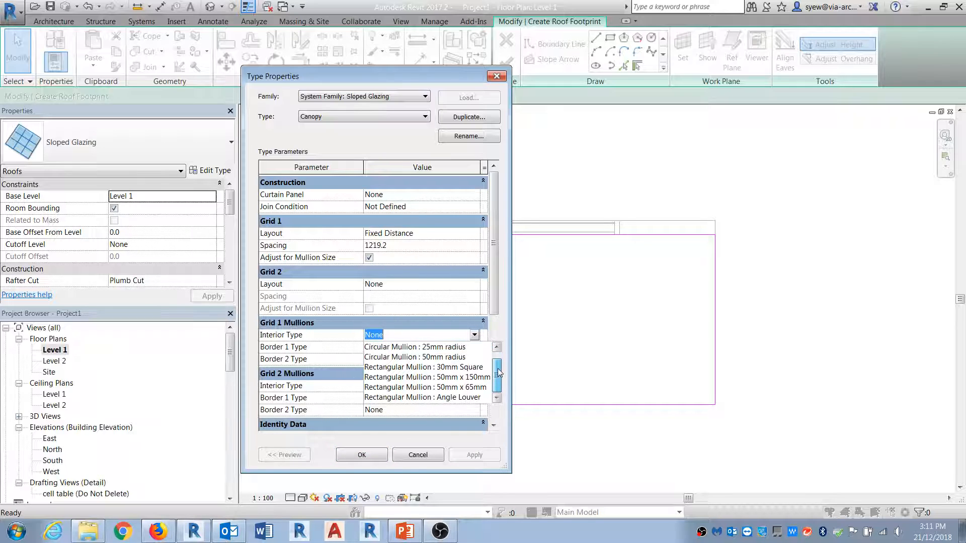
left_click(477, 377)
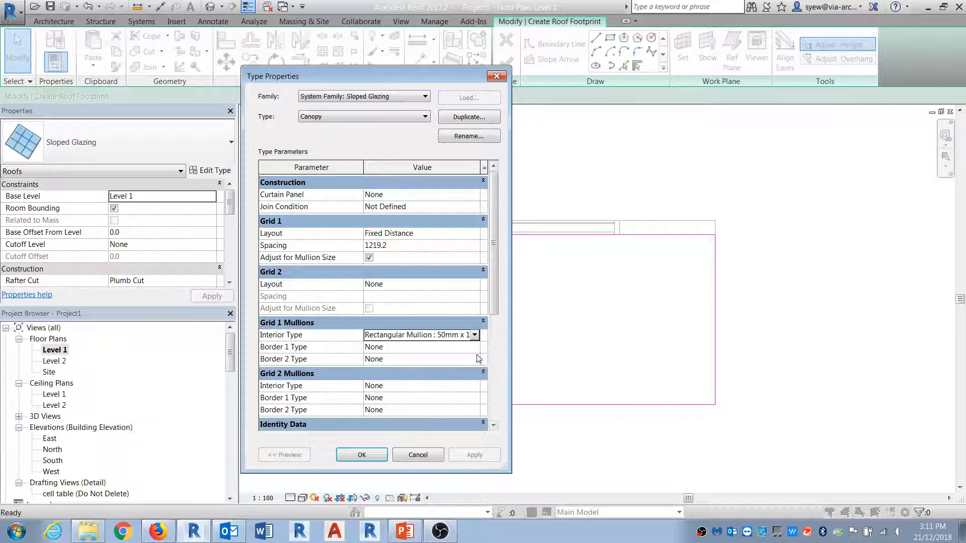
left_click(476, 348)
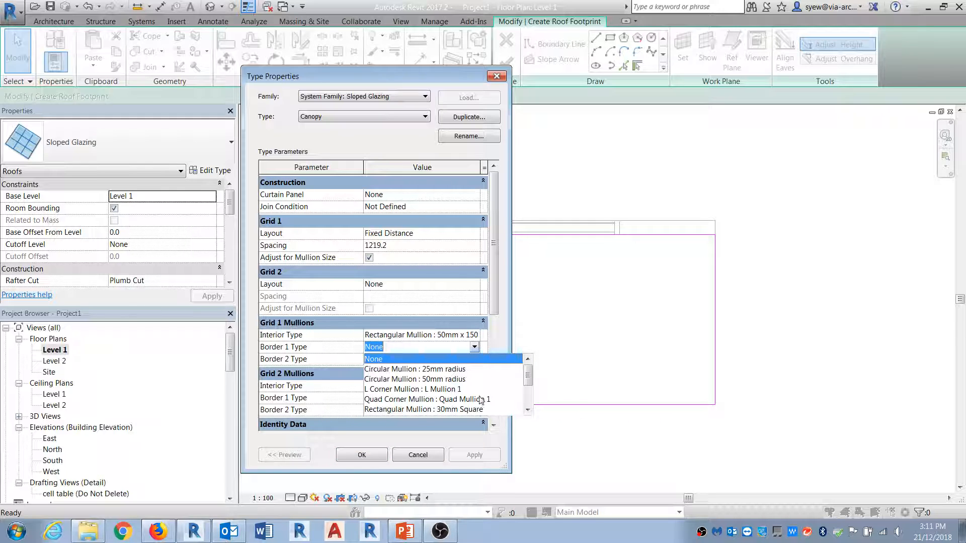
scroll(479, 397, "down", 1)
left_click(478, 378)
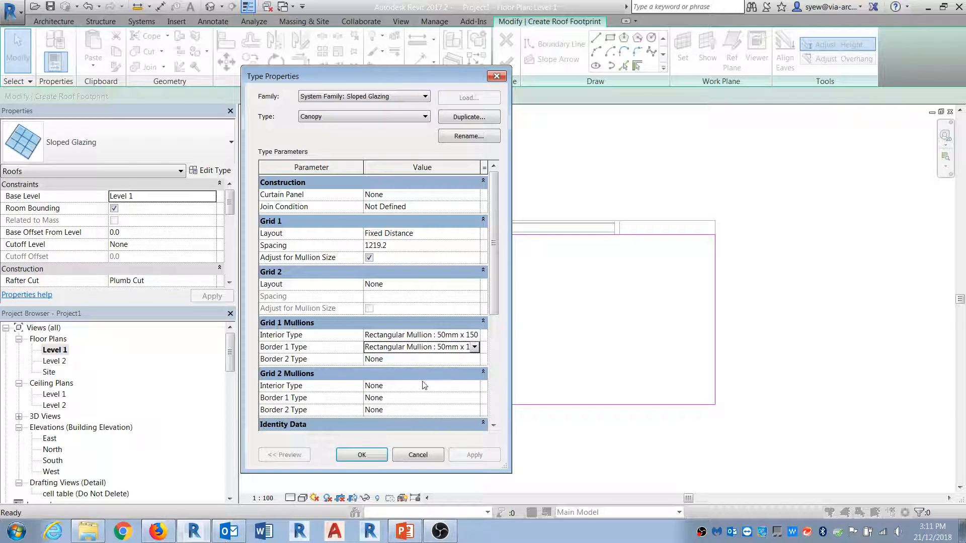
left_click(475, 361)
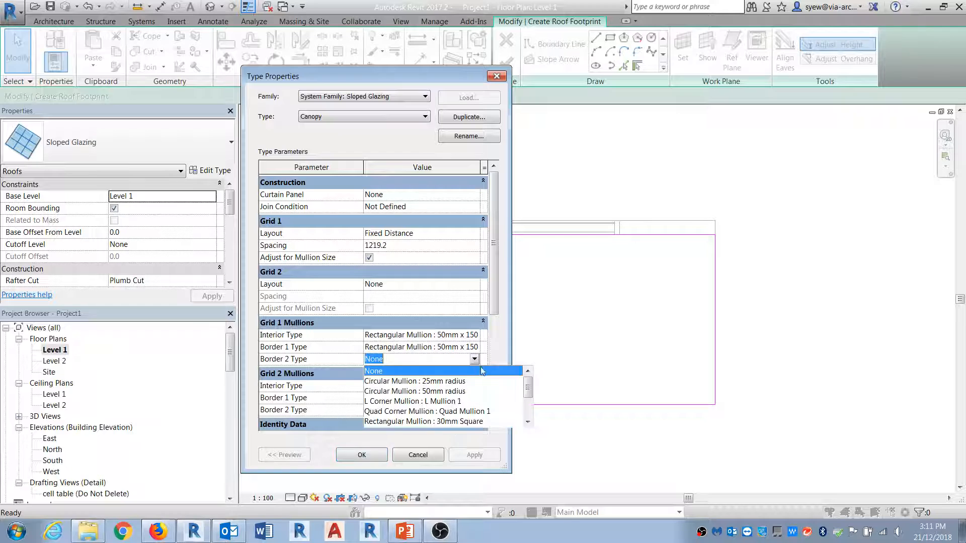
scroll(530, 387, "down", 1)
left_click(516, 381)
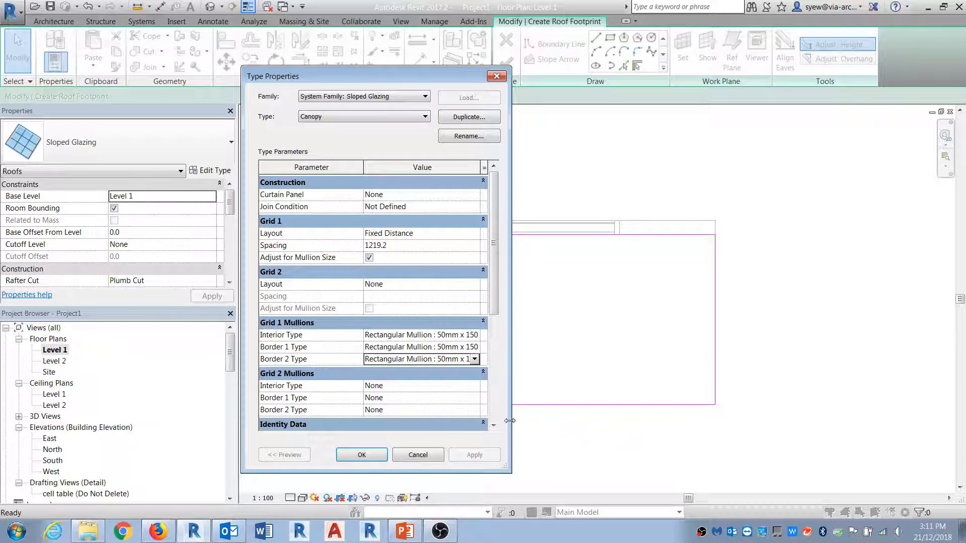
Assign the 50mm x 150mm rectangular mullion to the interior and both border types of Grid 2, and accept the type properties.
left_click(474, 386)
scroll(495, 434, "down", 1)
left_click(479, 428)
left_click(474, 398)
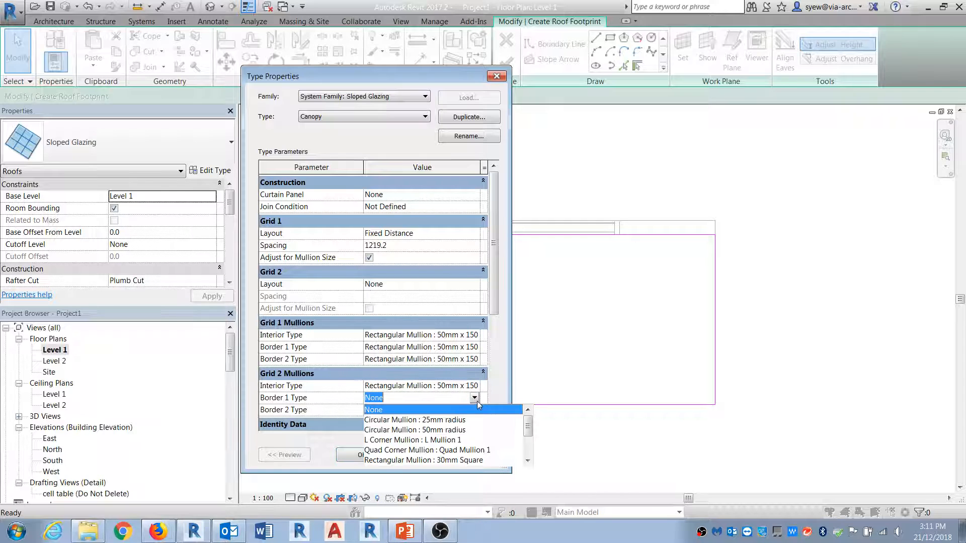
scroll(525, 429, "down", 1)
left_click(478, 430)
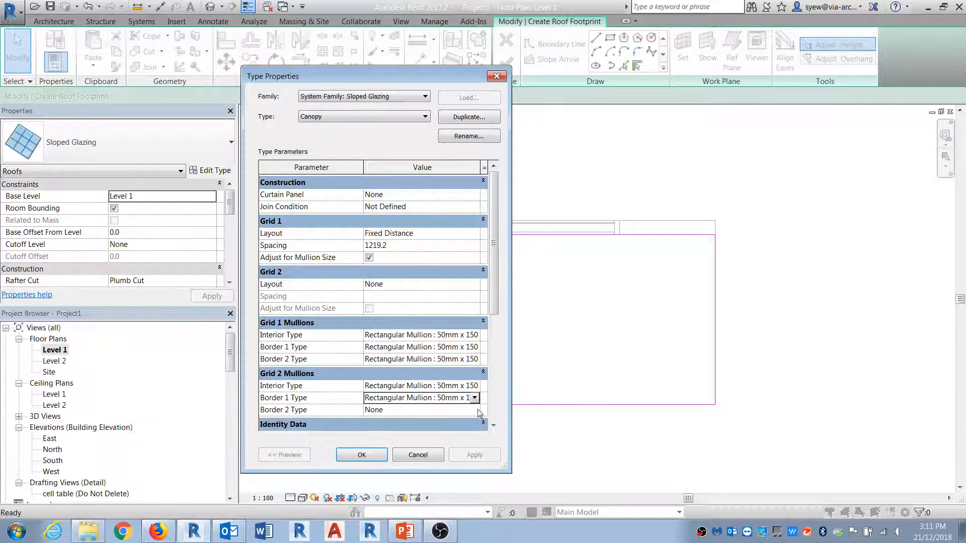
left_click(474, 410)
scroll(487, 423, "down", 1)
left_click(479, 436)
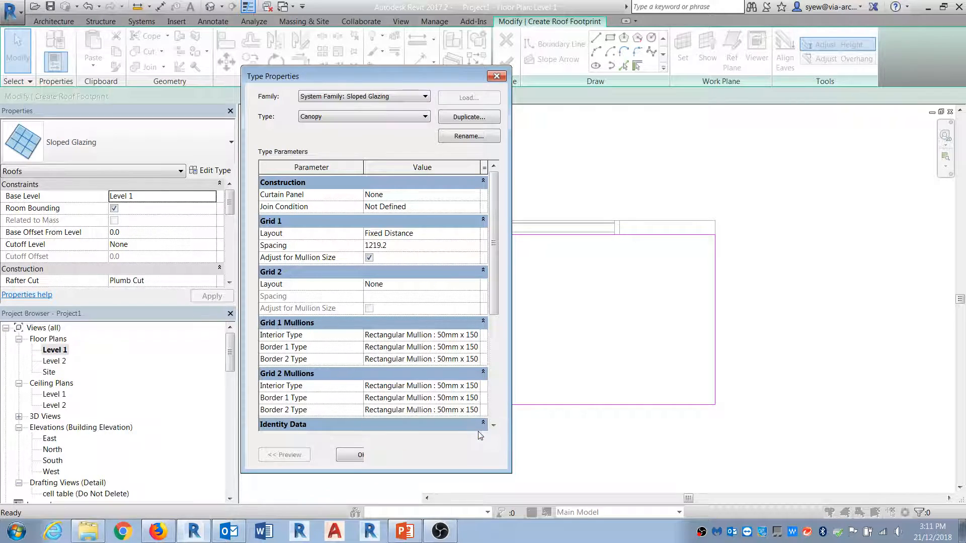
left_click(362, 455)
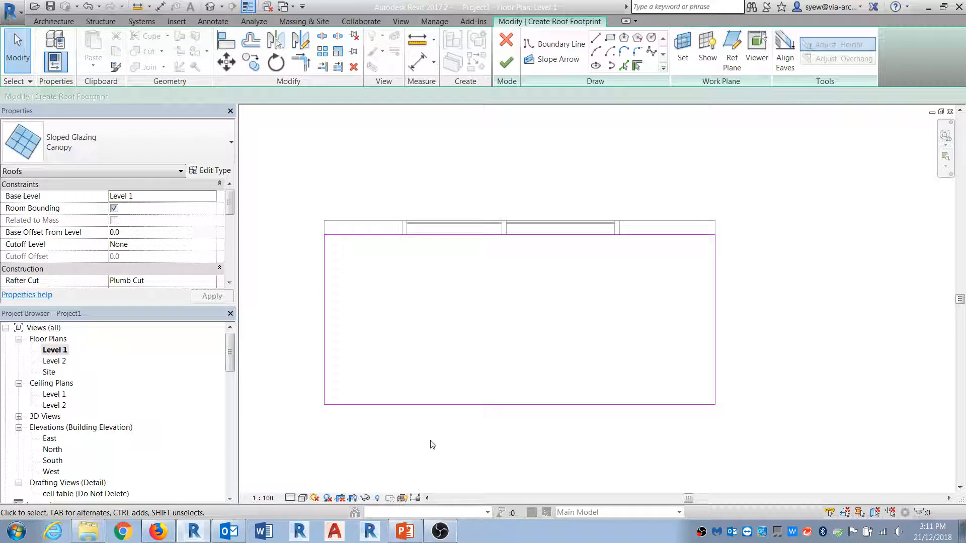
Open the default 3D view and finish the roof footprint sketch to create the glazed canopy.
left_click(210, 6)
left_click(506, 62)
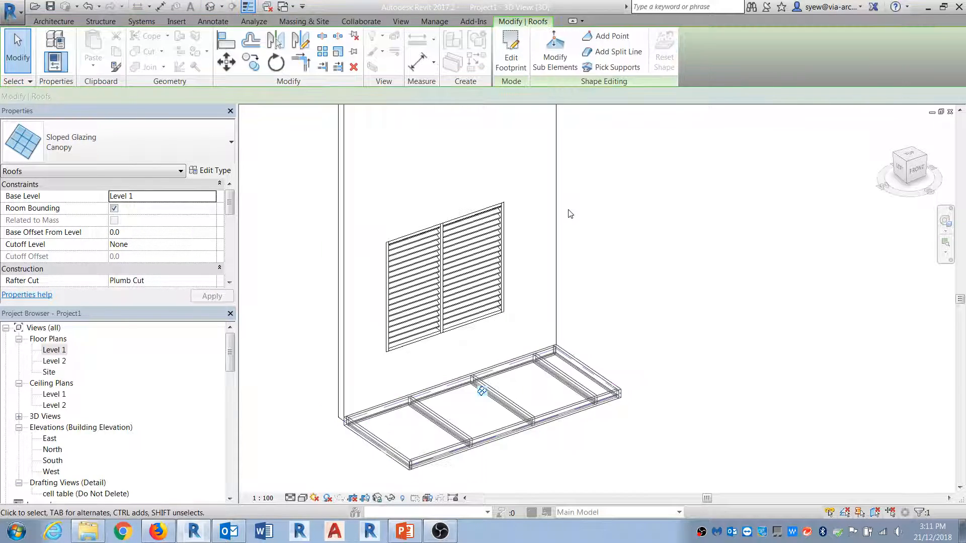
left_click(610, 451)
middle_click_drag(695, 428, 552, 417, "shift")
middle_click_drag(546, 456, 656, 368)
scroll(606, 365, "up", 2)
Set the base level of the canopy roof to Level 2.
left_click(608, 369)
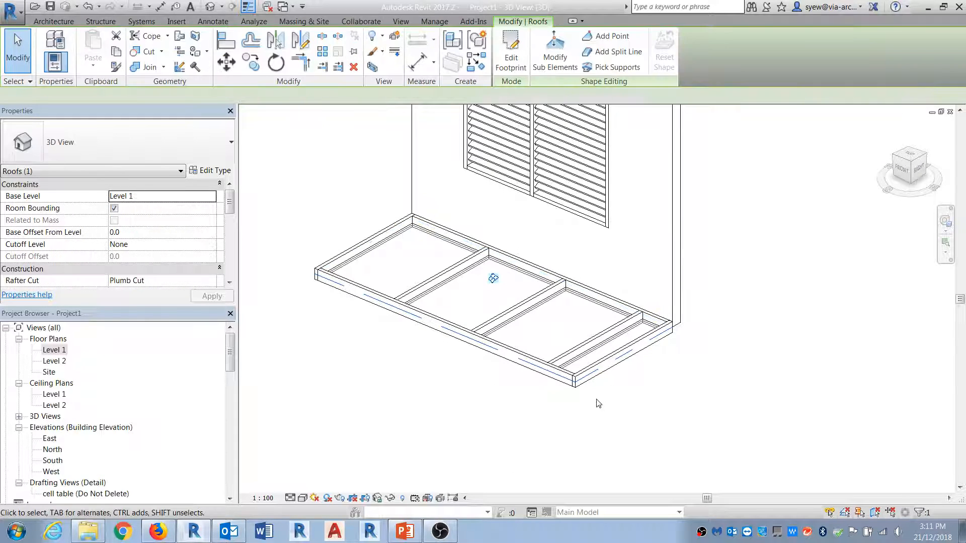
middle_click_drag(503, 425, 606, 406, "shift")
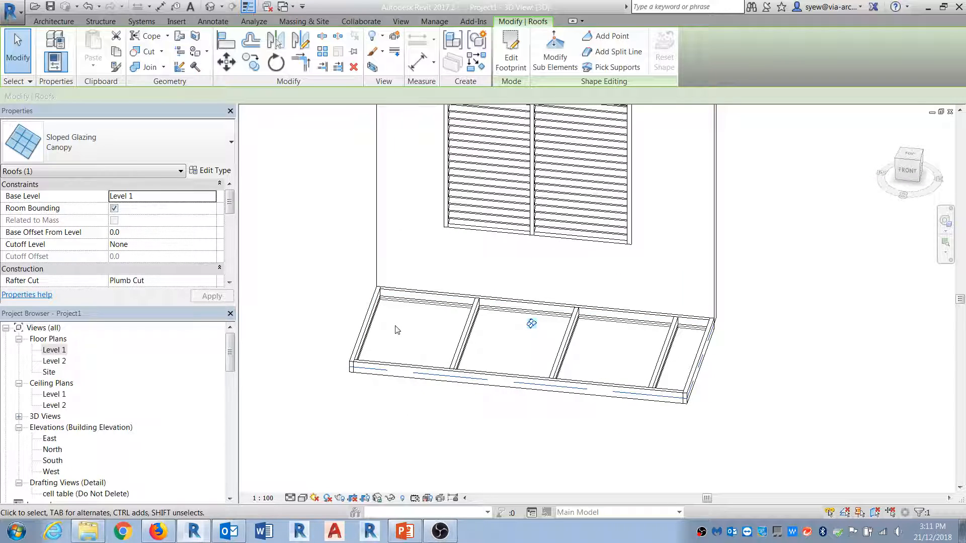
left_click(212, 196)
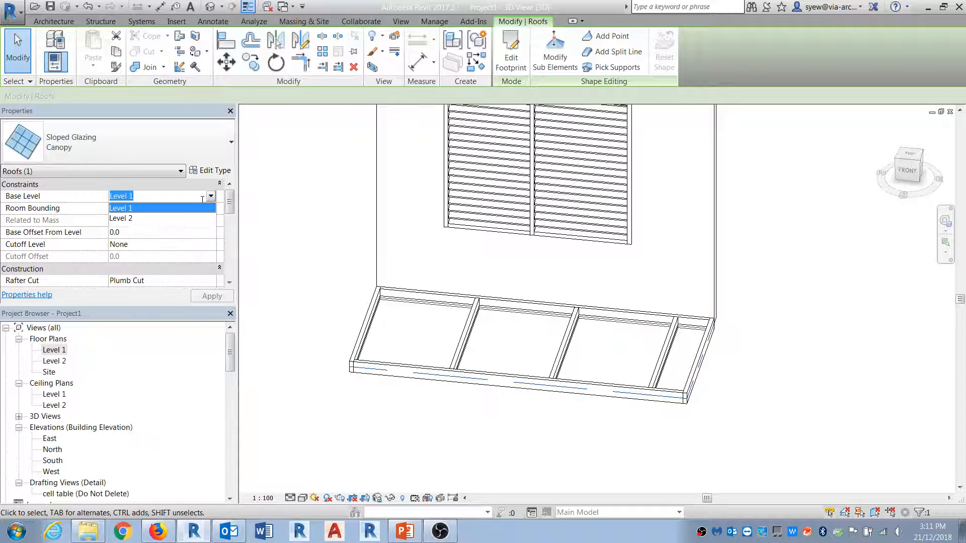
left_click(121, 218)
scroll(344, 345, "down", 2)
middle_click_drag(673, 248, 594, 282, "shift")
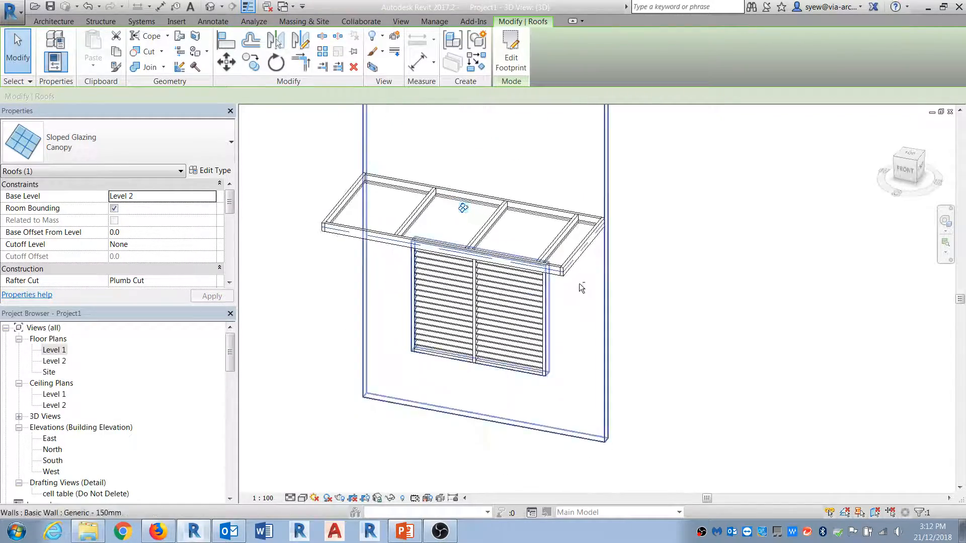
Set the canopy's Grid 1 justification to Center.
left_click_drag(229, 205, 227, 234)
left_click(210, 196)
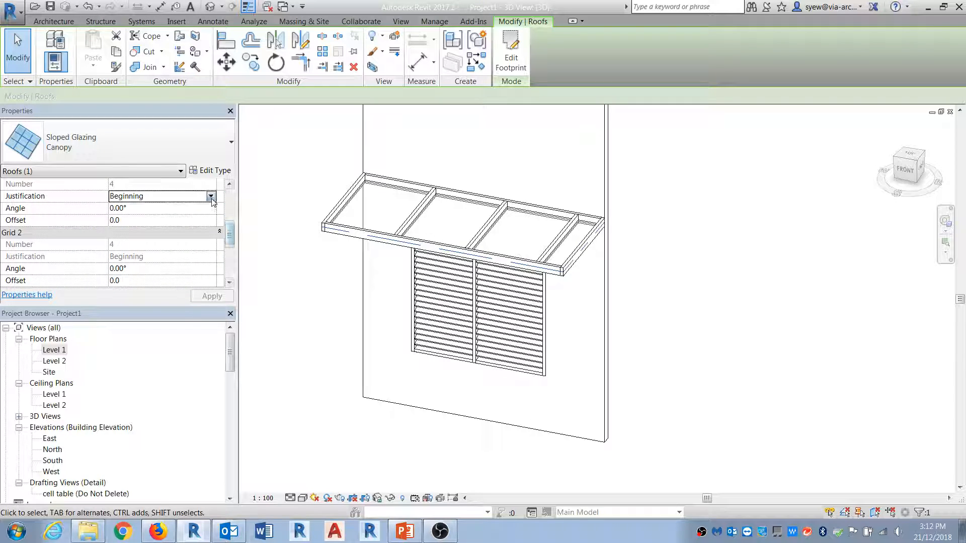
left_click(116, 228)
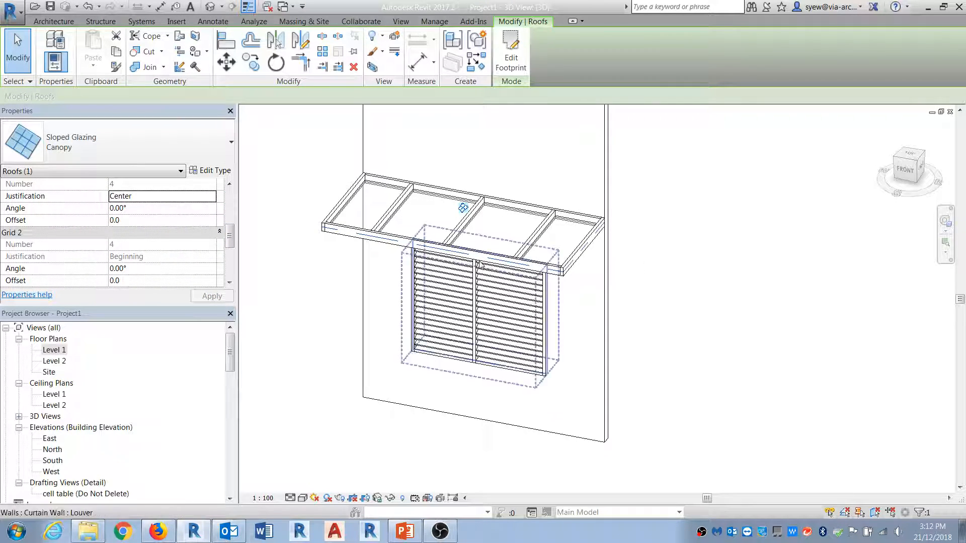
left_click(761, 351)
Edit the canopy footprint so its outer edge defines a 5° slope, and finish the sketch, deleting the instances with invalid references.
left_click(586, 245)
left_click(510, 50)
left_click(465, 255)
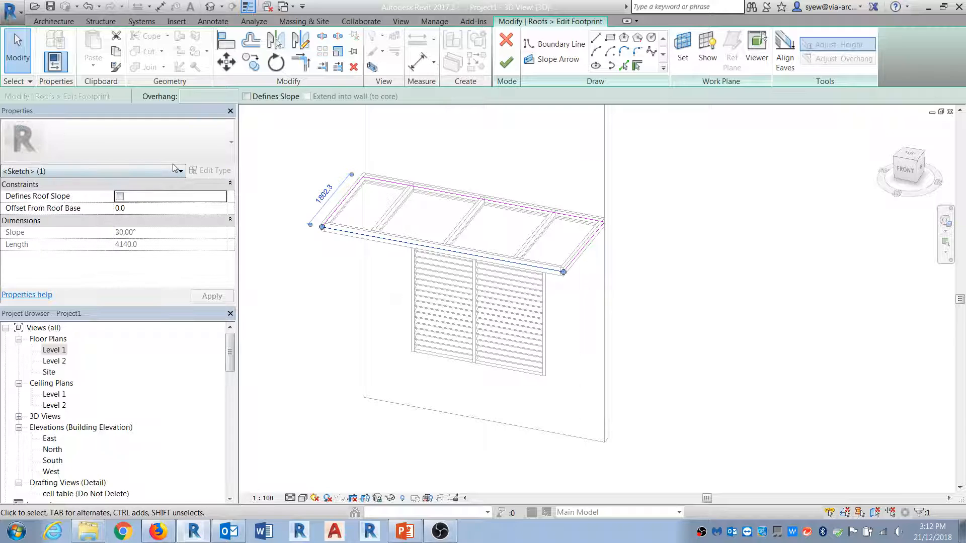
left_click(248, 96)
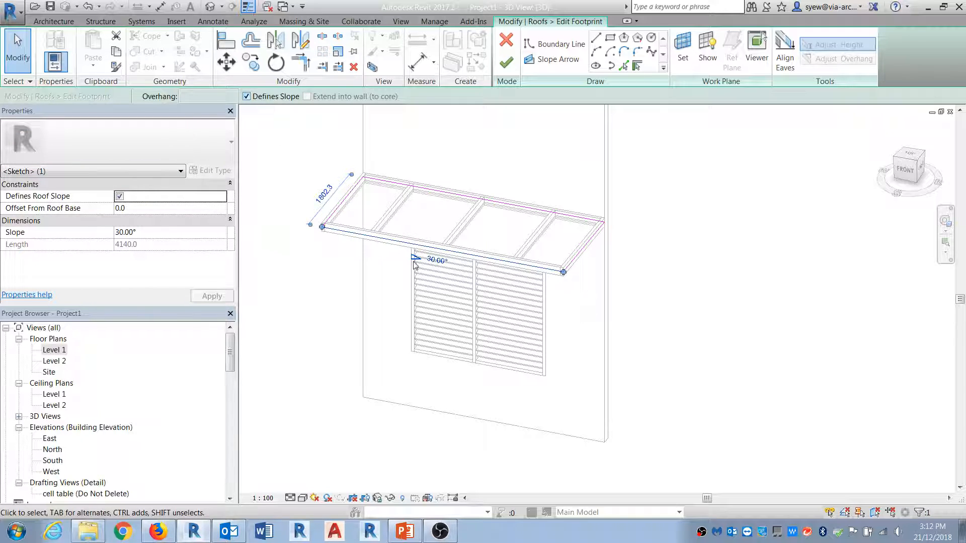
left_click(431, 259)
type("5")
key("Return")
left_click(506, 62)
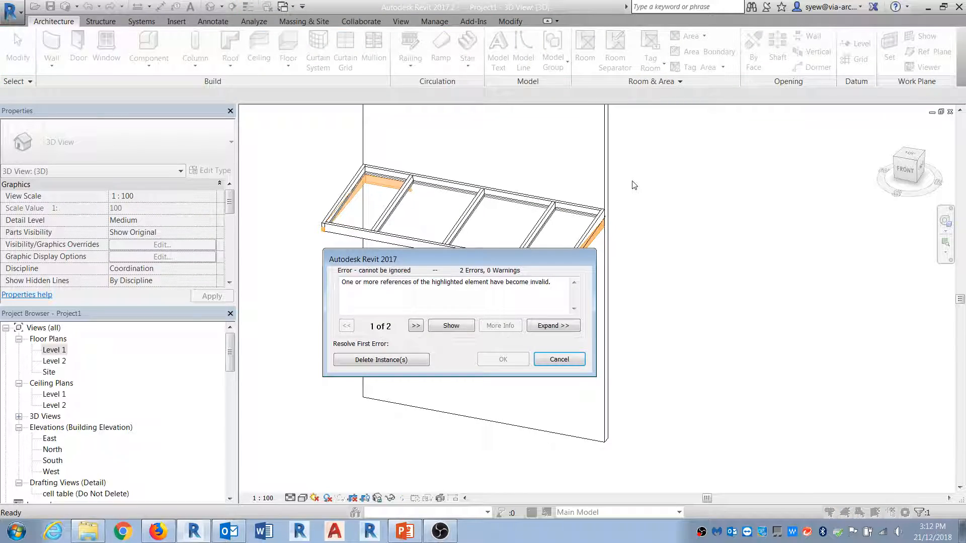
left_click(390, 359)
mouse_move(615, 366)
middle_mouse_down("shift")
mouse_move(483, 248)
mouse_move(473, 266)
mouse_move(498, 281)
middle_mouse_up("shift")
Reopen the canopy footprint, remove the slope from its outer edge and give the wall-side edge a 1° slope.
double_click(444, 250)
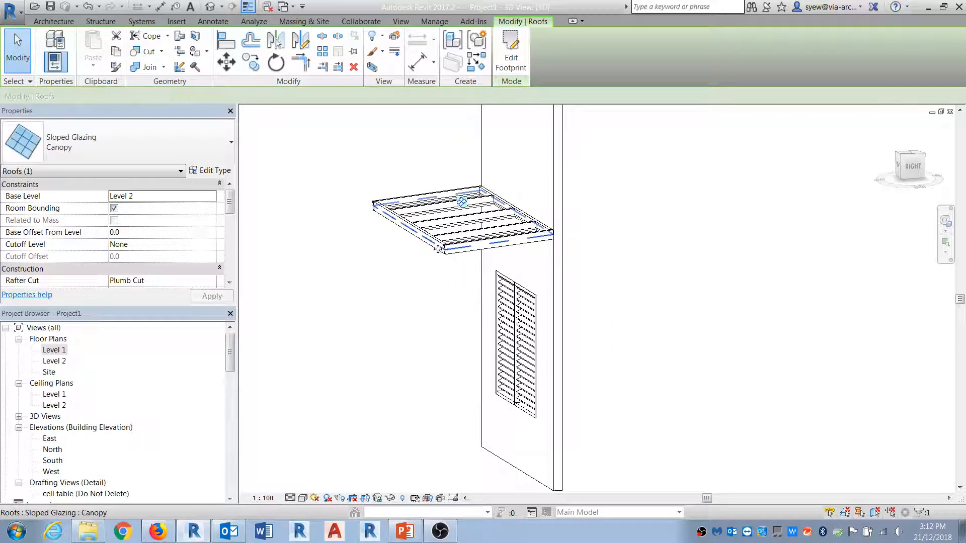
left_click(403, 230)
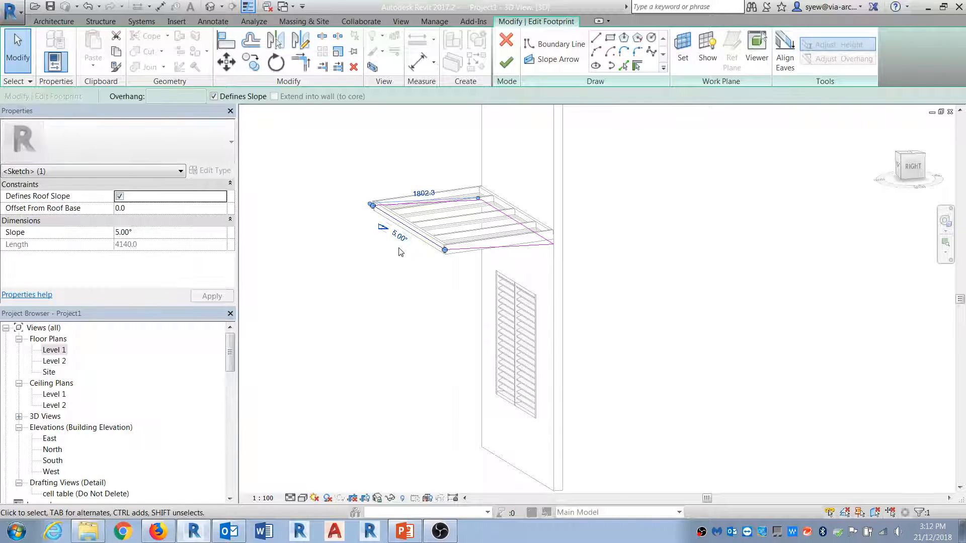
left_click(214, 97)
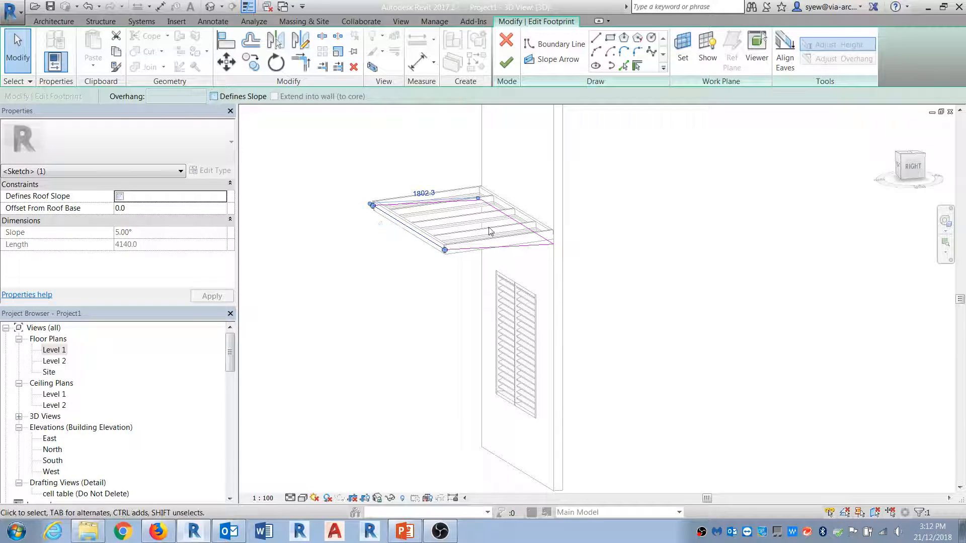
left_click(505, 216)
left_click(215, 97)
left_click(563, 237)
type("1")
key("Return")
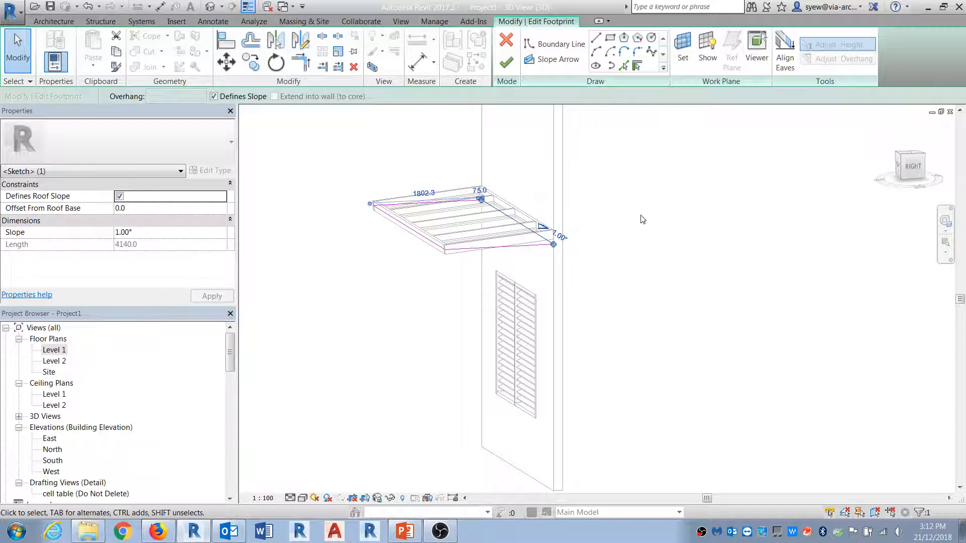
Finish the footprint edit, deleting the instances with invalid references, and inspect the sloped canopy from both sides.
left_click(506, 63)
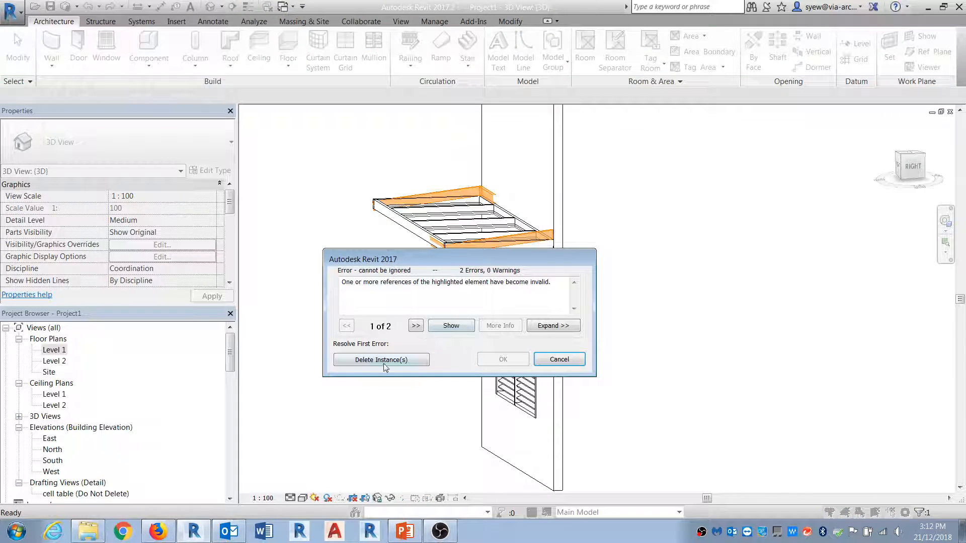
left_click(380, 359)
left_click(612, 270)
middle_click_drag(690, 293, 620, 251, "shift")
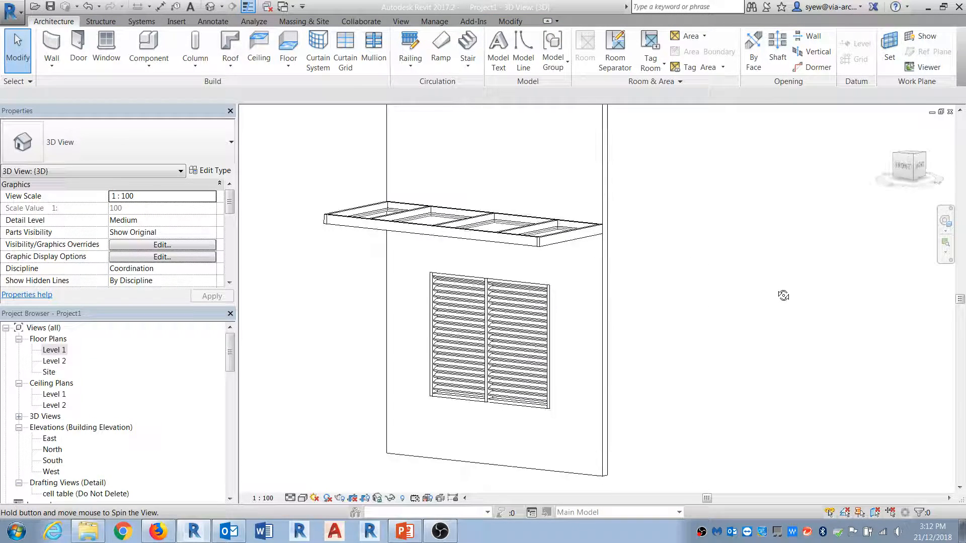
left_click(565, 236)
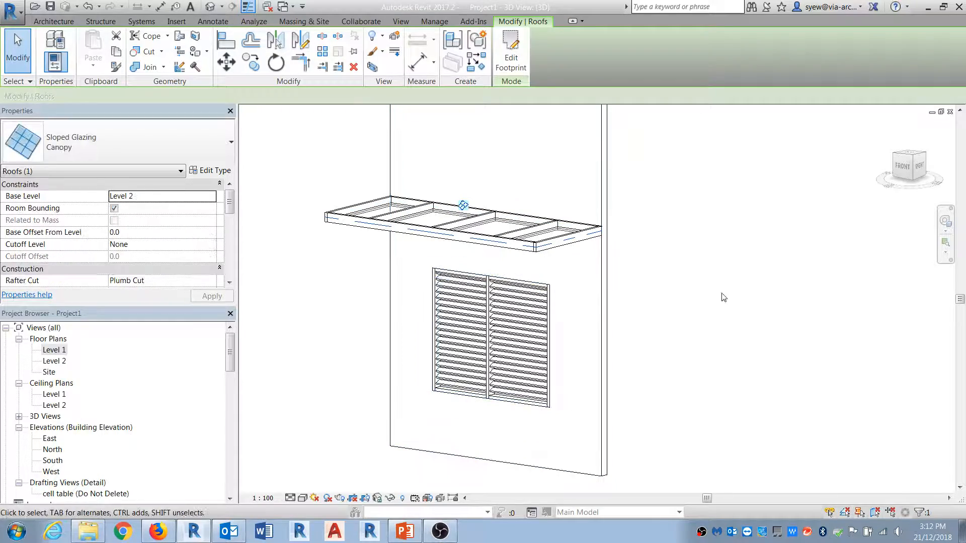
middle_click_drag(768, 295, 567, 408, "shift")
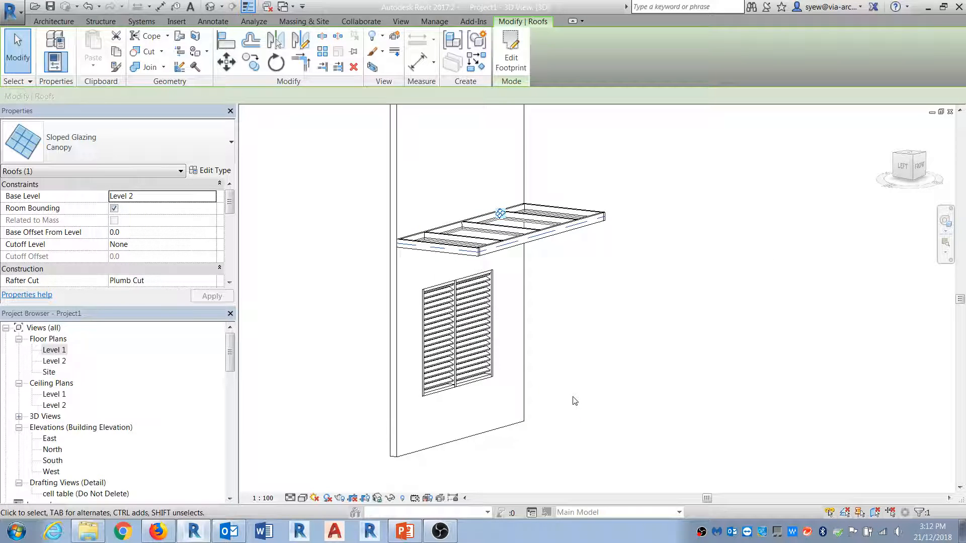
Switch to the PowerPoint presentation to view the list of topics to discuss.
left_click(405, 534)
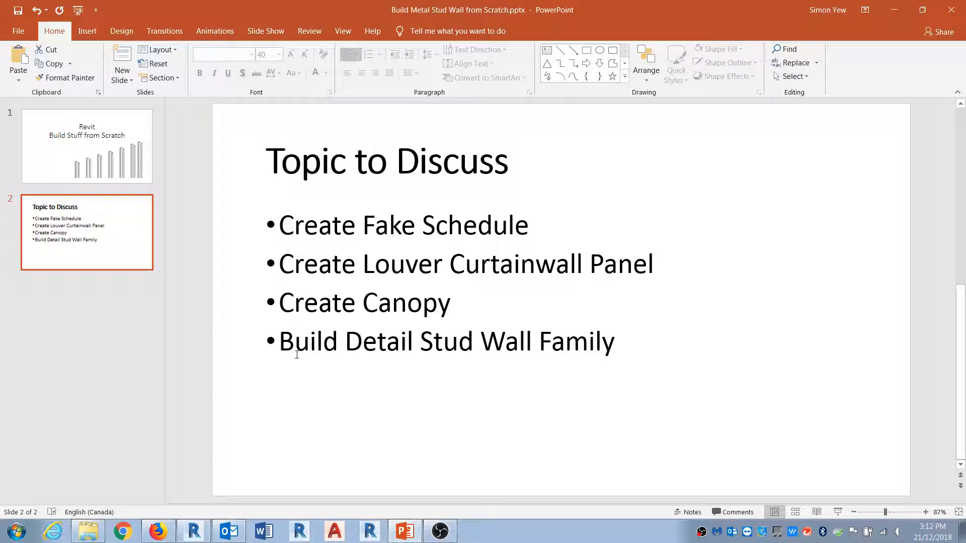
Review the detail stud wall topic and the title slide, and switch back to Revit.
left_click(276, 343)
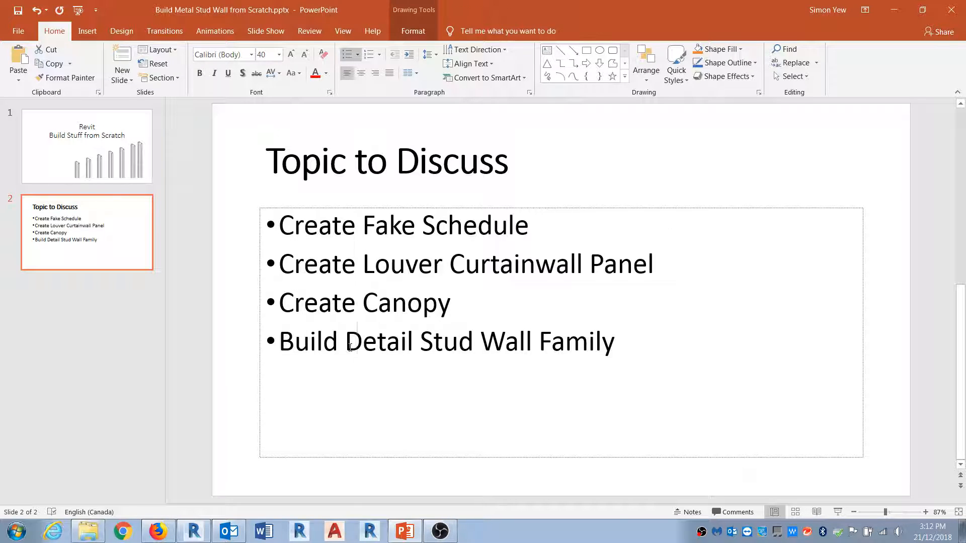
triple_click(350, 347)
key("End")
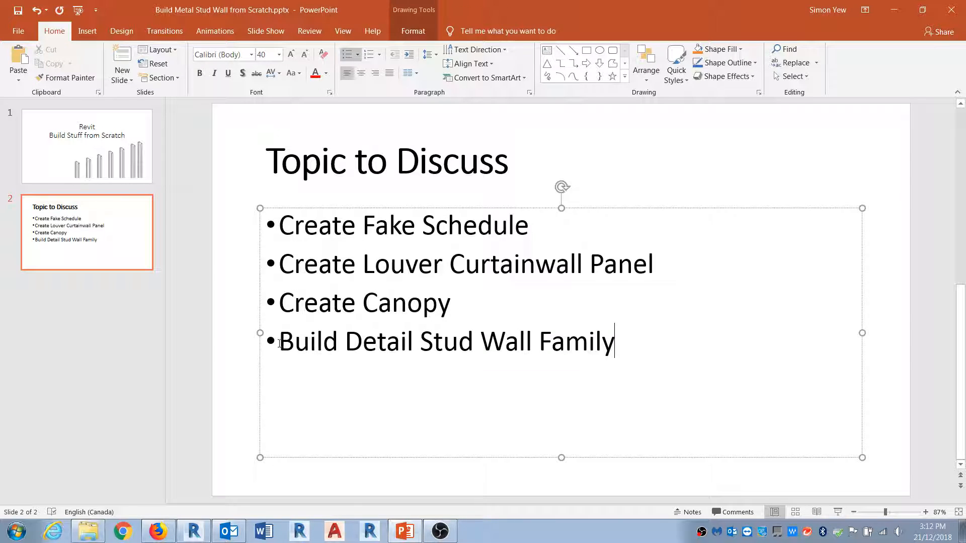
left_click(126, 166)
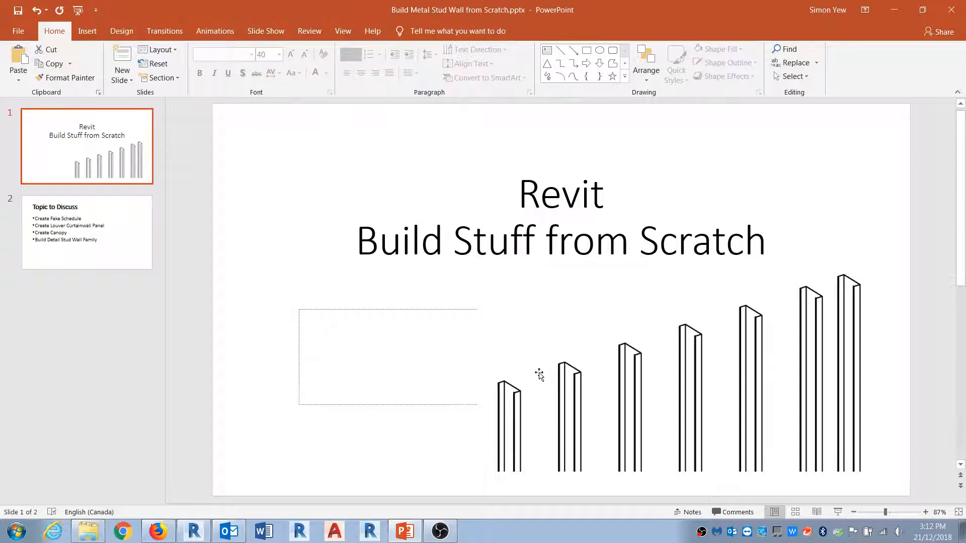
left_click(898, 10)
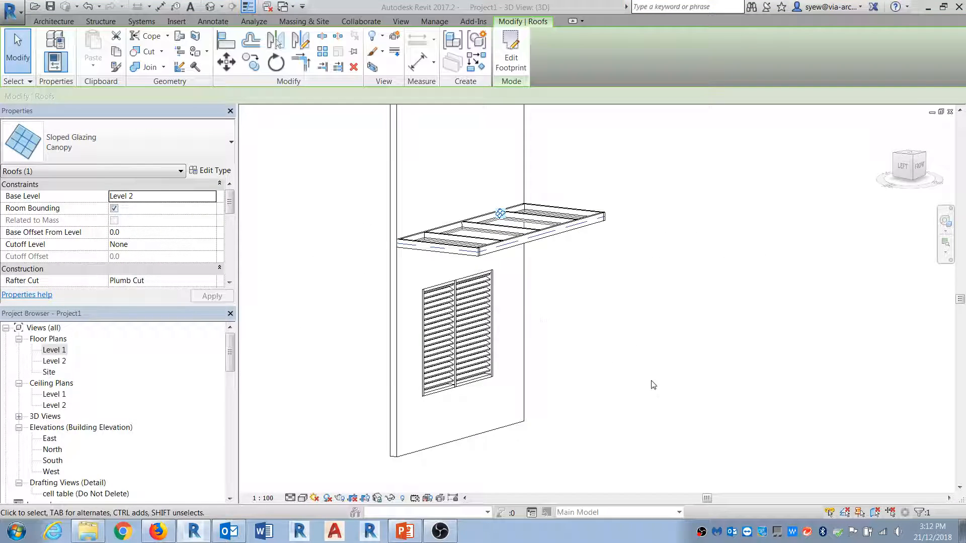
Create a new family from the Metric Generic Model.rft template.
left_click(12, 12)
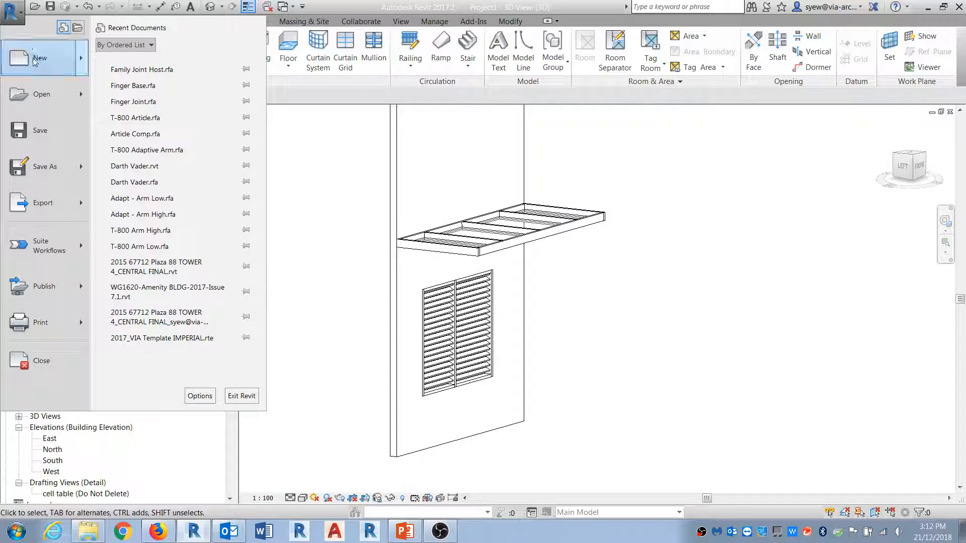
left_click(413, 267)
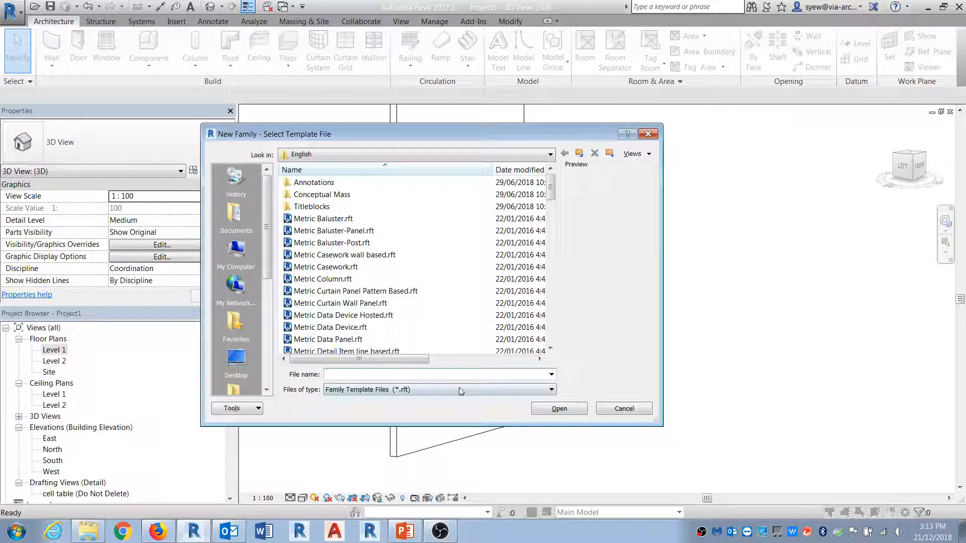
scroll(385, 301, "down", 10)
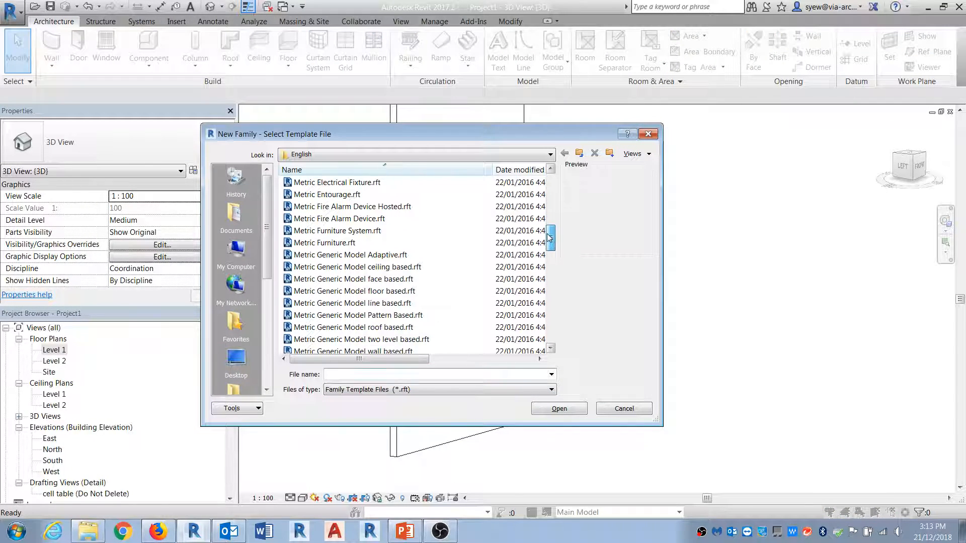
left_click(385, 315)
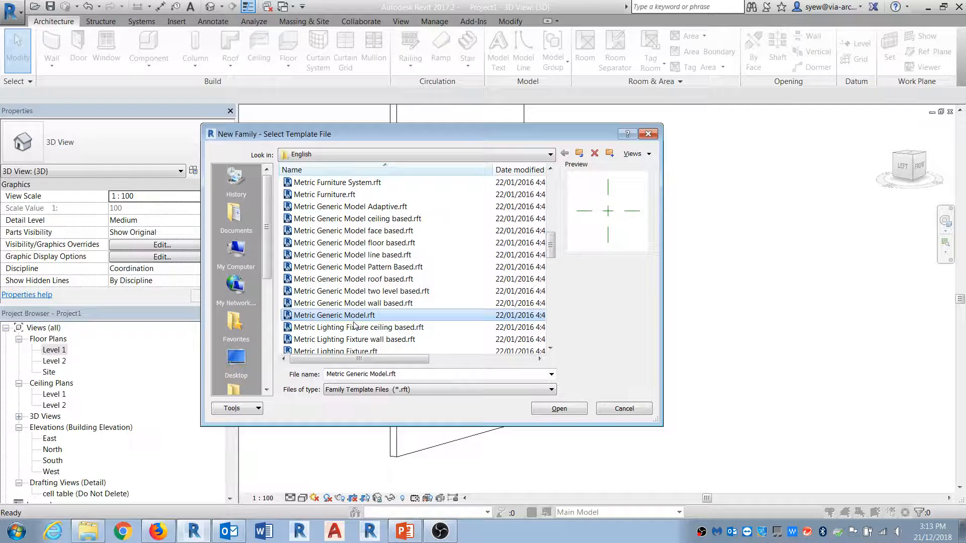
left_click(559, 409)
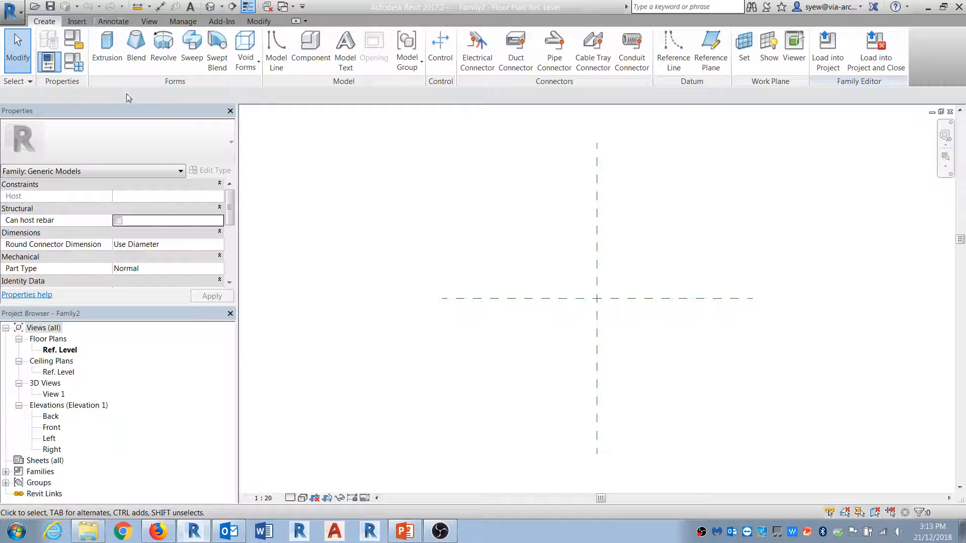
middle_click_drag(525, 258, 437, 248)
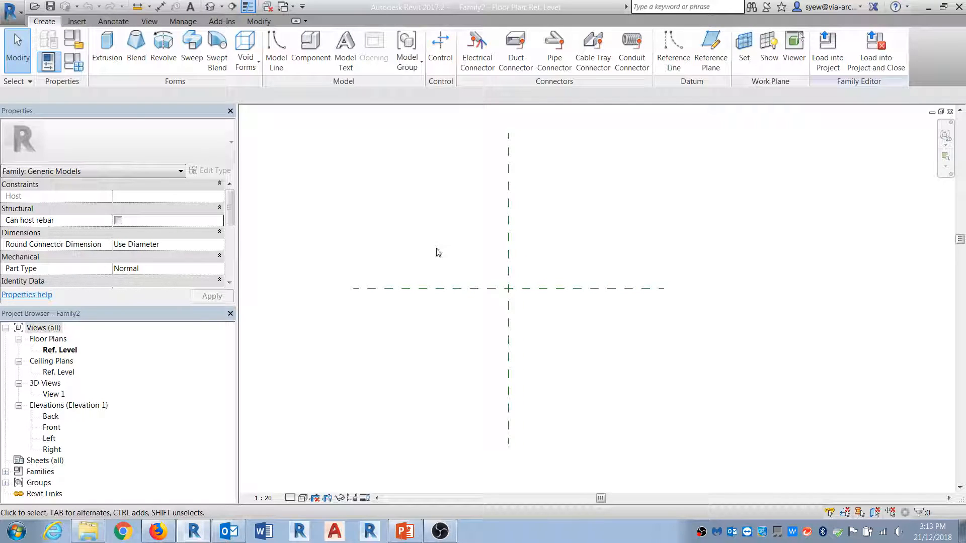
Browse the family files to be opened to the US Imperial library's Structural Framing folder and its Light Gauge Steel subfolder.
left_click(34, 6)
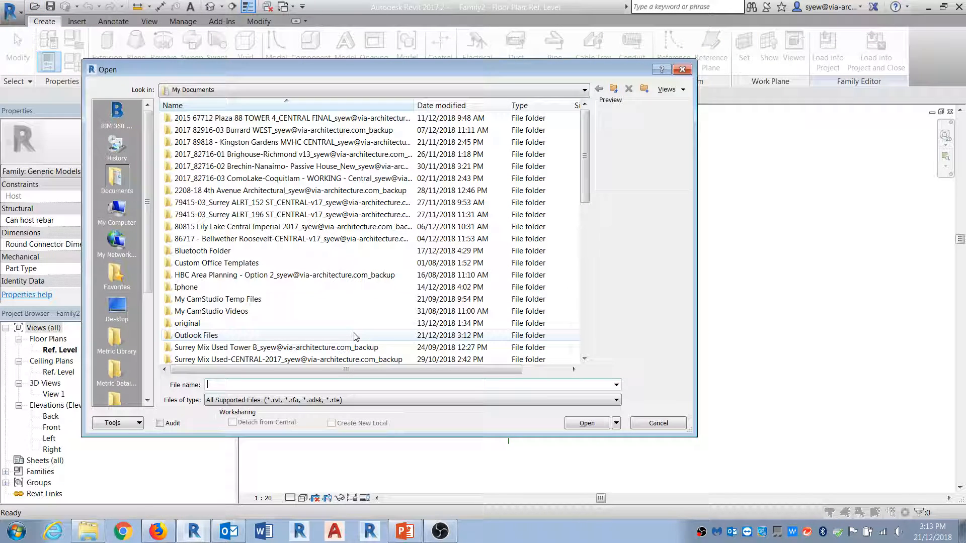
scroll(124, 334, "down", 3)
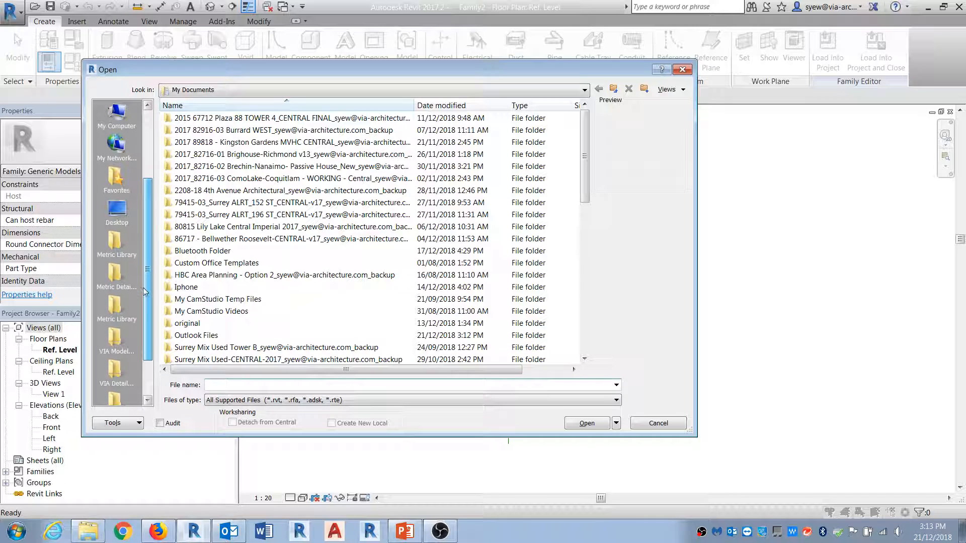
left_click(116, 306)
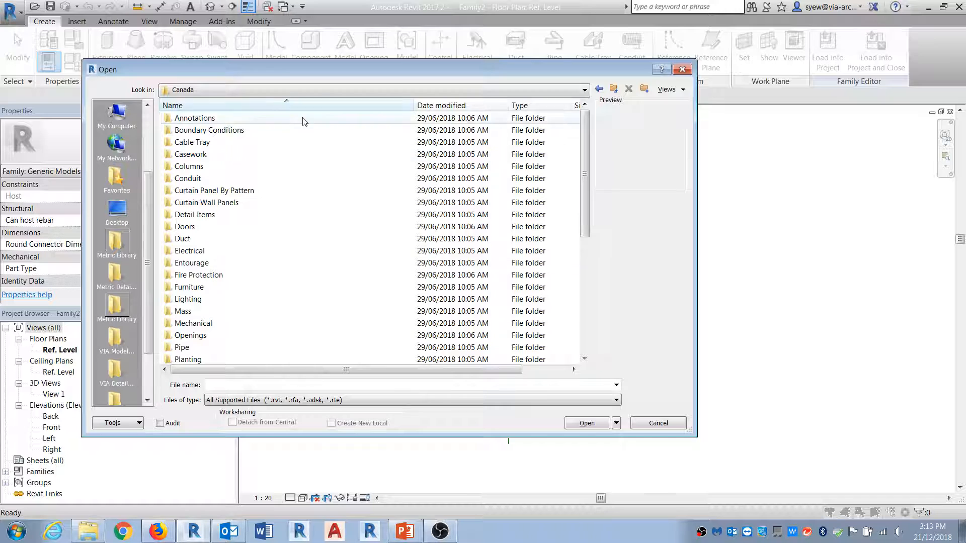
left_click(260, 91)
left_click(254, 160)
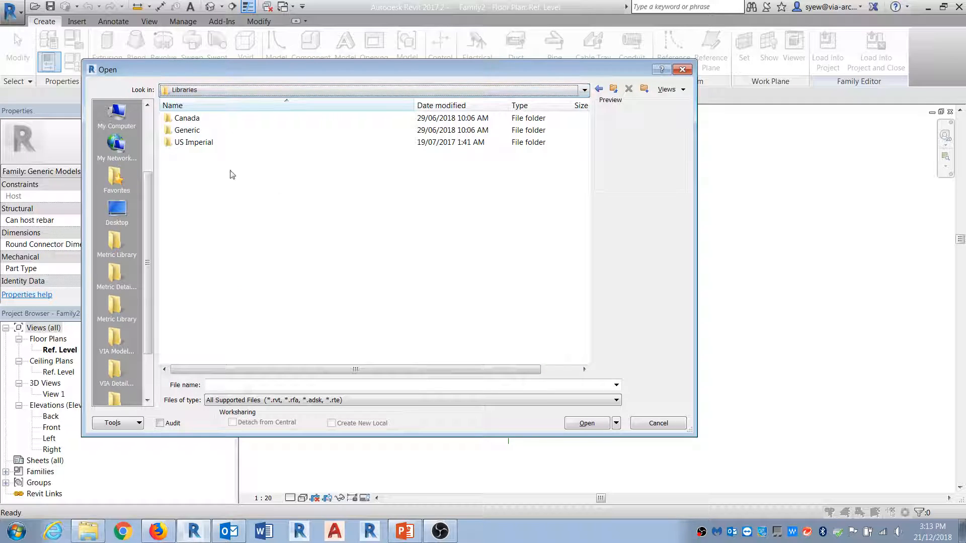
double_click(233, 143)
scroll(255, 258, "down", 7)
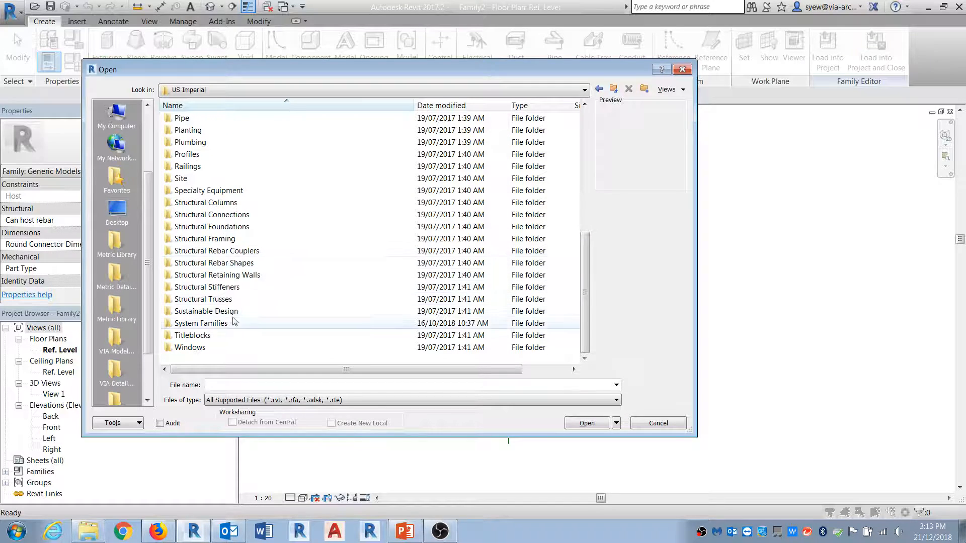
double_click(213, 240)
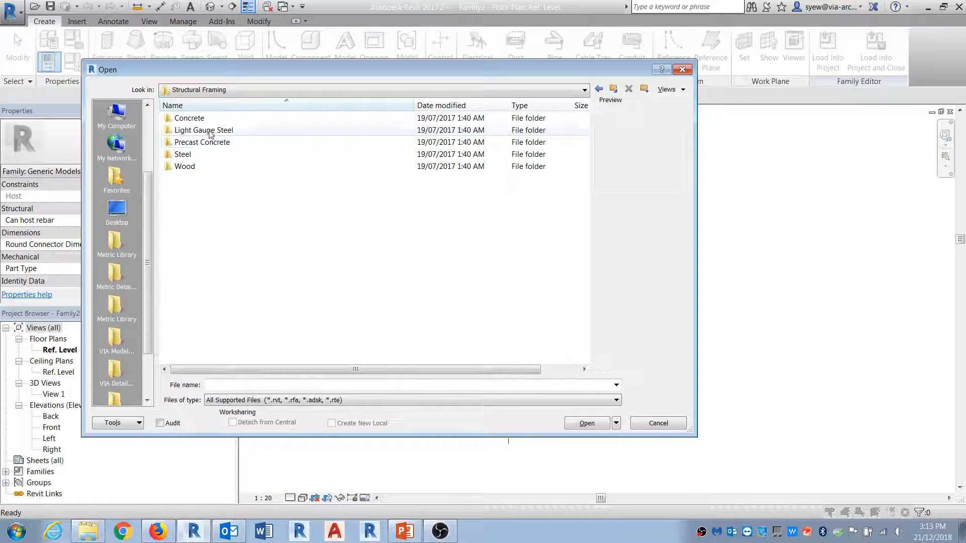
double_click(210, 131)
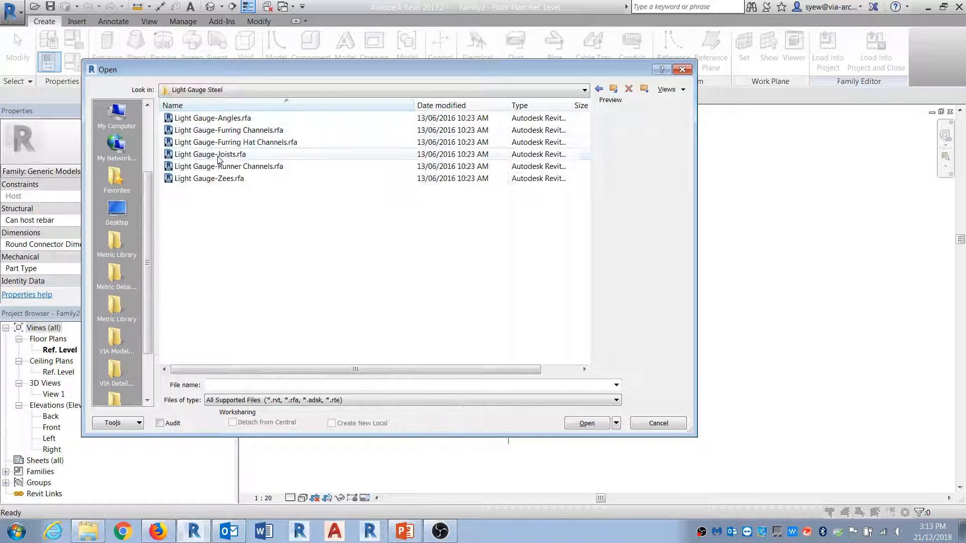
Preview the furring channel and joist families, and open Light Gauge-Joists.rfa.
left_click(264, 131)
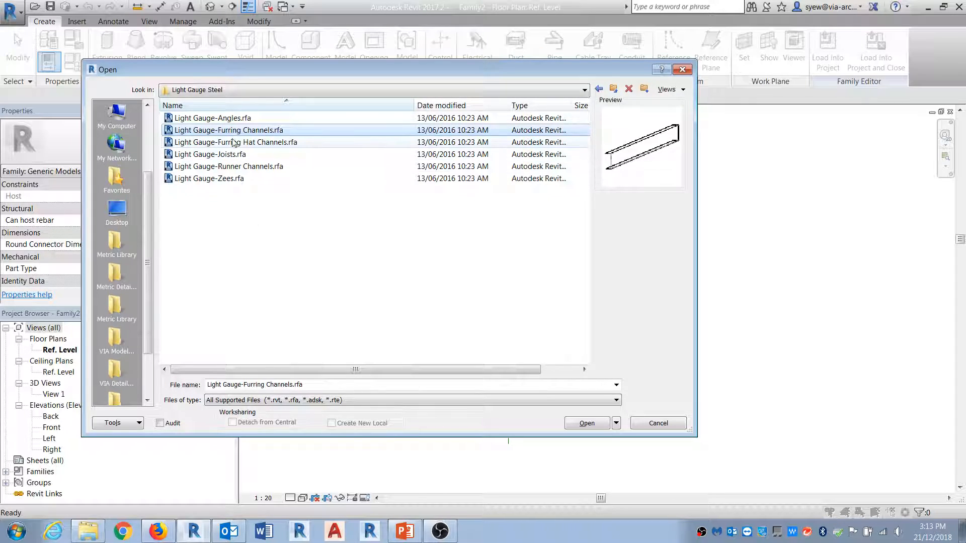
left_click(201, 146)
left_click(205, 156)
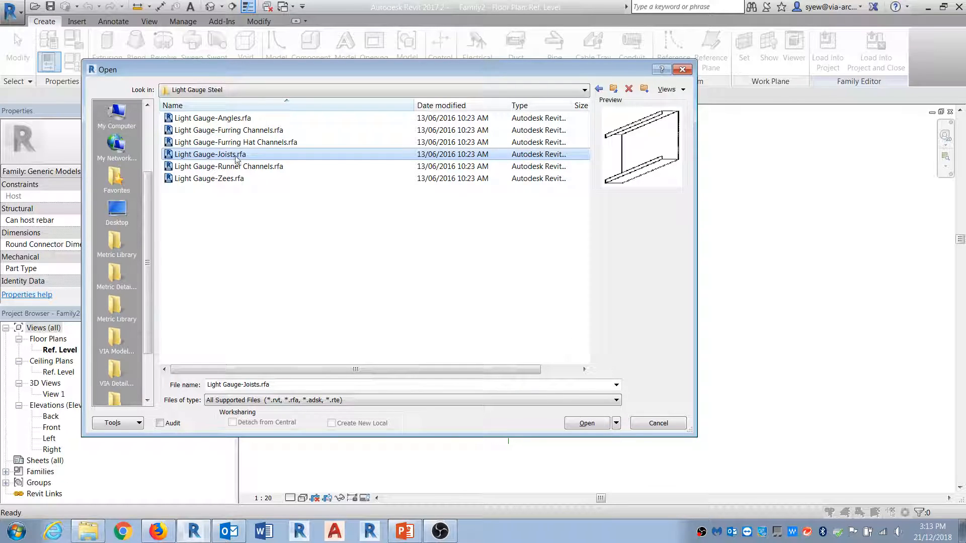
left_click(258, 130)
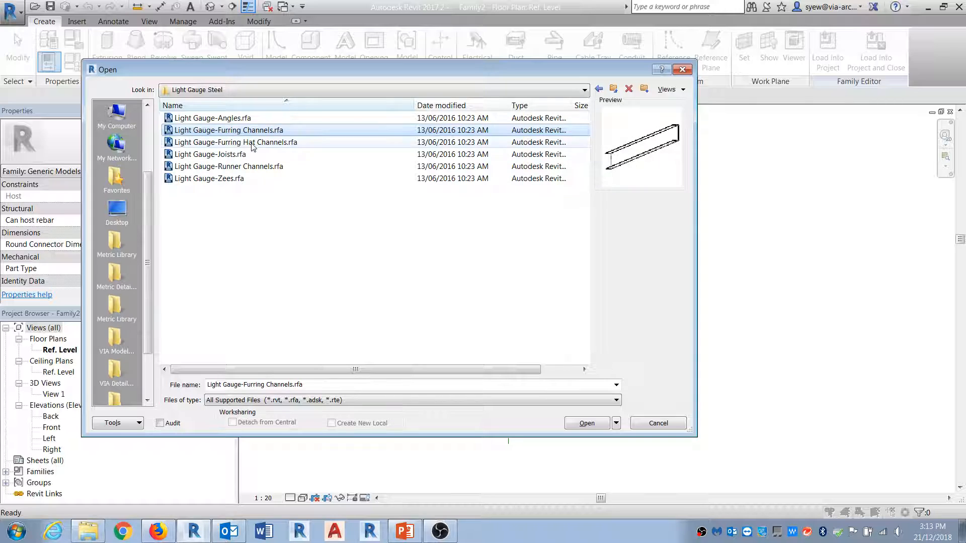
left_click(252, 154)
left_click(587, 424)
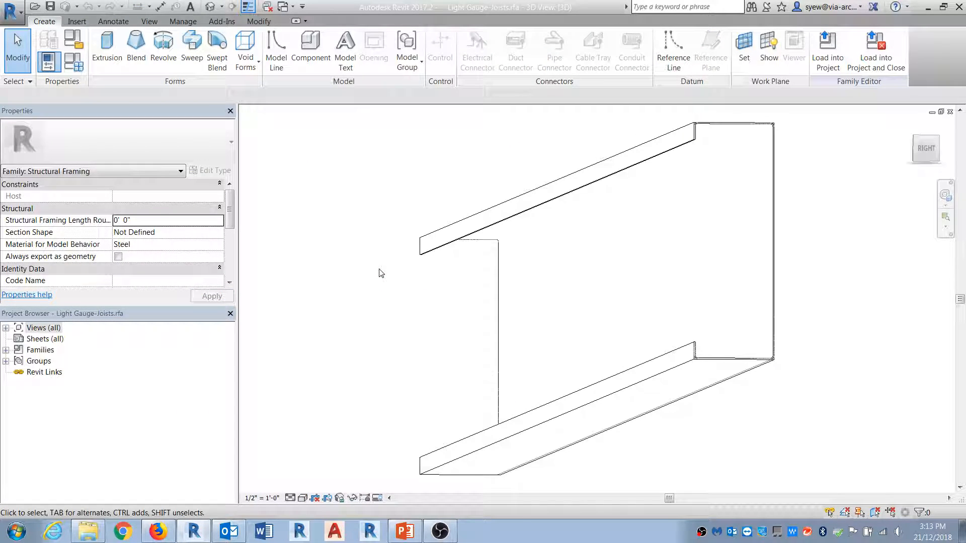
Load the light gauge joist family into Family2 only, leaving Project1 out.
left_click(827, 48)
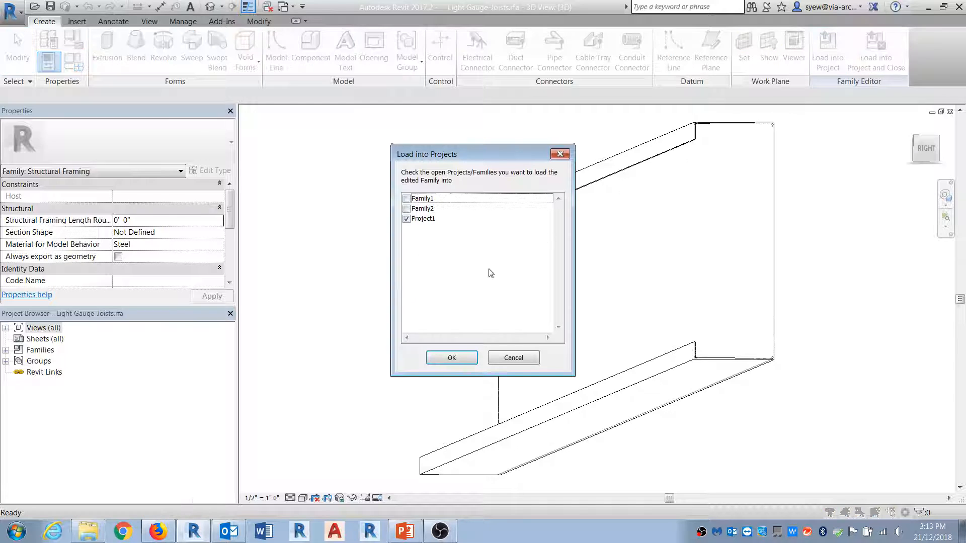
left_click(406, 220)
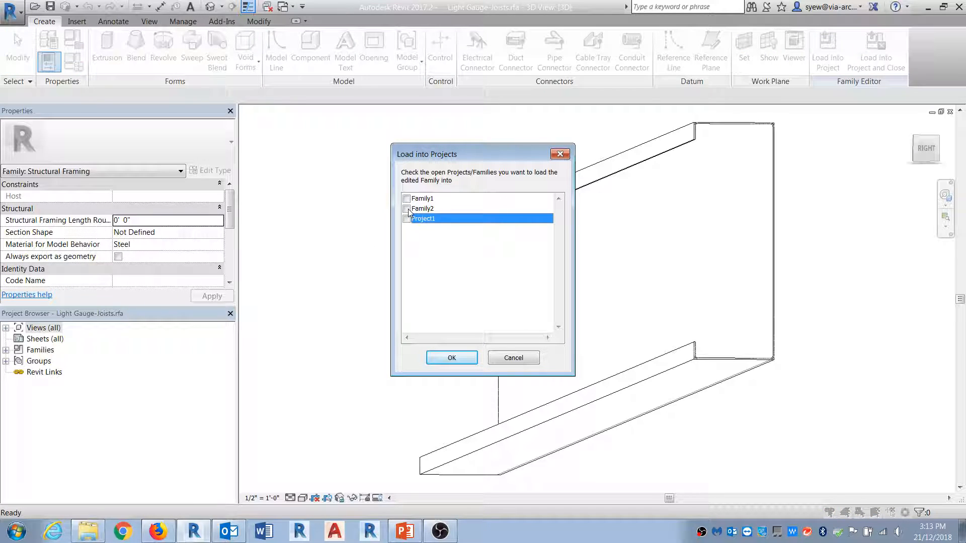
left_click(407, 209)
left_click(457, 358)
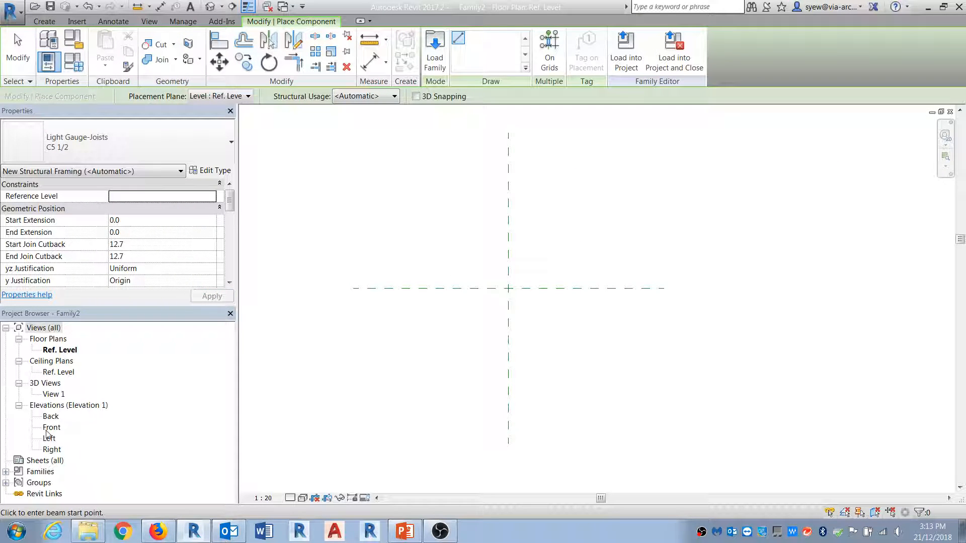
In the Front elevation, draw a horizontal reference plane about 1207 mm above Ref. Level across the vertical centre plane.
double_click(50, 427)
key("r")
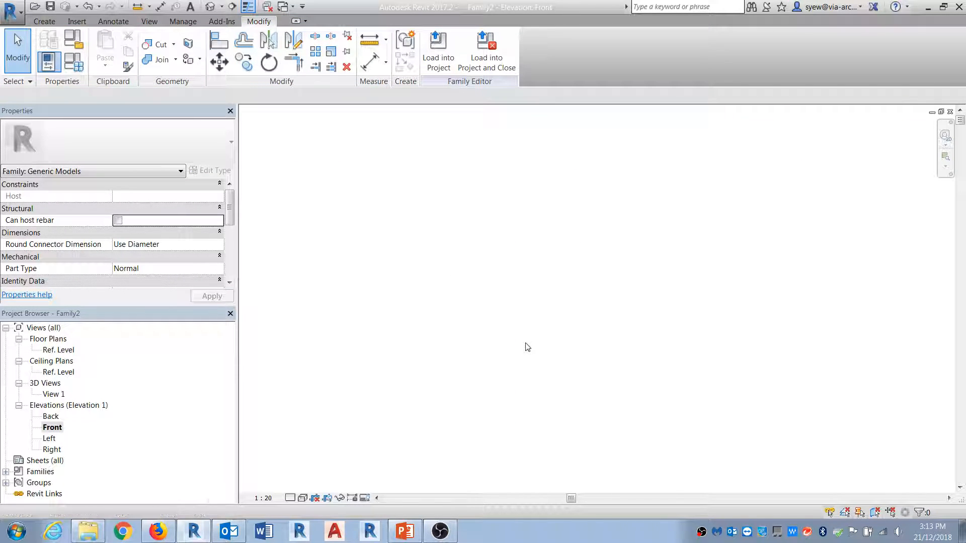
key("Escape")
middle_click(527, 343)
middle_click(528, 342)
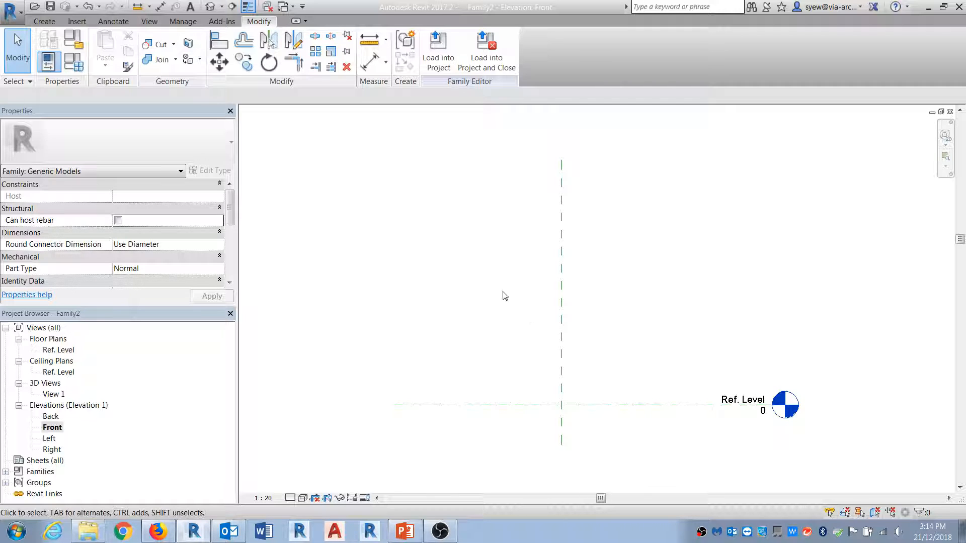
left_click(48, 21)
left_click(710, 52)
left_click(482, 272)
left_click(732, 270)
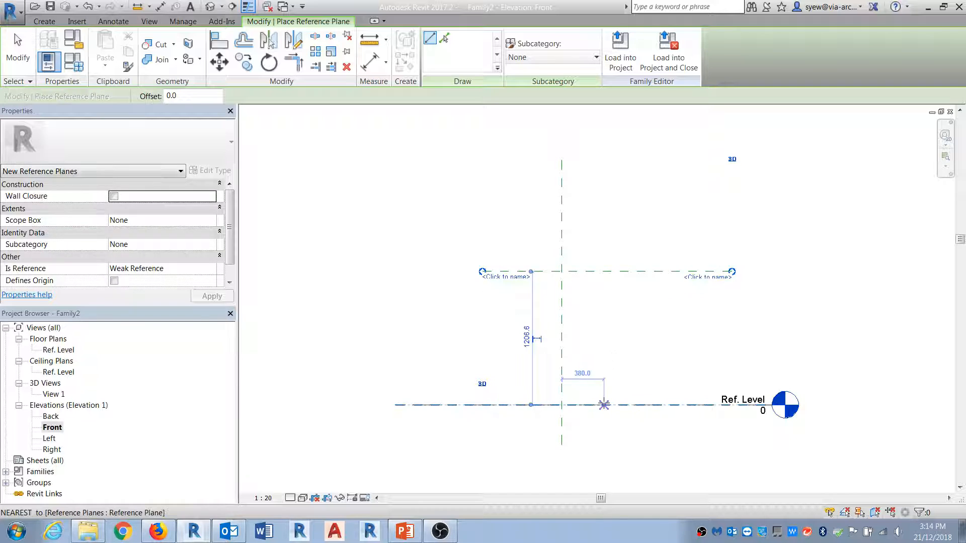
key("Escape")
key("Escape")
Set the family's length units to feet and fractional inches.
key("u")
key("n")
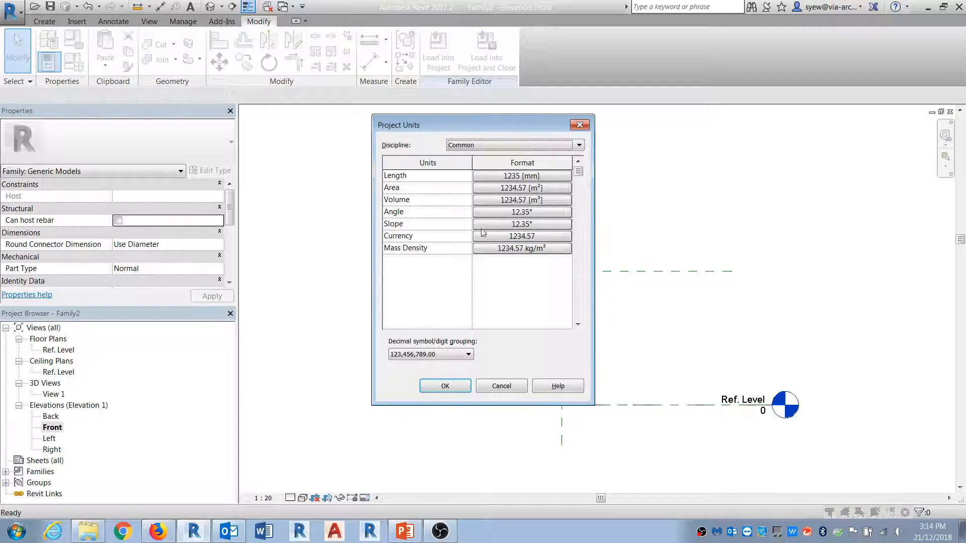
left_click(521, 175)
left_click(513, 196)
left_click(509, 215)
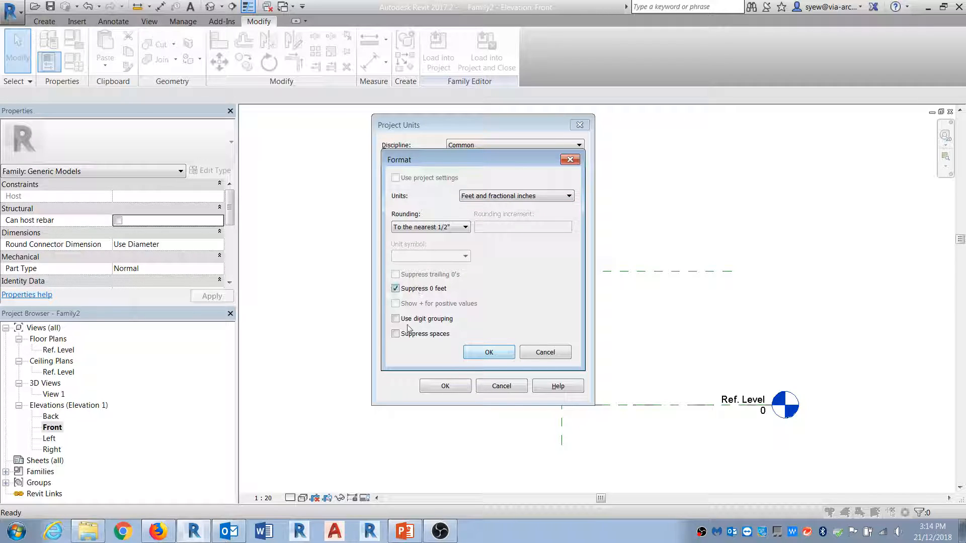
left_click(467, 355)
left_click(468, 387)
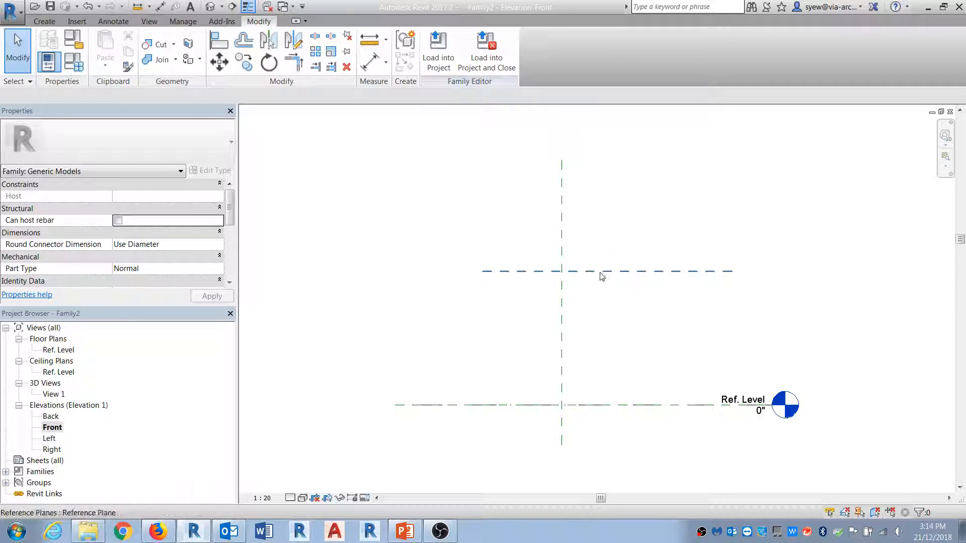
Set the horizontal reference plane's height above Ref. Level to 6'.
left_click(603, 272)
left_click(527, 355)
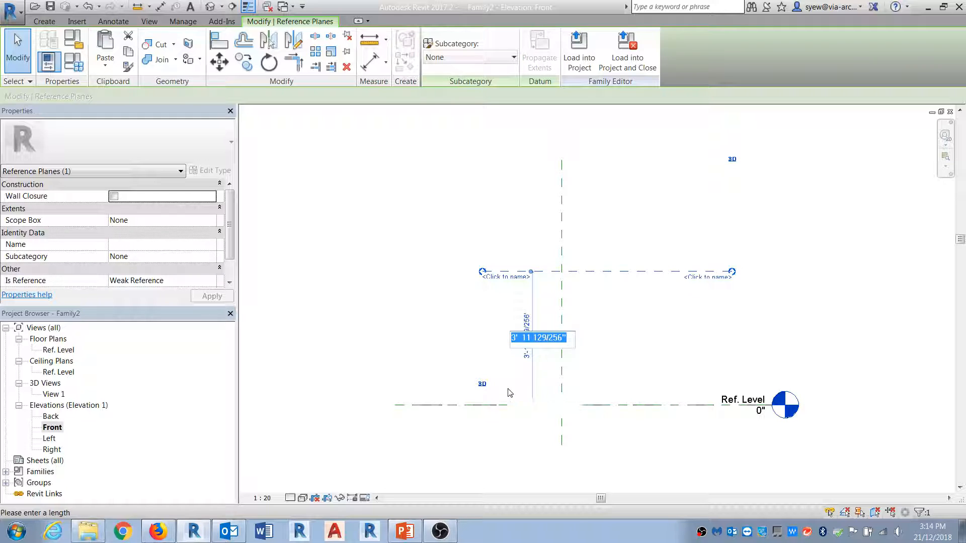
type("6'")
key("Return")
left_click(397, 224)
Add an aligned dimension between Ref. Level and the upper reference plane.
left_click(160, 6)
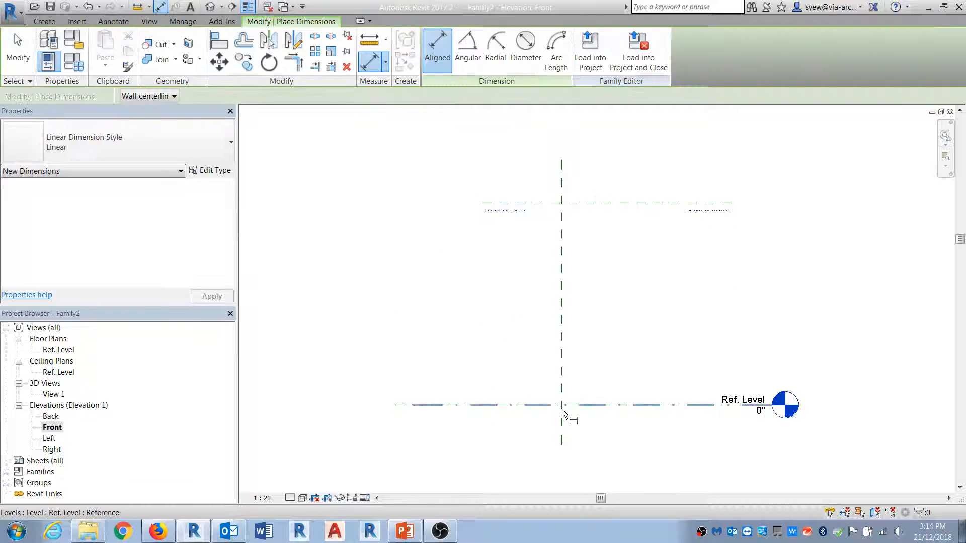
left_click(591, 405)
left_click(598, 204)
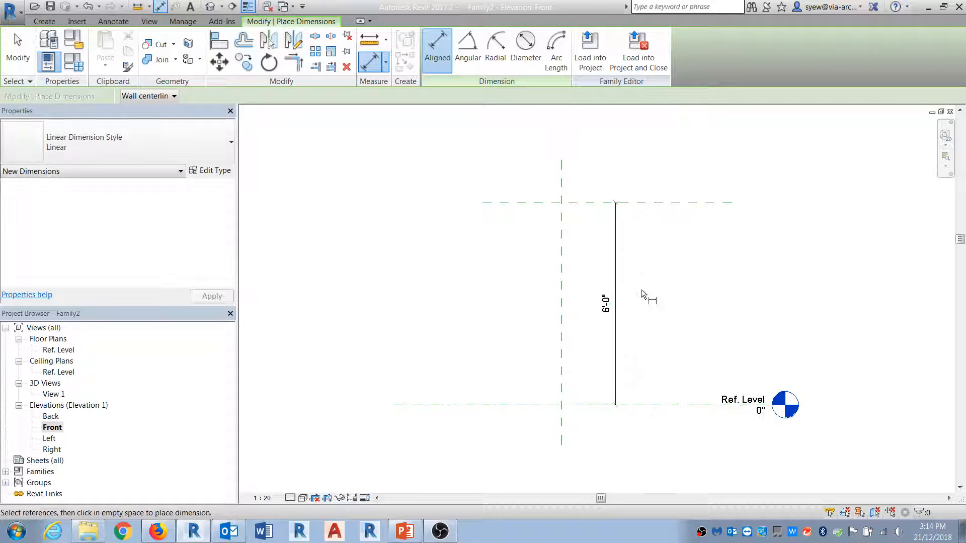
Label the 6'-0" dimension with a new instance family parameter named Height.
left_click(617, 254)
key("Escape")
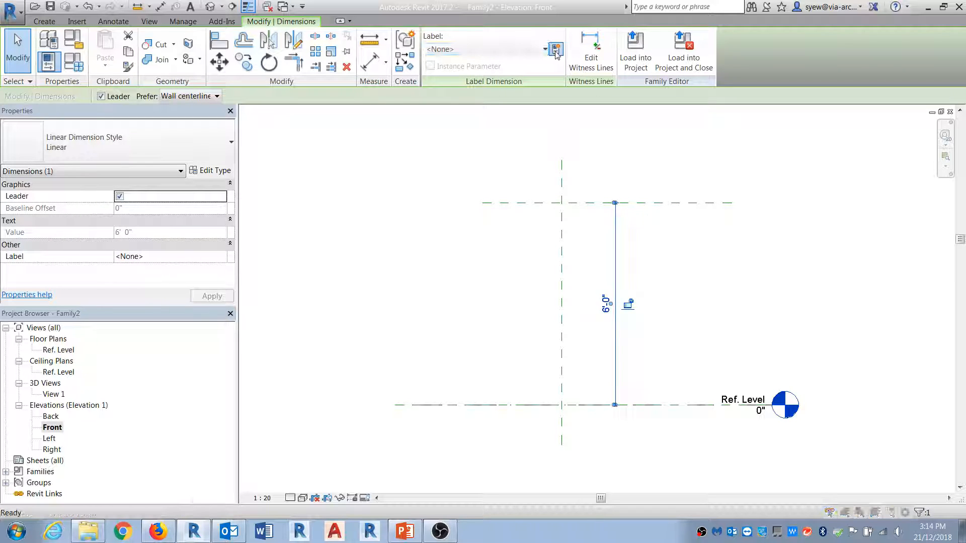
left_click(556, 49)
left_click(517, 284)
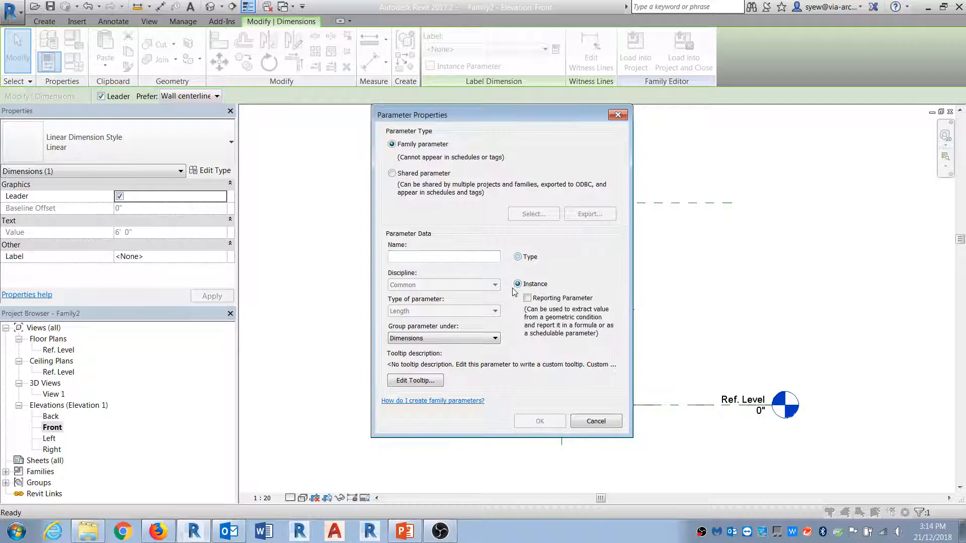
left_click(412, 255)
type("Height")
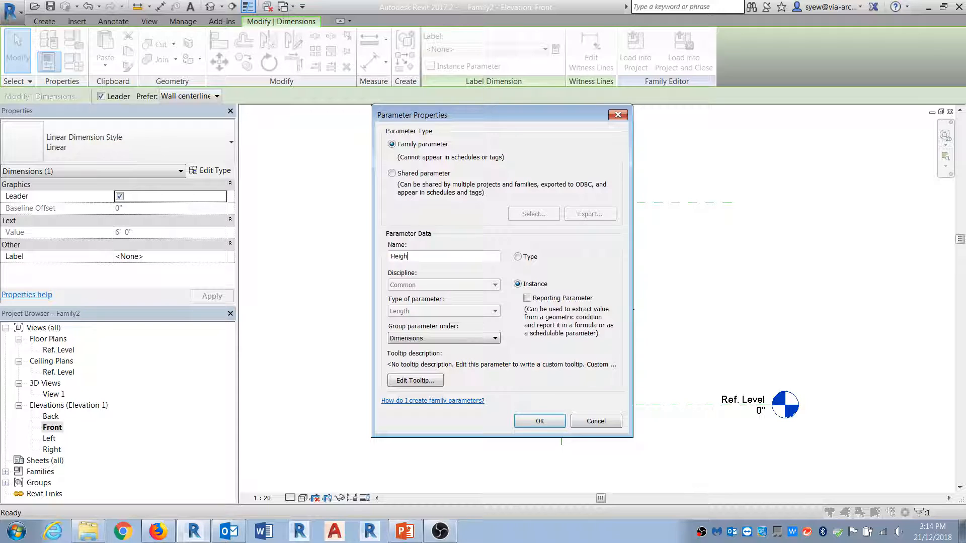
key("Return")
left_click(407, 226)
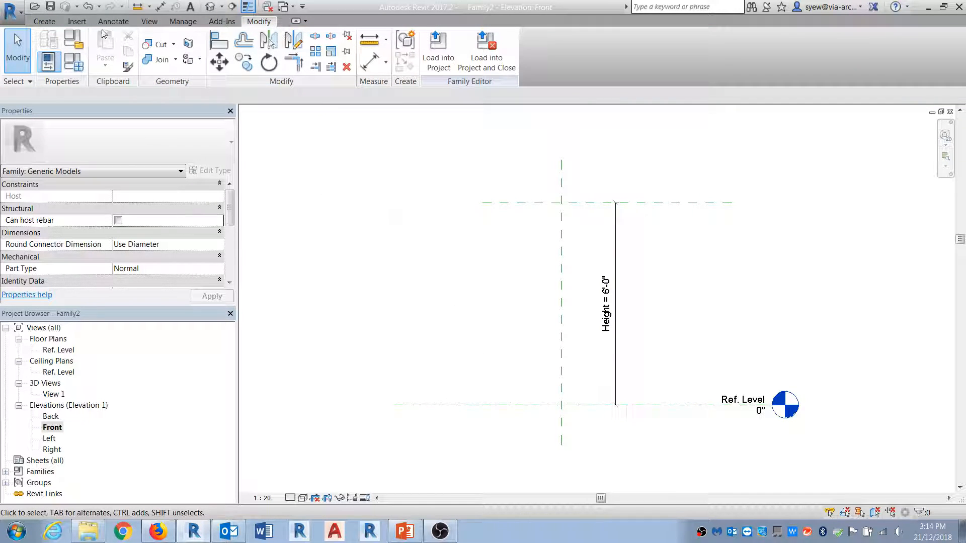
Place a Light Gauge-Joists C5 1/2 component along the vertical centre plane from Ref. Level up to the upper reference plane.
left_click(45, 22)
left_click(313, 45)
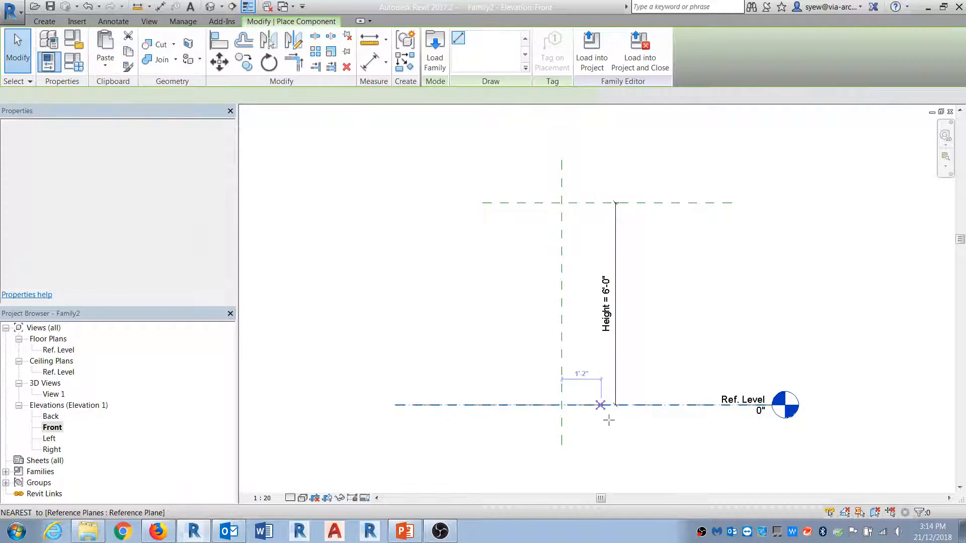
left_click(561, 405)
left_click(562, 202)
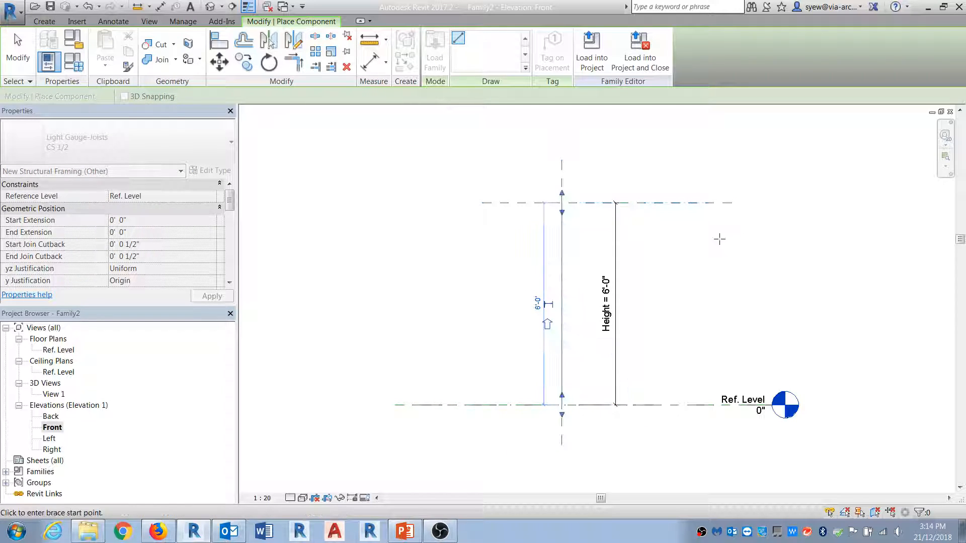
key("Escape")
key("Escape")
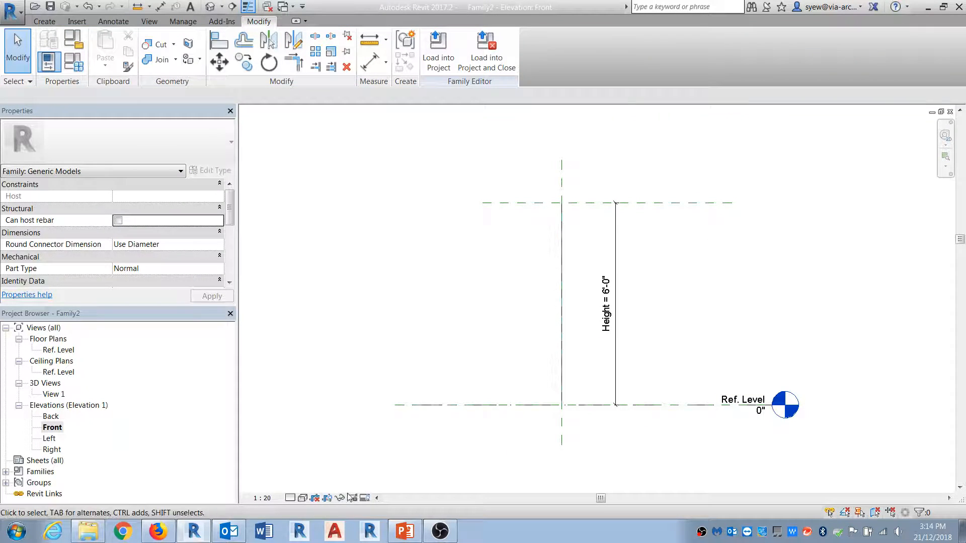
Set the Front elevation's detail level to Fine and open the default 3D view of the stud.
left_click(292, 498)
left_click(312, 484)
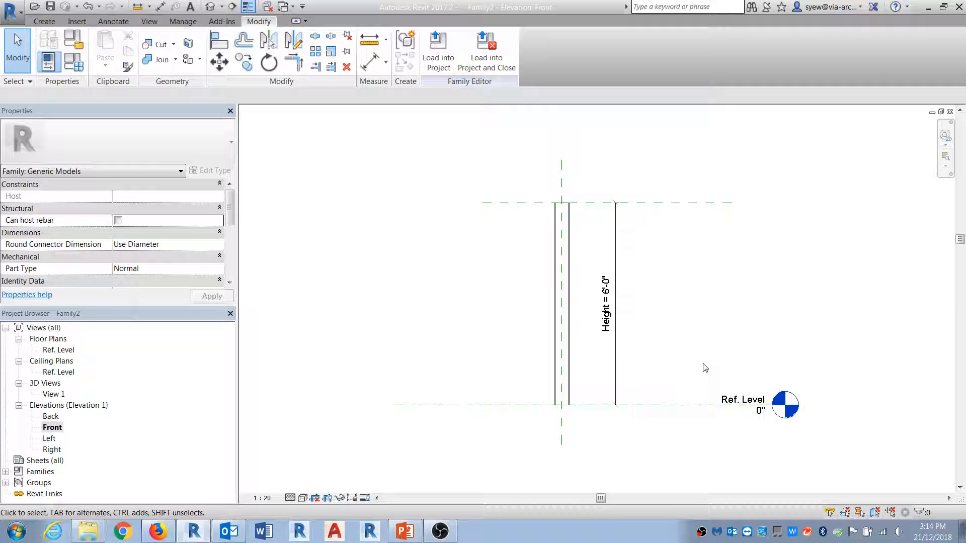
left_click(210, 7)
middle_click_drag(755, 266, 590, 127, "shift")
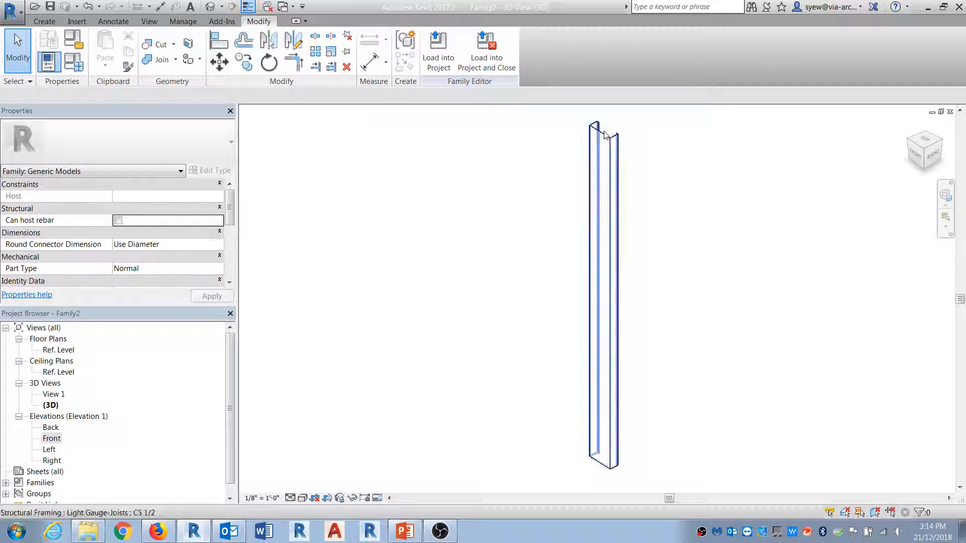
Associate the stud's End Attachment Elevation with the Height family parameter.
left_click(592, 131)
left_click_drag(230, 202, 230, 247)
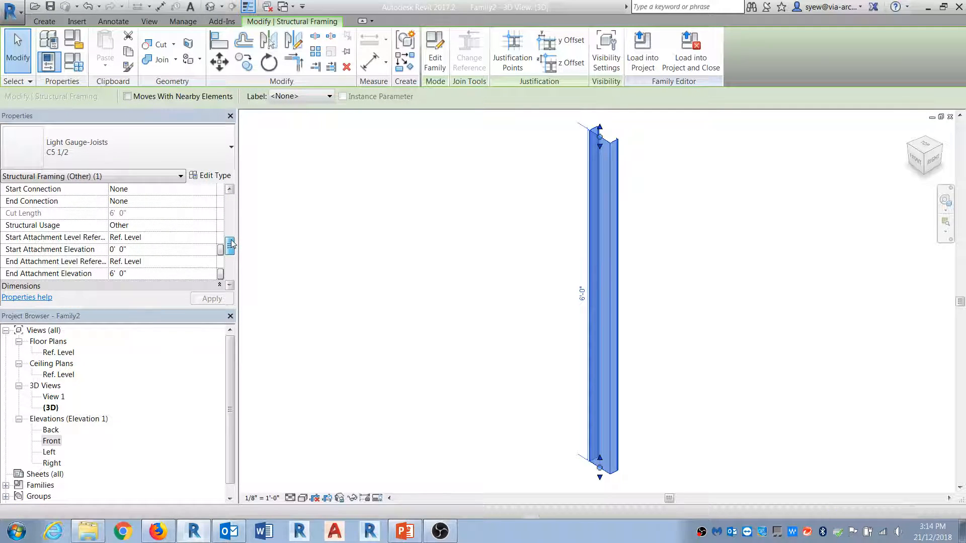
left_click(220, 274)
left_click(460, 254)
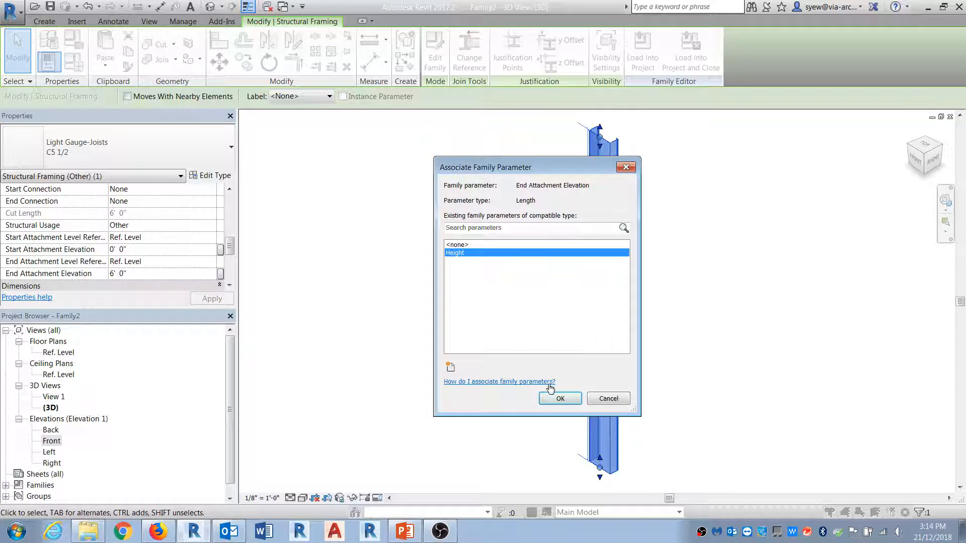
left_click(560, 398)
Set the family's Height parameter to 8' and return to the Front elevation.
left_click(73, 41)
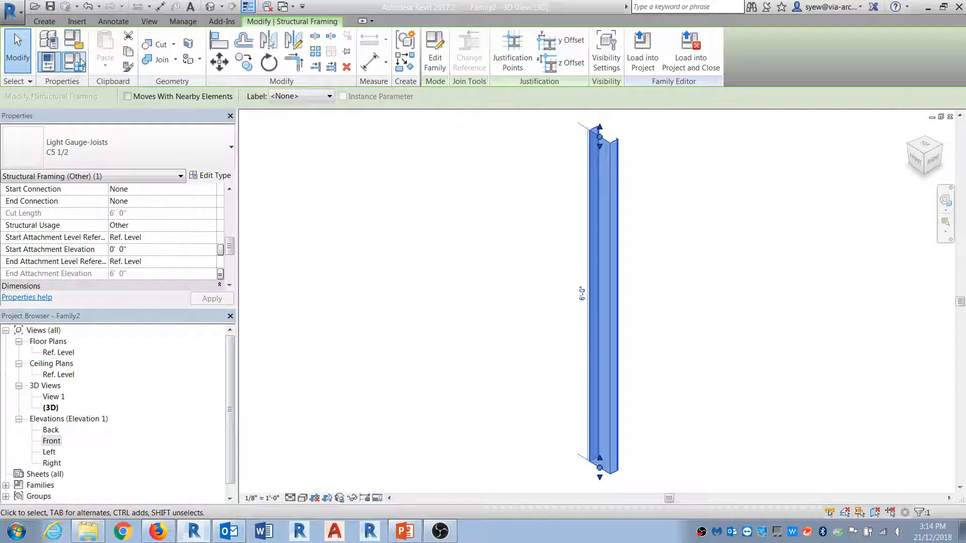
left_click(586, 184)
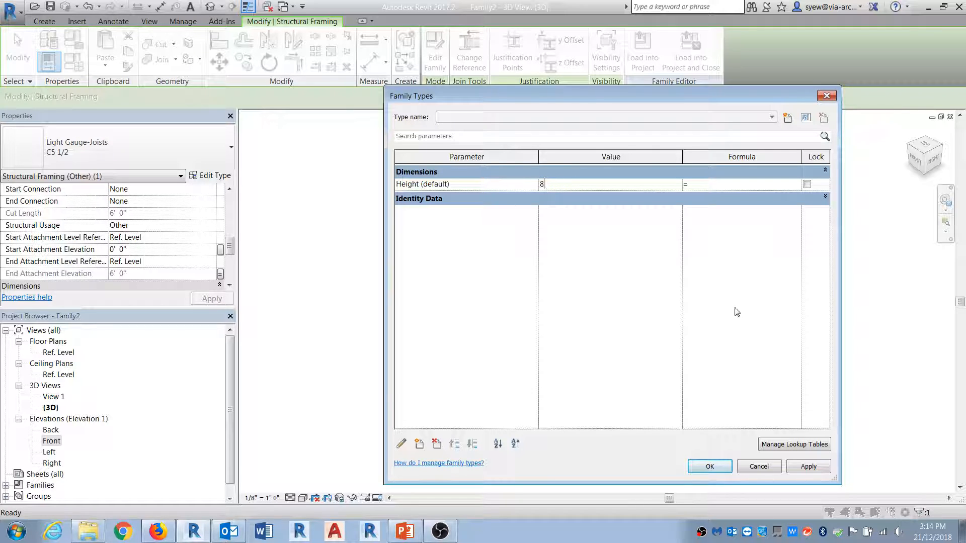
left_click(710, 467)
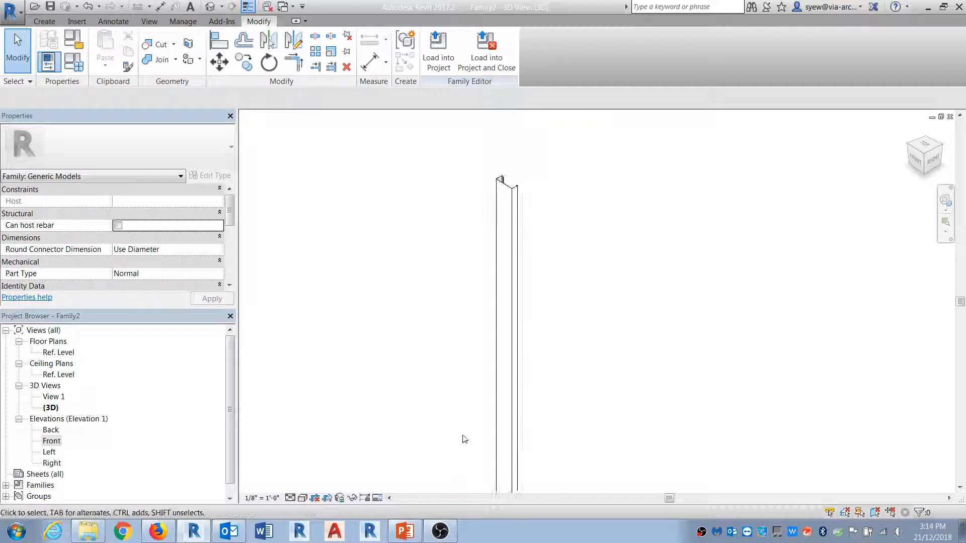
double_click(54, 441)
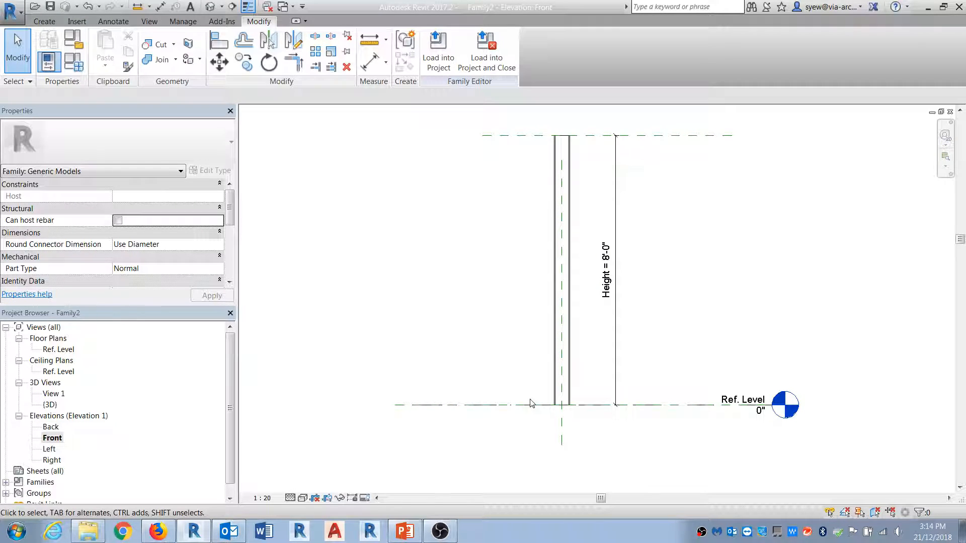
Review the C5 1/2 stud's type properties and close them without changing anything.
left_click(565, 363)
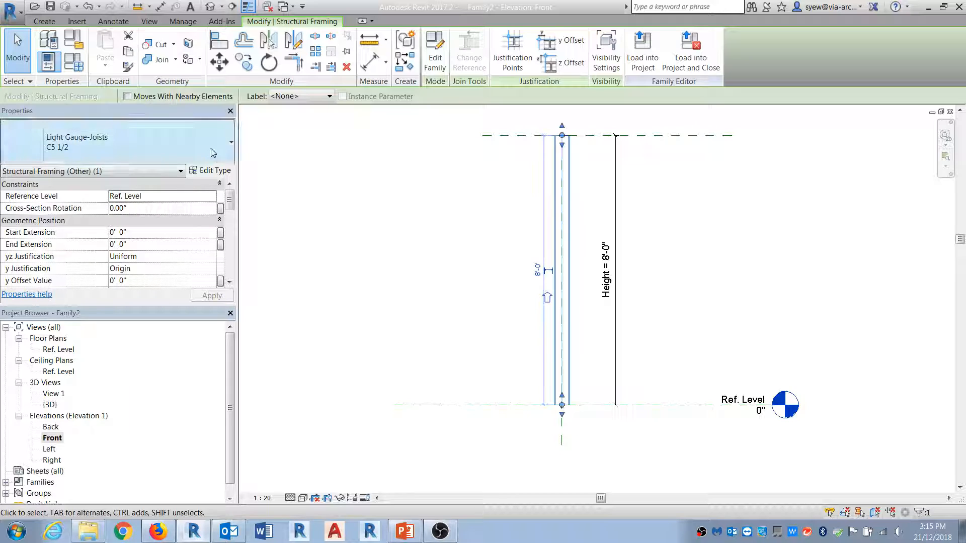
left_click(216, 170)
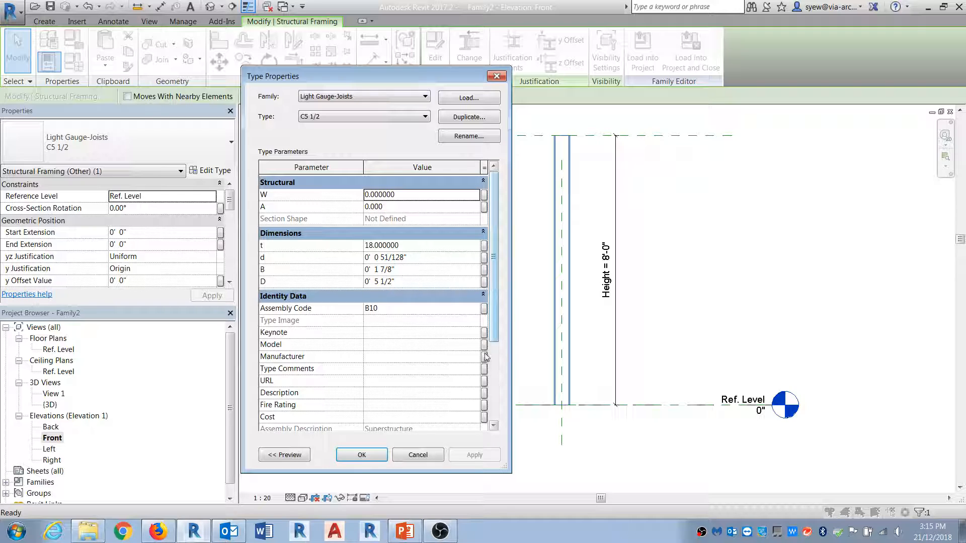
key("Escape")
key("Escape")
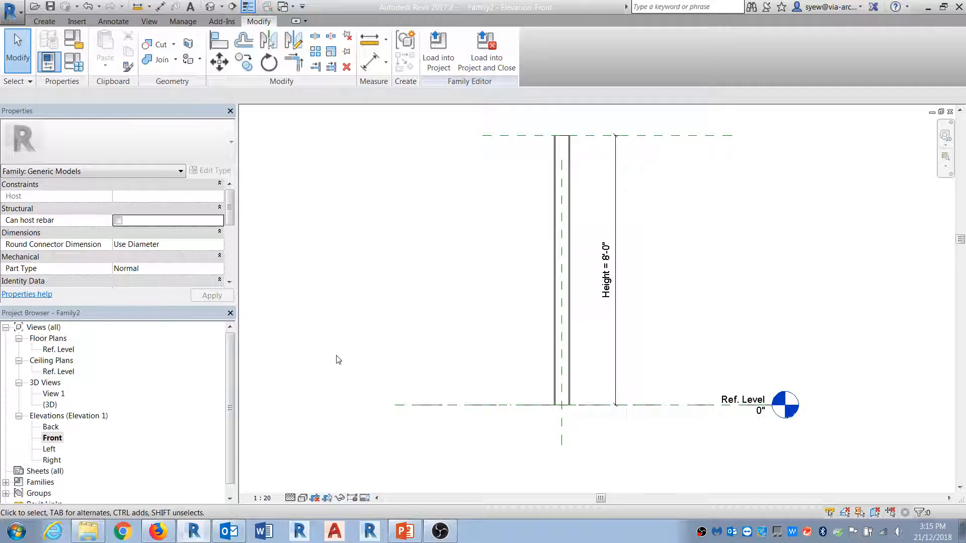
left_click(11, 11)
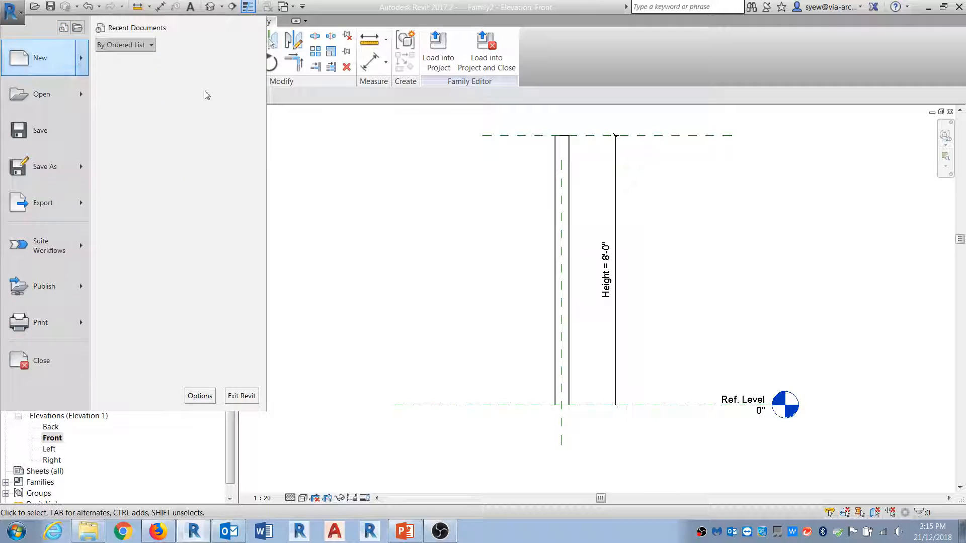
left_click(177, 106)
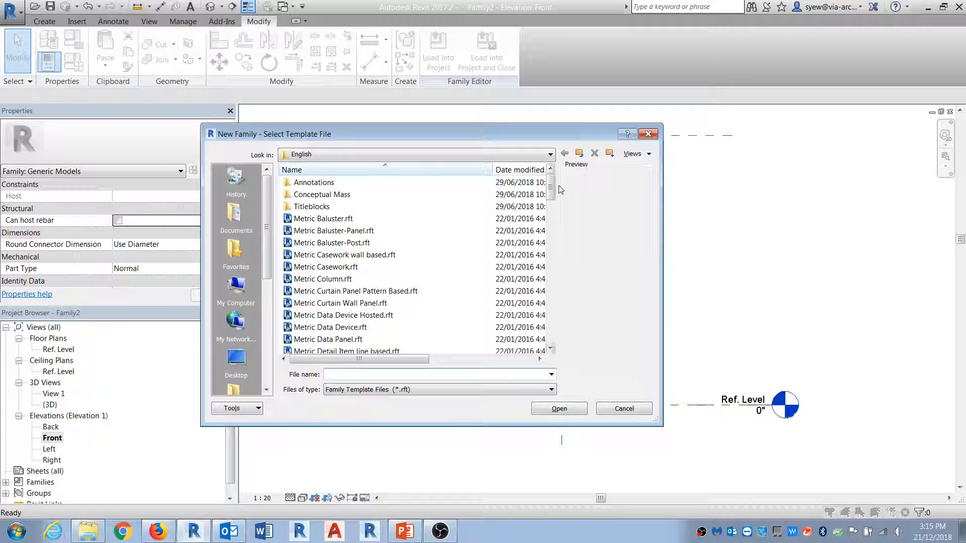
left_click(642, 411)
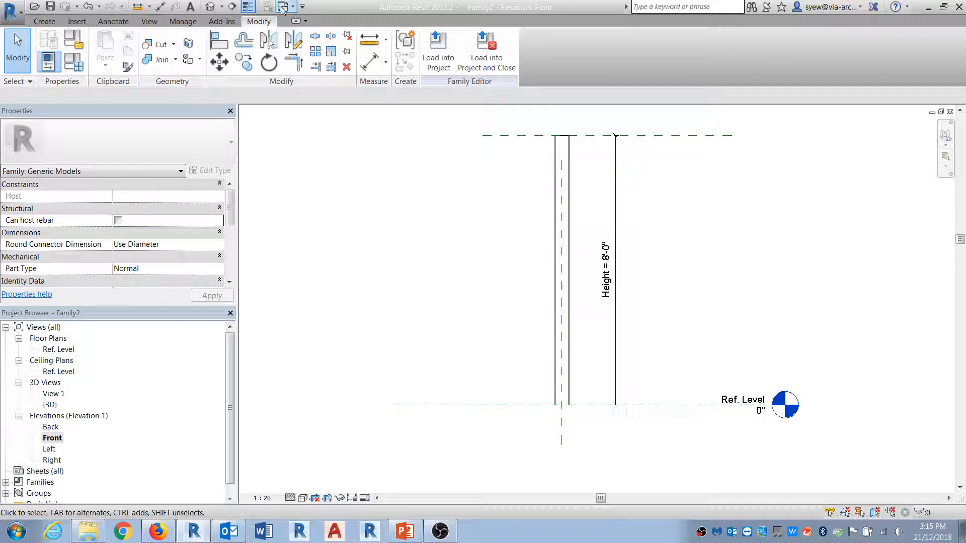
left_click(949, 111)
left_click(523, 267)
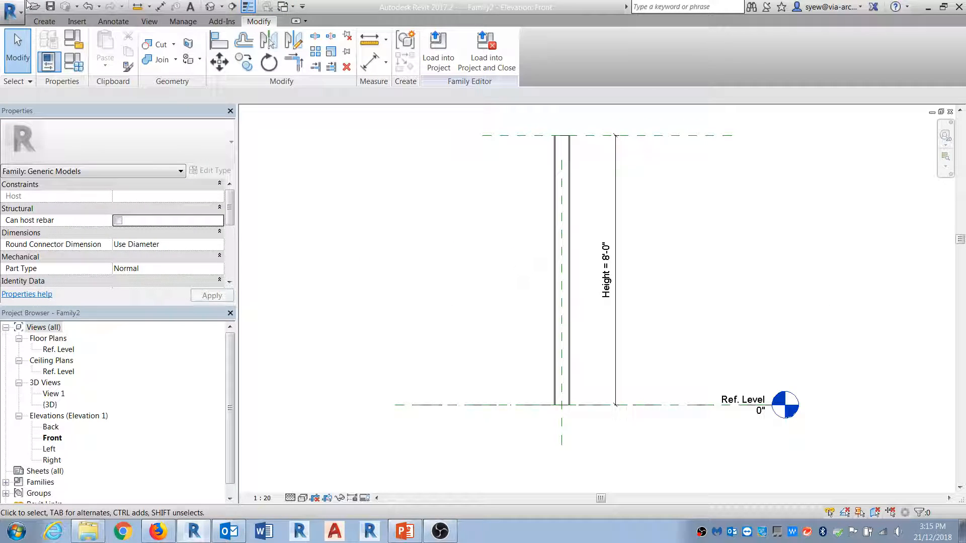
Create a new family from the Metric Curtain Wall Panel.rft template.
left_click(11, 10)
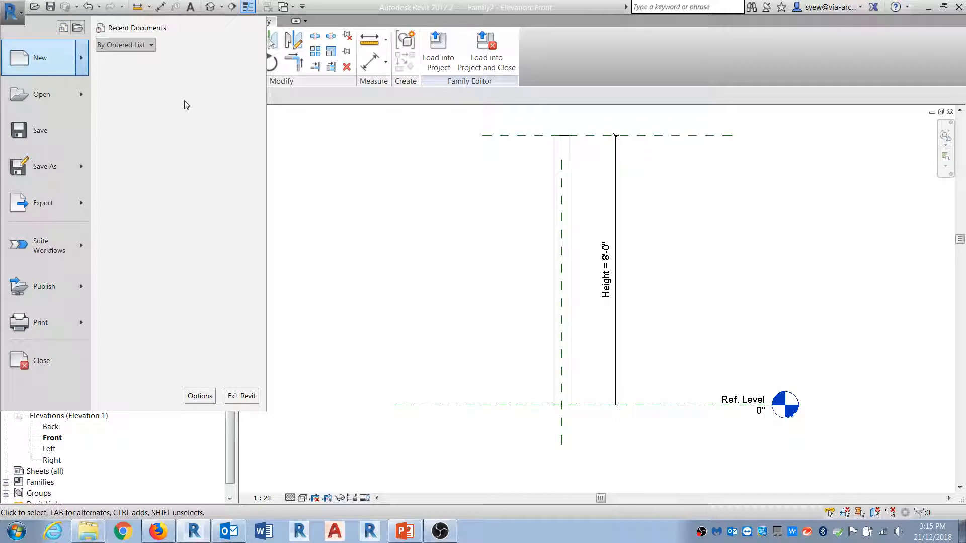
left_click(184, 101)
left_click_drag(553, 183, 548, 250)
scroll(312, 252, "up", 10)
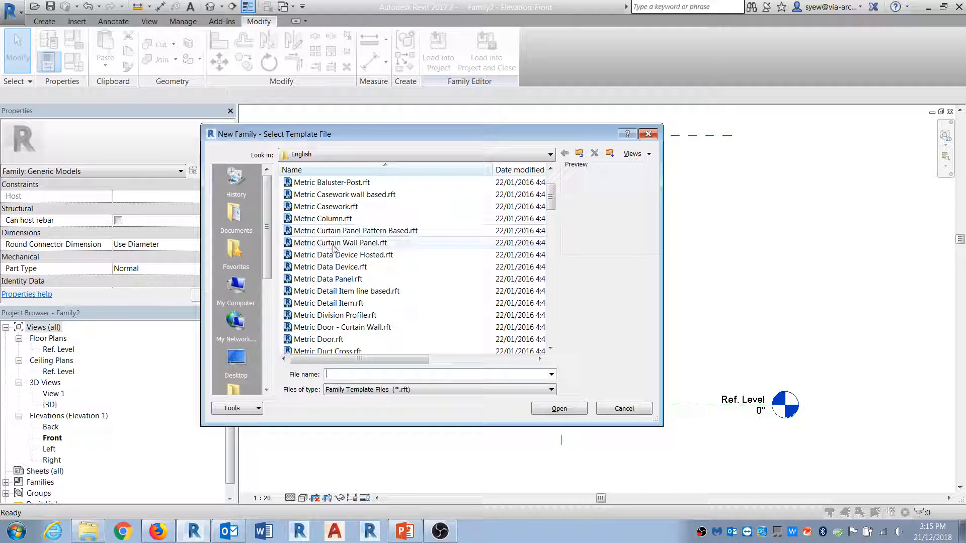
left_click(334, 244)
left_click(559, 408)
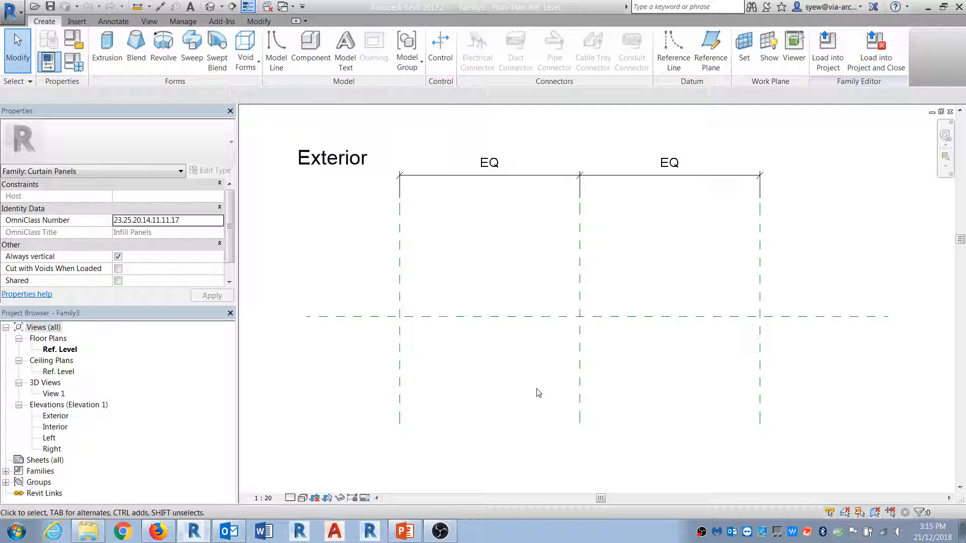
Draw two horizontal reference planes across the plan, one about 1'-6" above the horizontal centre plane and one a similar distance below it.
left_click(711, 48)
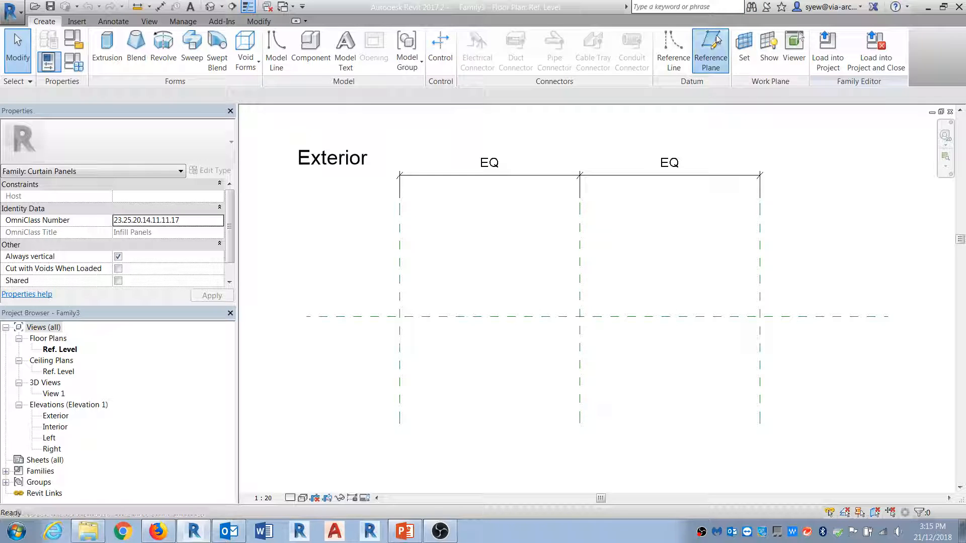
left_click(350, 260)
left_click(815, 260)
left_click(341, 369)
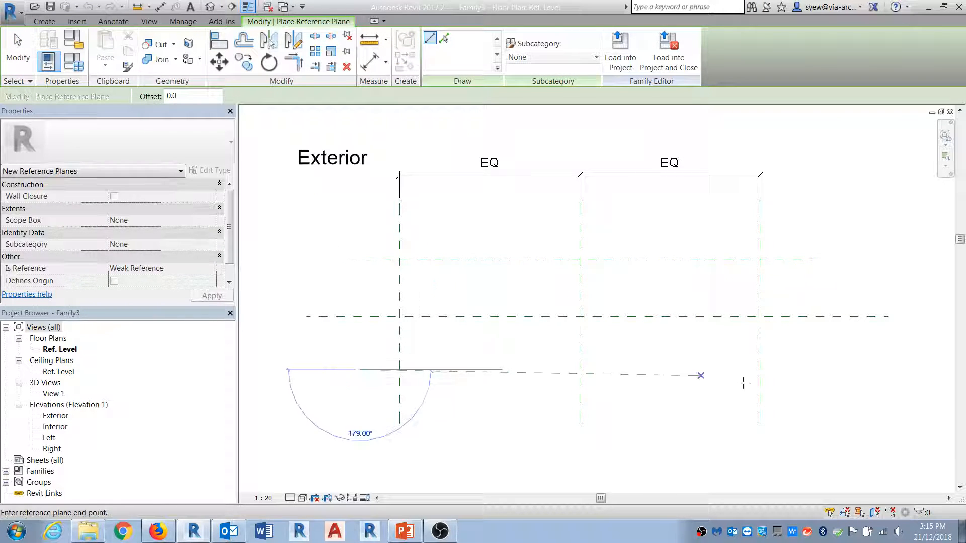
left_click(863, 370)
key("Escape")
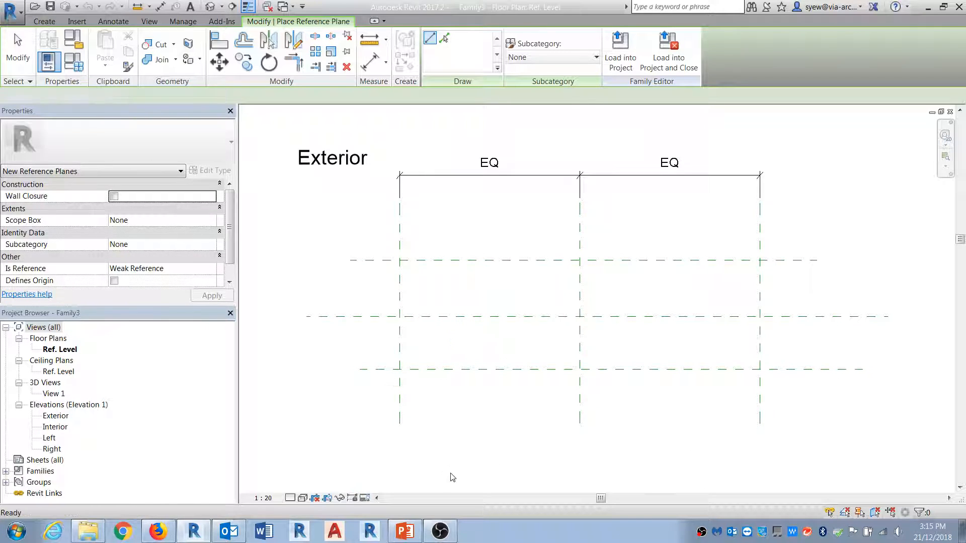
key("Escape")
Set the curtain panel family's length units to feet and fractional inches, rounded to the nearest 1/256".
key("u")
key("n")
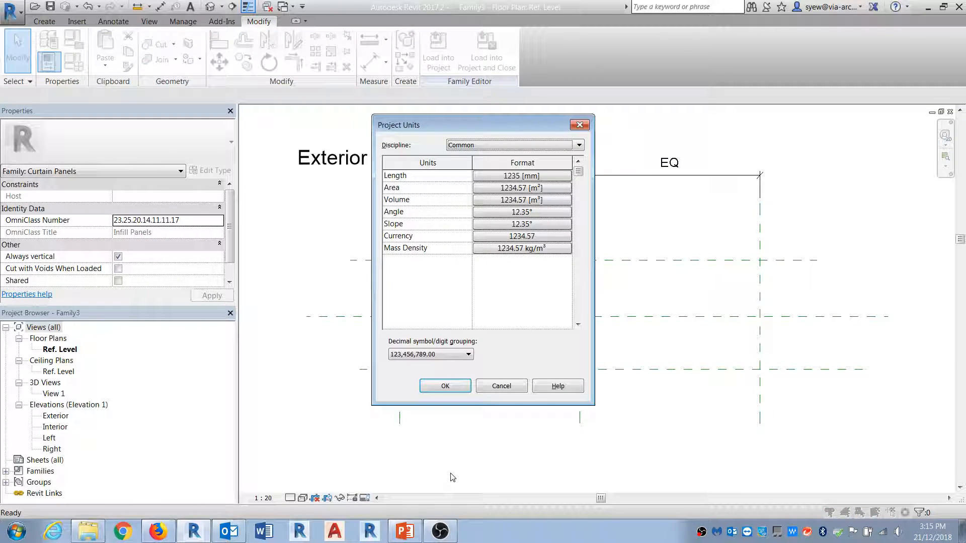
left_click(529, 176)
left_click(516, 196)
left_click(508, 214)
left_click(458, 228)
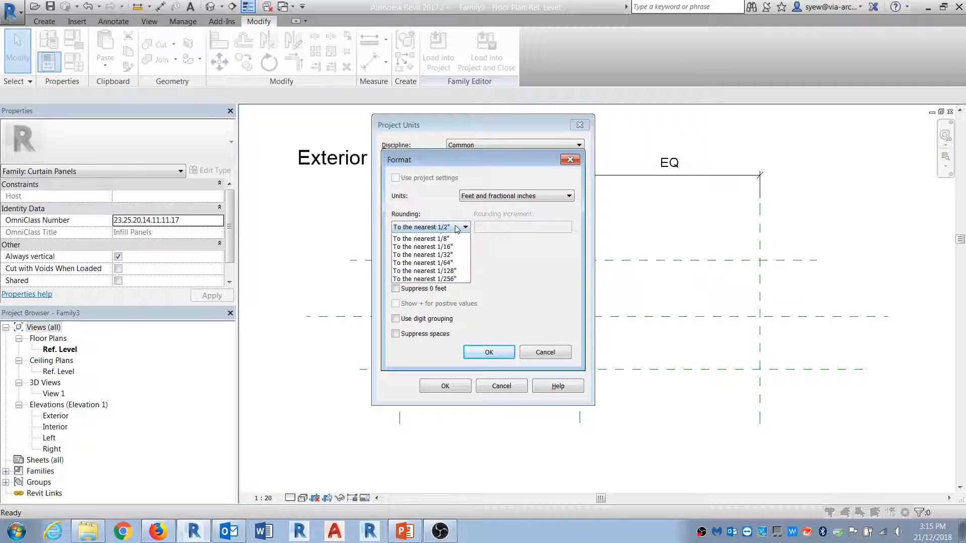
left_click(424, 318)
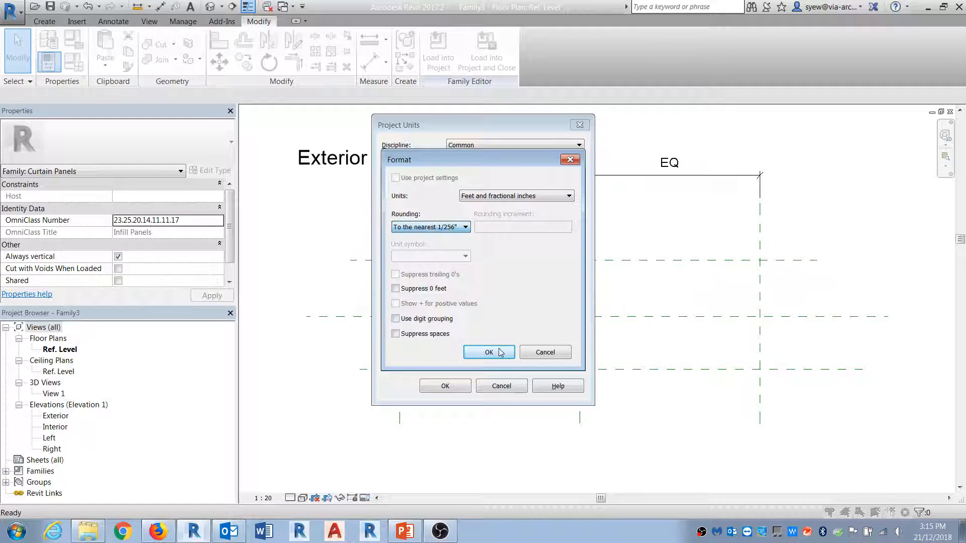
left_click(488, 352)
left_click(445, 387)
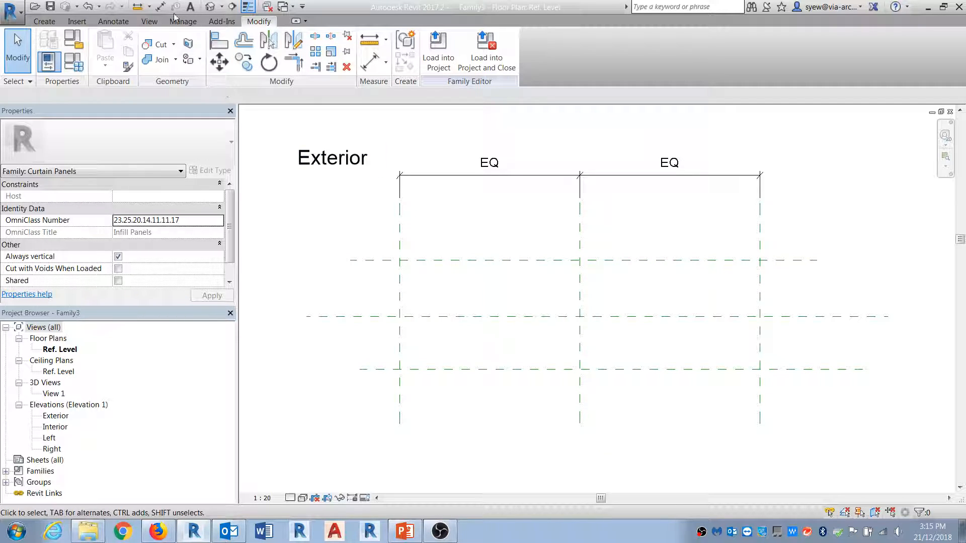
Add aligned dimensions from the horizontal centre plane to the upper reference plane and between the upper and lower reference planes.
left_click(160, 6)
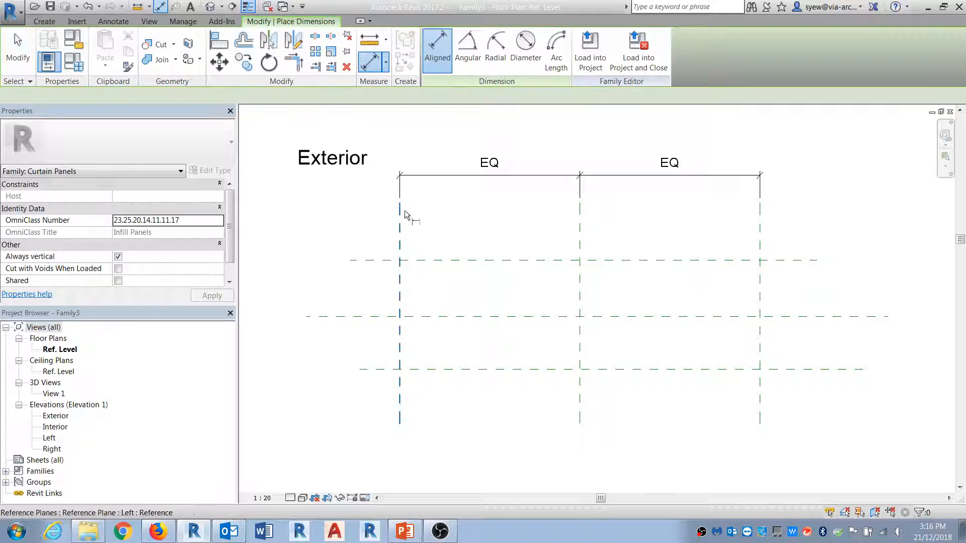
left_click(431, 316)
left_click(438, 260)
left_click(314, 278)
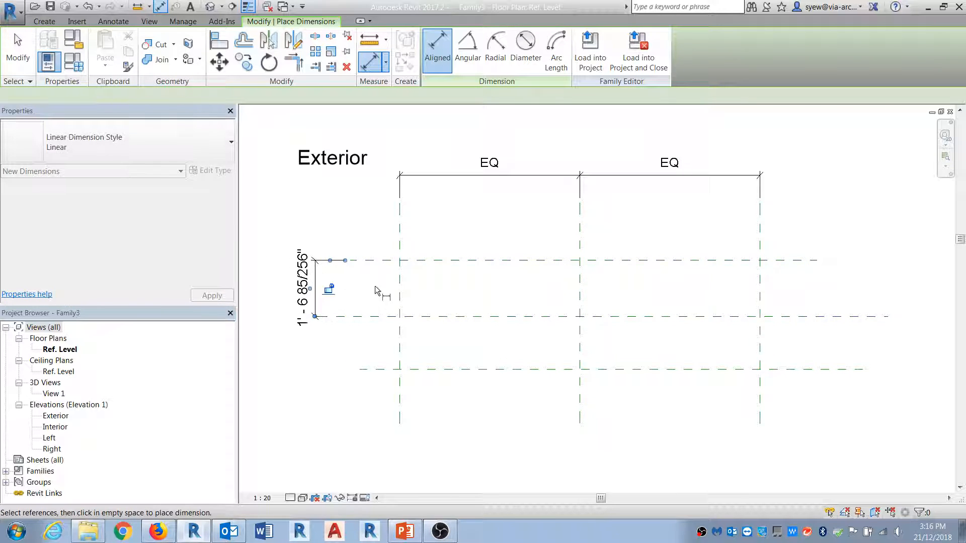
left_click(372, 260)
left_click(382, 369)
middle_click_drag(322, 418, 413, 418)
left_click(320, 417)
key("Escape")
key("Escape")
Set the upper reference plane's distance from the horizontal centre plane to 1'-6".
left_click(405, 291)
key("Escape")
left_click(512, 260)
left_click(404, 290)
type("1' - 6\"")
key("Return")
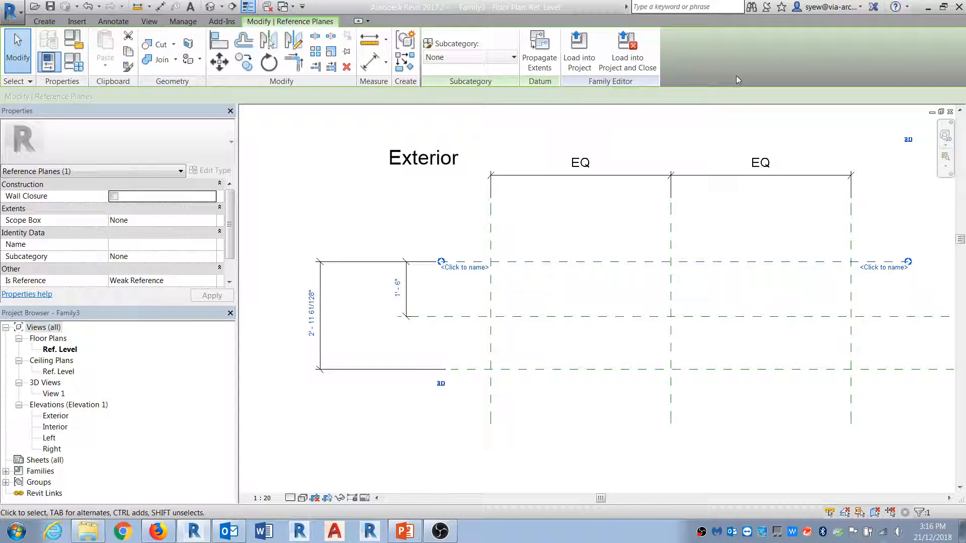
Set the distance between the upper and lower horizontal reference planes to 3'-0" by repositioning the lower plane.
key("Escape")
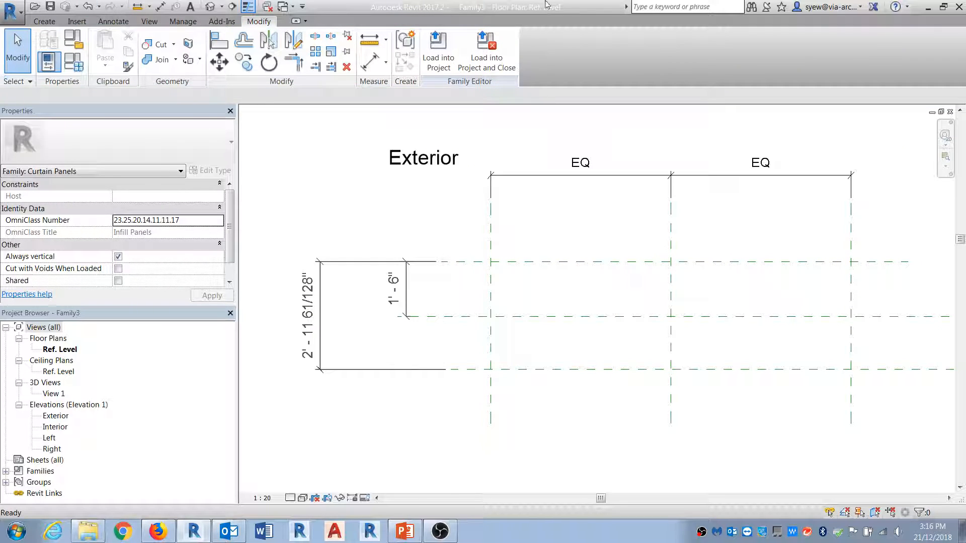
scroll(192, 431, "down", 1)
left_click(502, 378)
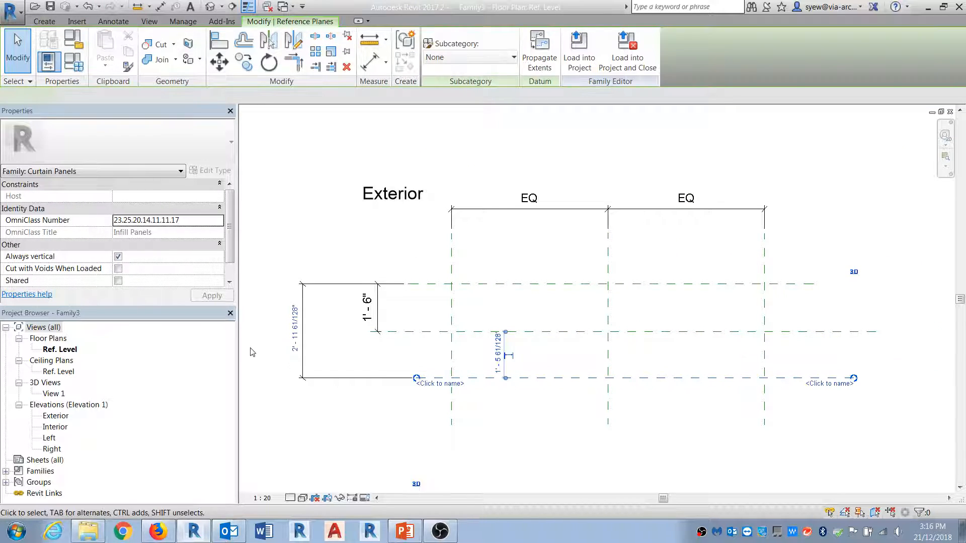
left_click(293, 345)
type("3'")
key("Return")
left_click(409, 393)
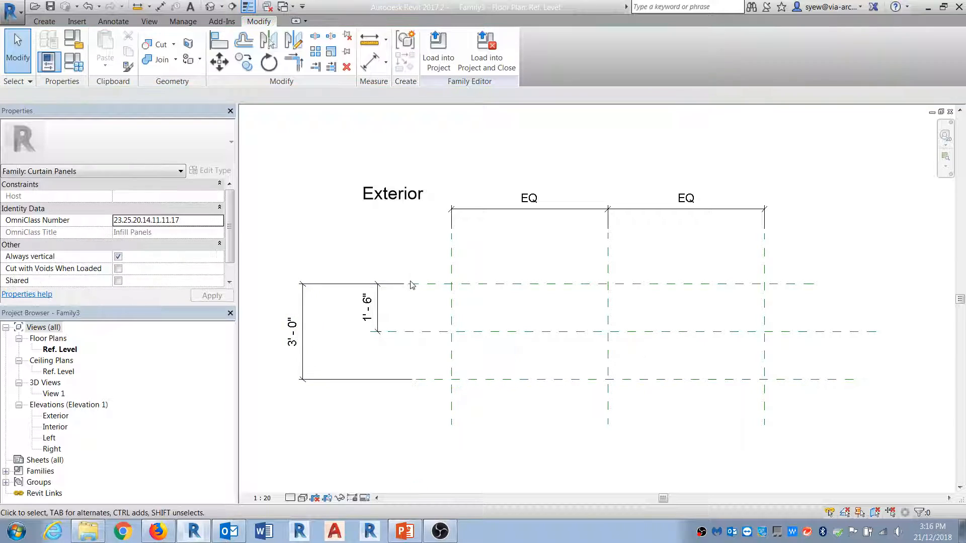
Label the 1'-6" dimension with a new type parameter Ext Offset and the 3'-0" dimension with a new type parameter Int Offset.
left_click(372, 304)
left_click(555, 49)
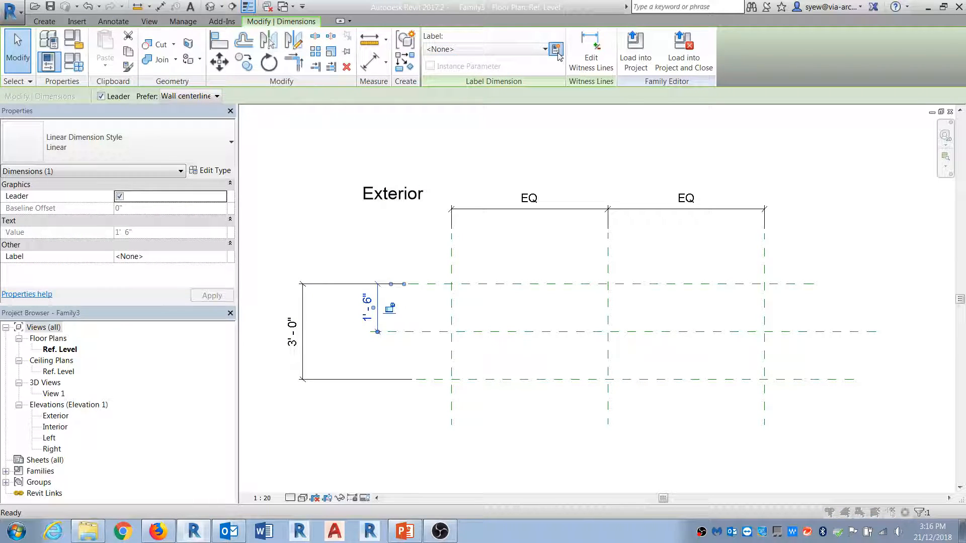
type("Ext Of")
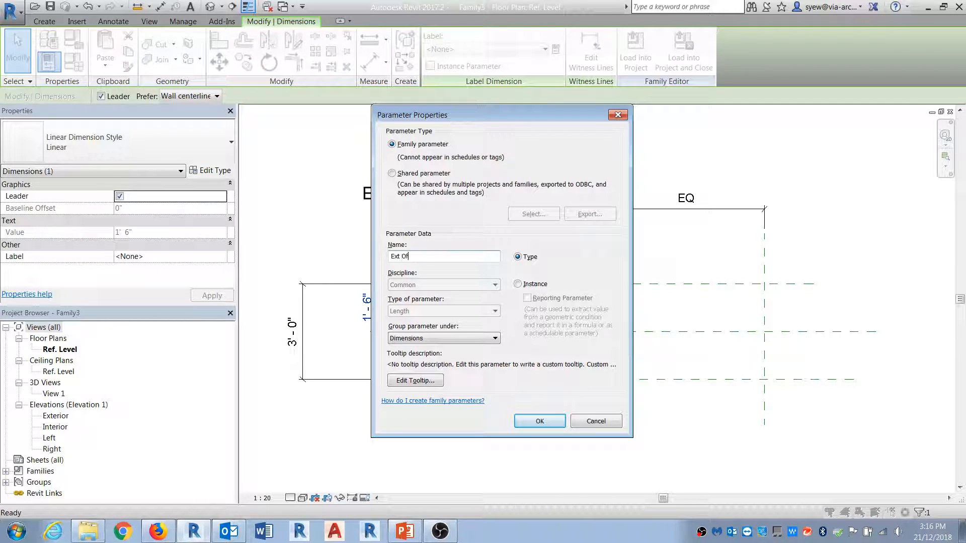
key("Return")
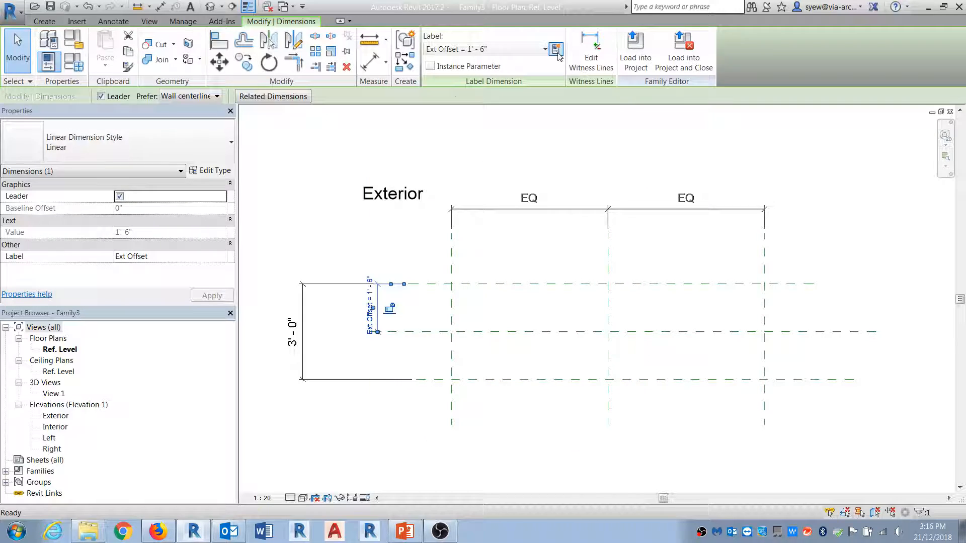
left_click(297, 300)
left_click(555, 49)
type("Interi")
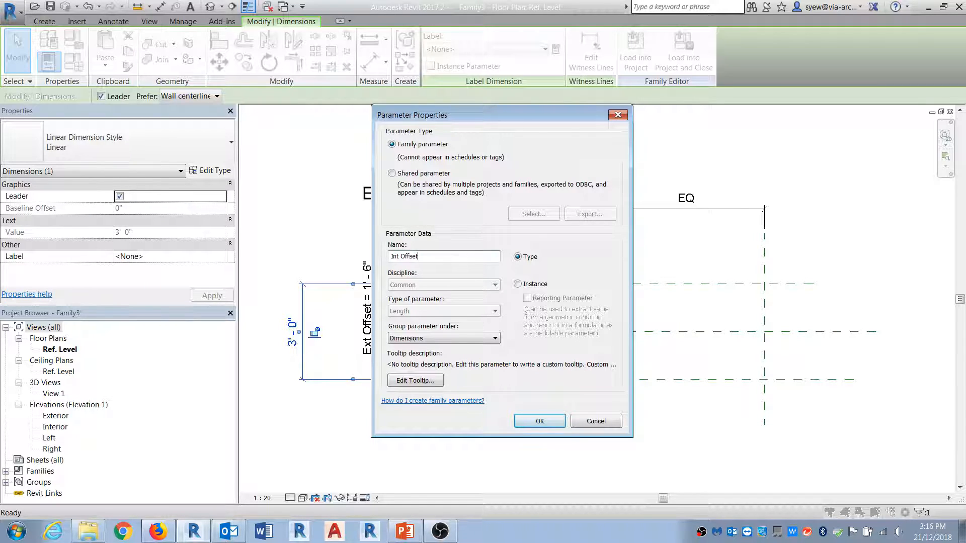
key("Return")
left_click(512, 433)
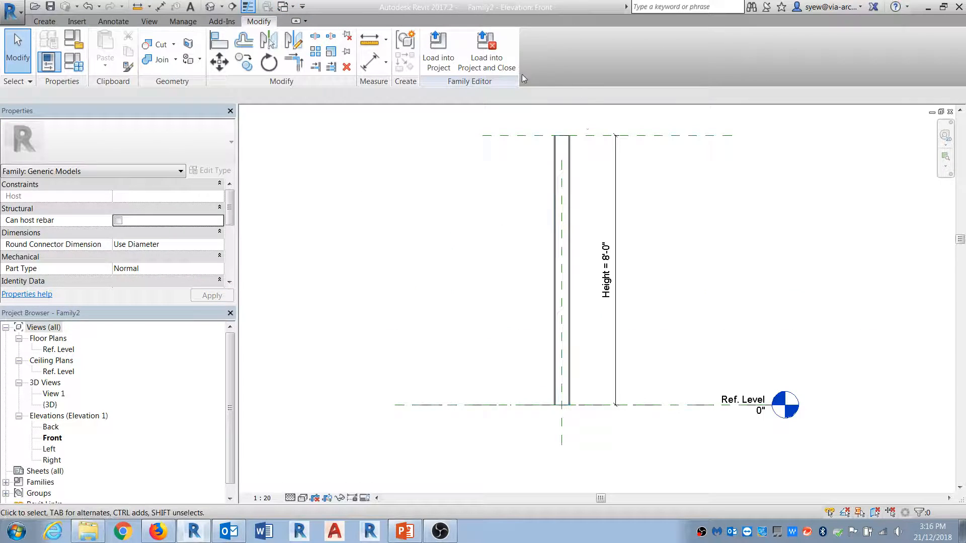
Load the stud family into Family3 and place one stud, turned 90°, between the centre and lower planes near the left reference plane.
left_click(436, 50)
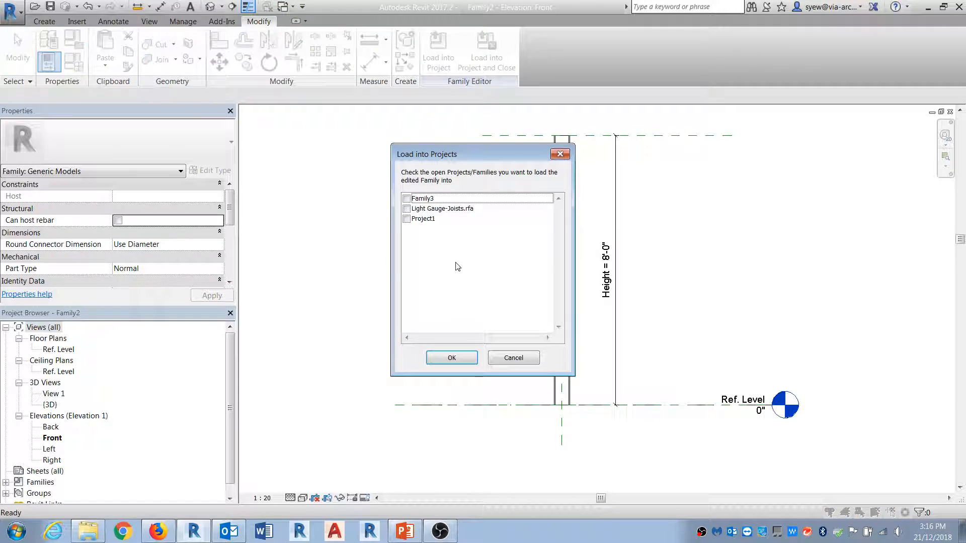
left_click(406, 199)
left_click(450, 358)
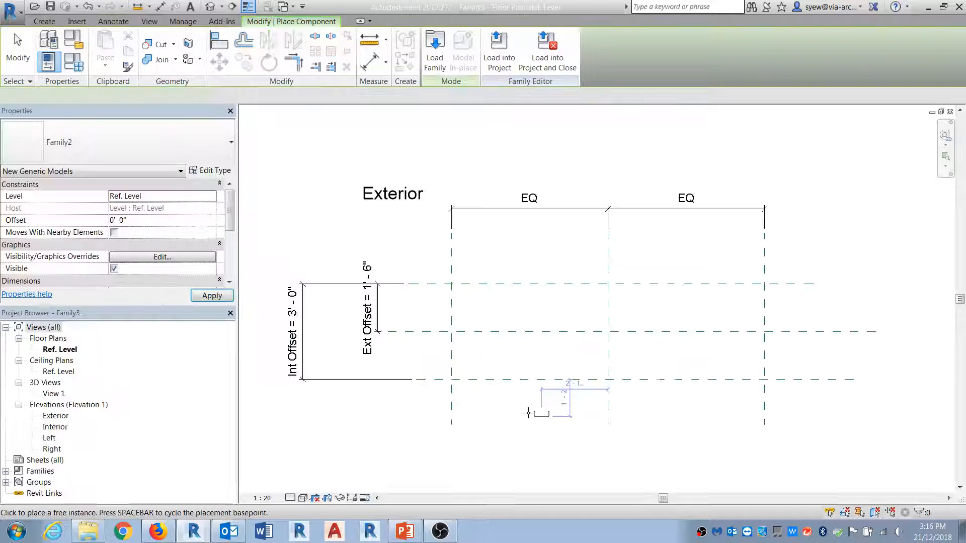
left_click(475, 358)
key("Escape")
key("Escape")
scroll(503, 399, "up", 3)
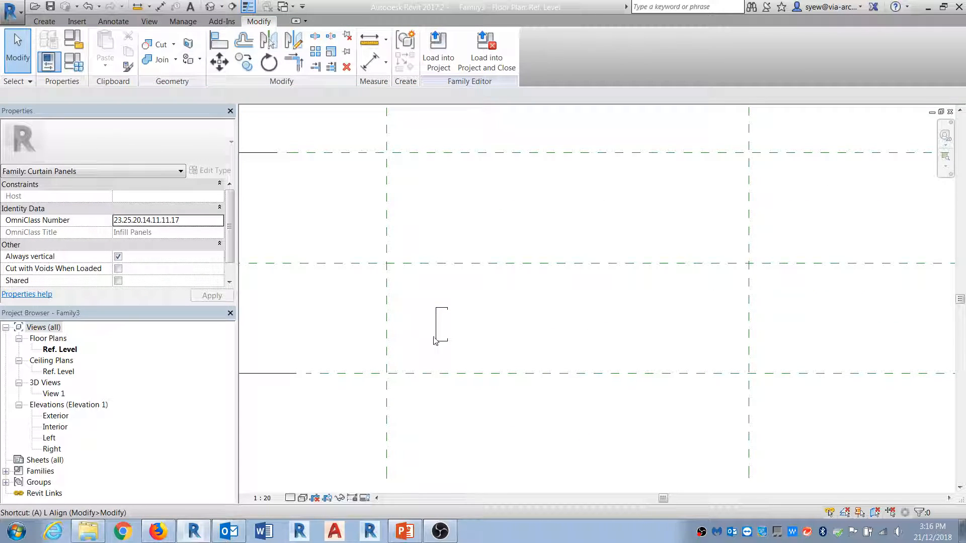
Open the curtain panel family's Exterior elevation and start an aligned dimension.
double_click(56, 416)
left_click(160, 6)
left_click(682, 401)
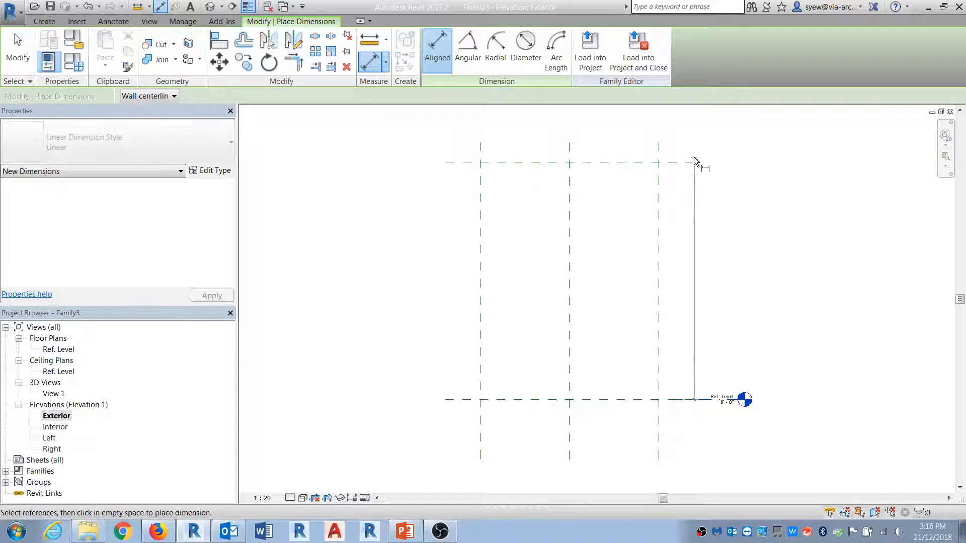
left_click(694, 162)
key("Escape")
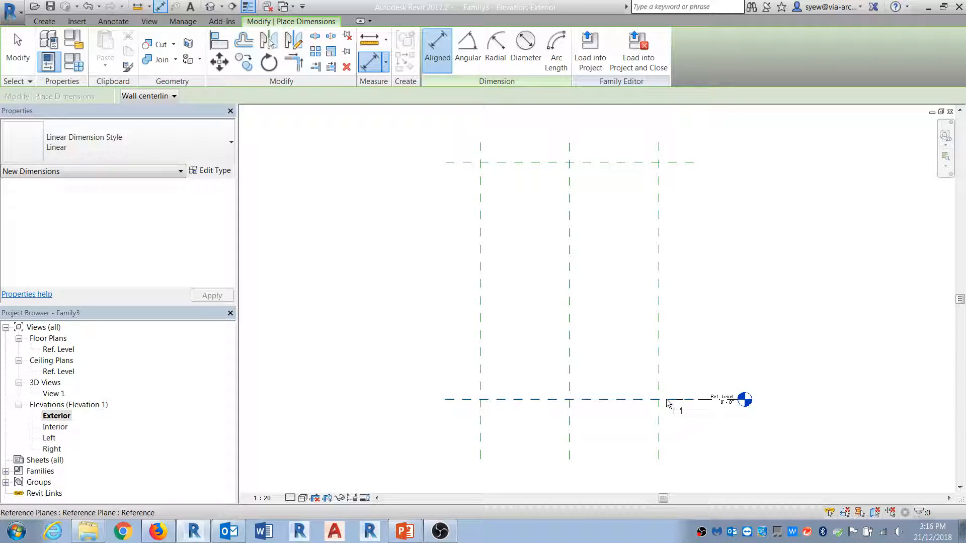
left_click(673, 403)
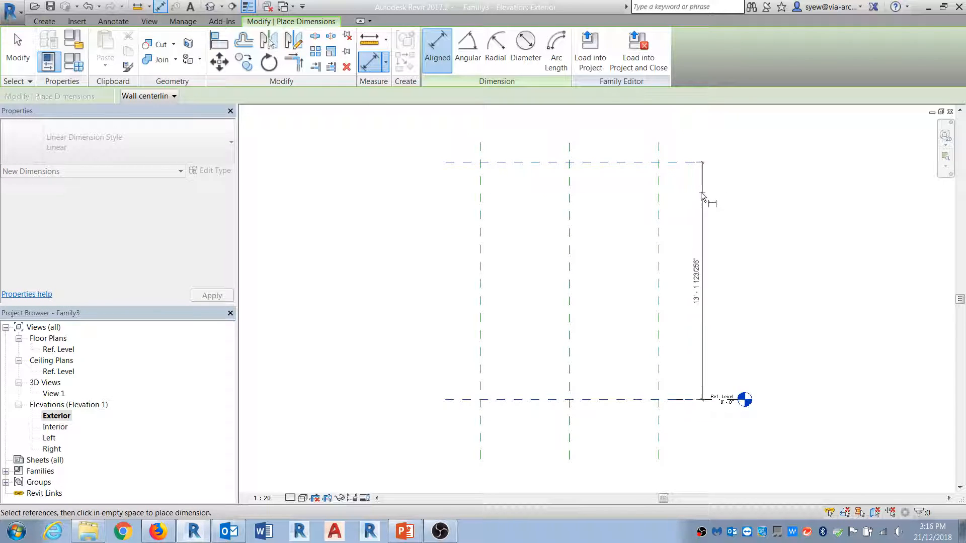
key("Escape")
key("Escape")
left_click(687, 401)
left_click(682, 162)
key("Escape")
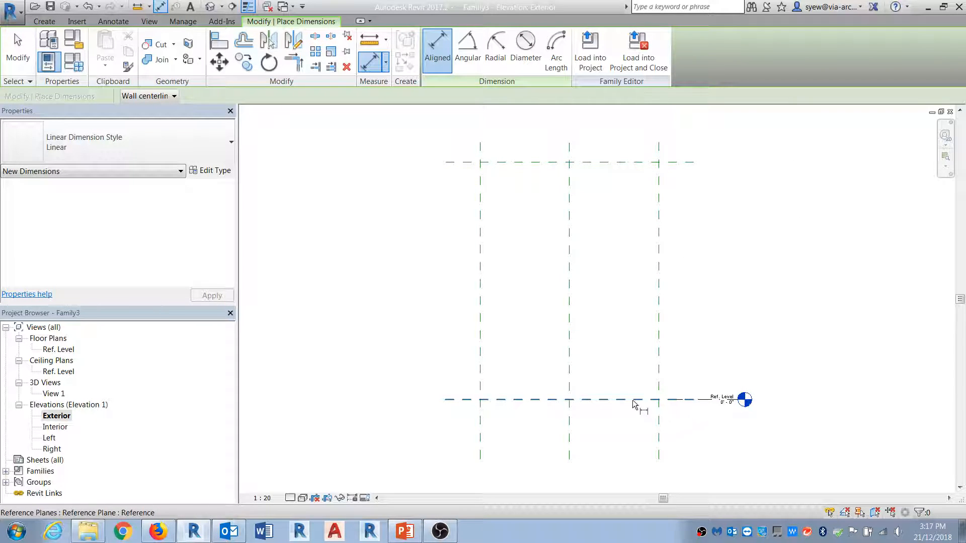
Add an aligned dimension from the bottom horizontal reference plane to the top one in the Exterior elevation.
left_click(632, 400)
left_click(645, 162)
left_click(686, 204)
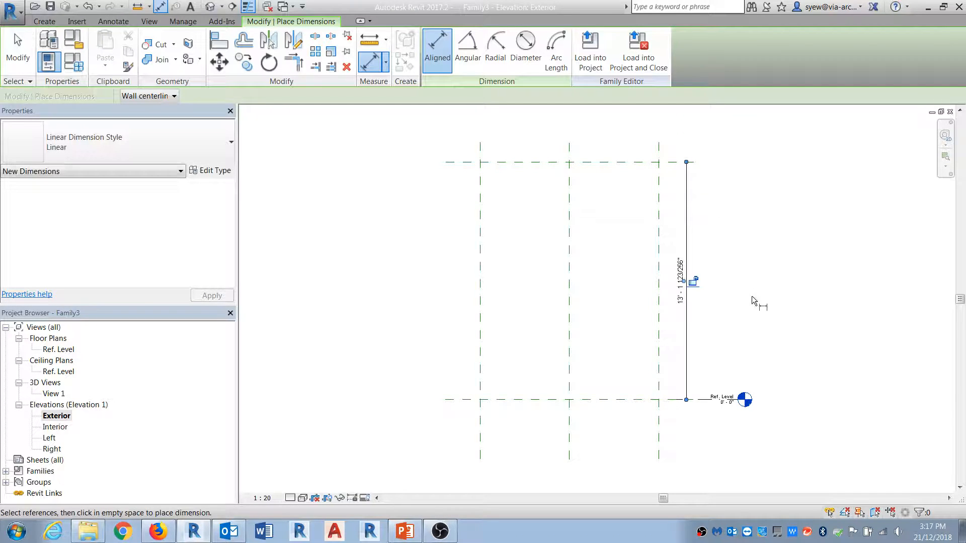
key("Escape")
key("Escape")
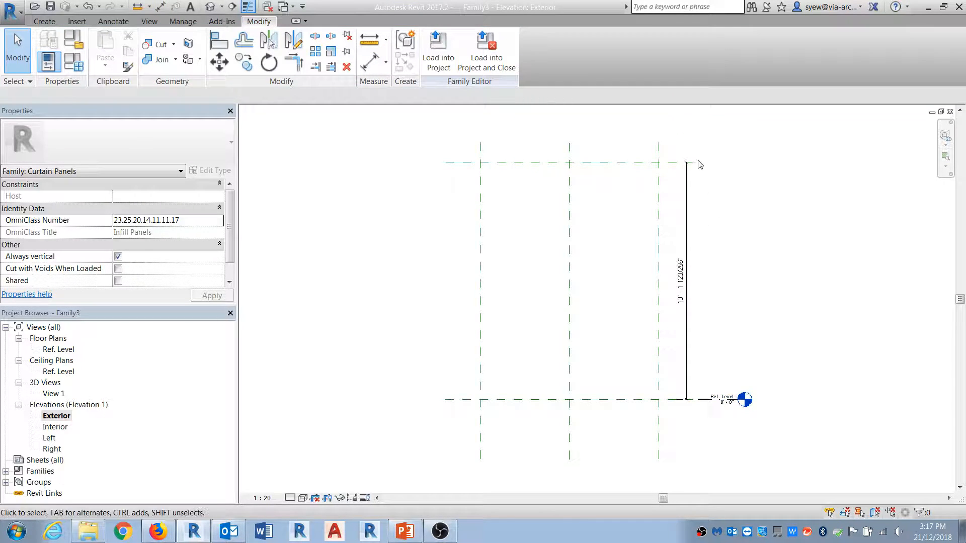
Label the vertical dimension with a new instance reporting parameter named Report Height.
left_click(686, 217)
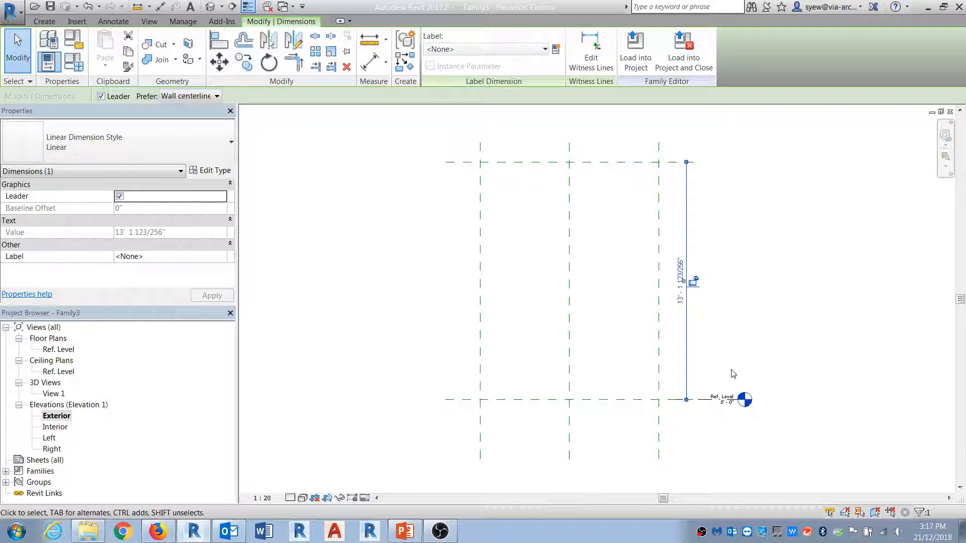
left_click(556, 49)
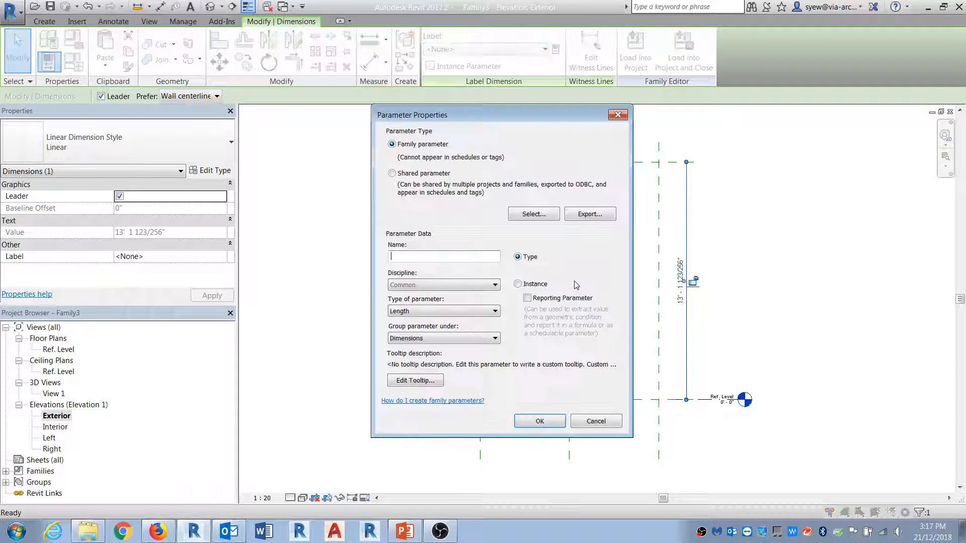
left_click(528, 298)
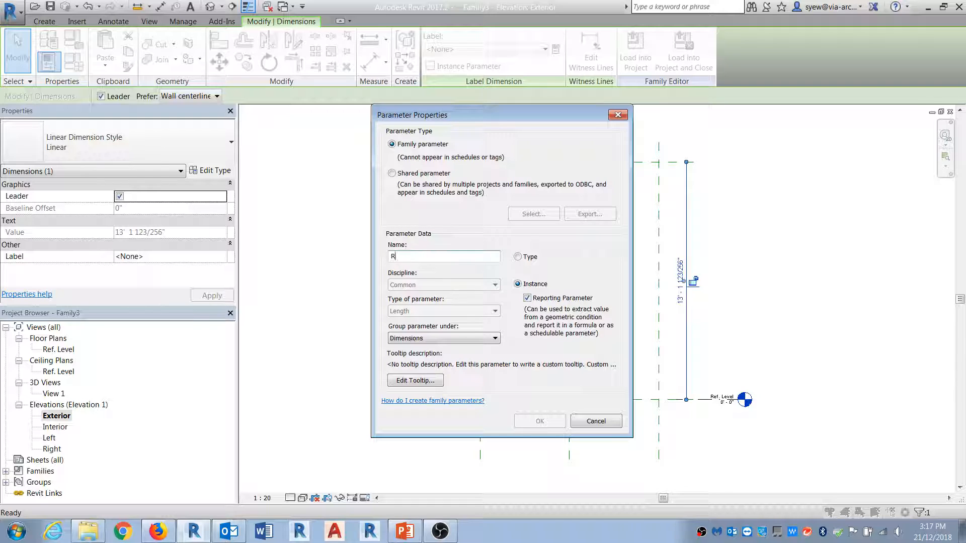
type("Report Height")
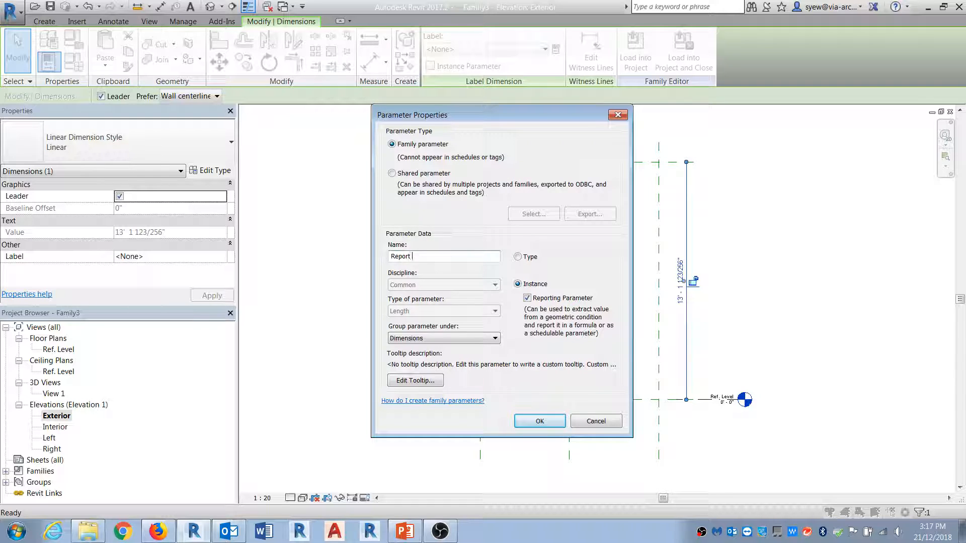
left_click(546, 424)
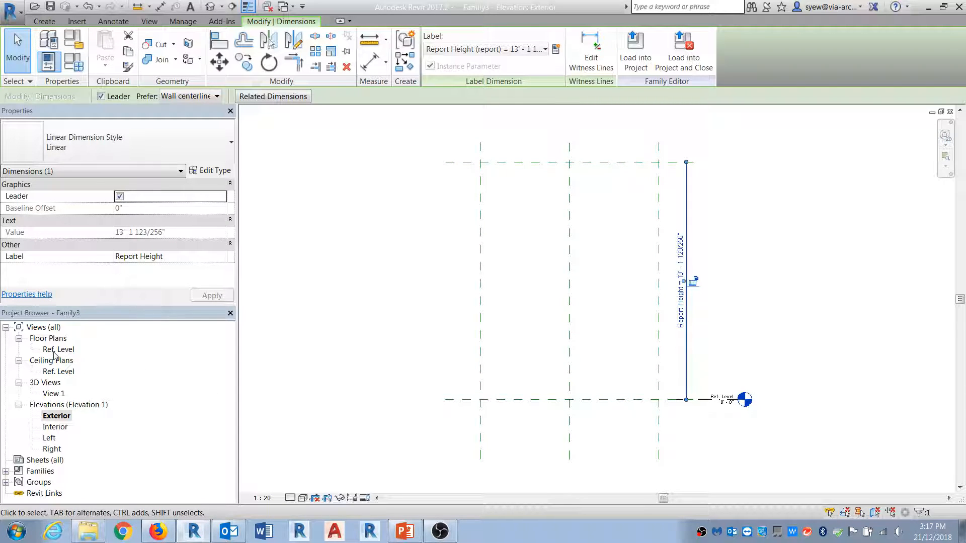
In the Ref. Level plan, align and lock the stud's centre to the lower reference plane and its back to the left reference plane.
double_click(55, 351)
key("Escape")
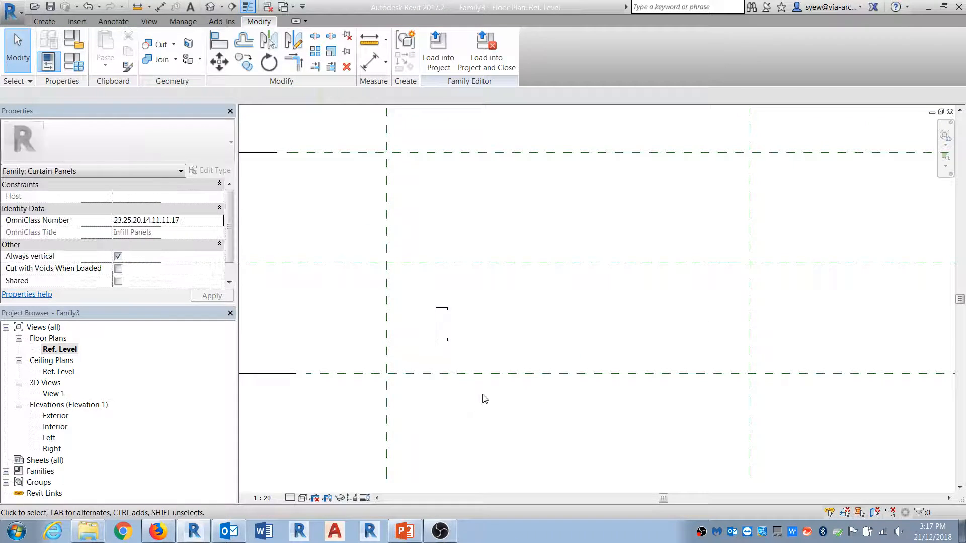
key("a")
key("l")
left_click(481, 374)
left_click(448, 325)
left_click(612, 388)
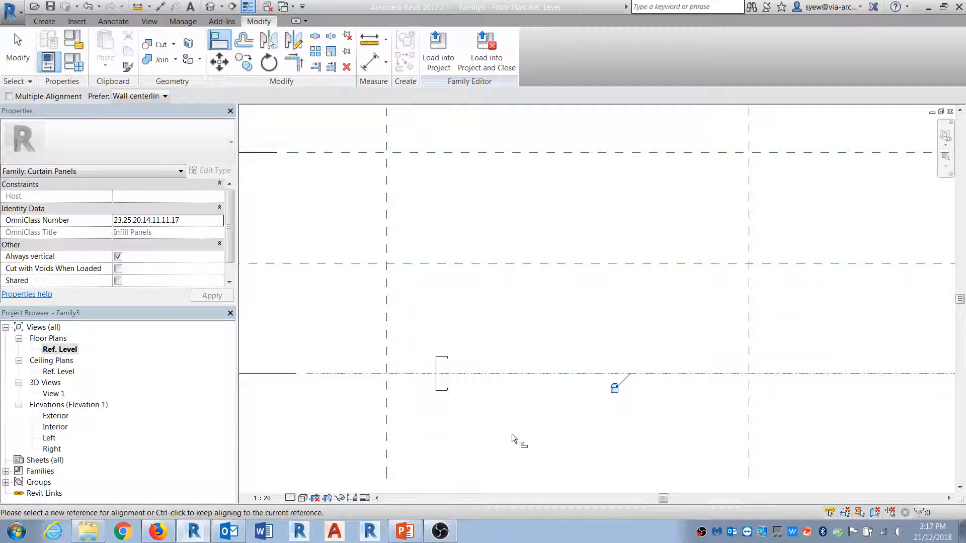
left_click(387, 423)
left_click(436, 380)
key("Escape")
middle_click_drag(466, 422, 462, 379)
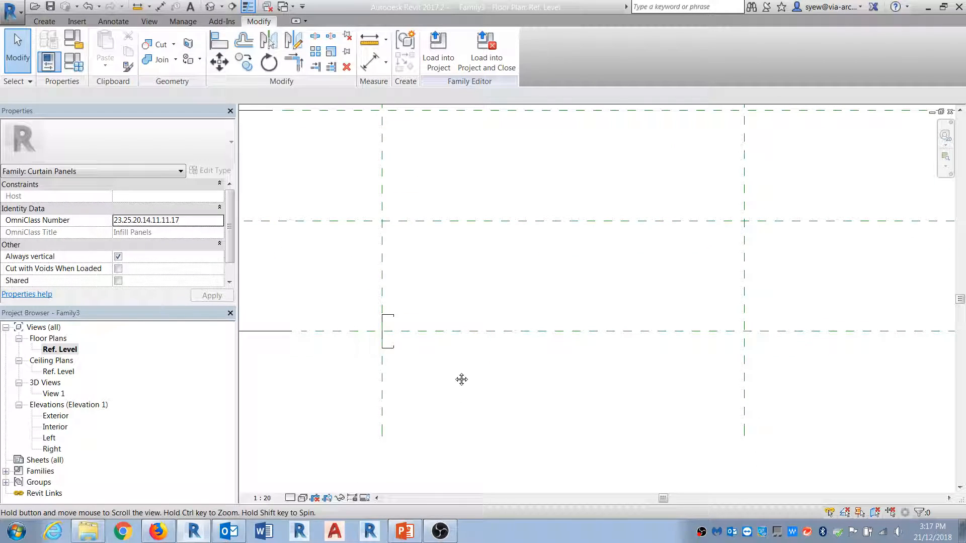
Open the placed stud's family for editing and bring up the type properties of its C5 1/2 light gauge joist from the Ref. Level plan.
left_click(394, 347)
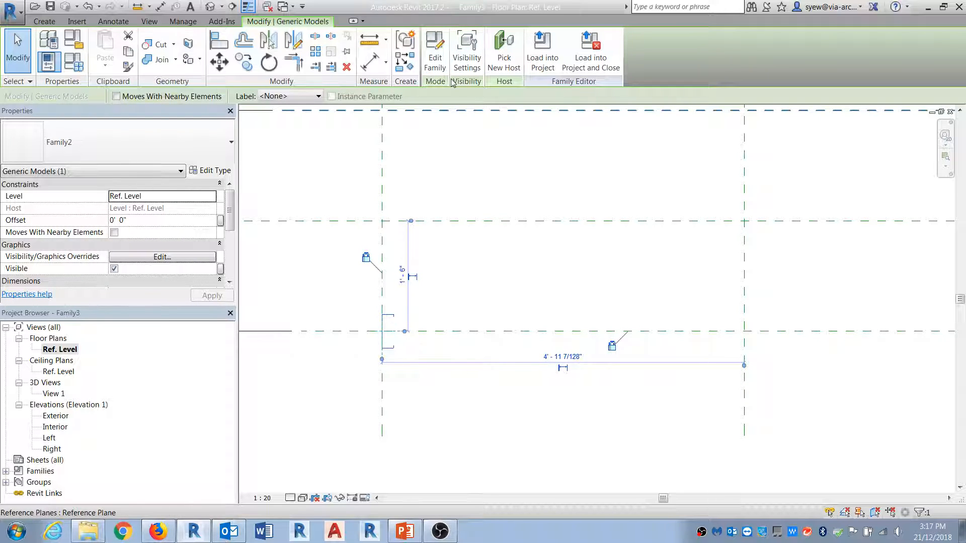
left_click(444, 63)
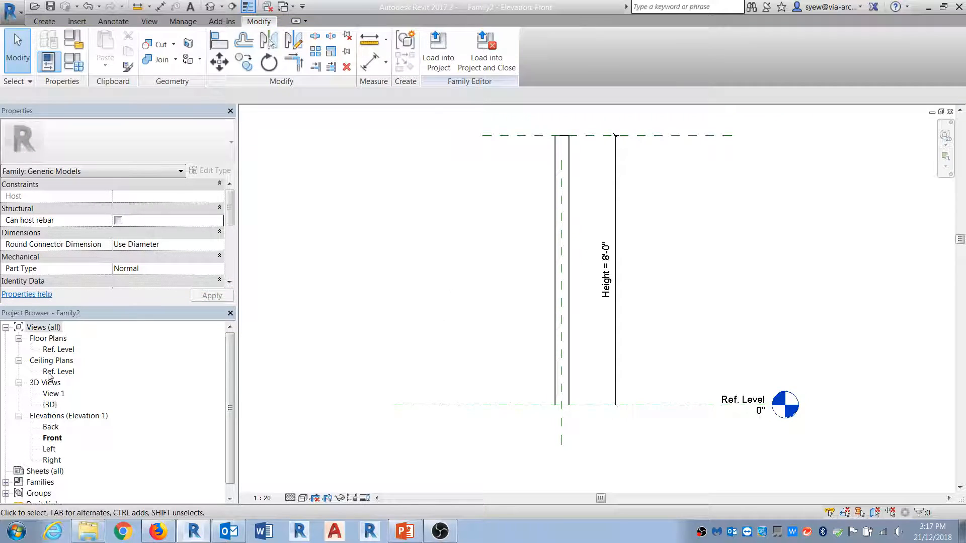
left_click(57, 351)
double_click(56, 351)
scroll(593, 302, "up", 4)
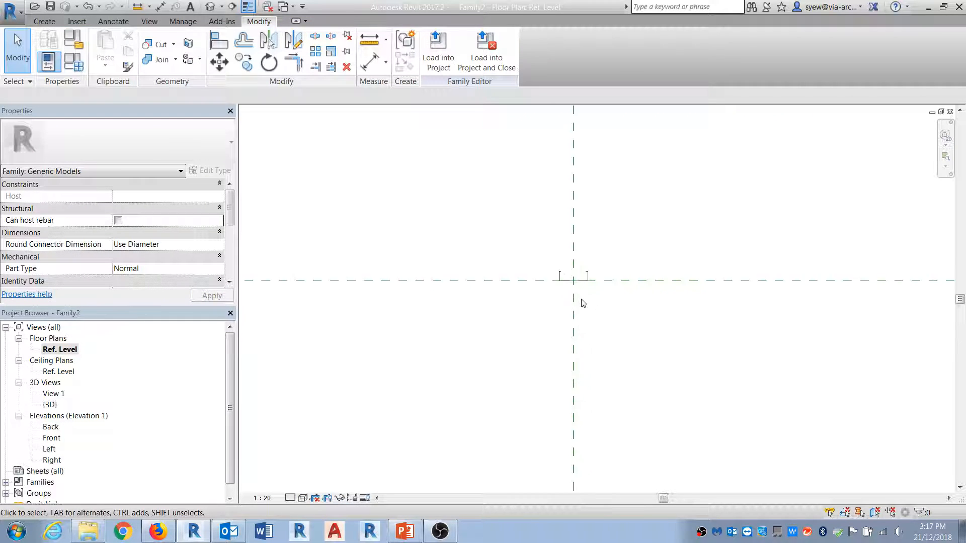
left_click(605, 253)
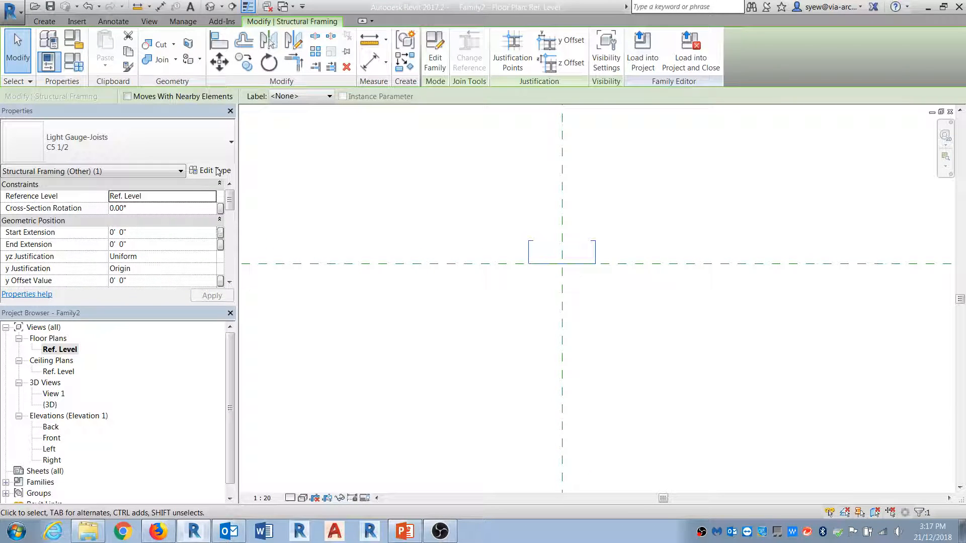
left_click(216, 172)
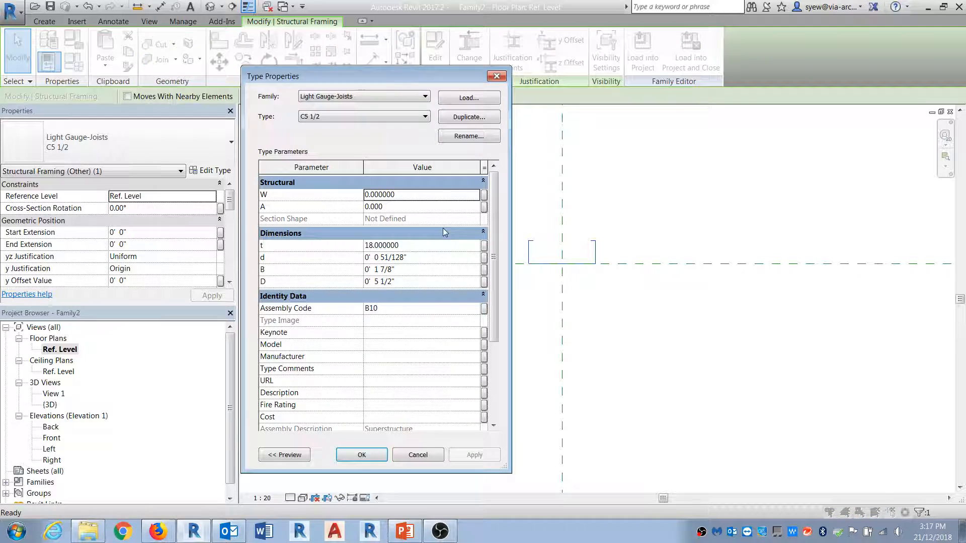
left_click(484, 270)
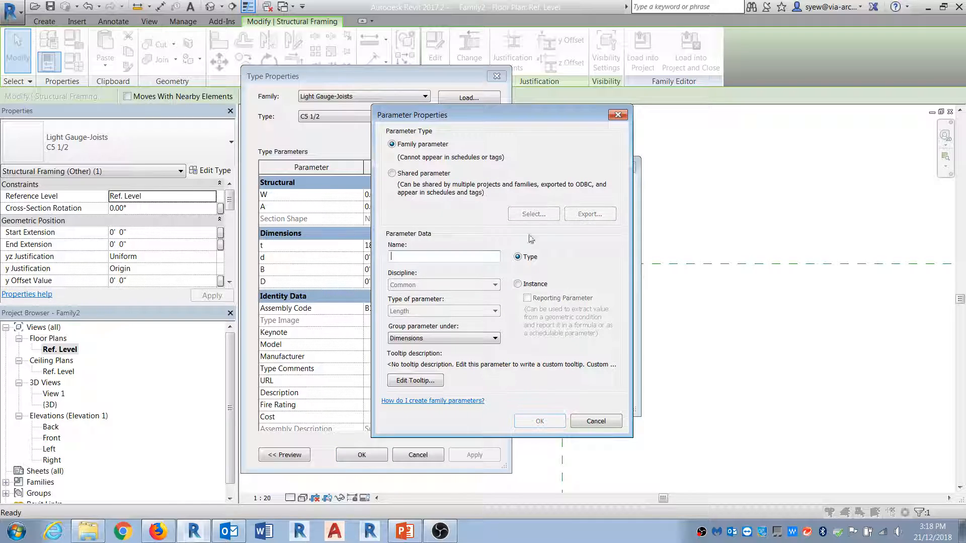
left_click(594, 426)
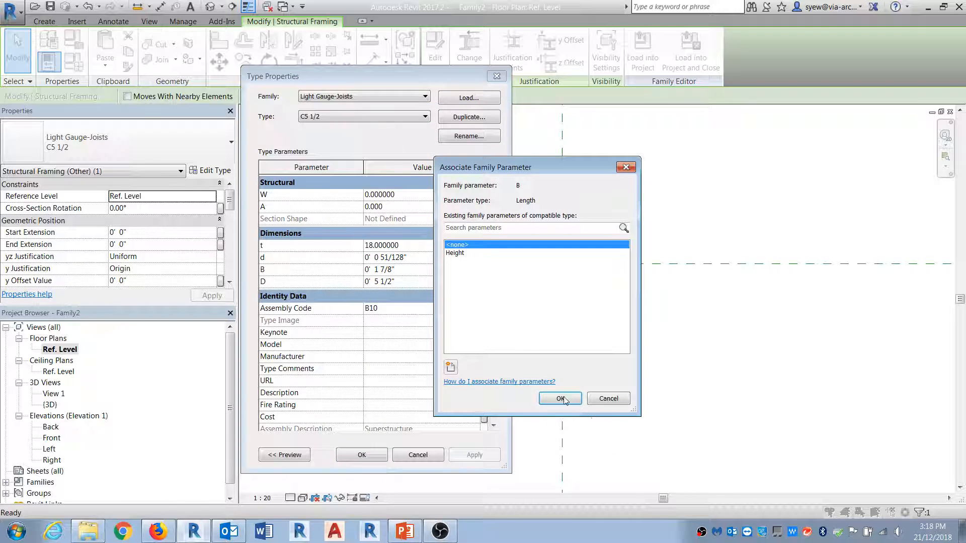
left_click(610, 402)
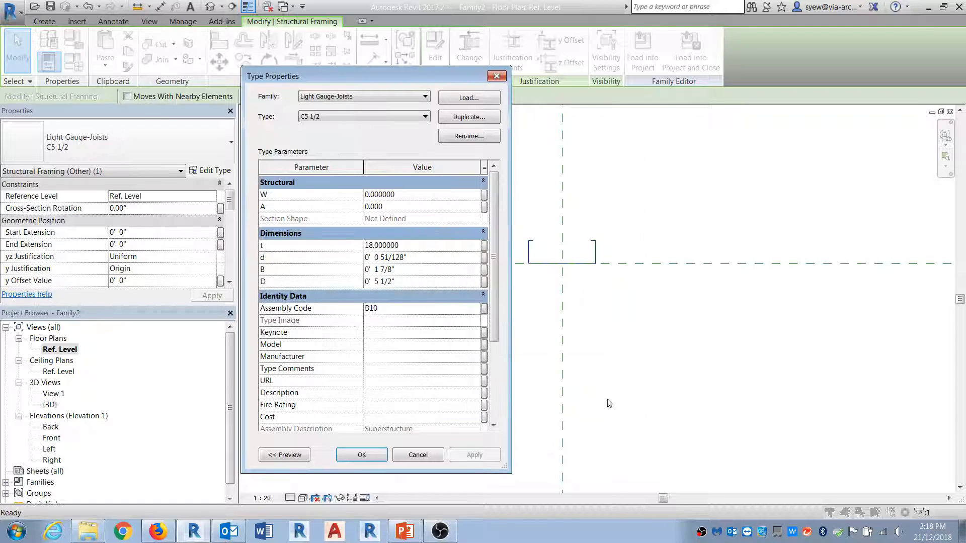
Associate the C5 1/2 joist's B dimension with a new family parameter named Stud Width.
left_click(484, 272)
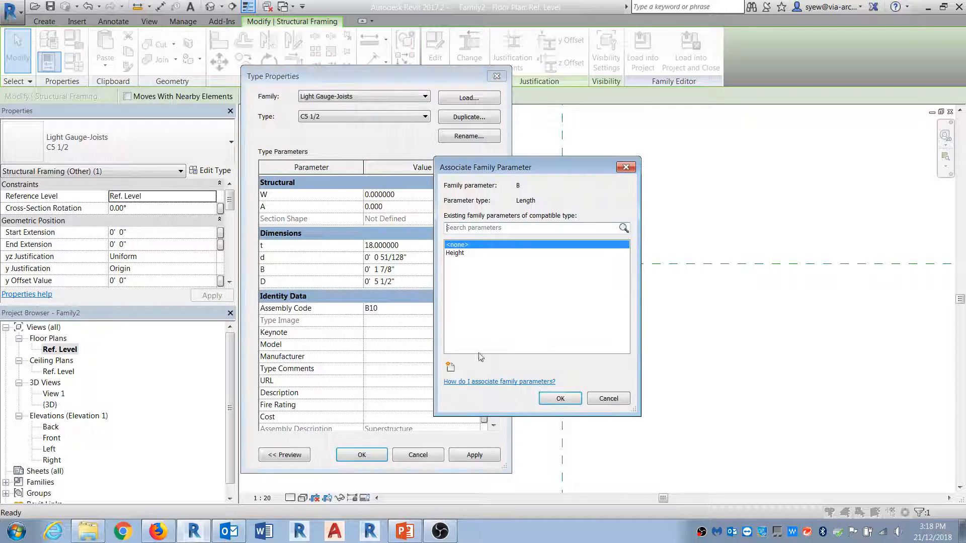
left_click(450, 366)
type("Stud Width")
key("Return")
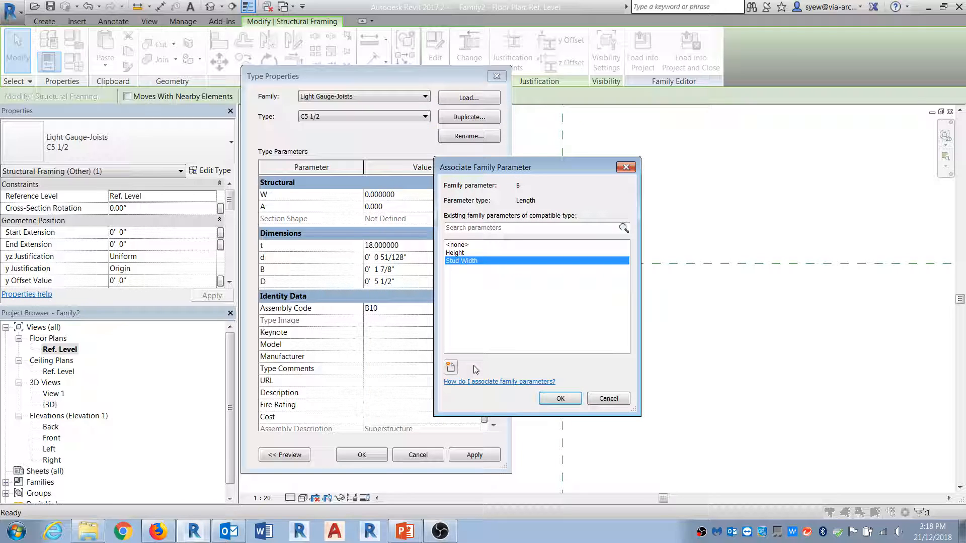
left_click(567, 401)
Associate the joist's D dimension with a new type parameter named Stud Depth and accept the type properties.
left_click(484, 282)
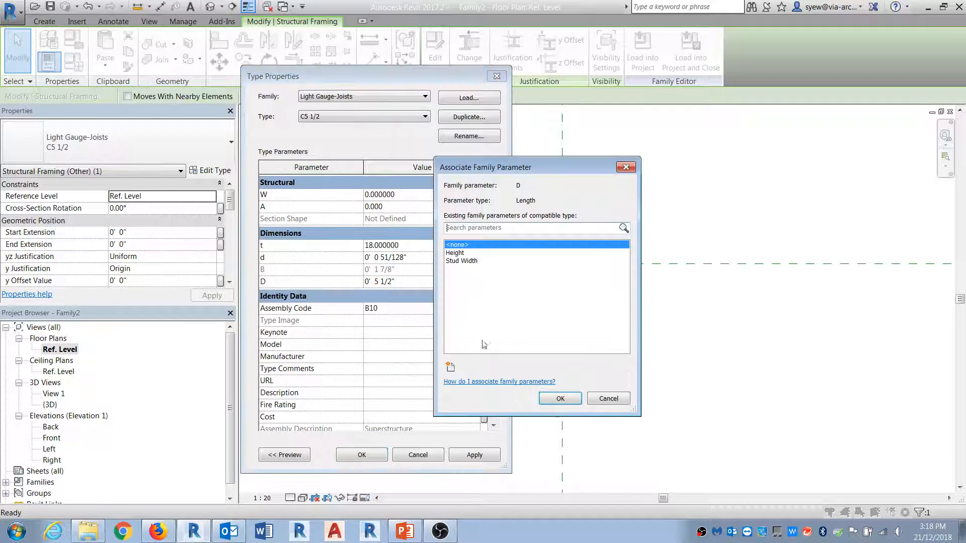
left_click(450, 368)
type("Sud Depth")
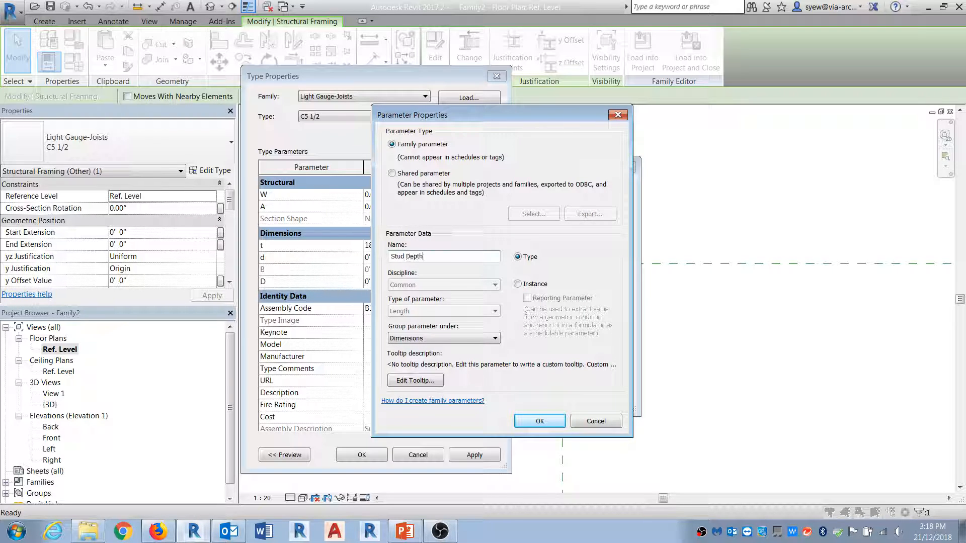
key("Return")
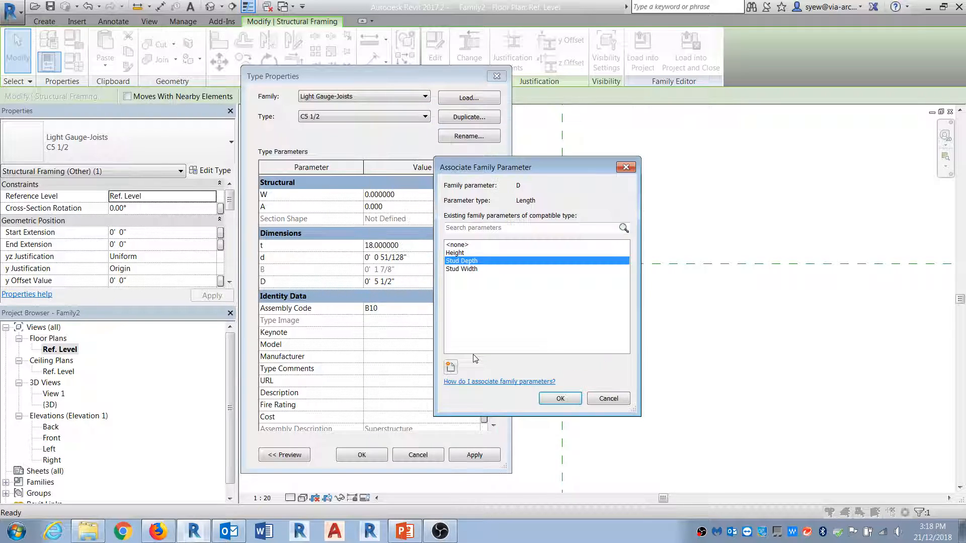
left_click(542, 399)
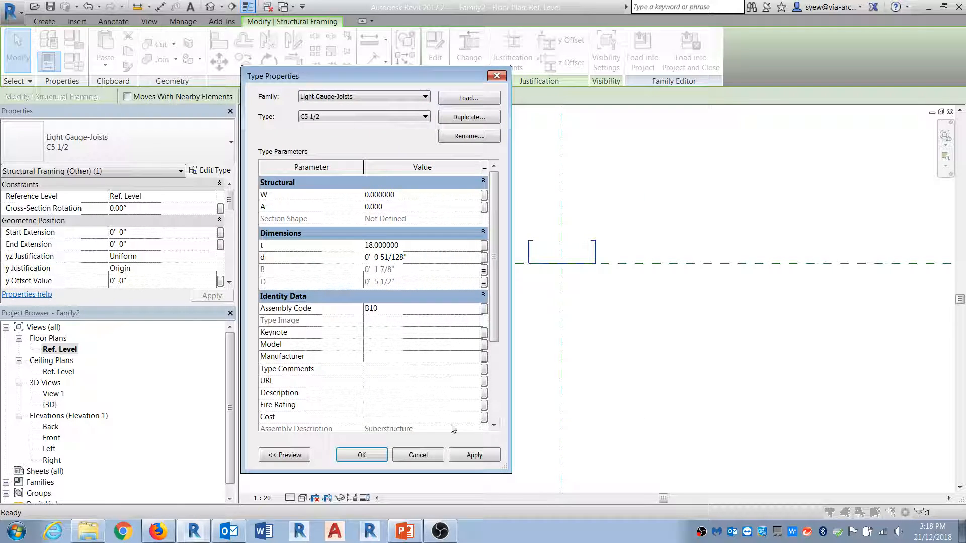
left_click(362, 454)
Load the updated stud family into the curtain panel family Family3.
left_click(643, 53)
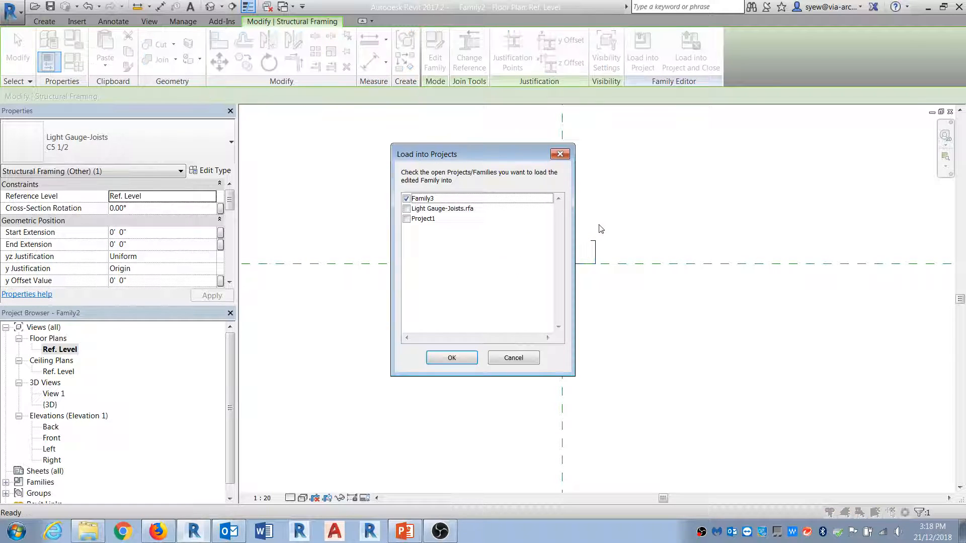
left_click(452, 357)
left_click(473, 266)
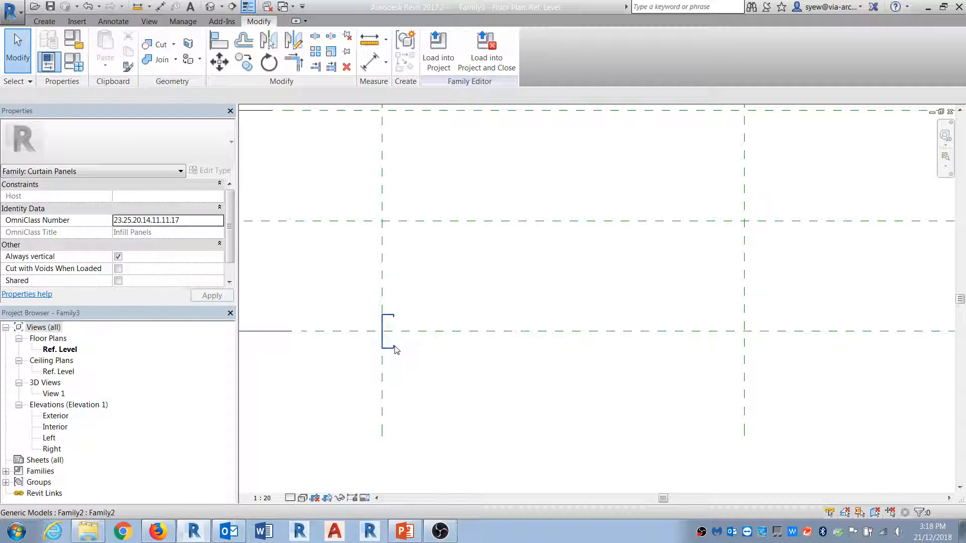
Associate the nested stud's Stud Width with a new Stud Width parameter in the curtain panel family.
left_click(393, 347)
left_click(222, 172)
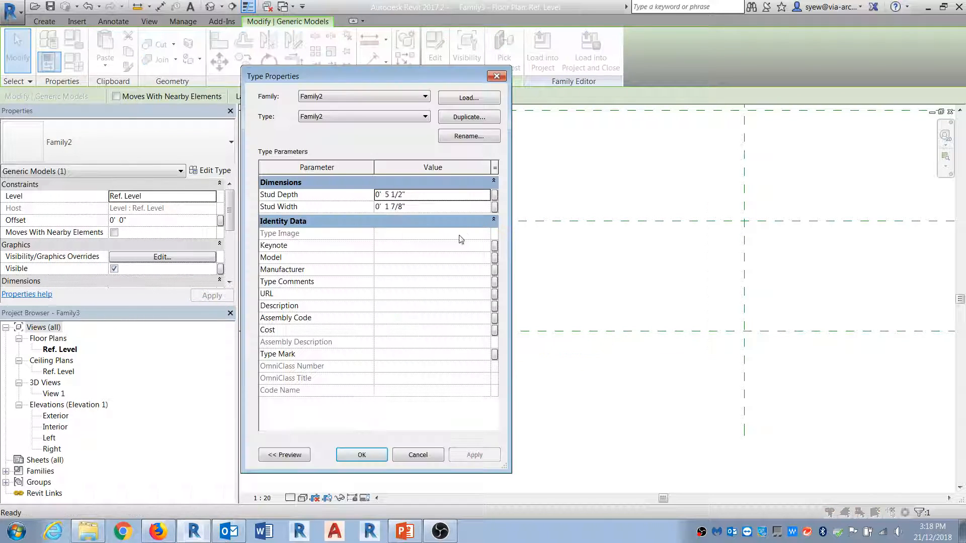
left_click(496, 206)
left_click(451, 367)
type("S")
type("dth")
key("Return")
left_click(572, 396)
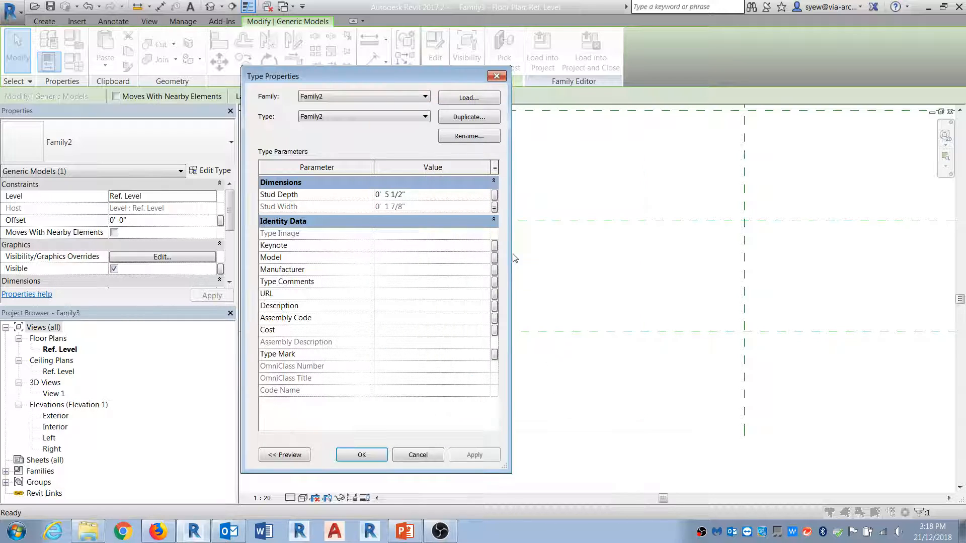
Associate the nested stud's Stud Depth with a new Stud Depth parameter in the panel family and accept the type properties.
left_click(497, 195)
left_click(450, 367)
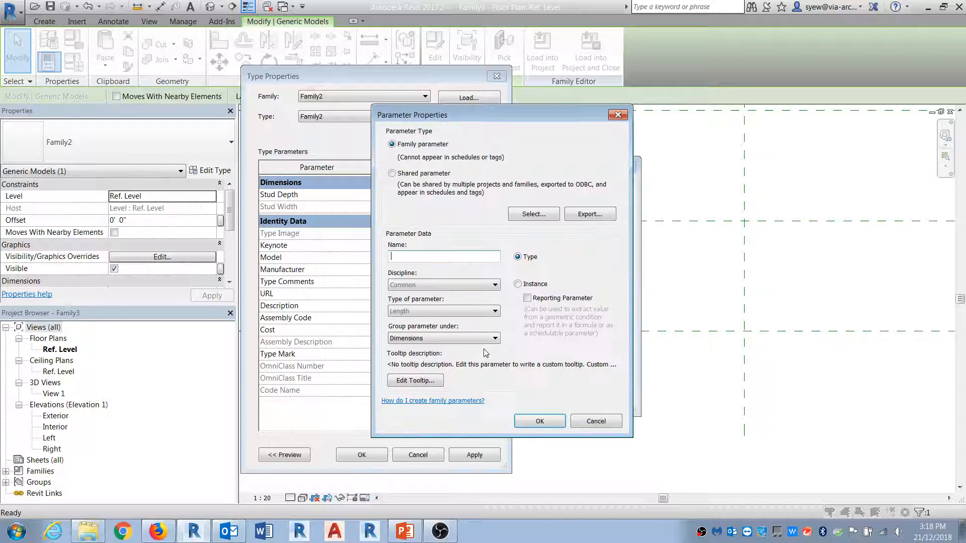
type("Stud Depth")
key("Return")
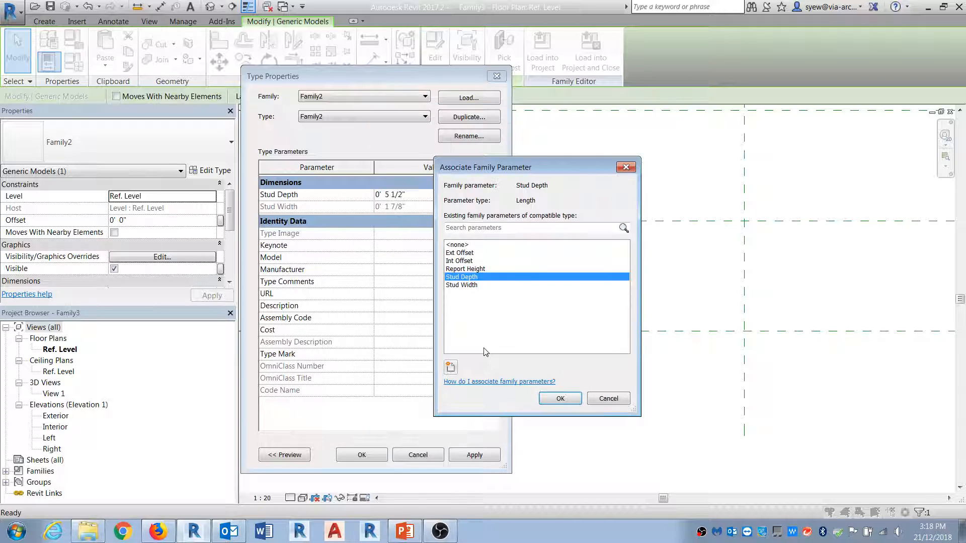
left_click(568, 398)
left_click(355, 455)
Draw a short vertical reference plane along the open flange edge of the stud at the left reference plane.
scroll(403, 450, "up", 4)
left_click(402, 450)
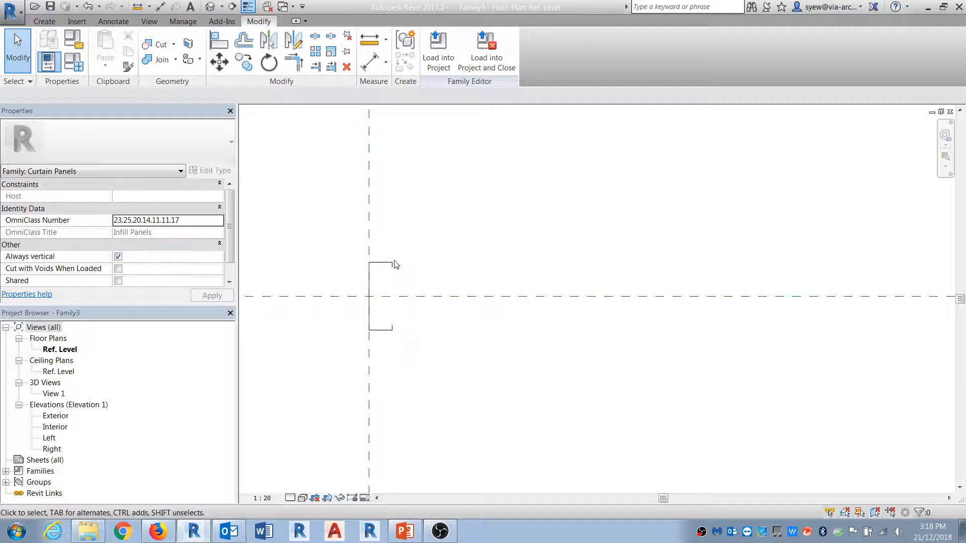
left_click(394, 266)
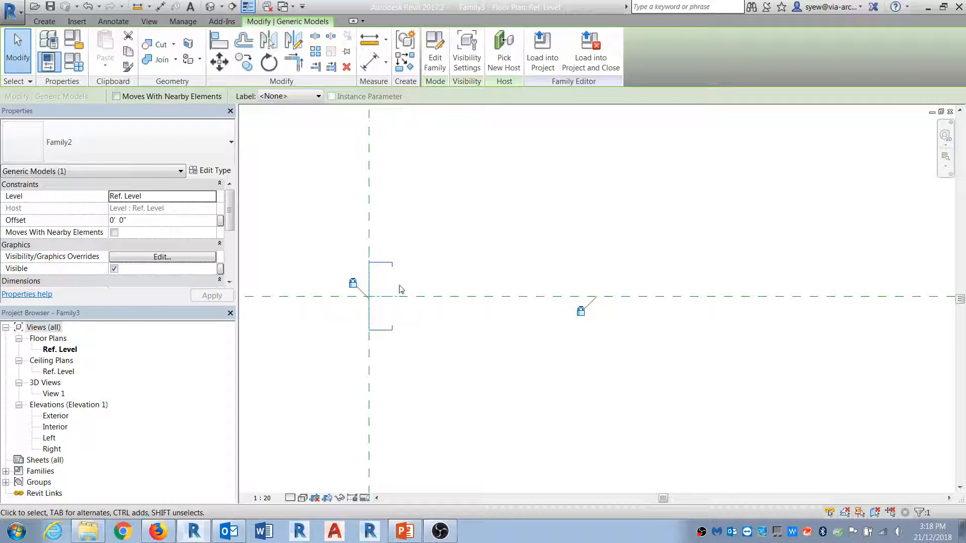
left_click(44, 21)
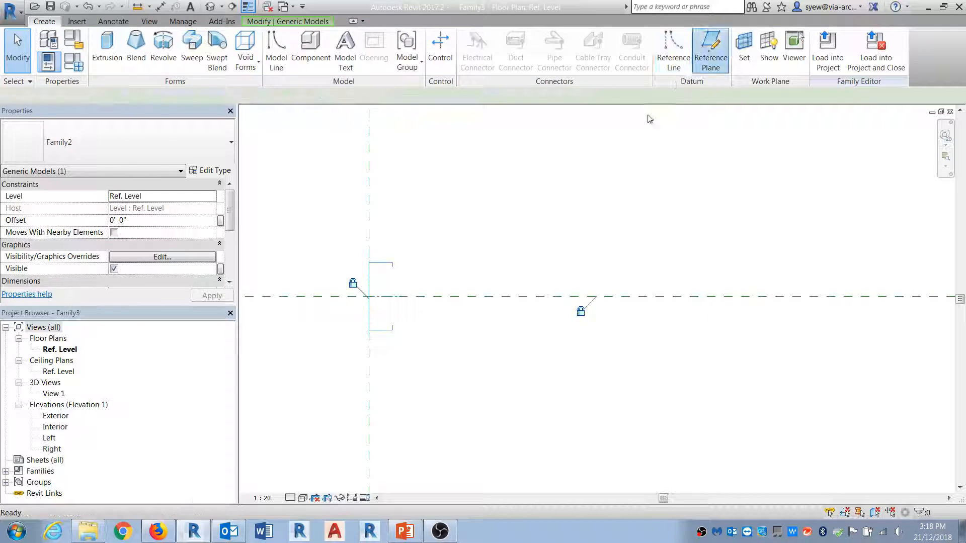
left_click(711, 50)
left_click(391, 262)
left_click(392, 396)
Draw a short vertical reference plane about 2 3/4" inside the right reference plane, crossing the lower horizontal plane.
scroll(278, 316, "down", 2)
middle_click_drag(747, 334, 304, 323)
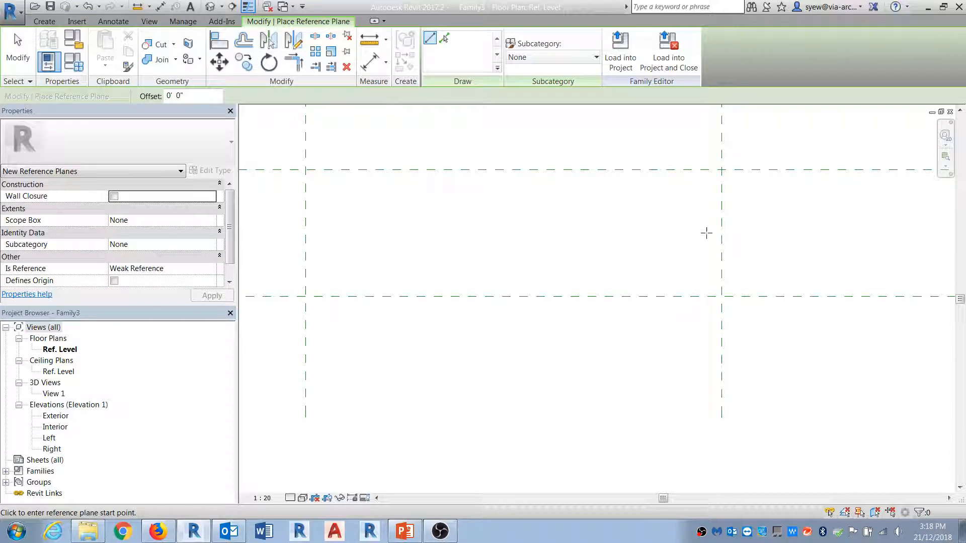
scroll(718, 384, "down", 2)
left_click(709, 305)
left_click(709, 378)
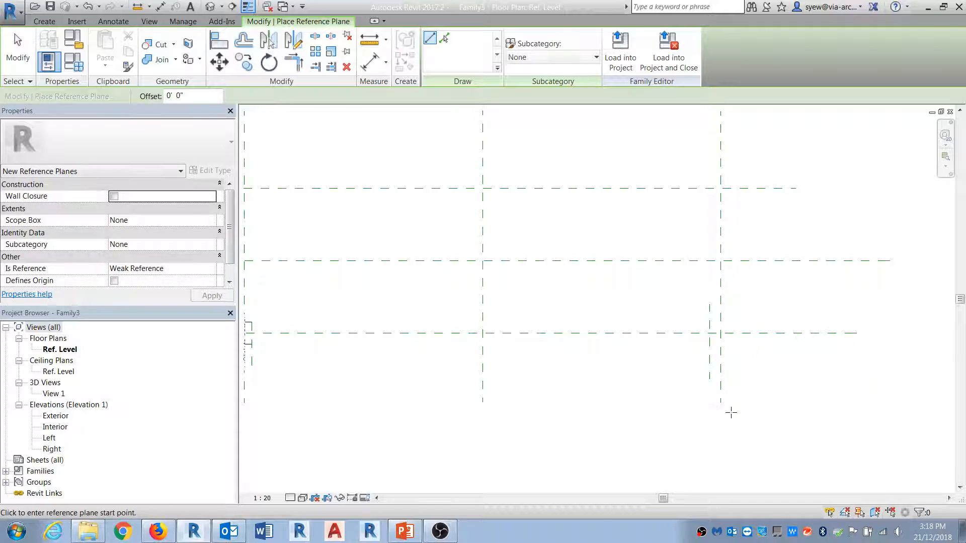
Add aligned dimensions between each outer vertical reference plane and the short plane beside it, at both ends of the panel.
key("Escape")
key("d")
key("i")
middle_click_drag(459, 433, 564, 401)
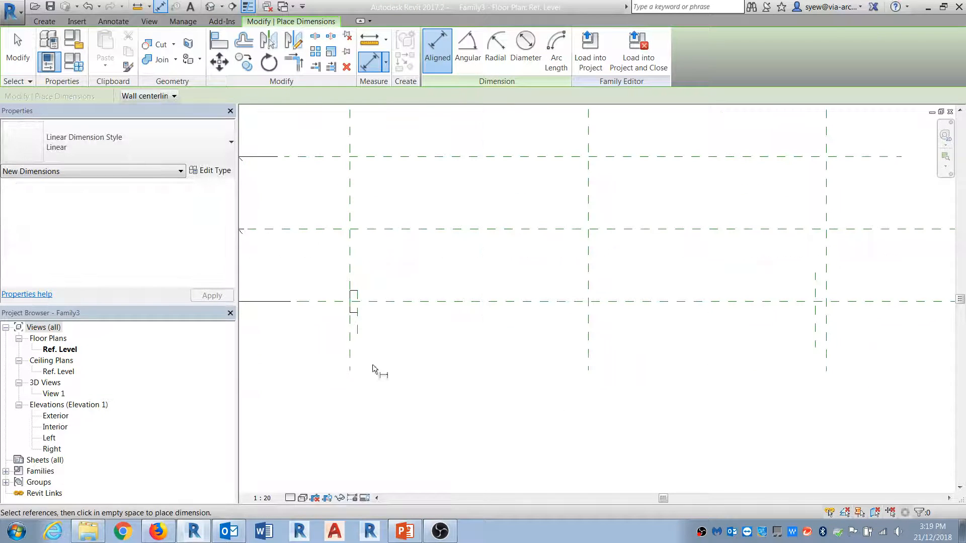
left_click(350, 351)
left_click(358, 325)
left_click(394, 437)
left_click(826, 338)
left_click(815, 338)
left_click(855, 425)
key("Escape")
left_click(794, 418)
left_click(371, 422, "ctrl")
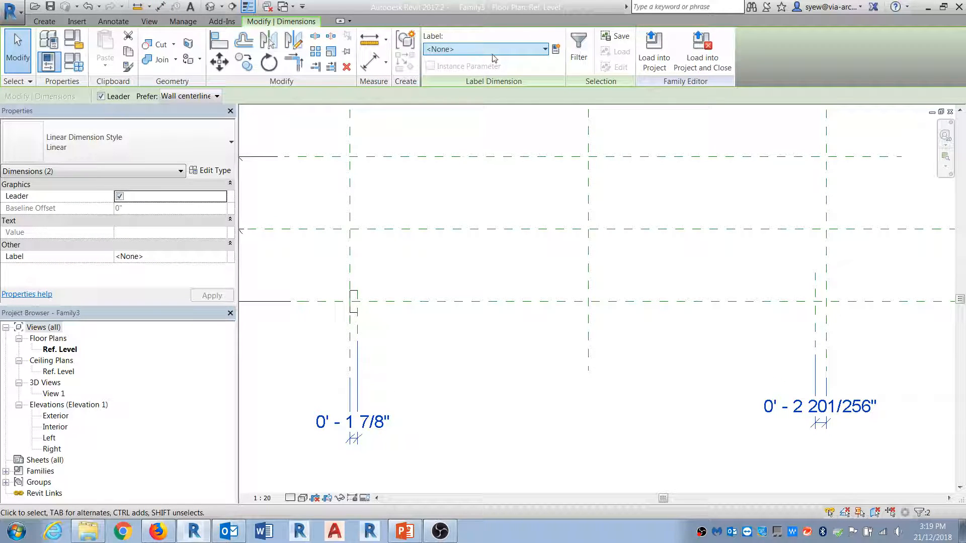
key("Escape")
Set the distance from the right short reference plane to the right outer plane to 1 7/8".
left_click(815, 327)
left_click(843, 413)
type("1 7/8")
key("Return")
key("Escape")
Label both short end dimensions with the existing Stud Width parameter.
left_click(845, 410)
left_click(366, 428, "ctrl")
left_click(487, 49)
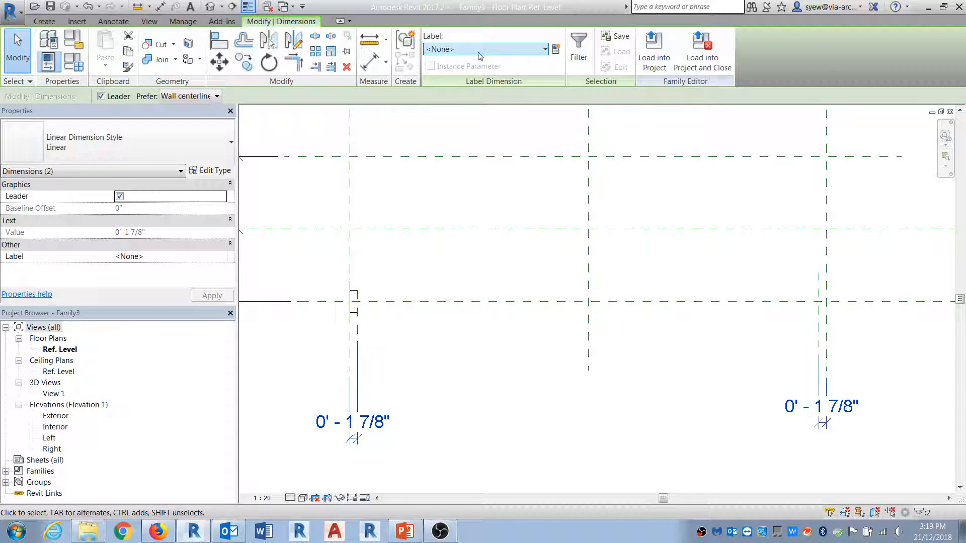
left_click(469, 137)
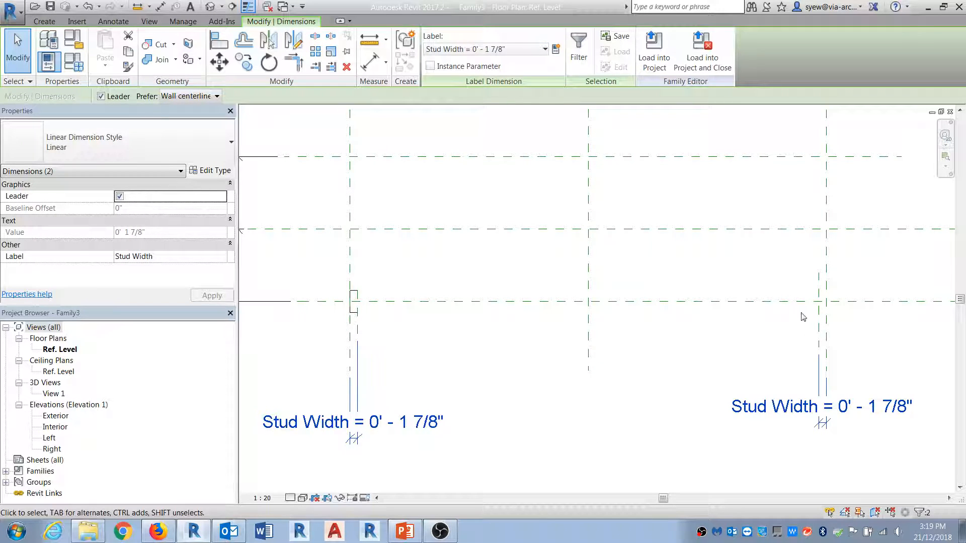
key("Escape")
Array the stud as a grouped array of 2, placing the last member at the right short reference plane.
left_click(356, 311)
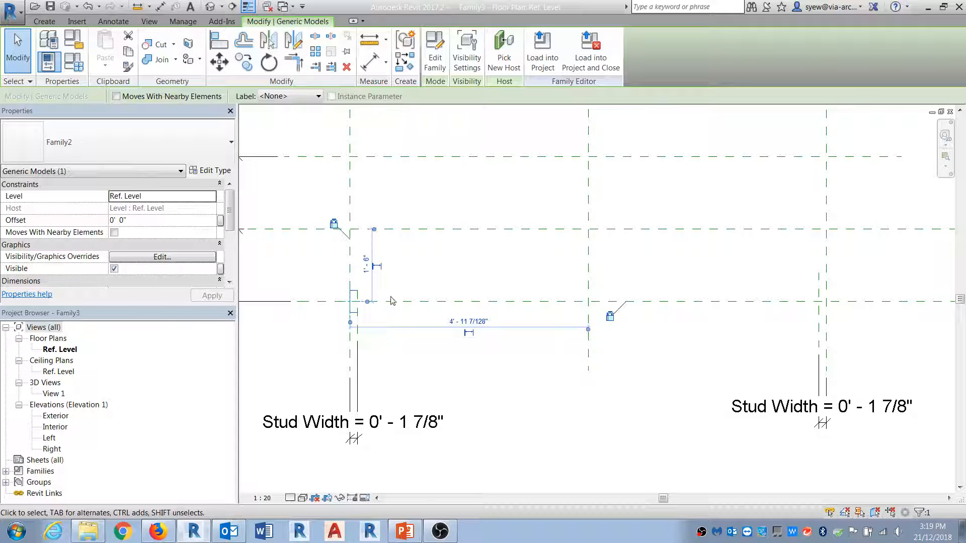
left_click(315, 52)
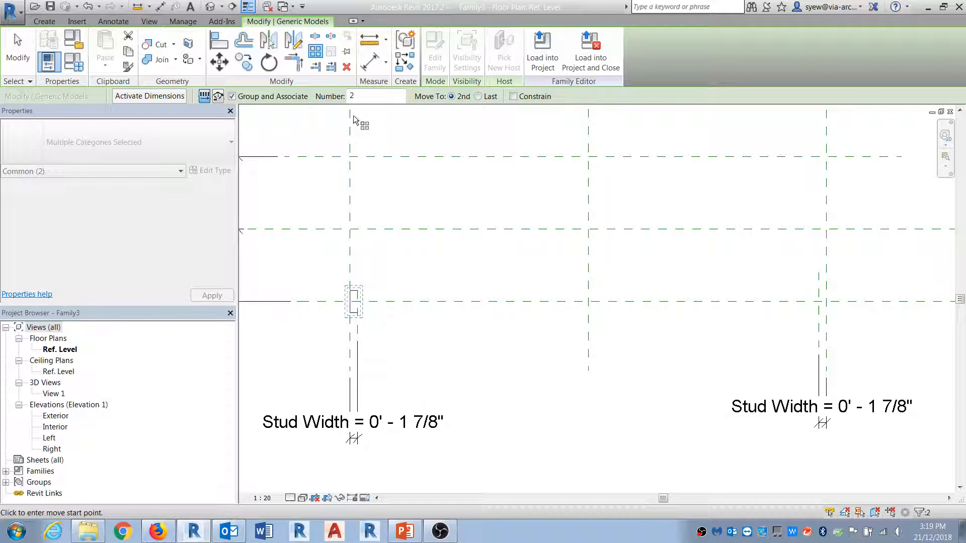
left_click(478, 96)
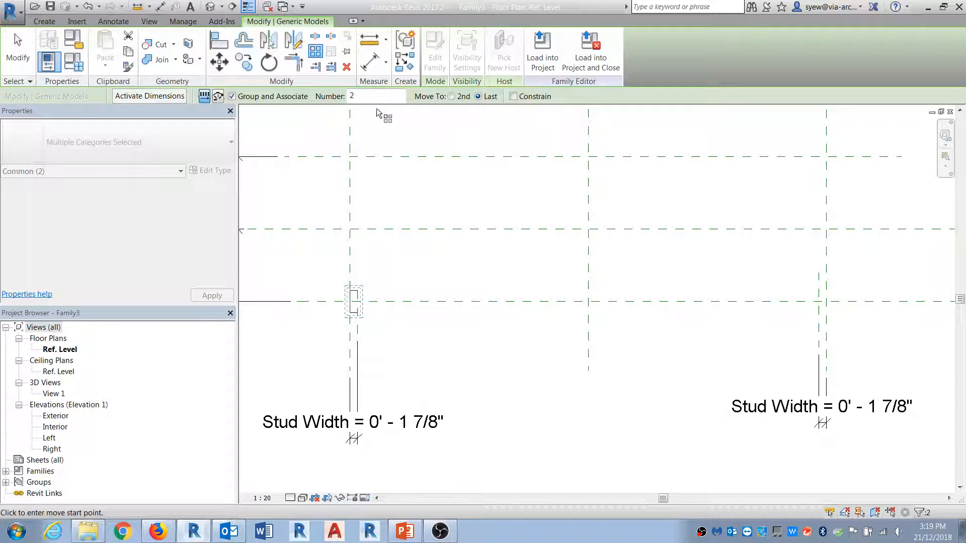
left_click(351, 301)
left_click(819, 302)
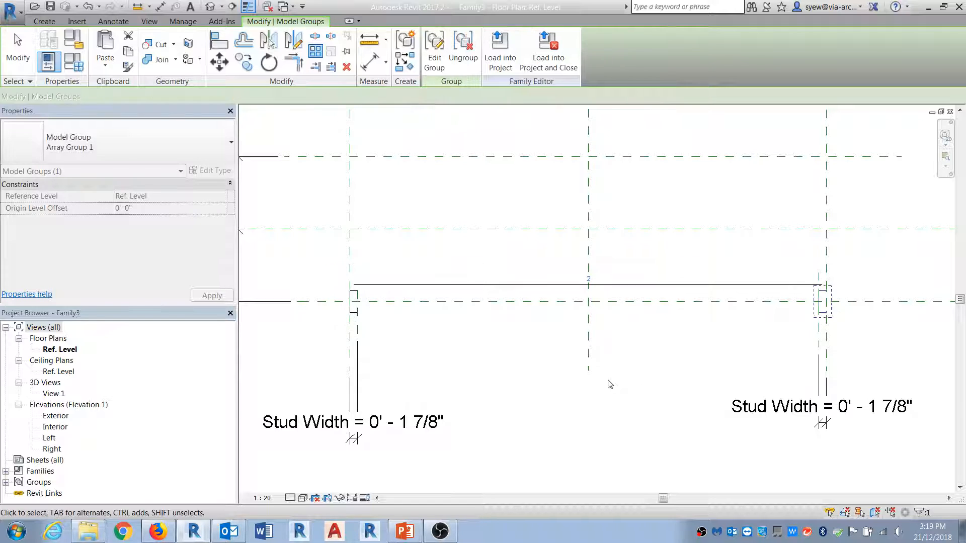
key("Return")
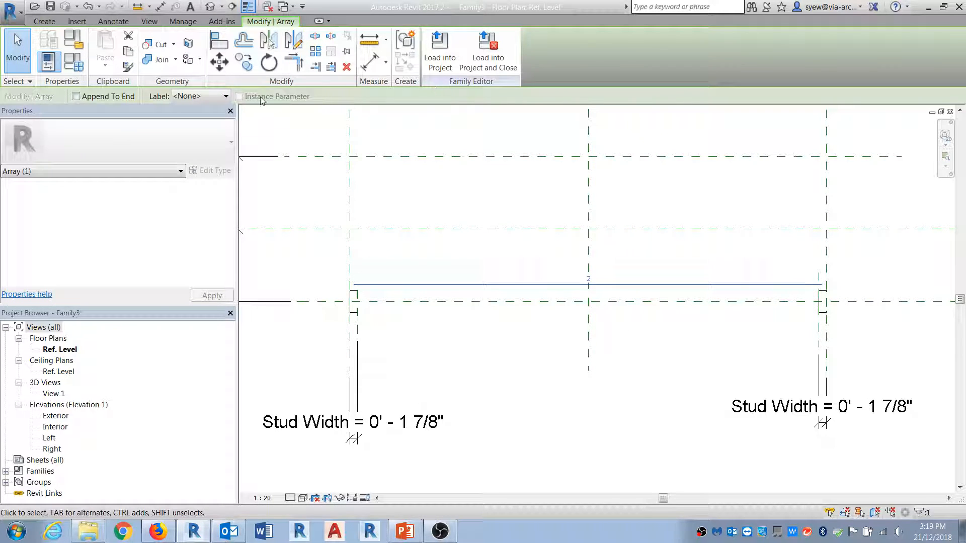
left_click(205, 98)
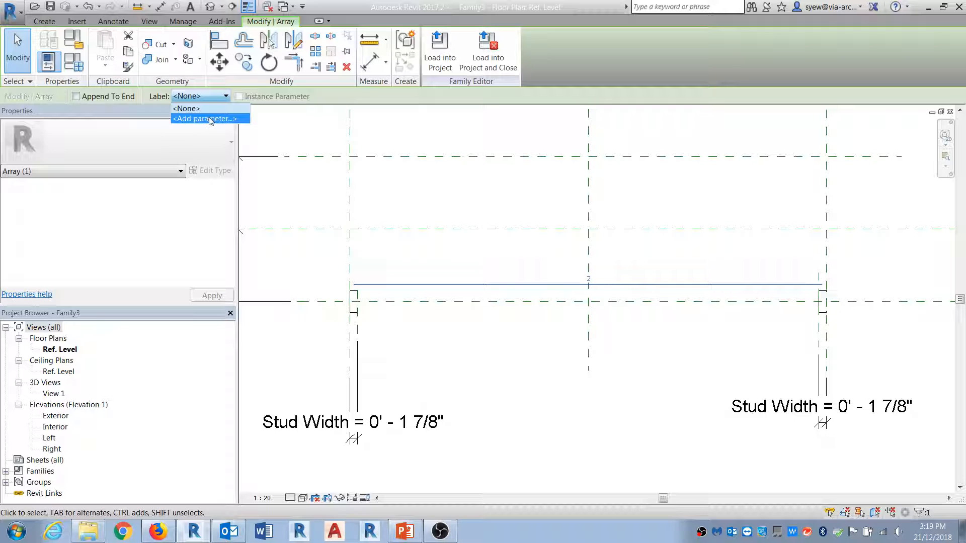
scroll(642, 322, "up", 5)
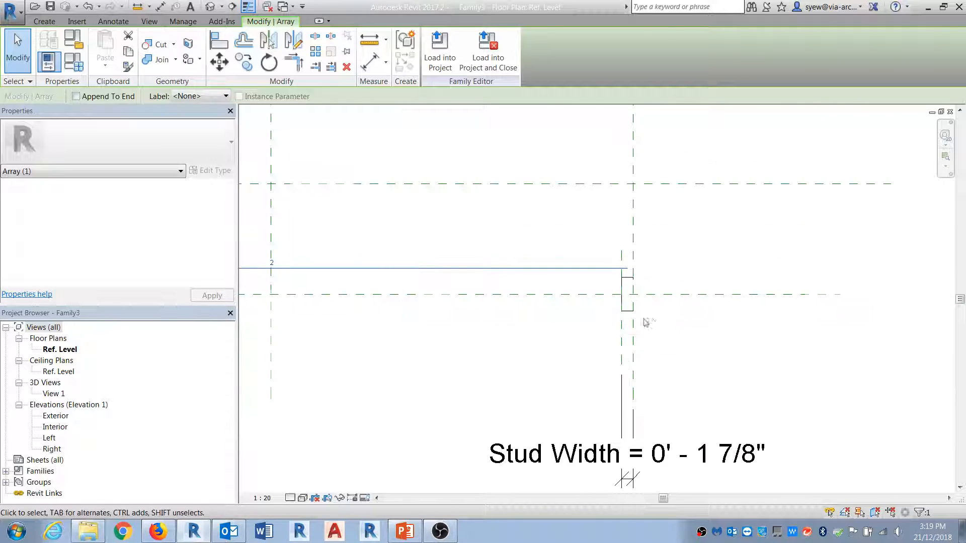
scroll(778, 345, "down", 3)
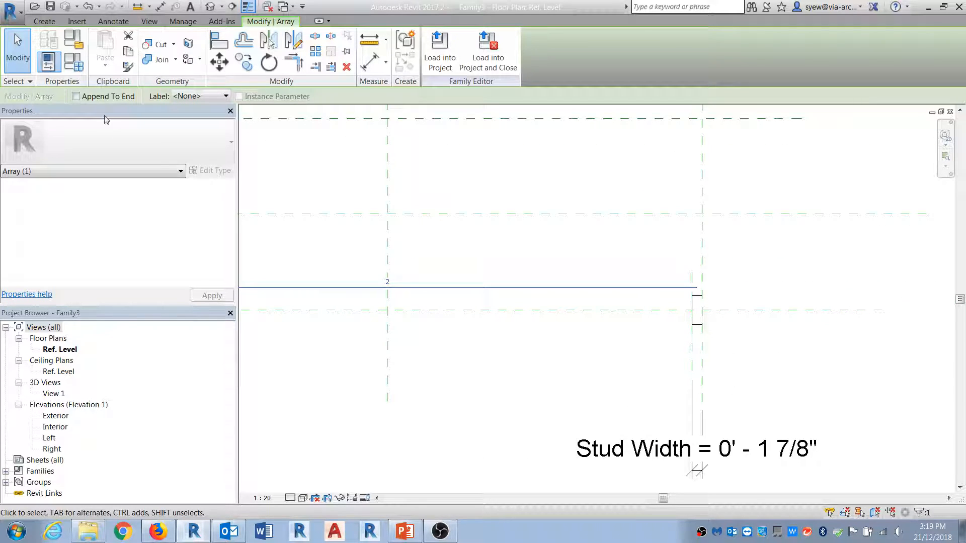
Try setting both Int Offset and Ext Offset to 0 in the family types.
left_click(82, 67)
left_click(574, 250)
type("0")
key("Up")
type("0")
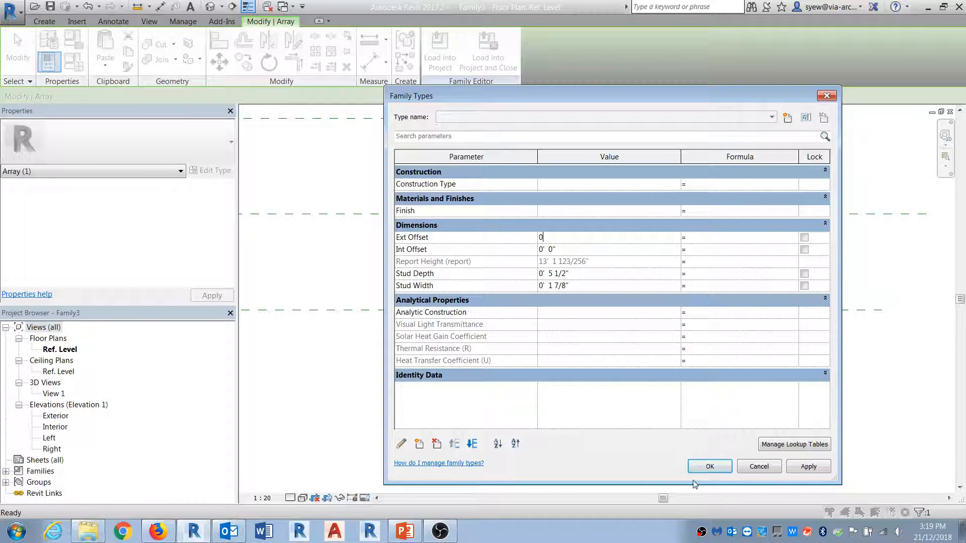
left_click(707, 467)
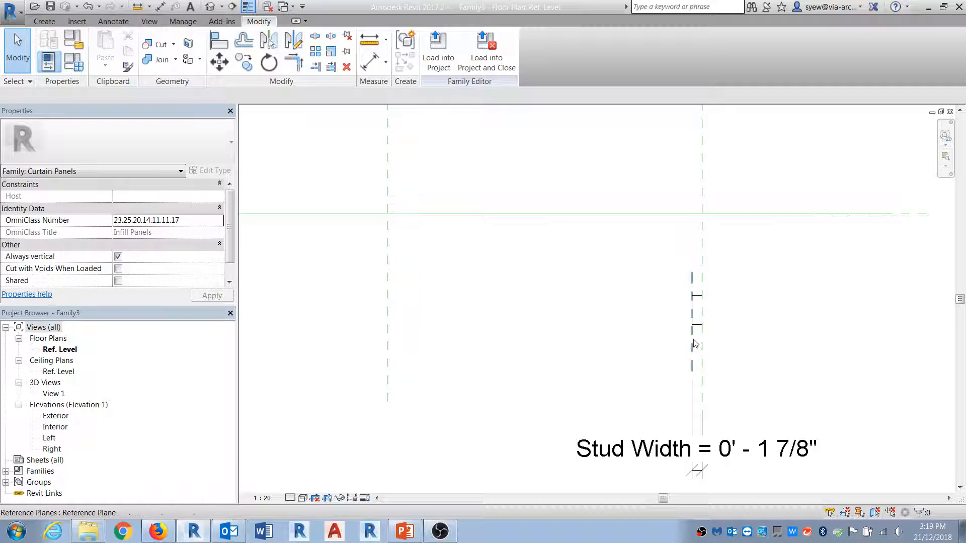
scroll(702, 322, "down", 2)
scroll(723, 340, "up", 2)
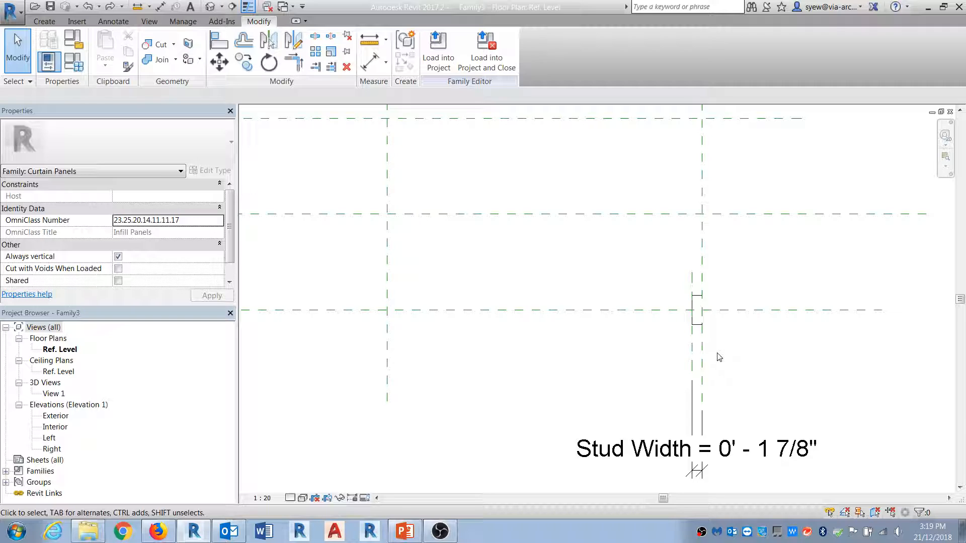
Align the back of the right arrayed stud to the right short reference plane and lock the alignment.
key("a")
key("l")
left_click(702, 313)
left_click(692, 345)
left_click(693, 318)
left_click(675, 307)
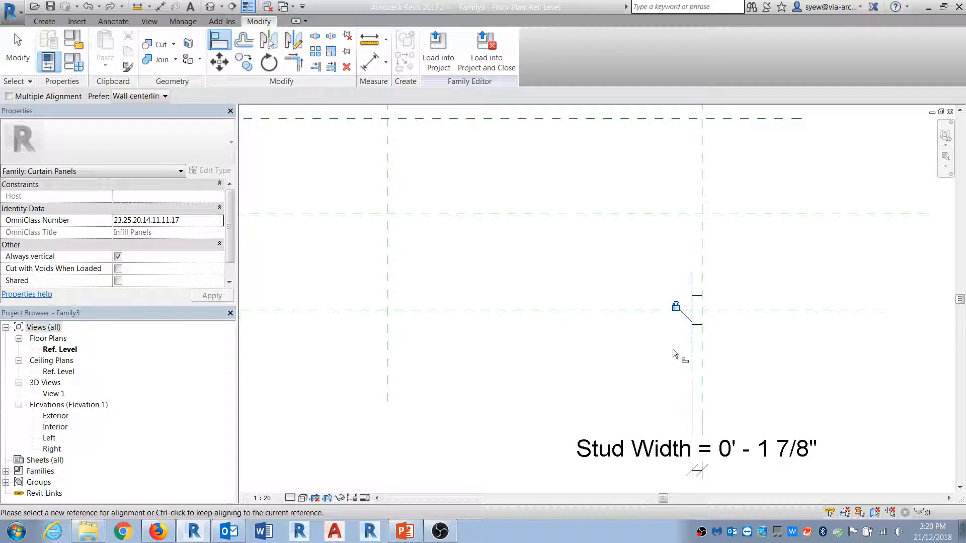
key("Escape")
key("Escape")
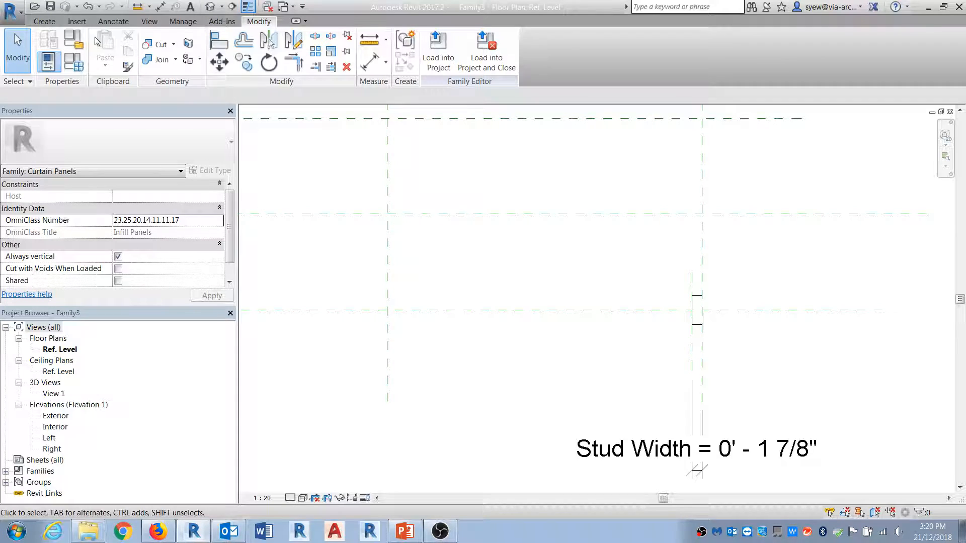
Try again to set Int Offset and Ext Offset to 0 in the family types.
left_click(73, 62)
left_click(578, 249)
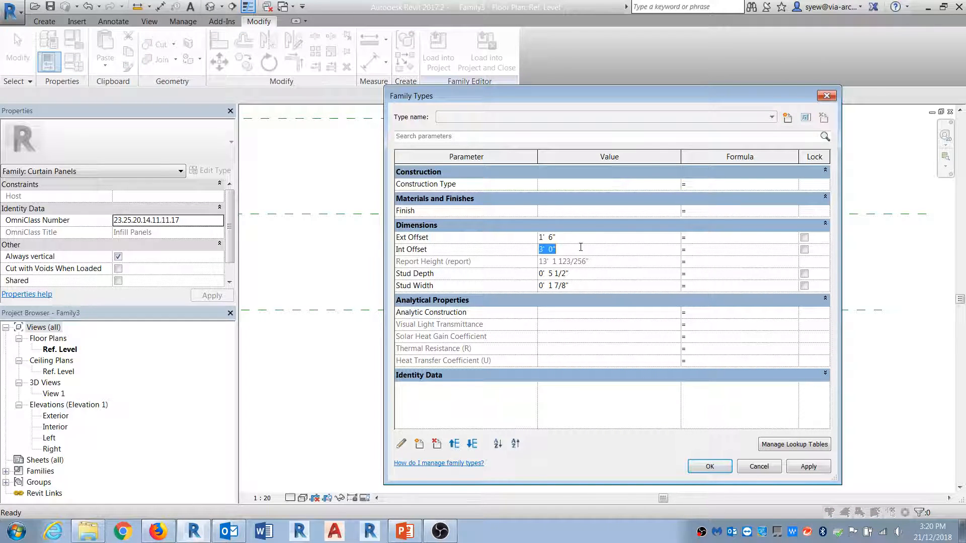
type("0")
left_click(580, 239)
type("0")
left_click(709, 467)
Label the stud array's member count with a new instance parameter named Number of studs.
middle_click_drag(443, 333, 539, 347)
scroll(539, 347, "down", 2)
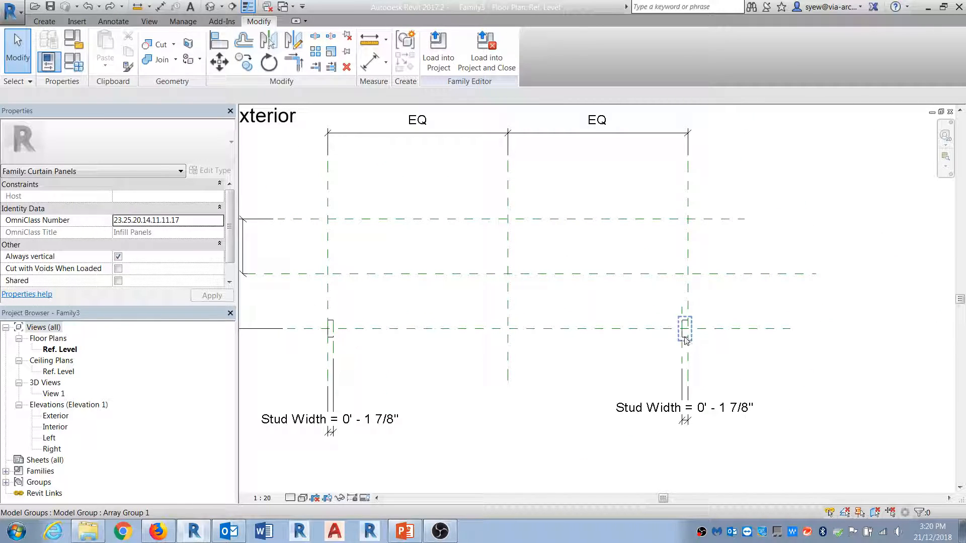
left_click(679, 337)
left_click(611, 316)
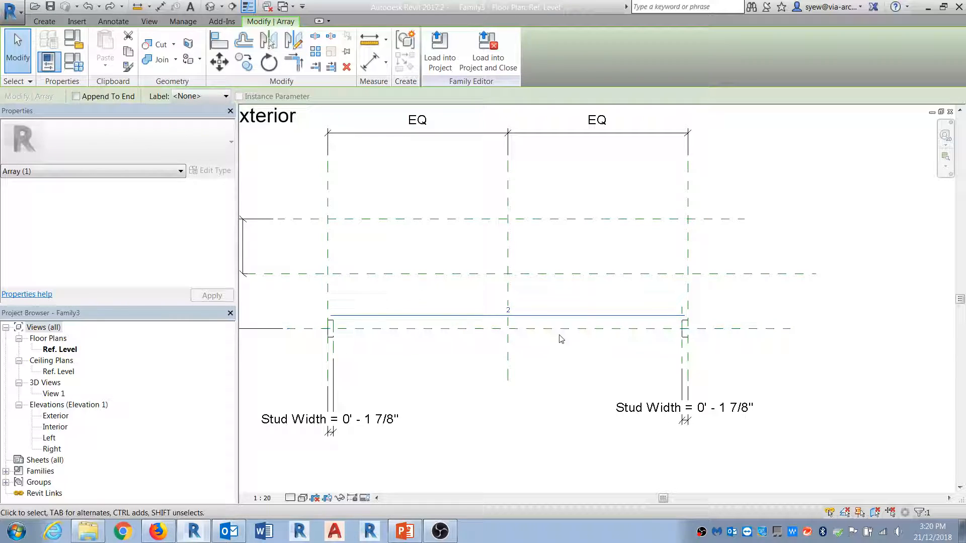
left_click(225, 96)
left_click(213, 116)
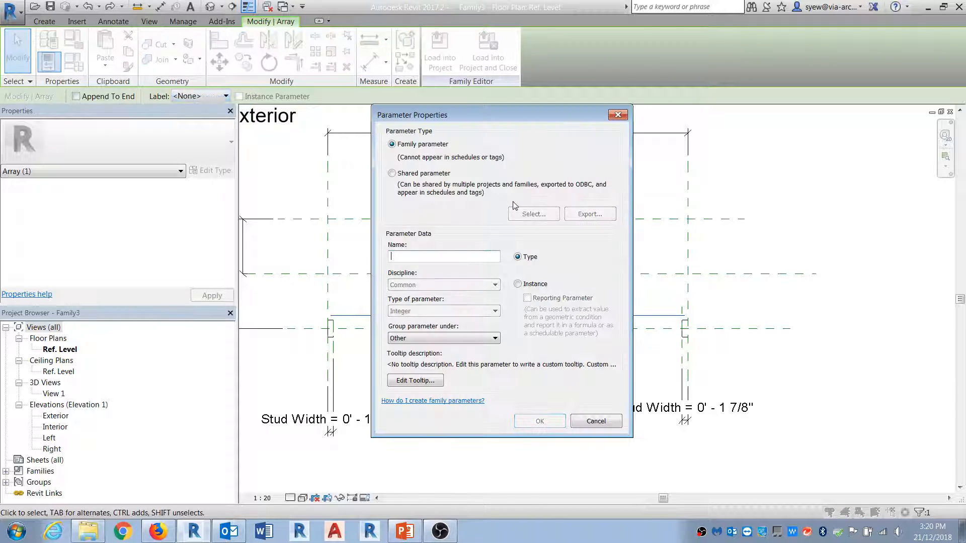
type("Number of studs")
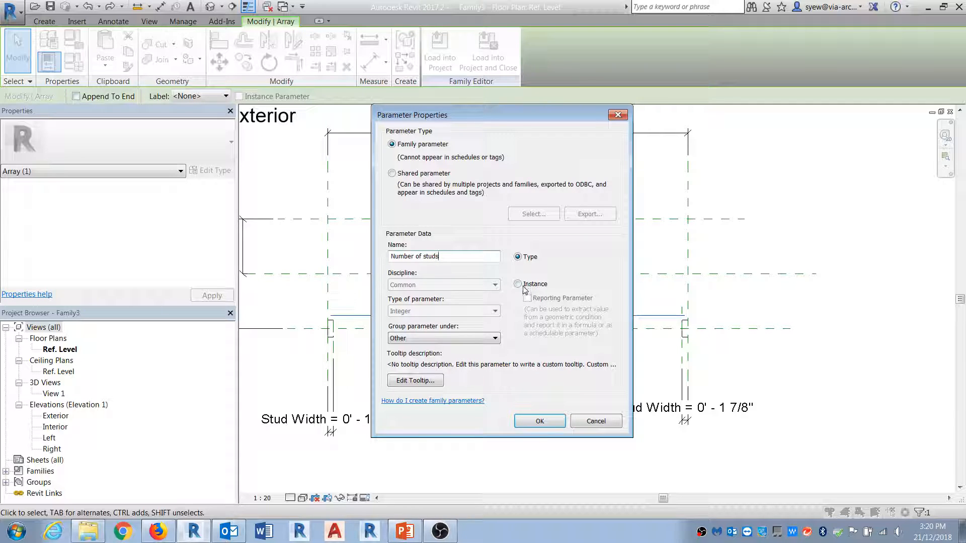
left_click(518, 284)
left_click(540, 421)
left_click(524, 442)
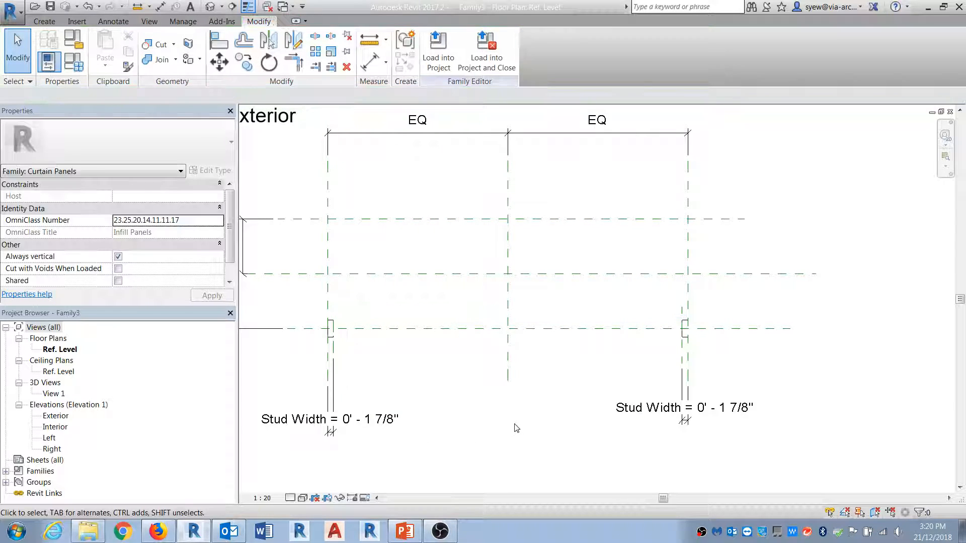
Add an aligned dimension between the outer left and right reference planes, placed below the Stud Width dimensions.
middle_click_drag(498, 441, 522, 368)
middle_click_drag(535, 334, 520, 409)
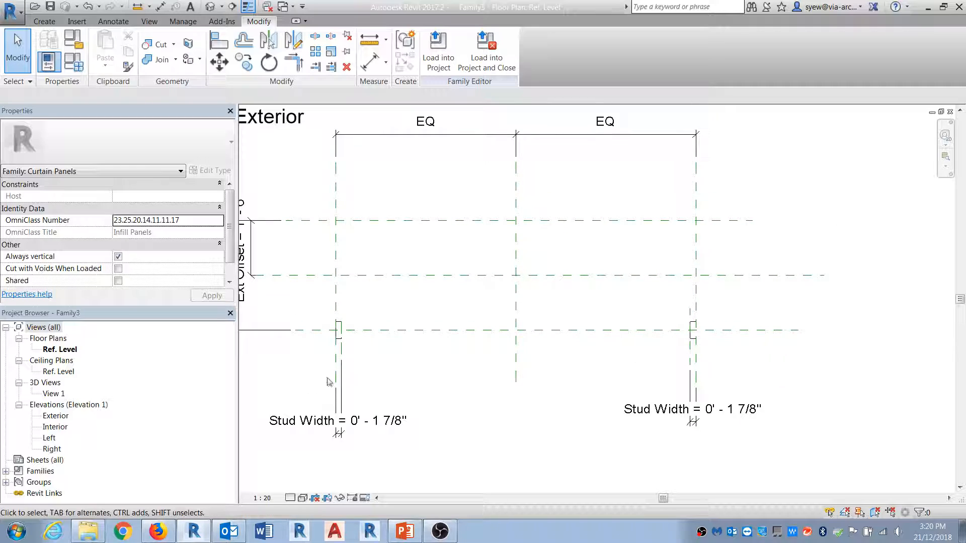
left_click(160, 6)
left_click(335, 358)
left_click(696, 359)
middle_click_drag(548, 451, 576, 356)
left_click(596, 409)
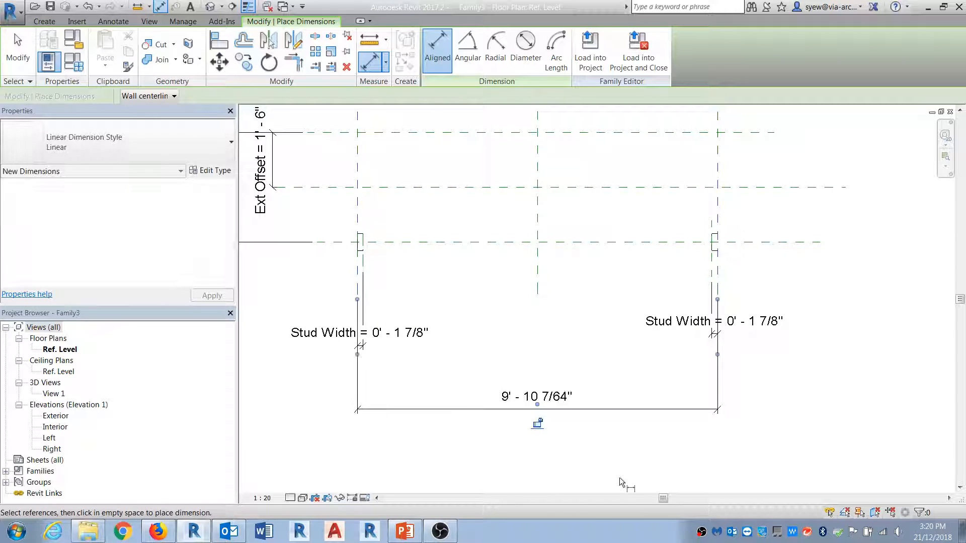
key("Escape")
Label the overall width dimension with a new instance reporting parameter named Report Width.
left_click(536, 398)
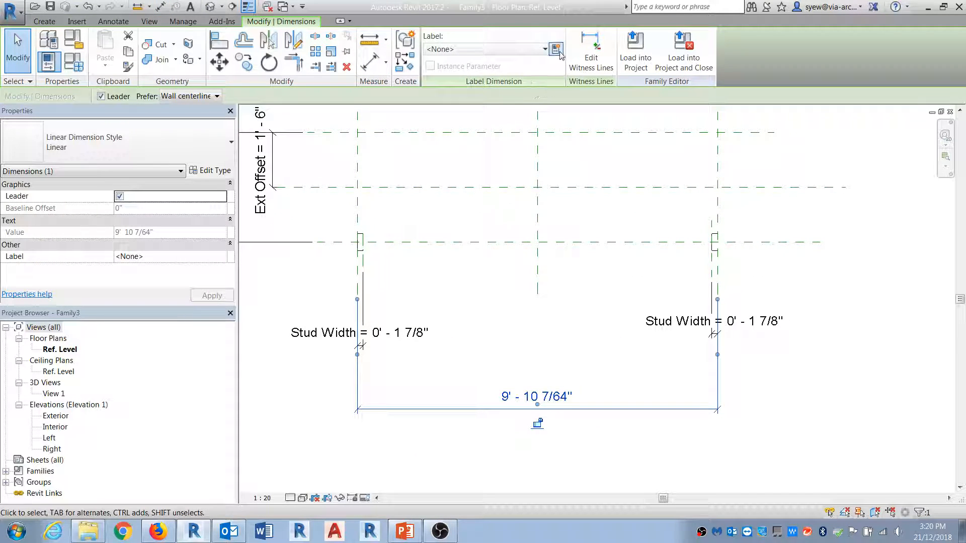
left_click(556, 49)
left_click(518, 284)
left_click(527, 298)
left_click(434, 259)
type("Re")
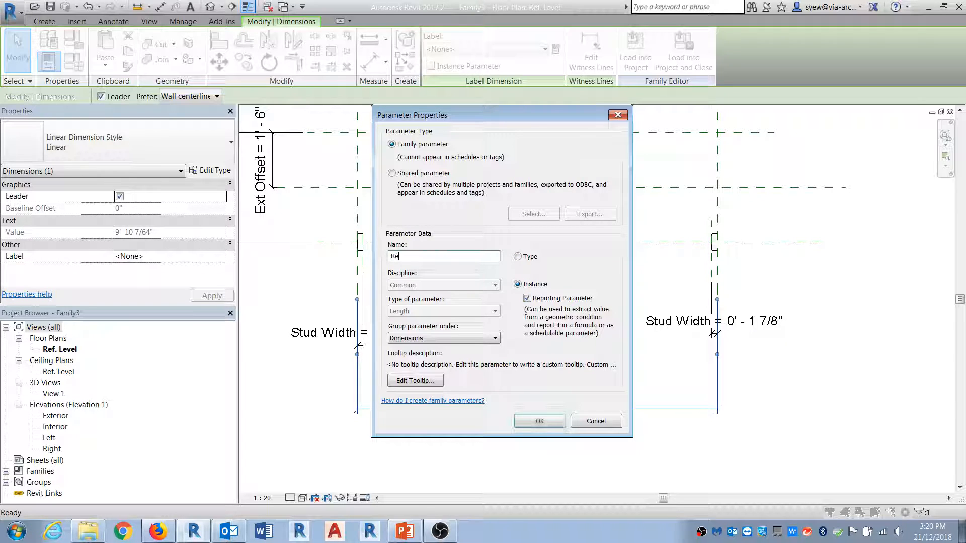
type("port Width")
key("Return")
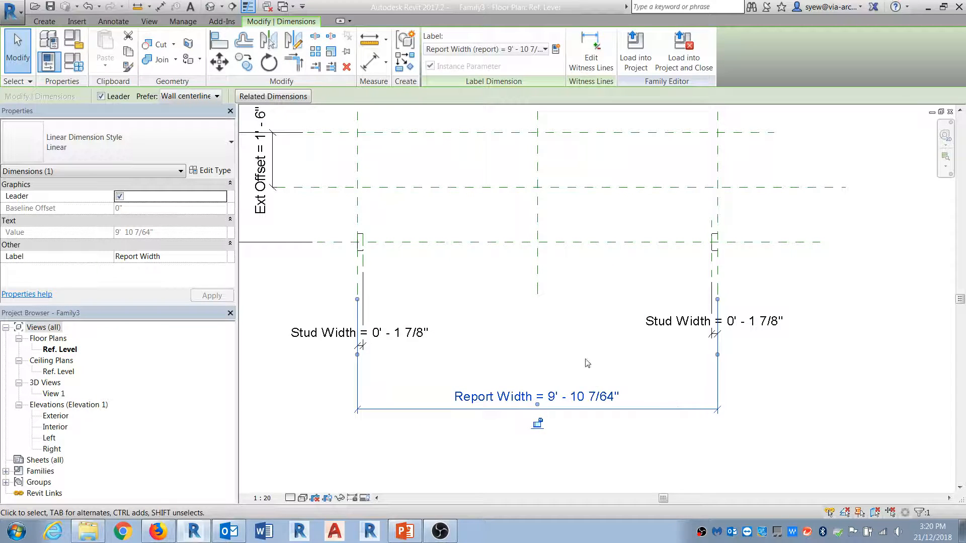
left_click(554, 320)
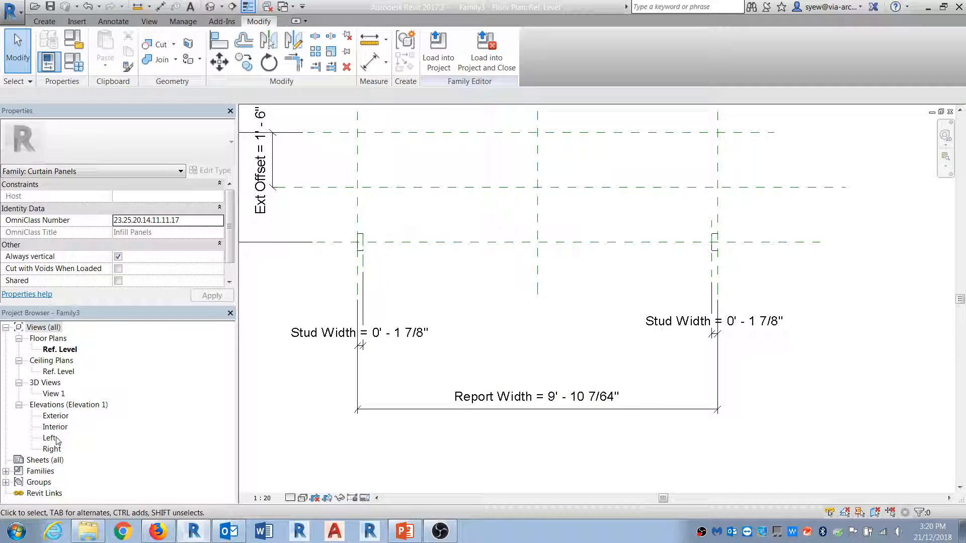
Open the Exterior elevation and set its detail level to Fine.
double_click(55, 417)
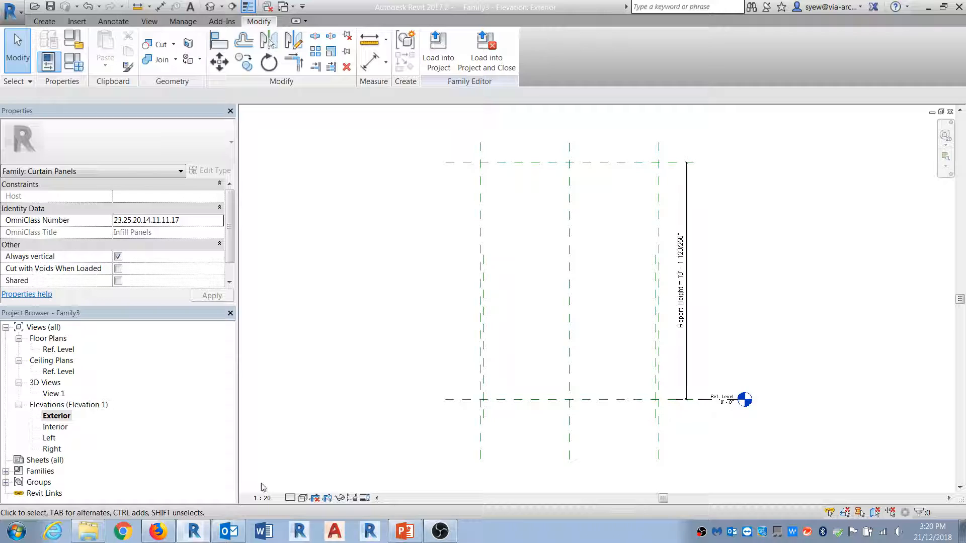
left_click(303, 498)
left_click(290, 498)
left_click(309, 484)
Edit the arrayed stud group so the nested stud's Height is associated with Report Height, and finish the group.
left_click(655, 297)
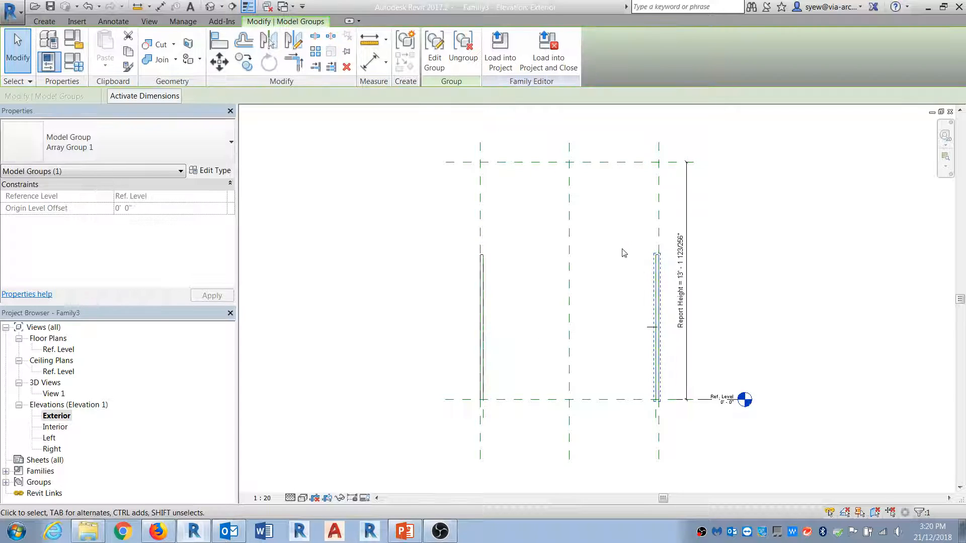
left_click(436, 58)
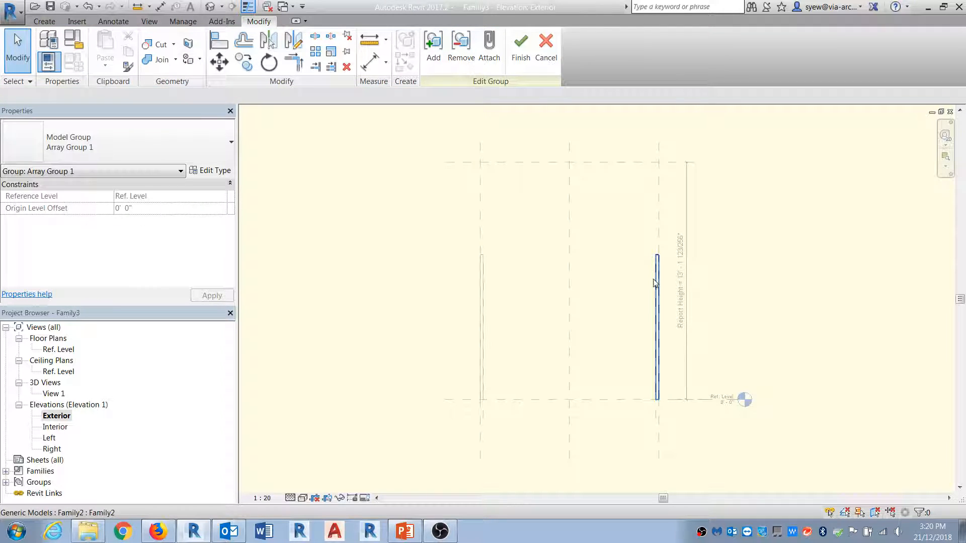
left_click(656, 326)
scroll(217, 243, "down", 2)
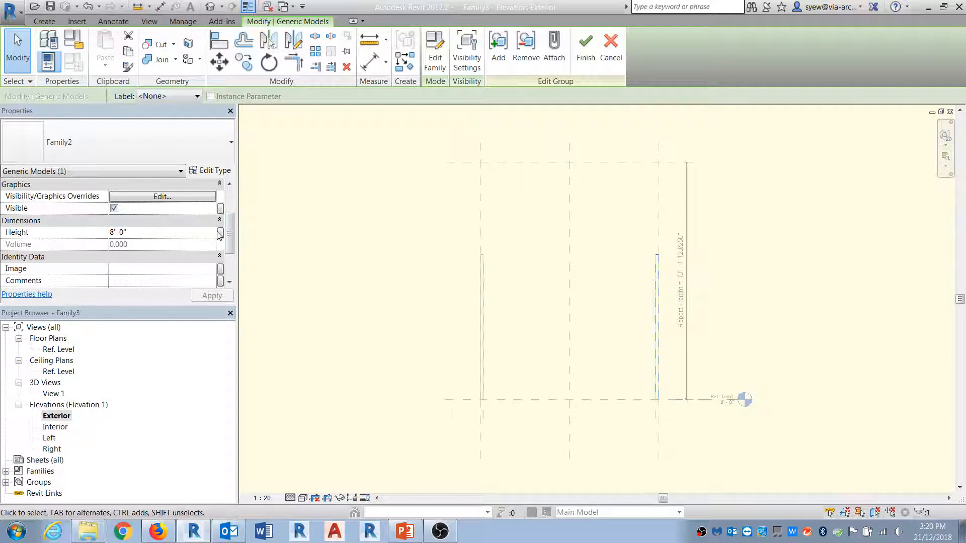
left_click(220, 233)
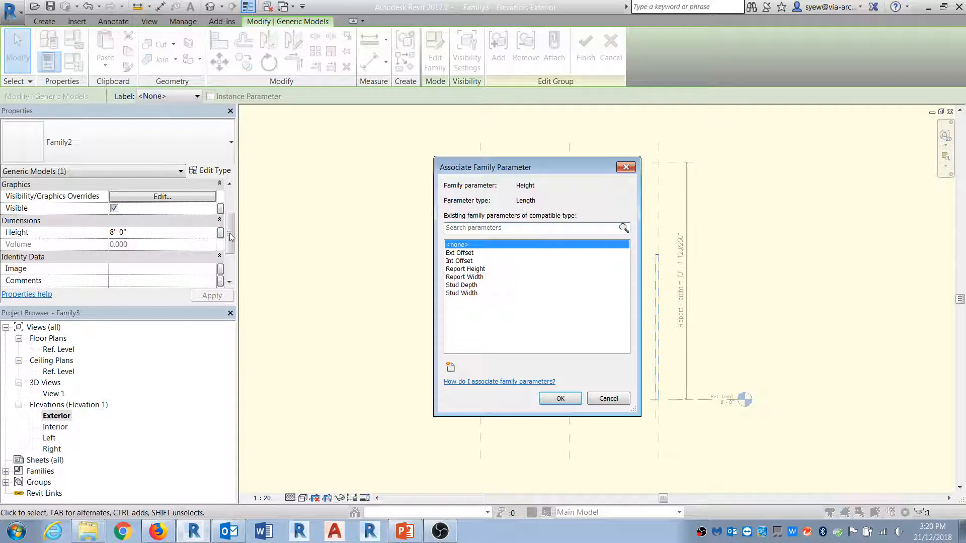
left_click(465, 269)
left_click(559, 398)
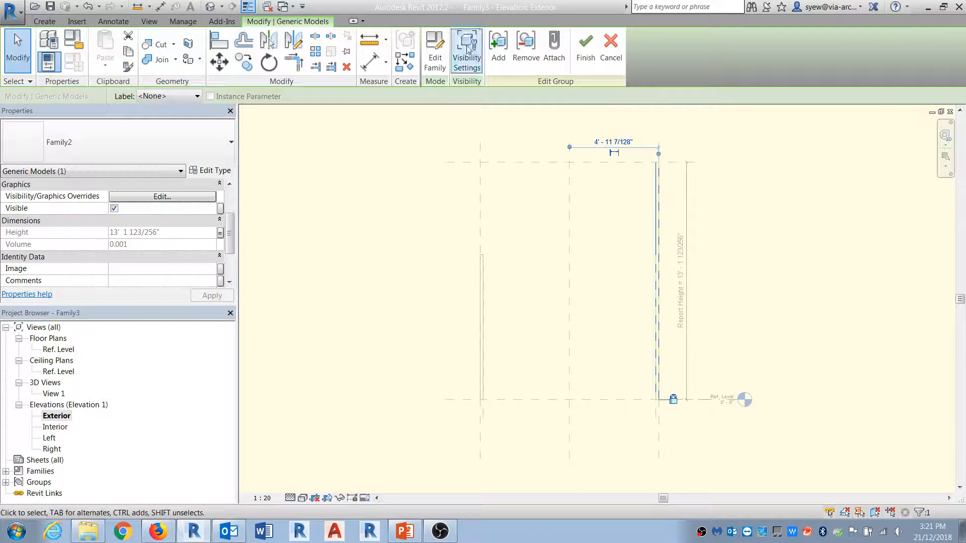
left_click(586, 50)
left_click(555, 273)
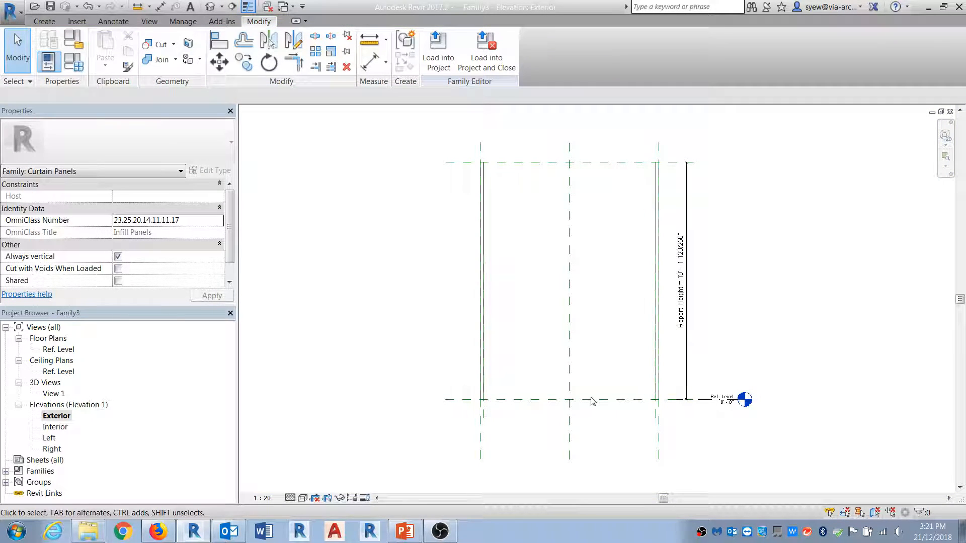
In the Ref. Level plan, add a Stud OC length type parameter to the family and set it to 1' 4".
double_click(69, 350)
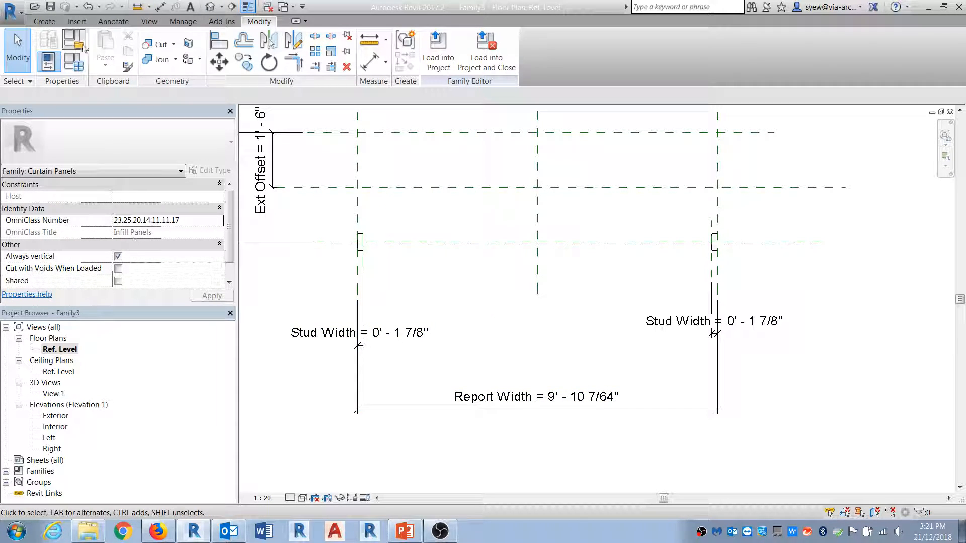
left_click(73, 61)
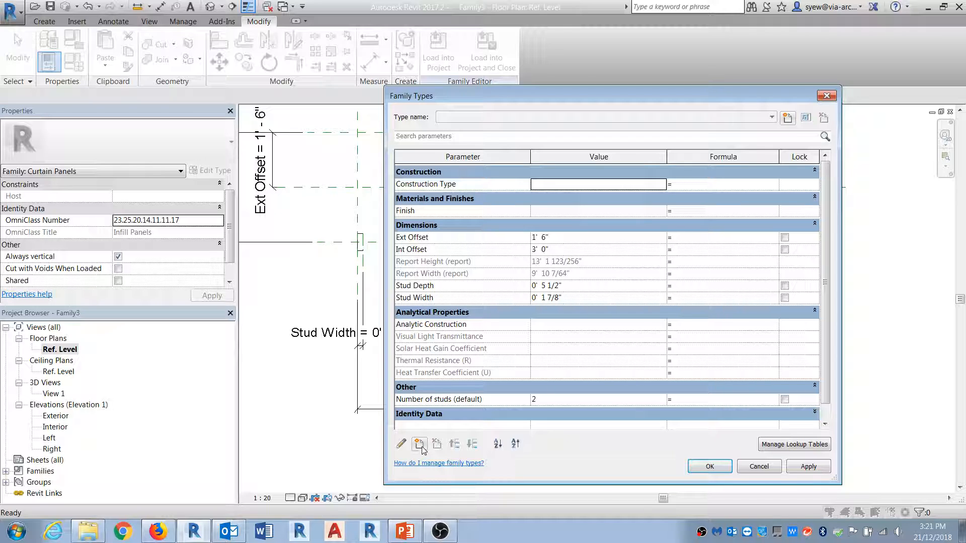
left_click(420, 445)
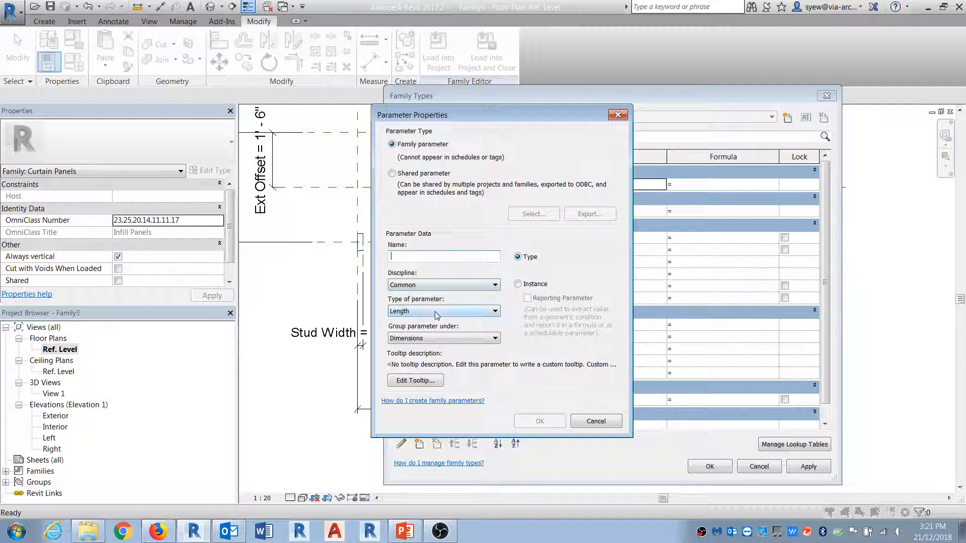
type("Stud OC")
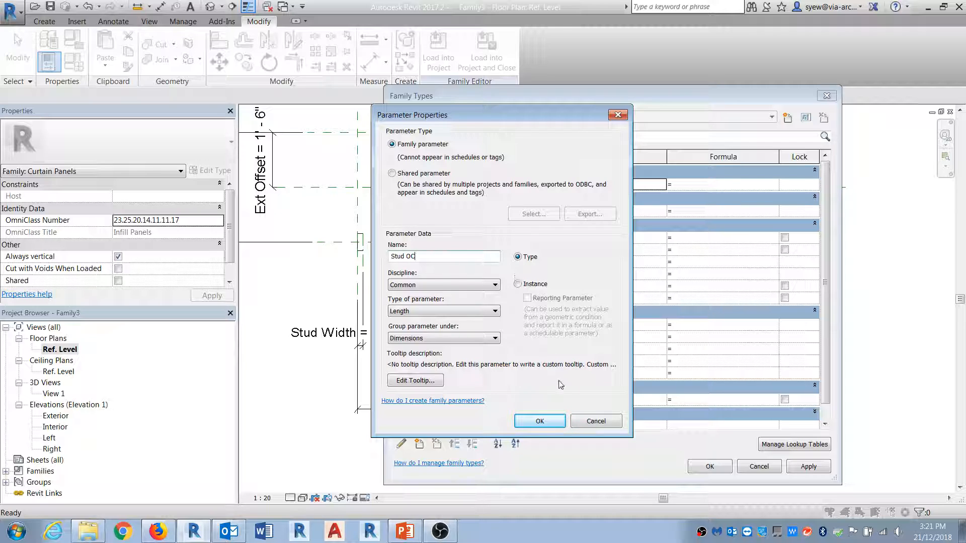
left_click(547, 421)
left_click(574, 301)
type("1 4")
key("Tab")
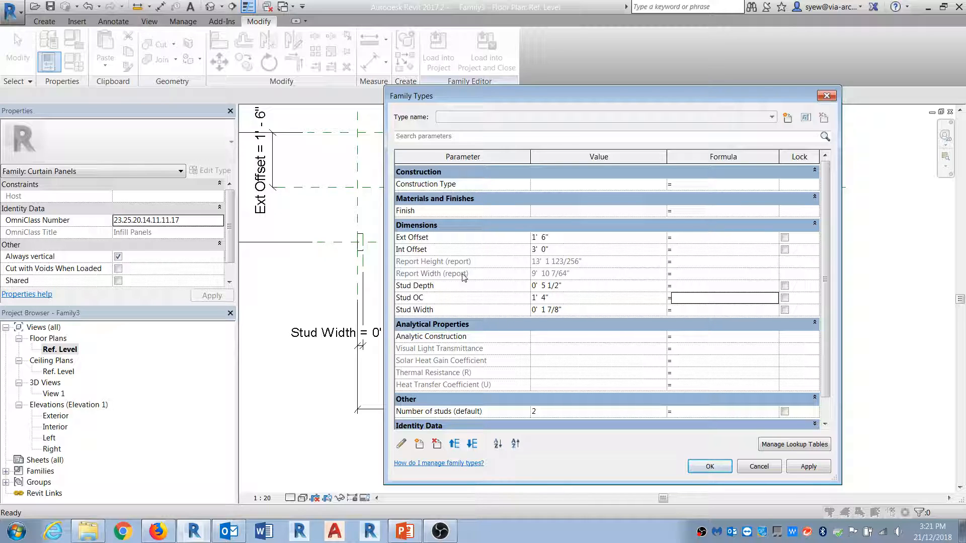
Drive Number of studs with the formula Report Width / Stud OC and apply it to the family.
left_click(703, 412)
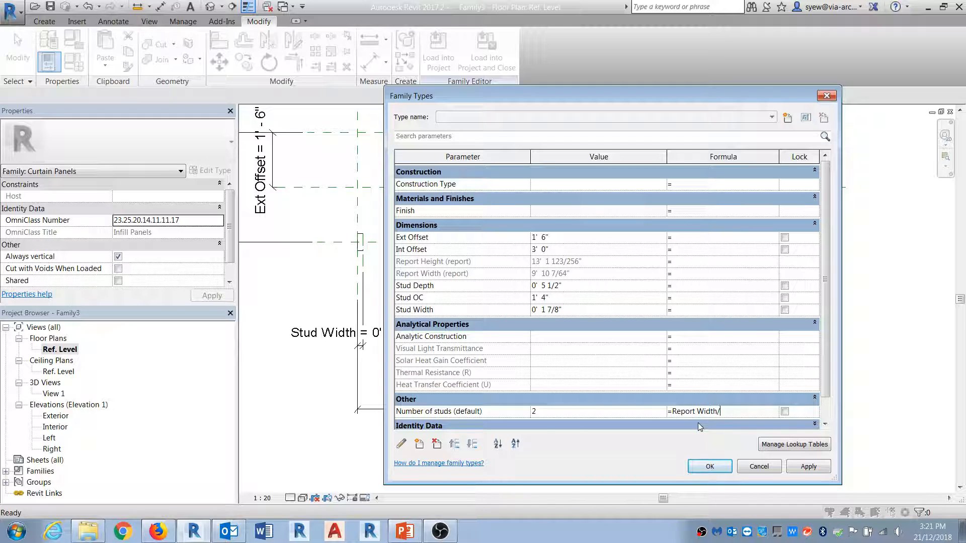
type("Stud OC")
key("Tab")
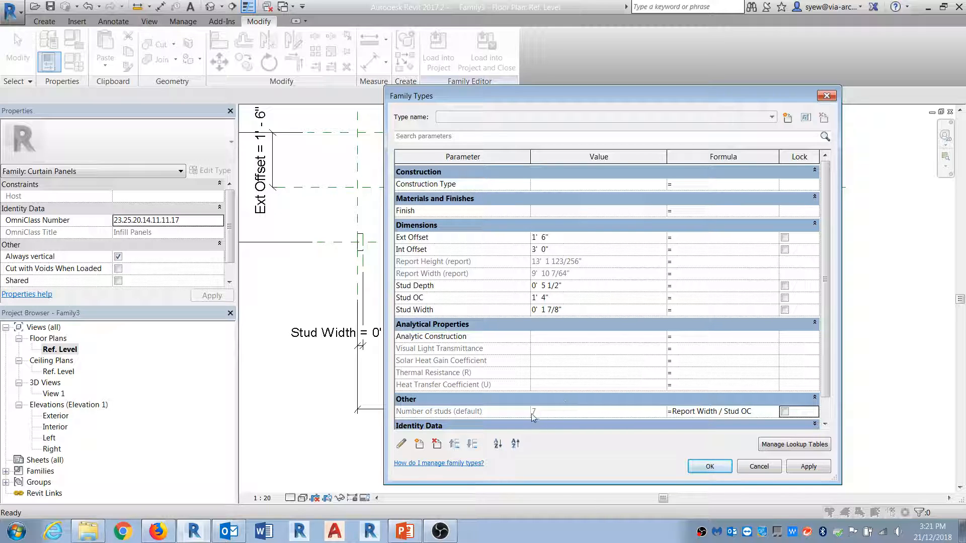
left_click(710, 467)
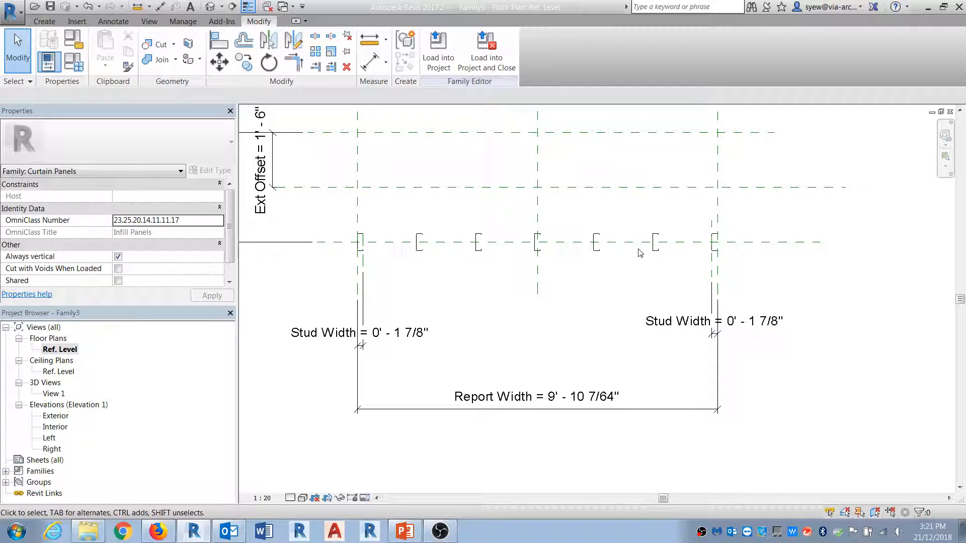
Test the array in the 3D view by setting Stud OC to 2' 0" and 1' 0", and restore it to 1' 4".
left_click(210, 6)
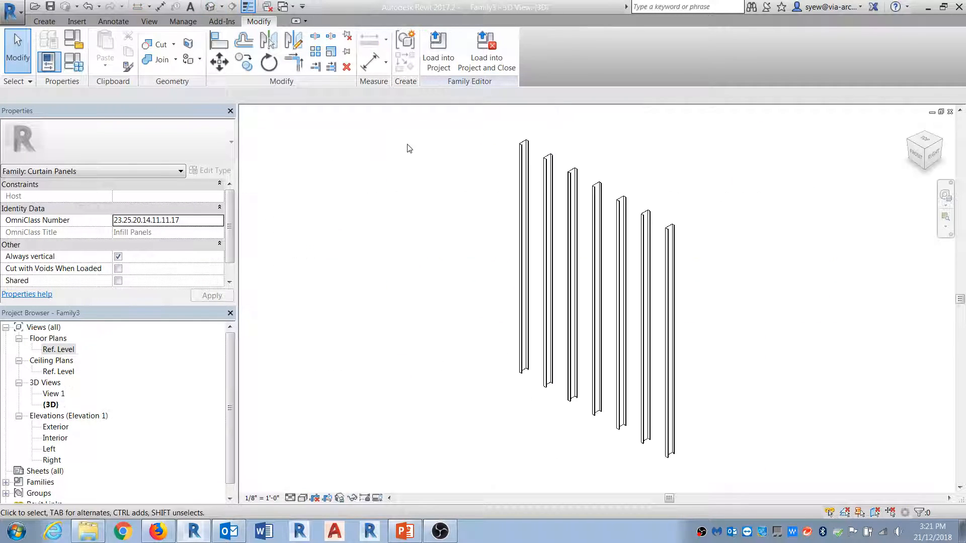
left_click_drag(566, 96, 208, 108)
left_click(205, 309)
type("2")
left_click(443, 478)
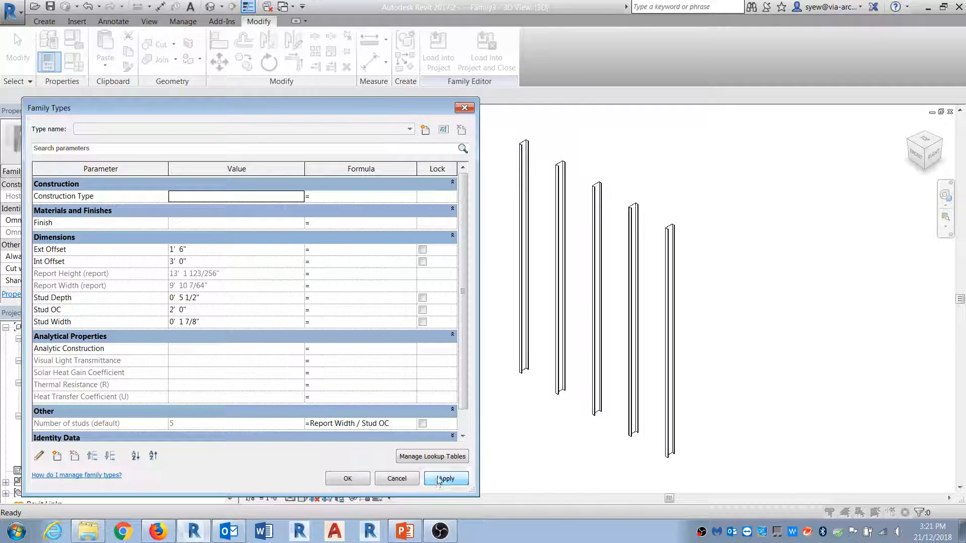
left_click(213, 310)
left_click(445, 479)
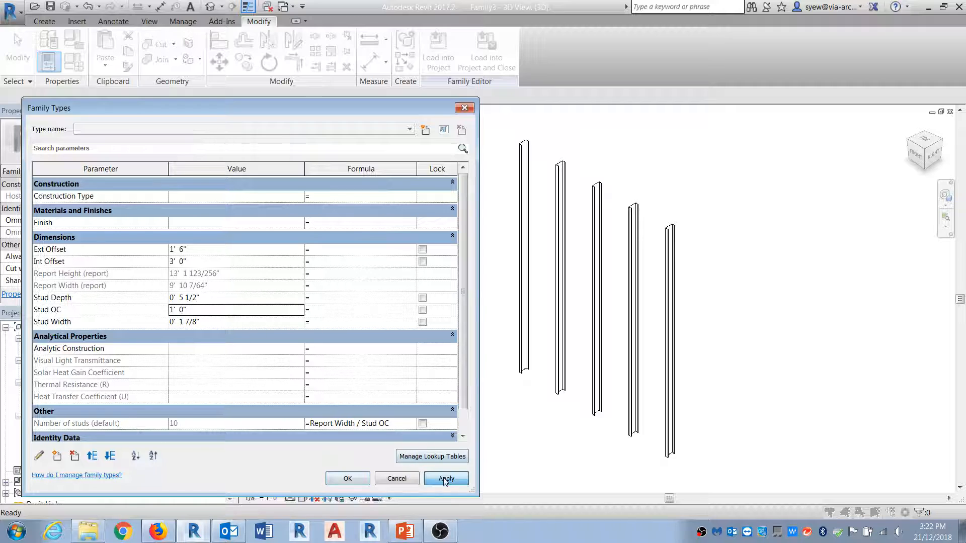
left_click(204, 310)
key("Tab")
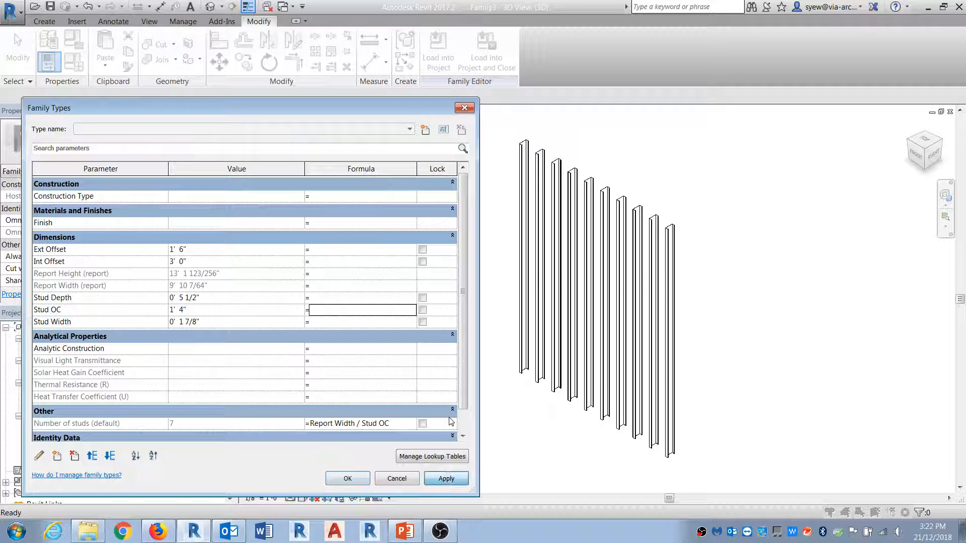
left_click(446, 478)
left_click(347, 478)
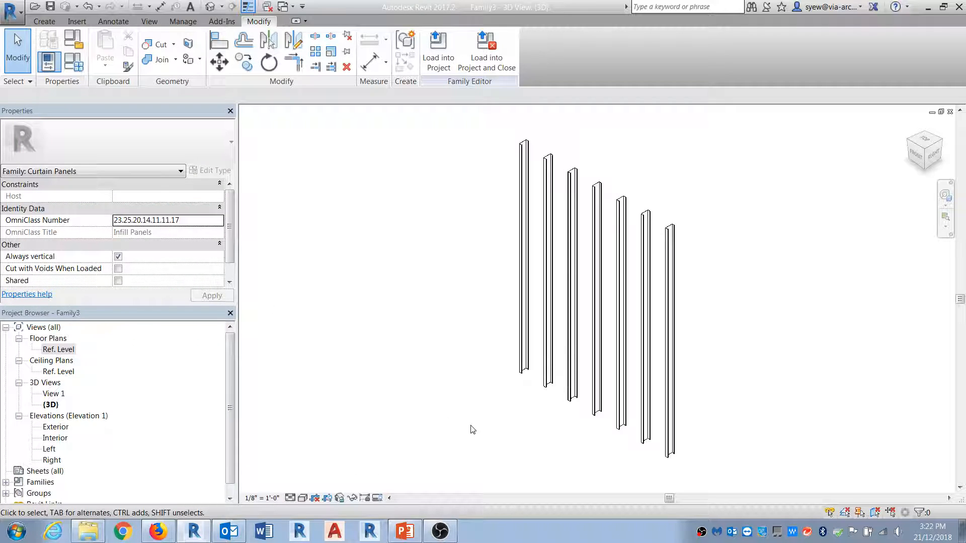
Set Ext Offset and Int Offset to 0 in the family types.
left_click(48, 61)
left_click(212, 256)
left_click(212, 251)
type("0")
key("Tab")
type("0")
left_click(348, 482)
Load the finished stud panel family into Project1.
middle_click_drag(482, 398, 671, 441, "shift")
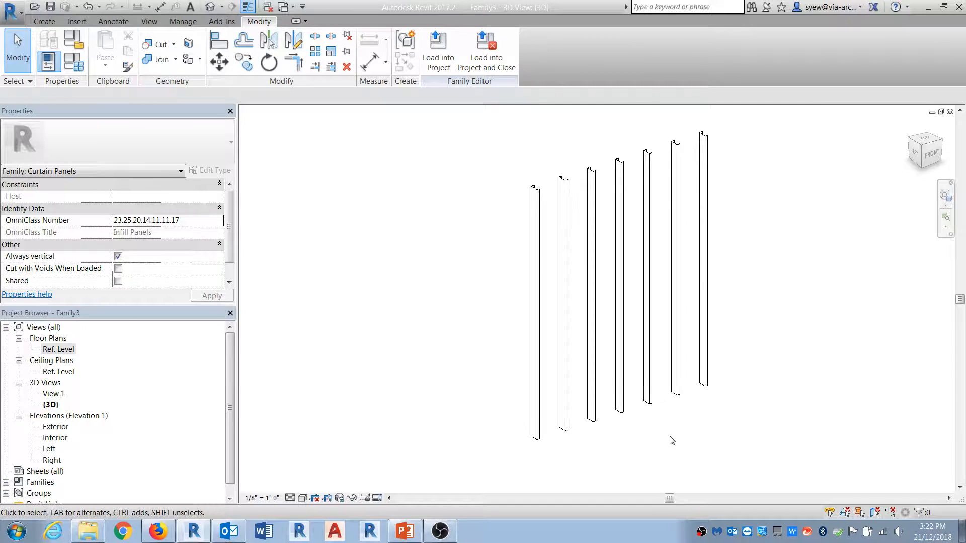
left_click(438, 50)
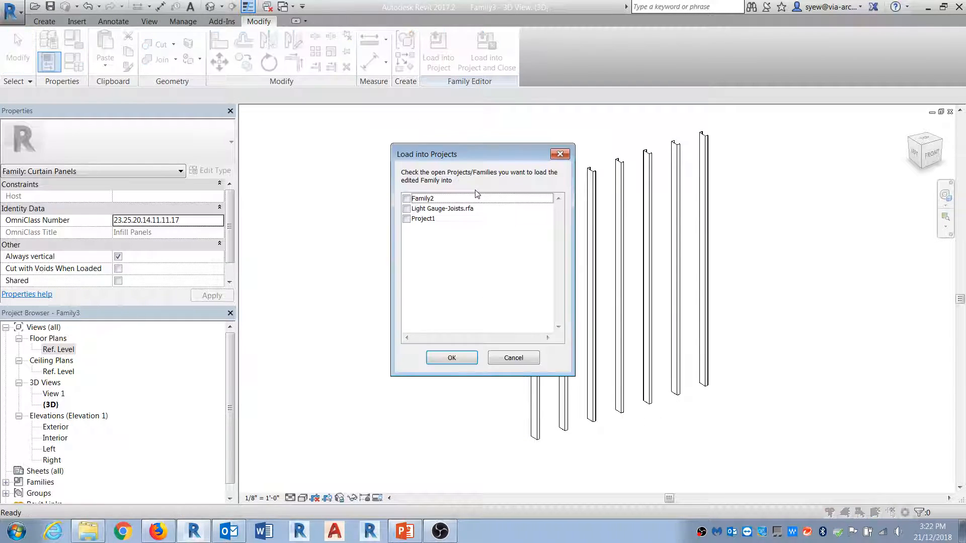
left_click(406, 219)
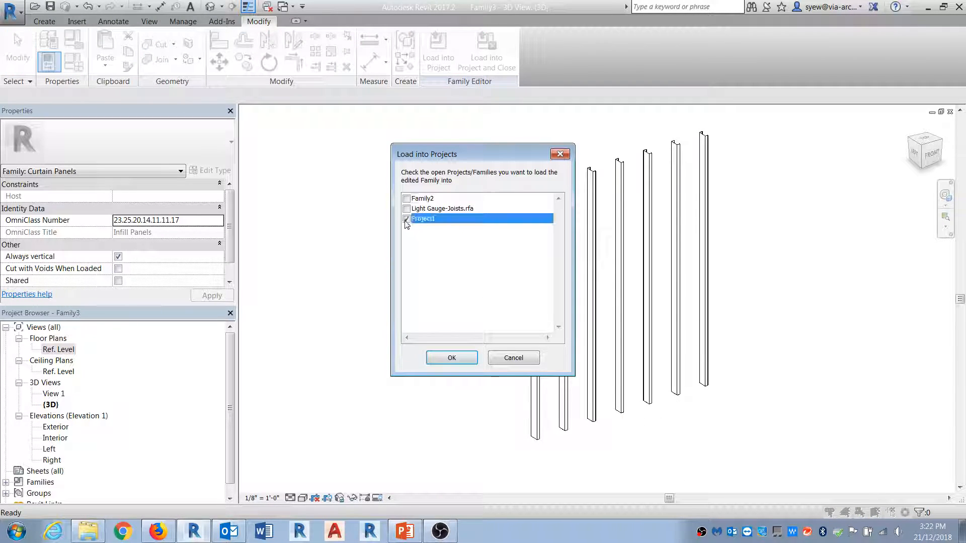
left_click(451, 358)
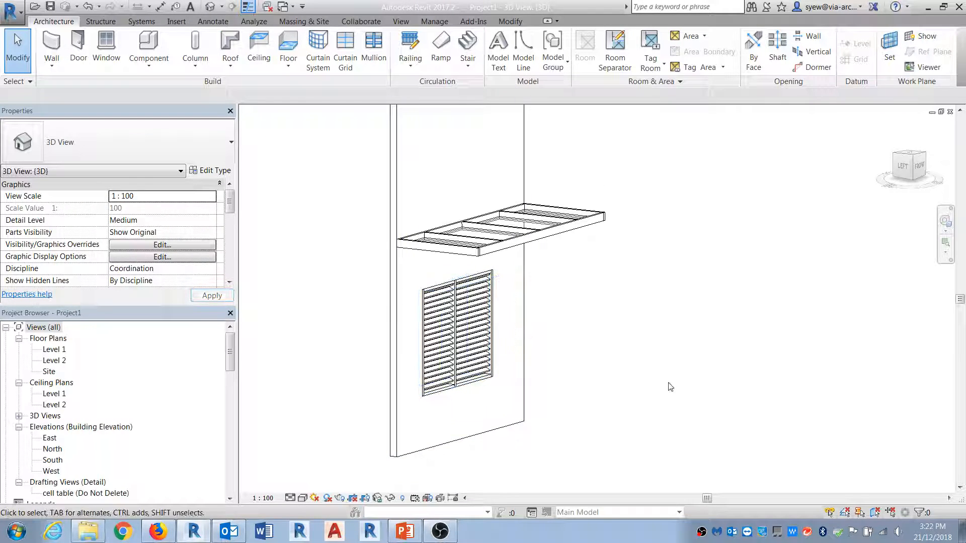
Place a straight curtain wall about 7200 mm long on Level 1 in front of the existing wall in the 3D view.
scroll(662, 385, "down", 2)
middle_click_drag(651, 352, 619, 373)
scroll(624, 403, "up", 2)
middle_click_drag(625, 431, 601, 423, "shift")
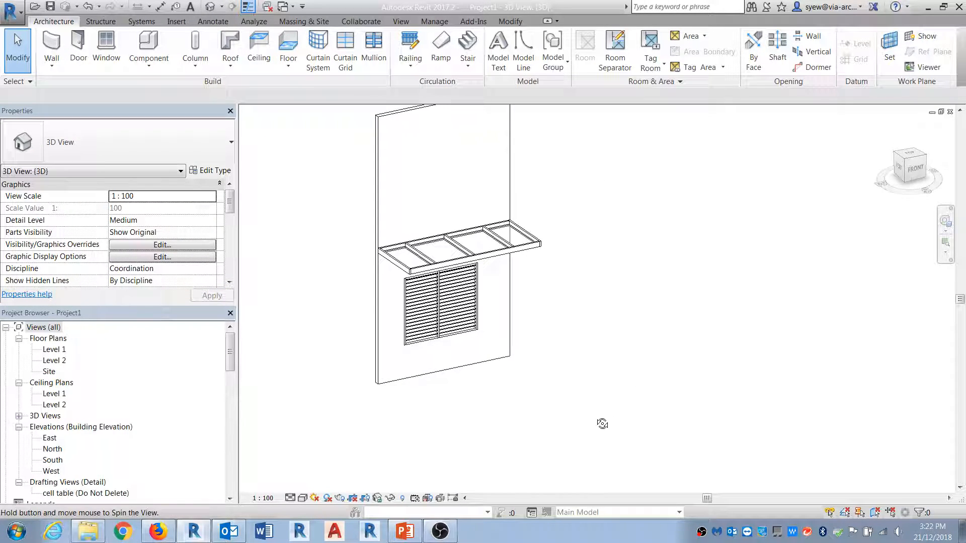
scroll(602, 422, "up", 2)
left_click(52, 53)
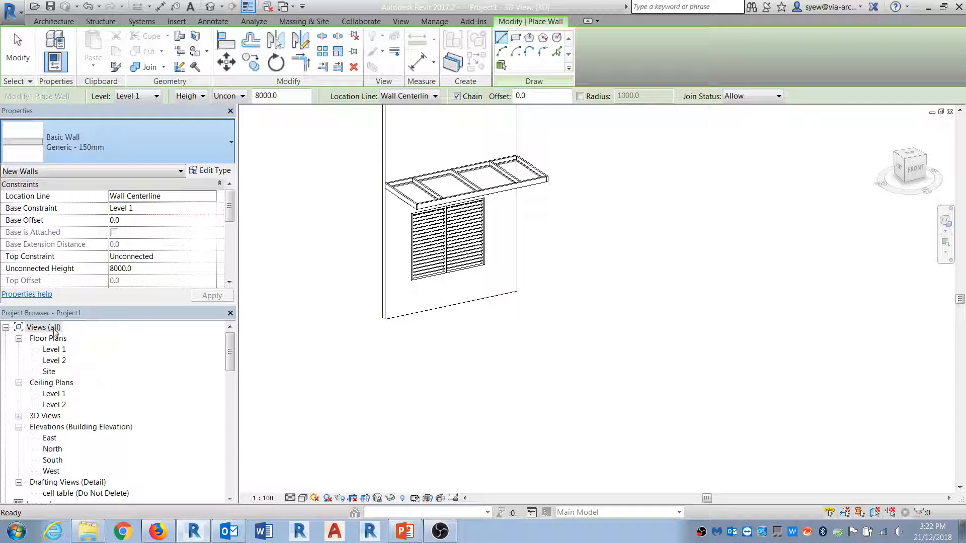
left_click(410, 399)
left_click(640, 351)
key("Escape")
key("Escape")
Set the new curtain wall's unconnected height to 2000 mm.
left_click(601, 326)
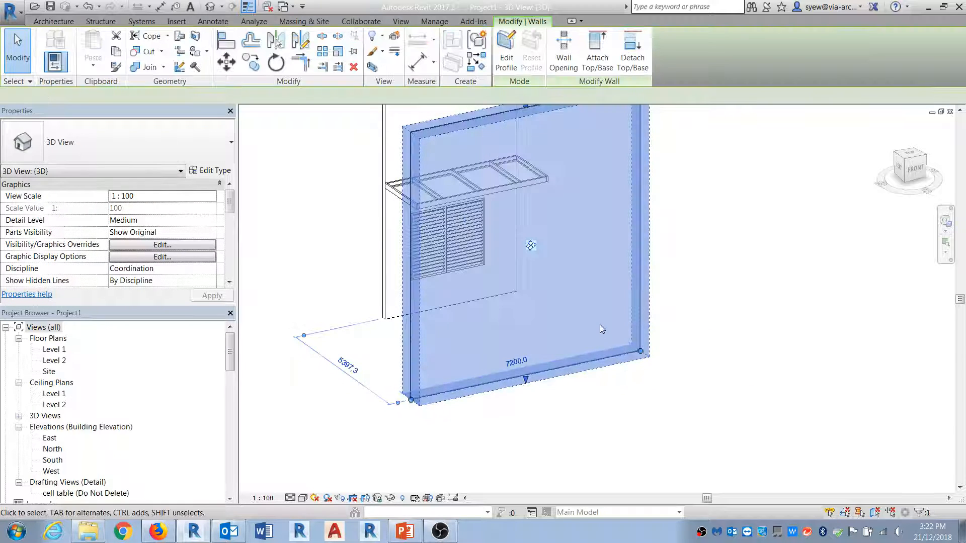
left_click(149, 246)
type("2000")
key("Return")
left_click(774, 446)
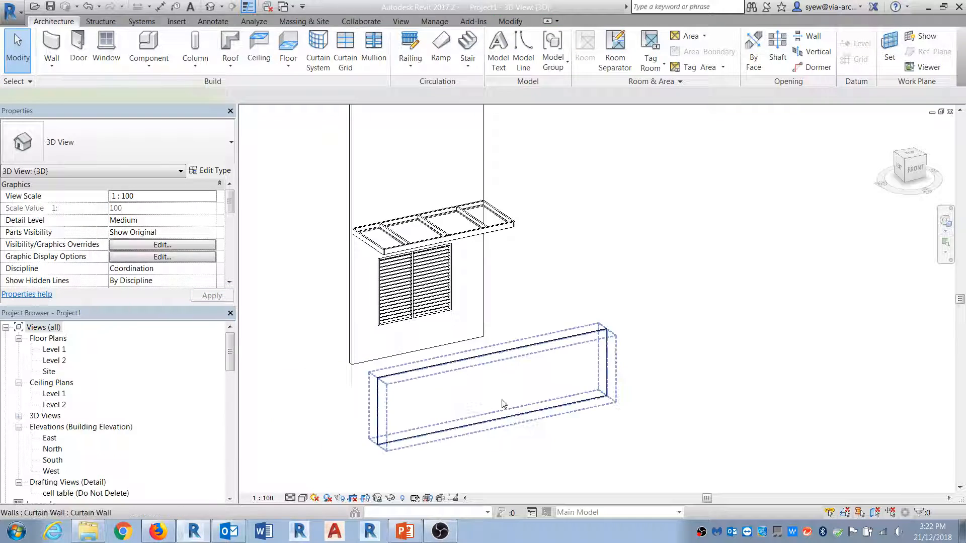
Duplicate the new wall's curtain wall type and name the copy Stud 3d.
left_click(503, 385)
scroll(434, 476, "up", 3)
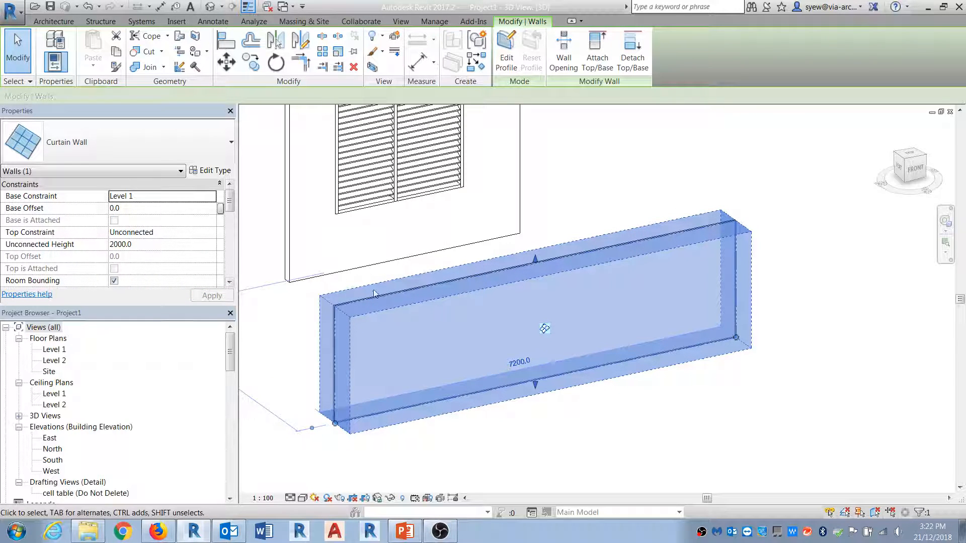
left_click(211, 170)
left_click(479, 117)
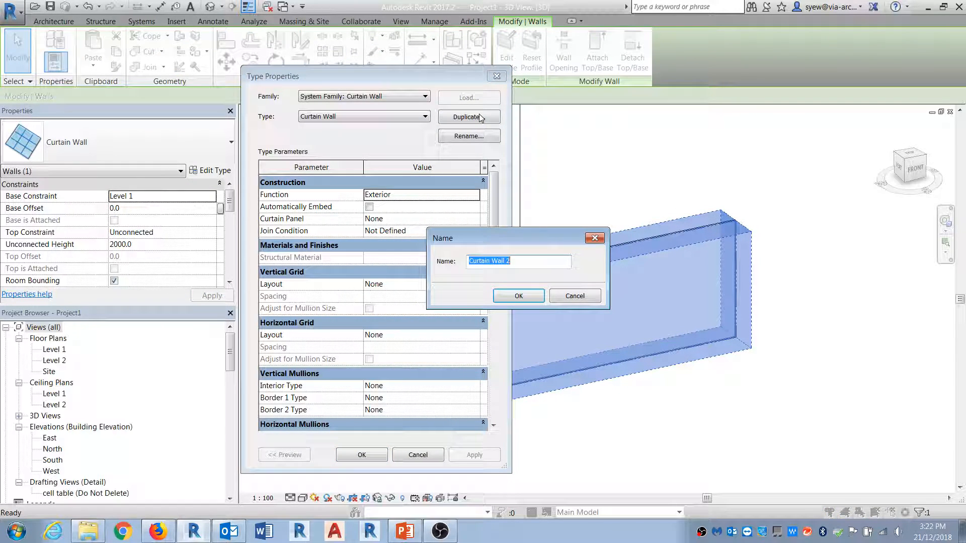
type("Stud 3d")
key("Return")
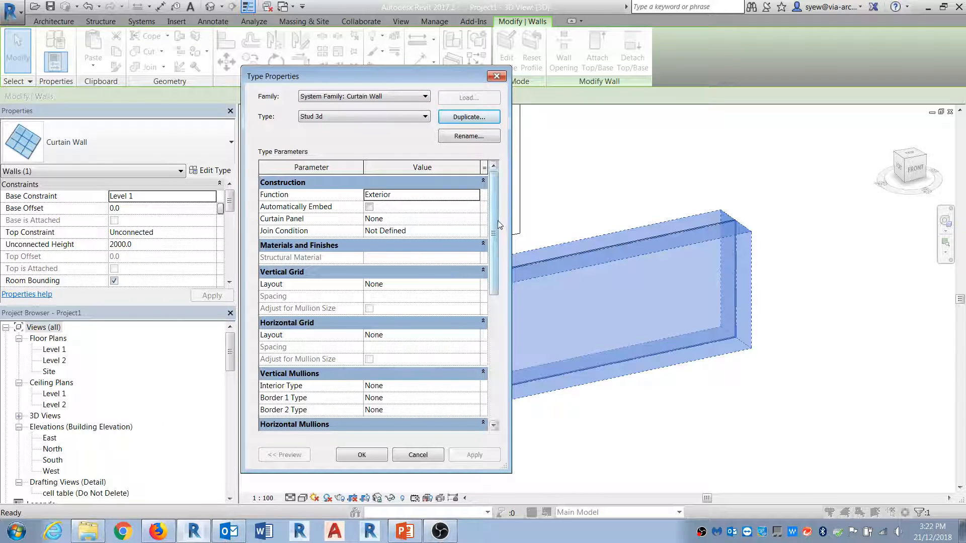
Set the Stud 3d type's curtain panel to Family3 : Family3, apply it, and inspect the studs in the wall.
left_click(474, 219)
left_click_drag(552, 243, 552, 269)
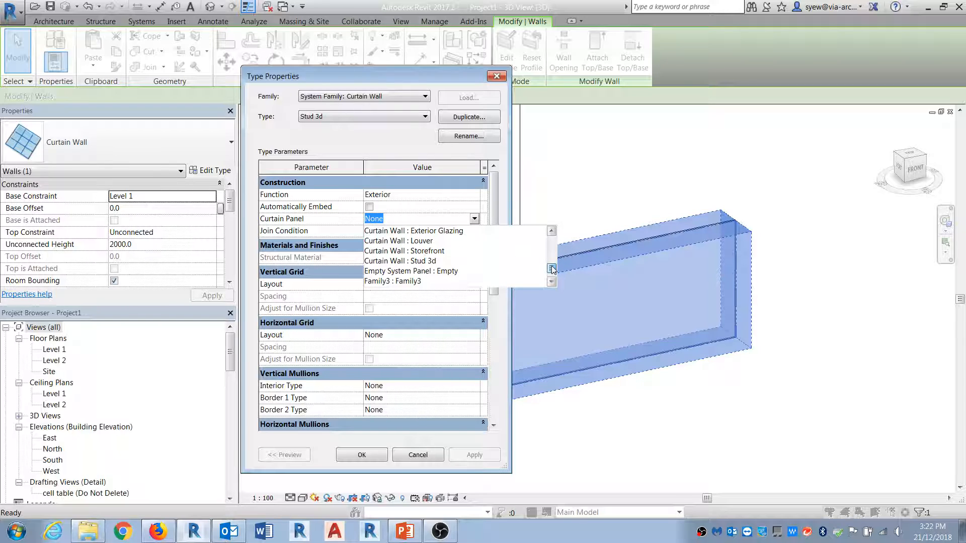
left_click(419, 280)
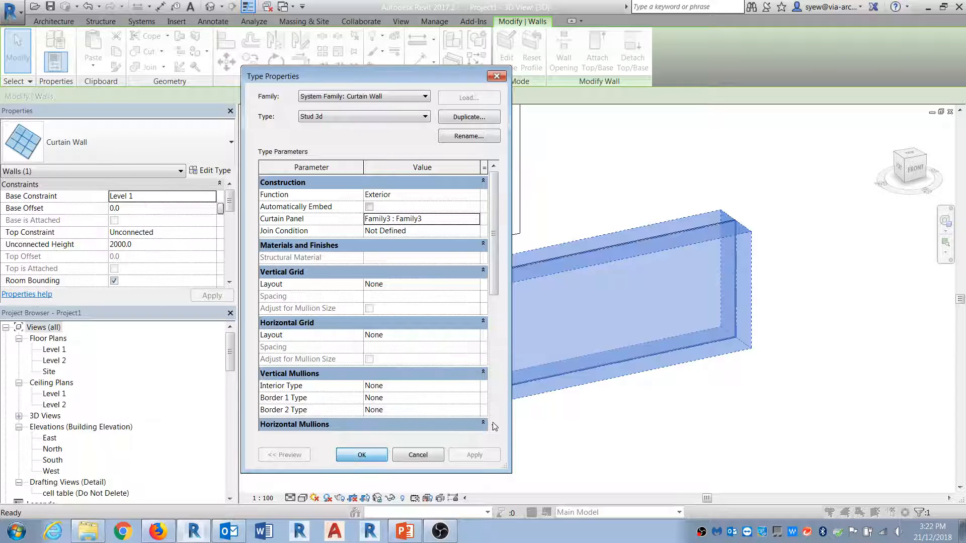
left_click(362, 454)
left_click(581, 442)
left_click(478, 393)
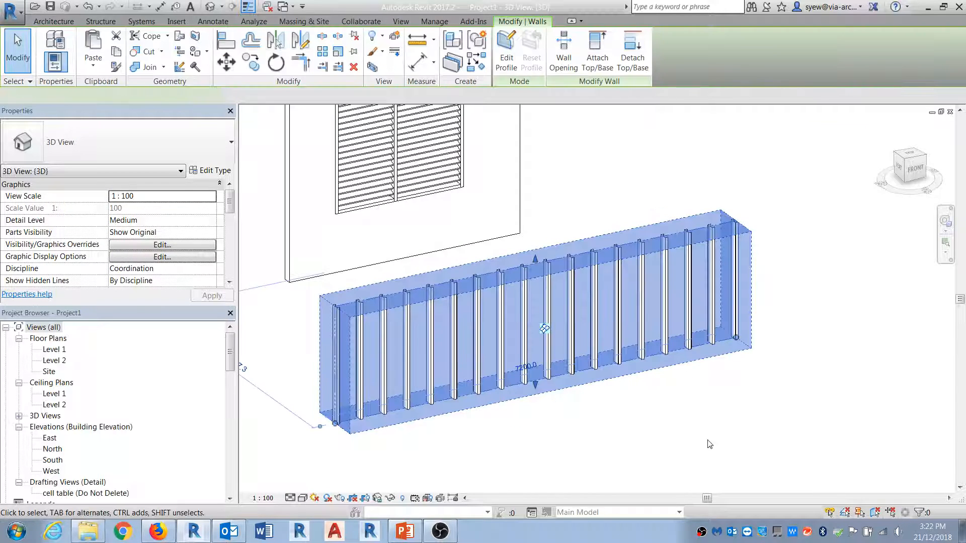
left_click(616, 470)
scroll(423, 444, "up", 2)
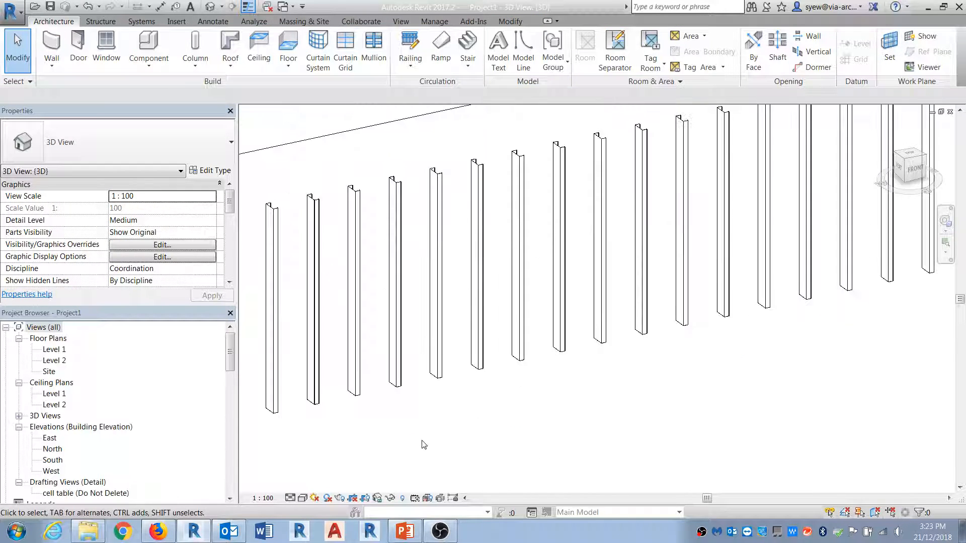
scroll(340, 427, "down", 1)
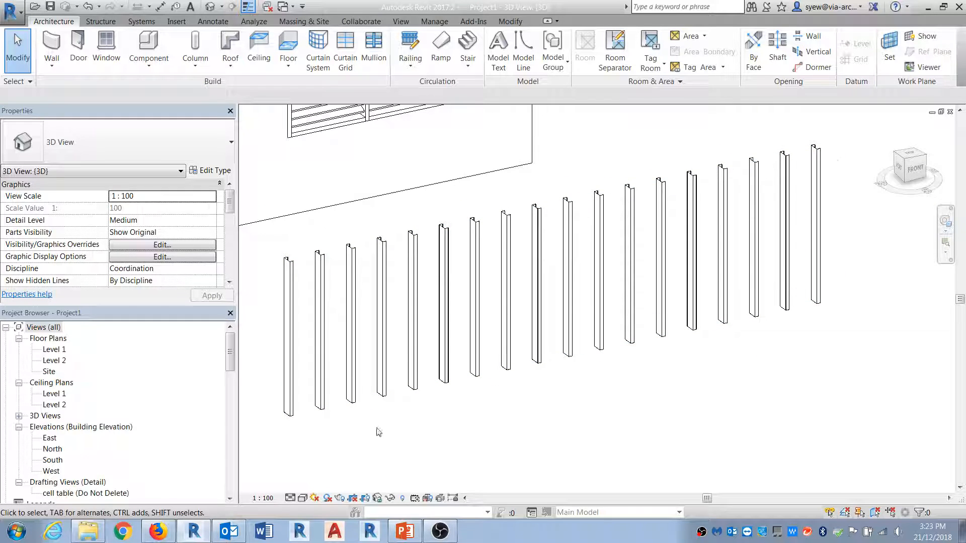
Duplicate the 50mm x 150mm rectangular mullion type and name the copy 1 7/8" x 5 1/2".
left_click(313, 282)
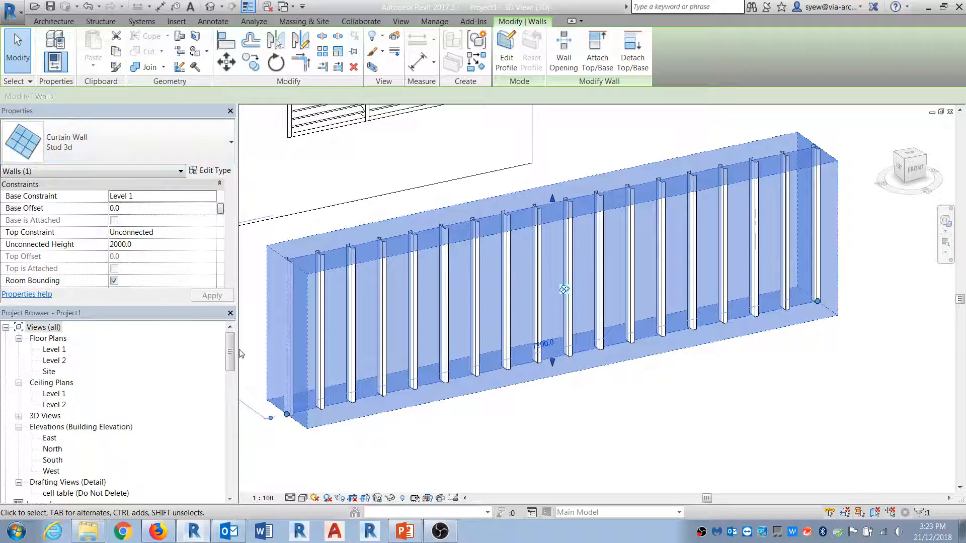
left_click_drag(230, 347, 231, 472)
left_click(65, 424)
scroll(60, 425, "up", 8)
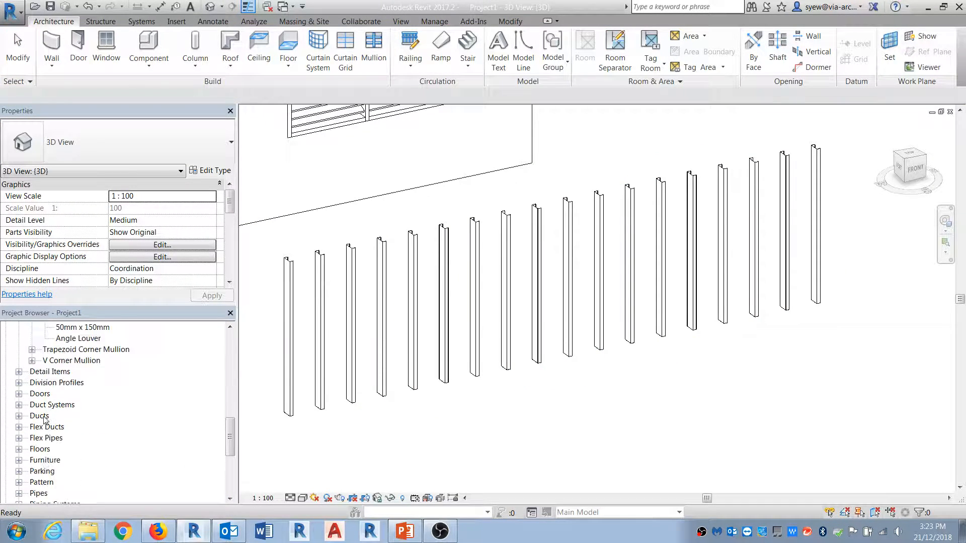
left_click(83, 394)
right_click(96, 394)
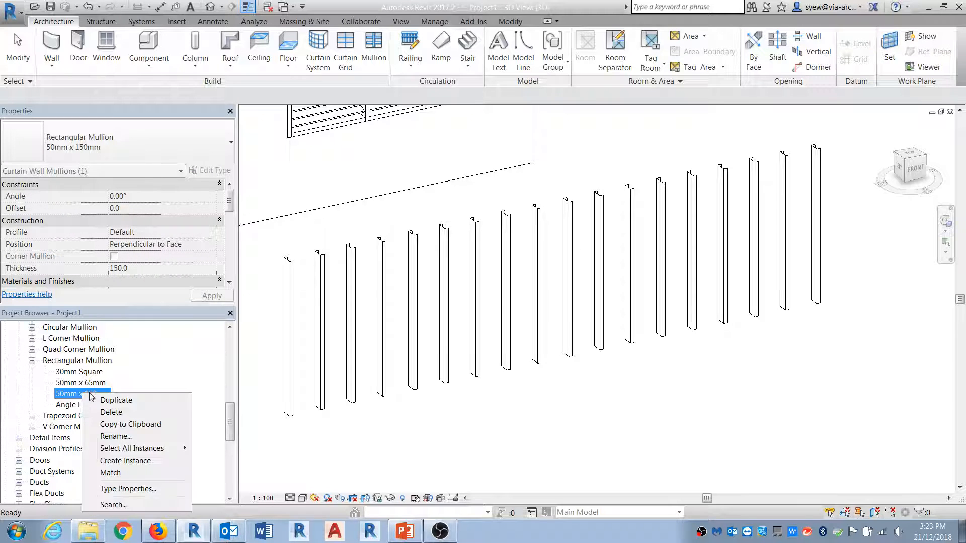
left_click(113, 401)
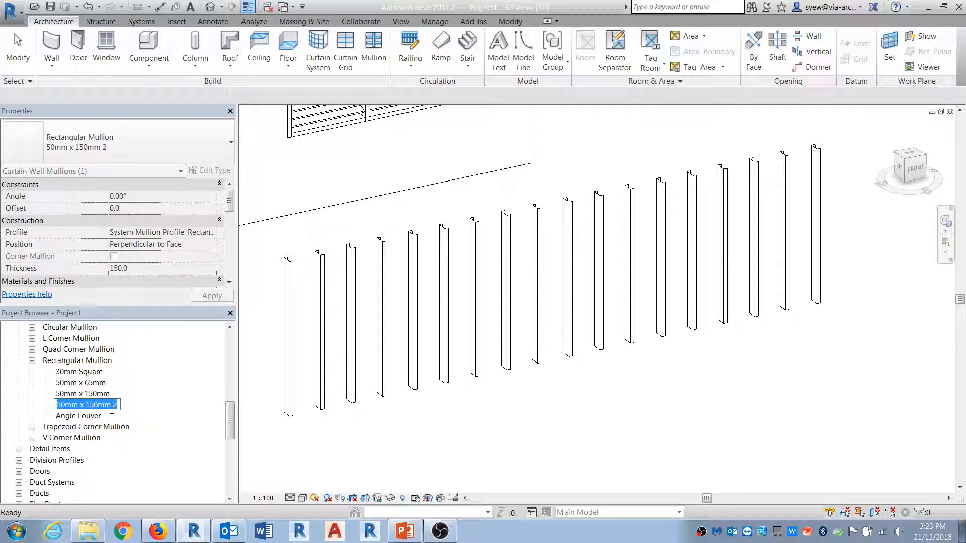
type("2")
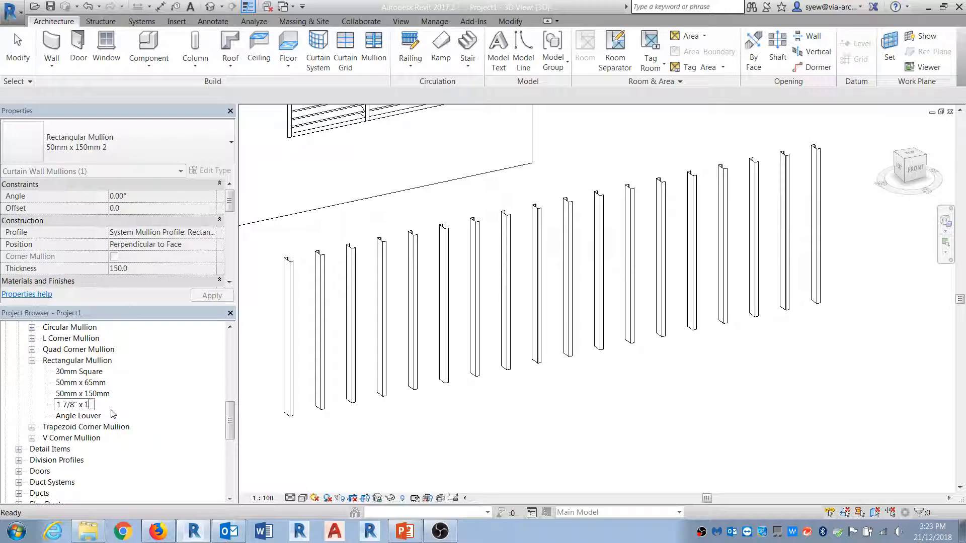
type("7/8\" x 5 1/2\"")
key("Return")
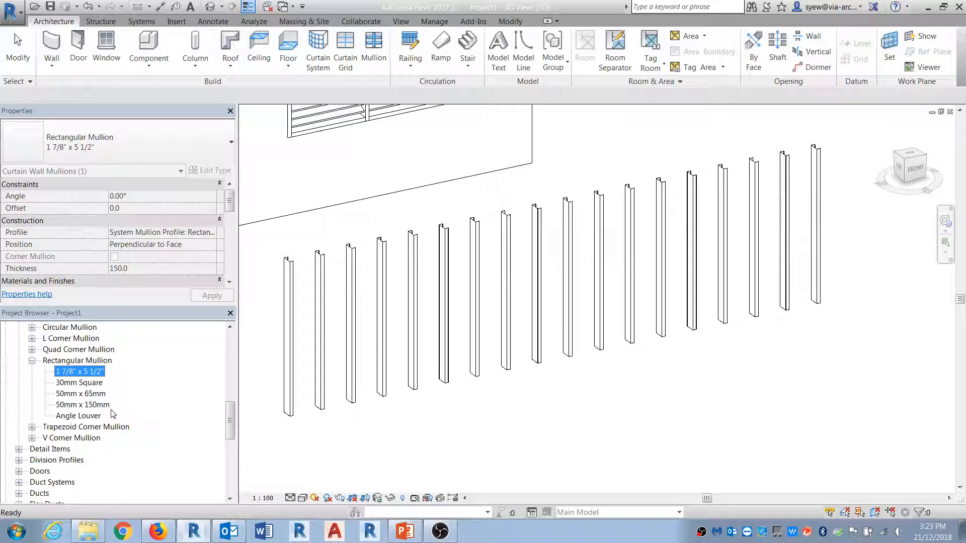
Set the 1 7/8" x 5 1/2" mullion type's thickness to 139.7 mm and its width on side 2 to 23.8 mm.
double_click(90, 372)
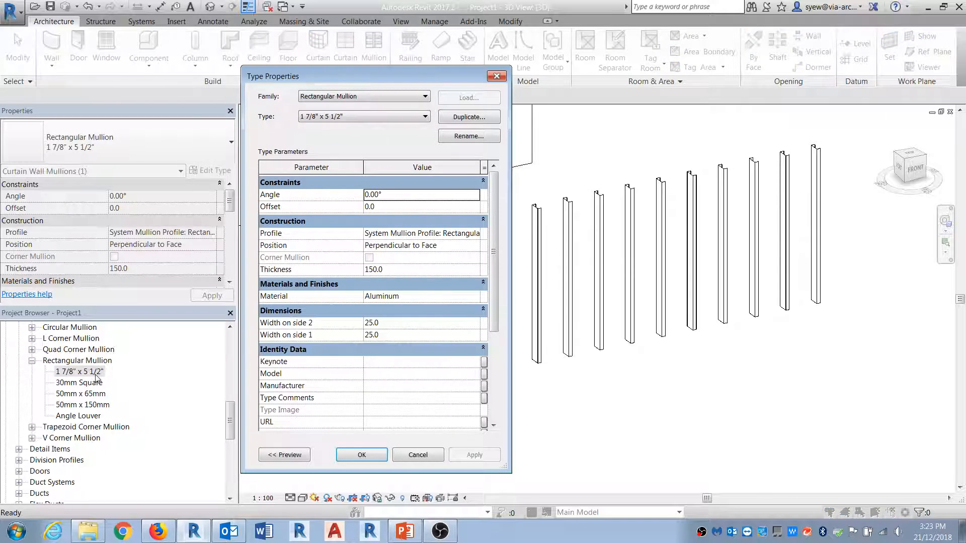
left_click(397, 324)
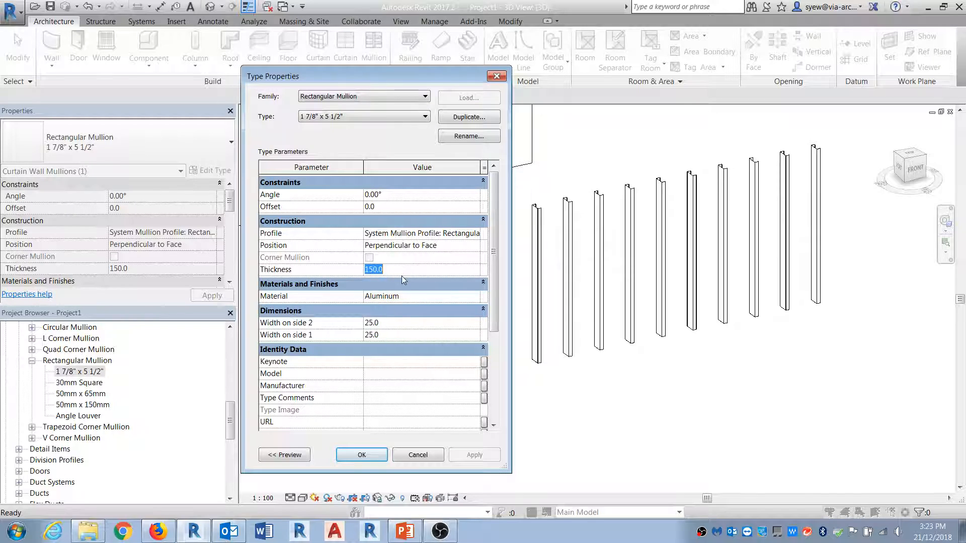
type("139.7")
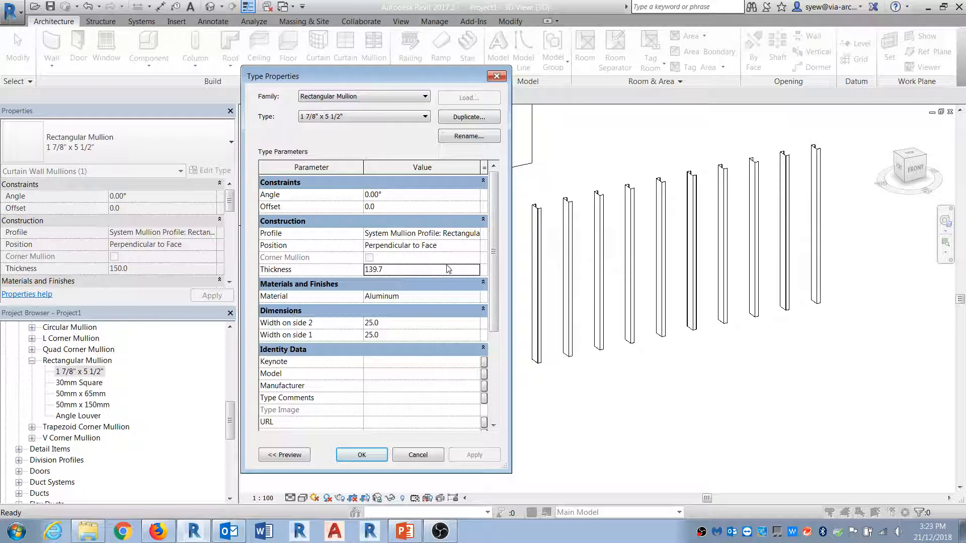
left_click(398, 323)
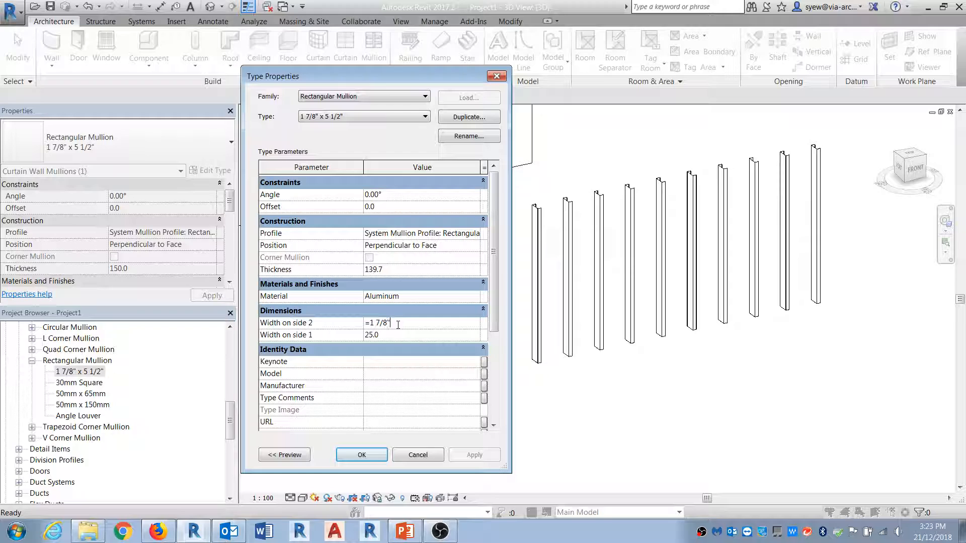
key("Return")
left_click(405, 323)
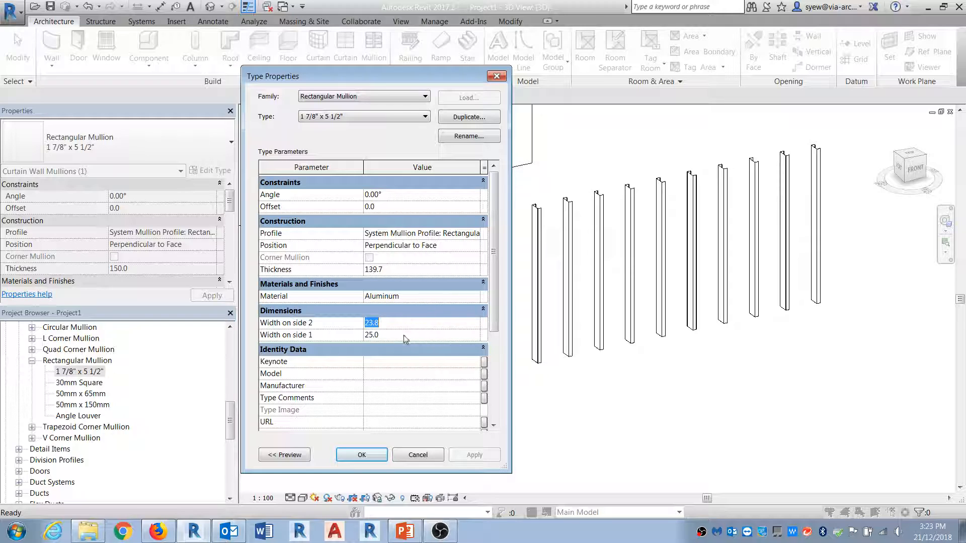
left_click(360, 455)
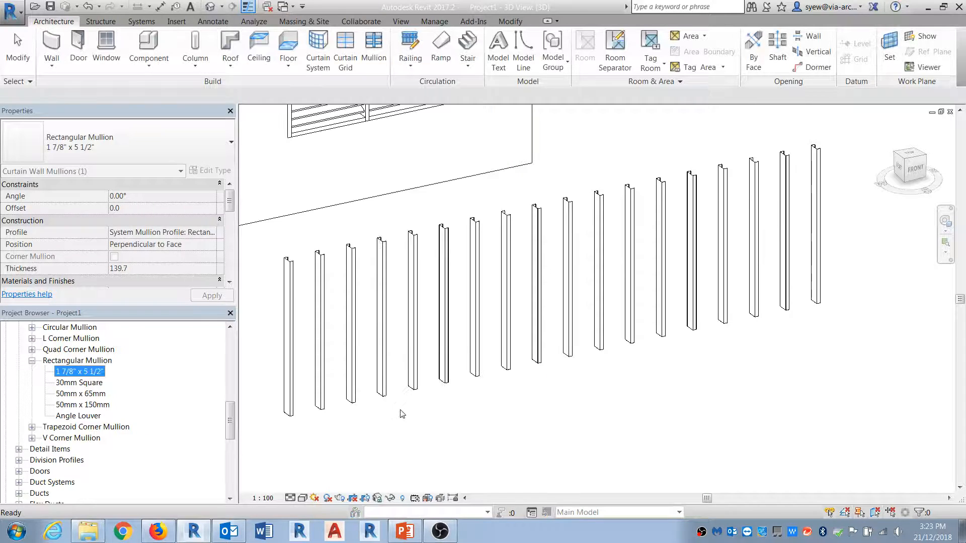
Assign Rectangular Mullion : 1 7/8" x 5 1/2" as horizontal Border 1 and Border 2 of the Stud 3d wall type.
left_click(564, 290)
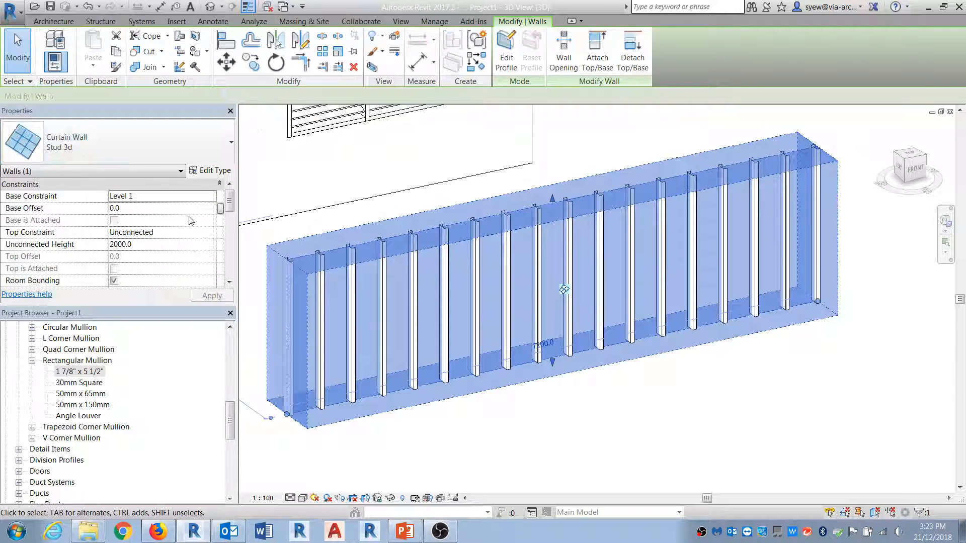
left_click(212, 171)
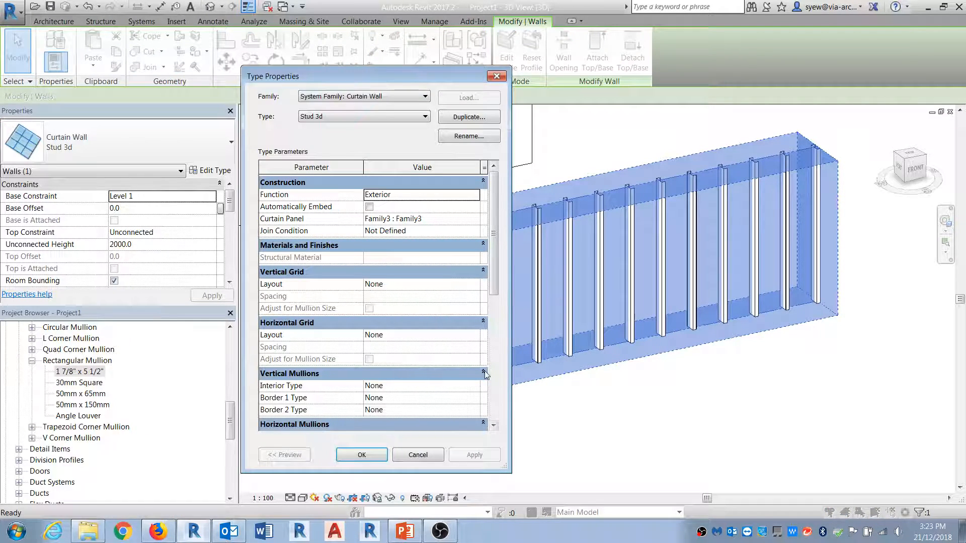
left_click_drag(496, 259, 497, 306)
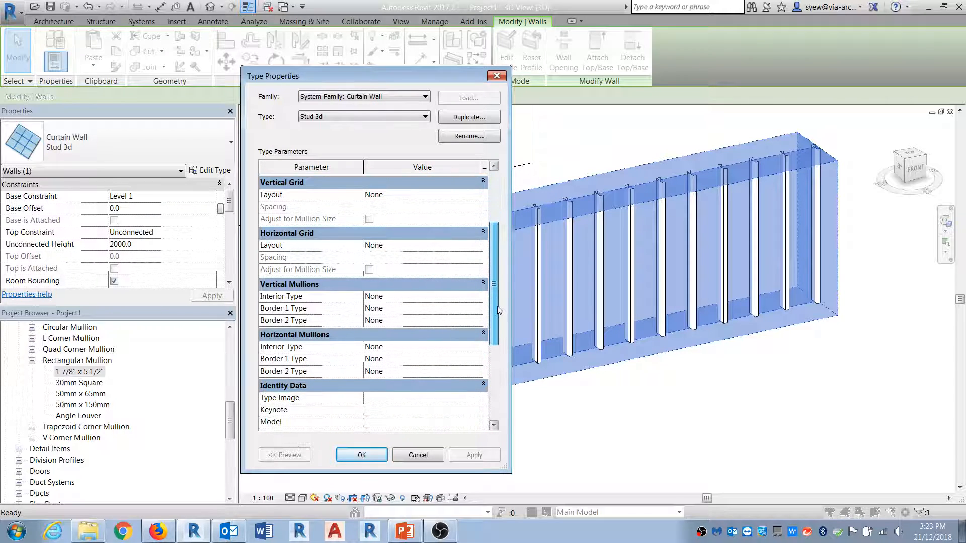
left_click(475, 359)
left_click_drag(527, 387, 527, 407)
left_click(465, 382)
left_click(474, 371)
left_click(474, 372)
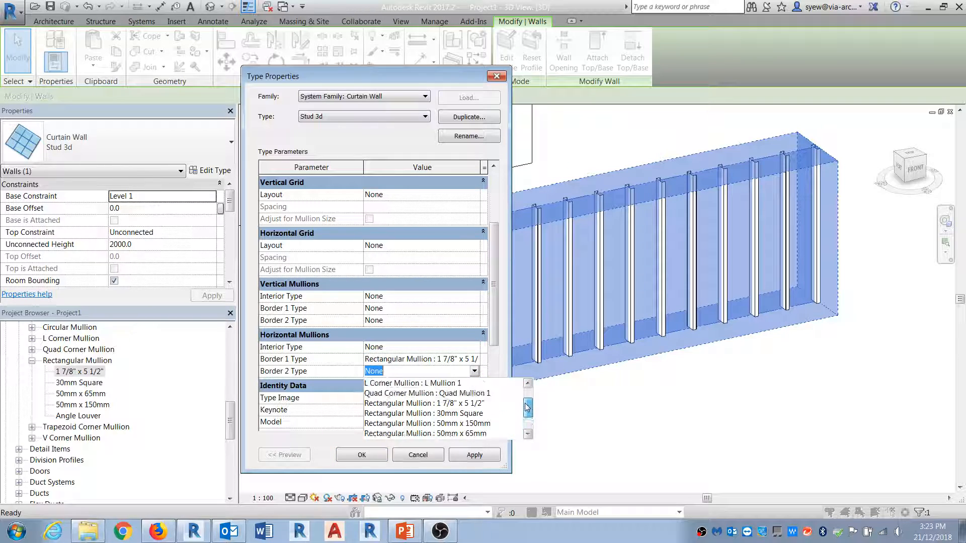
left_click(457, 404)
left_click(474, 347)
left_click(474, 347)
left_click(473, 389)
left_click(362, 455)
left_click(691, 442)
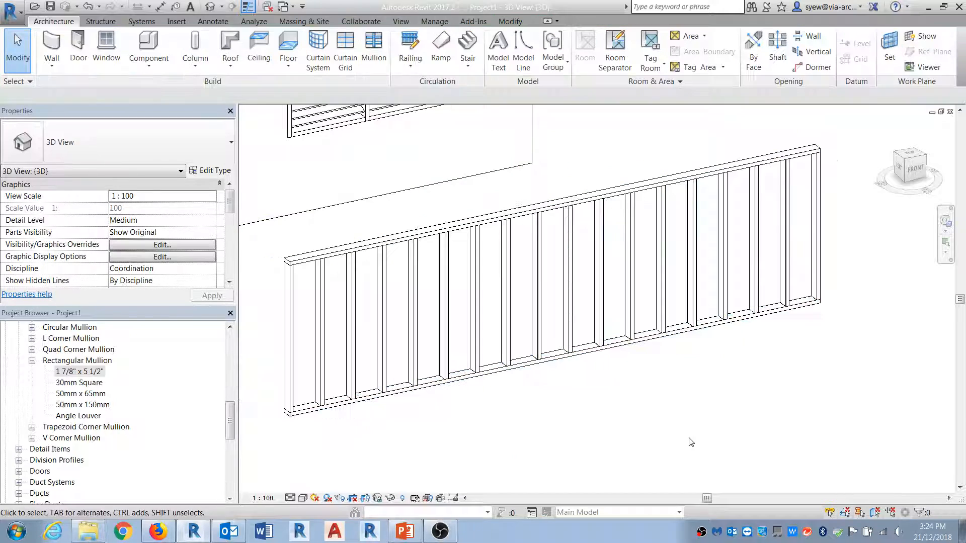
Shorten the stud curtain wall to a length of about 5620 mm by moving its free end along the wall line.
middle_click_drag(576, 368, 779, 375, "shift")
left_click(565, 358)
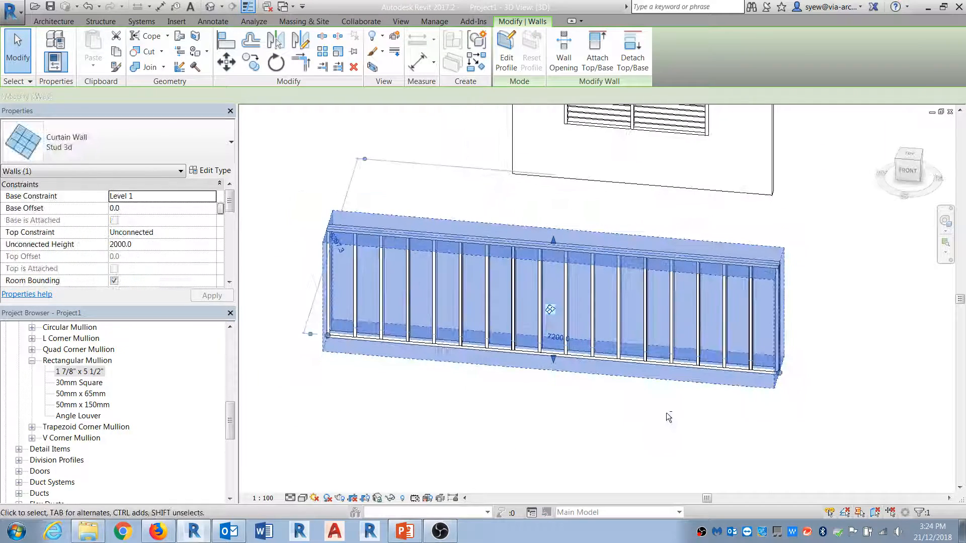
left_click_drag(779, 375, 714, 419)
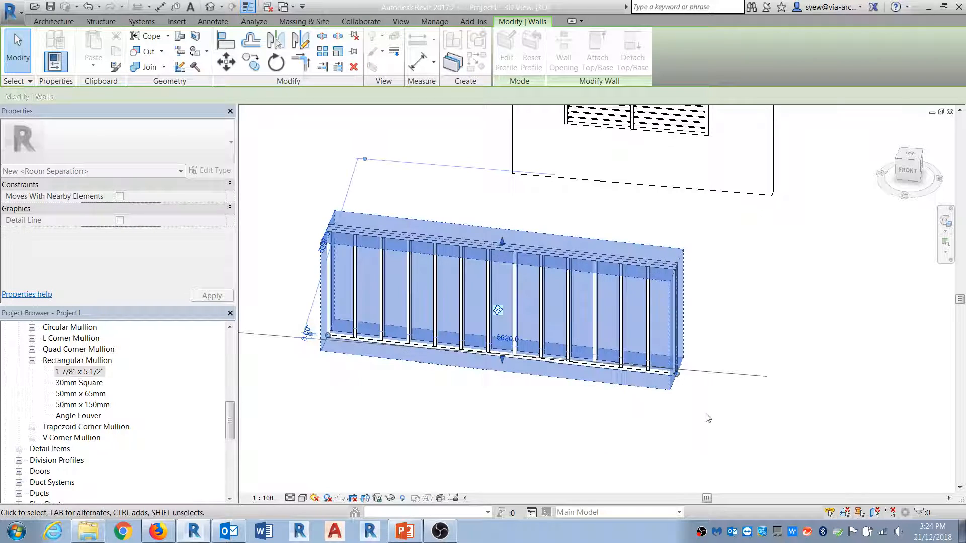
Add a horizontal curtain grid line across all segments of the stud wall, about 1120 mm above its base.
left_click(509, 423)
middle_click_drag(505, 420, 596, 385, "shift")
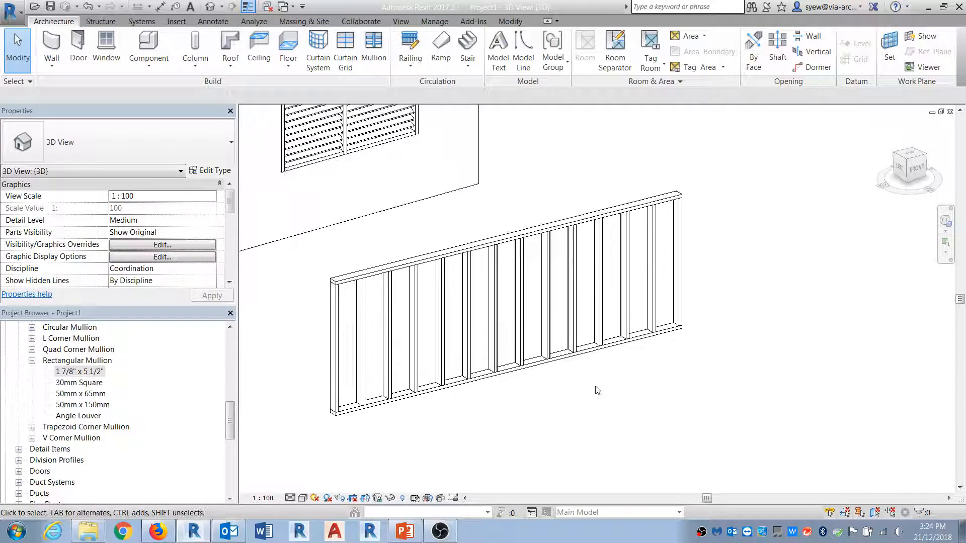
scroll(595, 385, "up", 5)
left_click(345, 50)
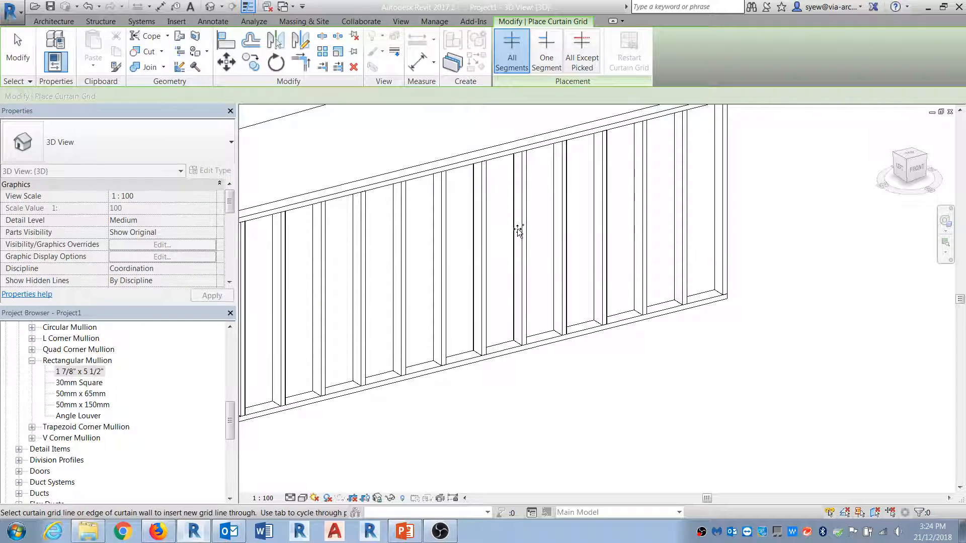
scroll(553, 223, "down", 2)
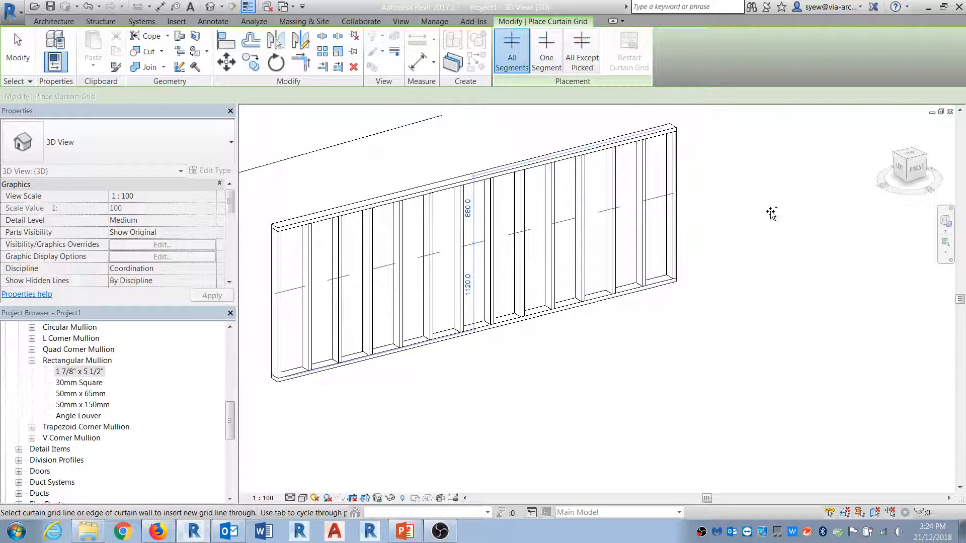
Add two vertical grid lines about 1220 mm apart near the wall's middle, dividing the wall into three bays.
middle_click_drag(646, 348, 536, 348, "shift")
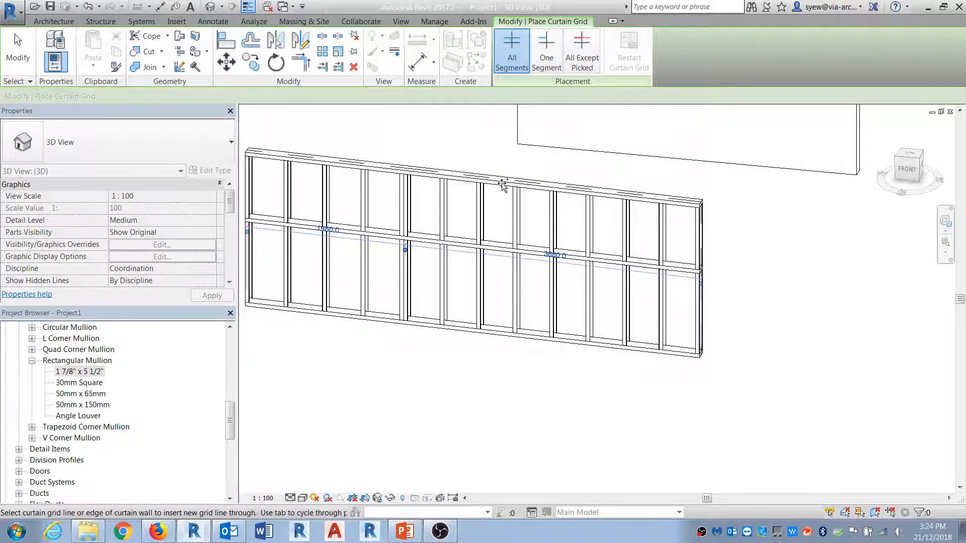
left_click(527, 342)
key("Escape")
left_click(534, 253)
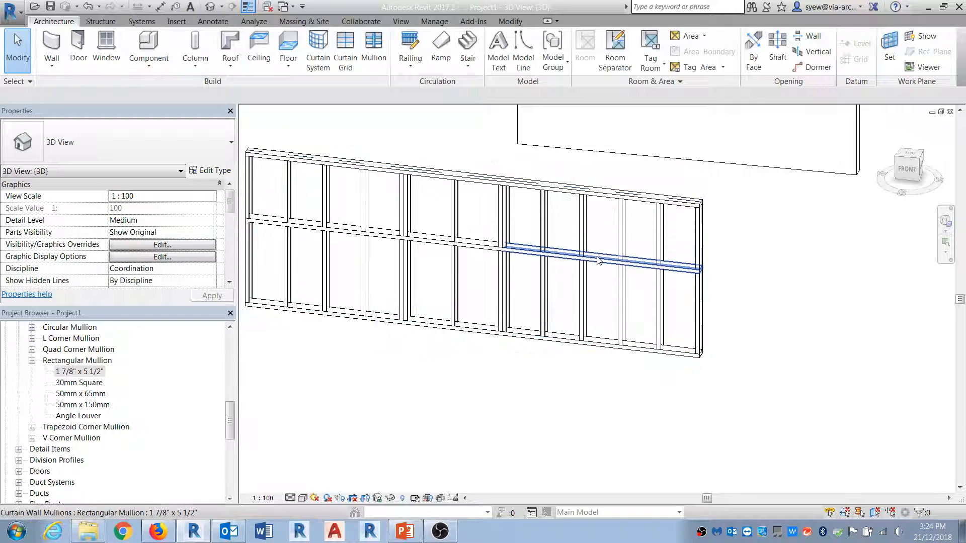
Remove the horizontal grid segment and its mullion from the near end bay, keeping the segment in the middle bay.
middle_click_drag(598, 260, 472, 256, "shift")
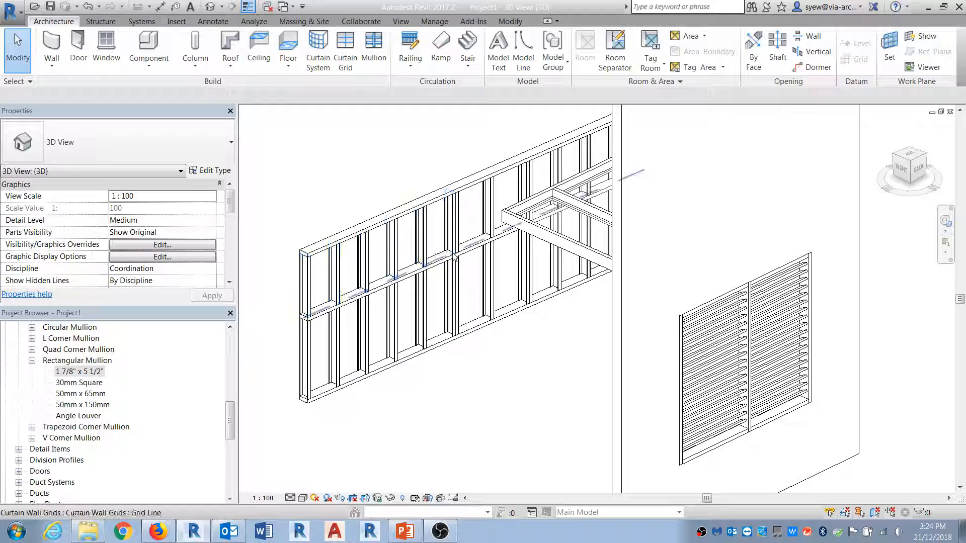
left_click(452, 254)
left_click(521, 49)
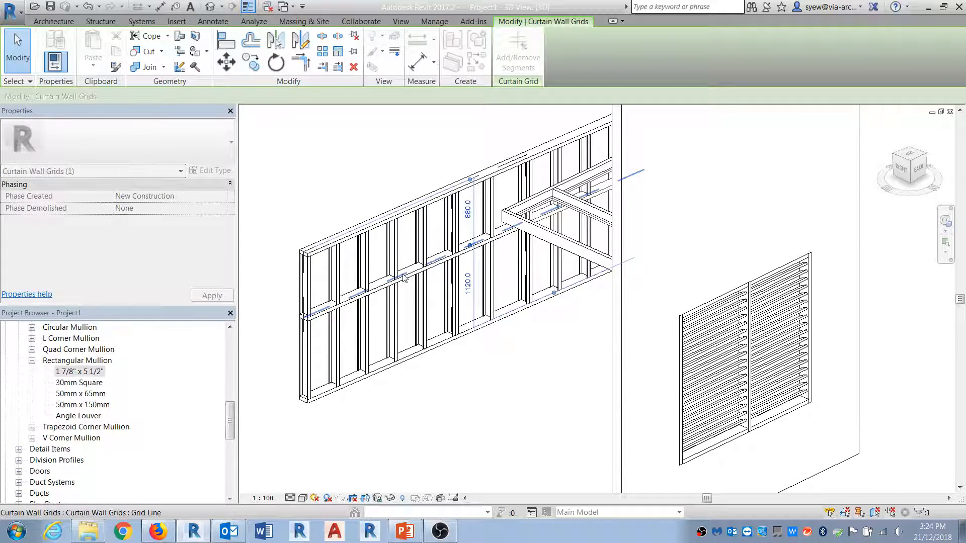
left_click(403, 276)
left_click(400, 361)
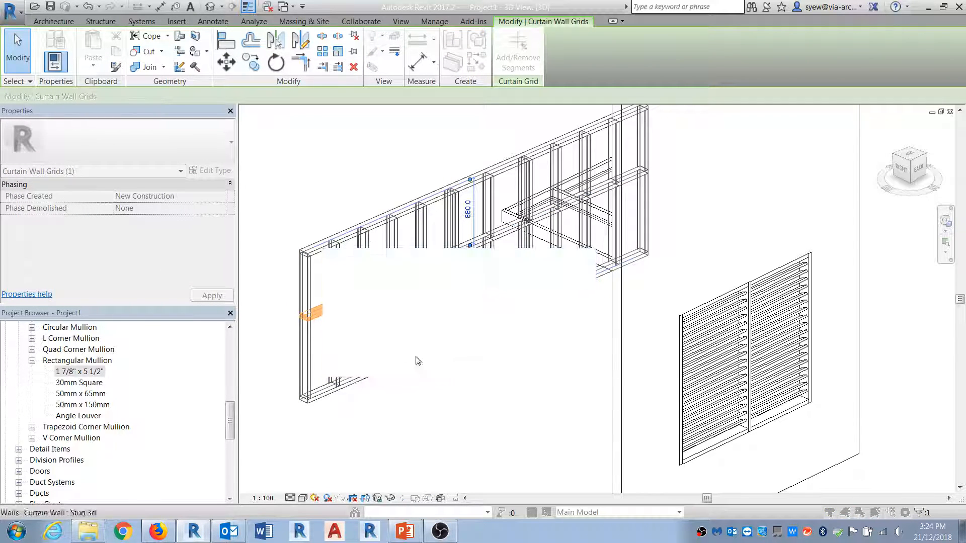
left_click(504, 237)
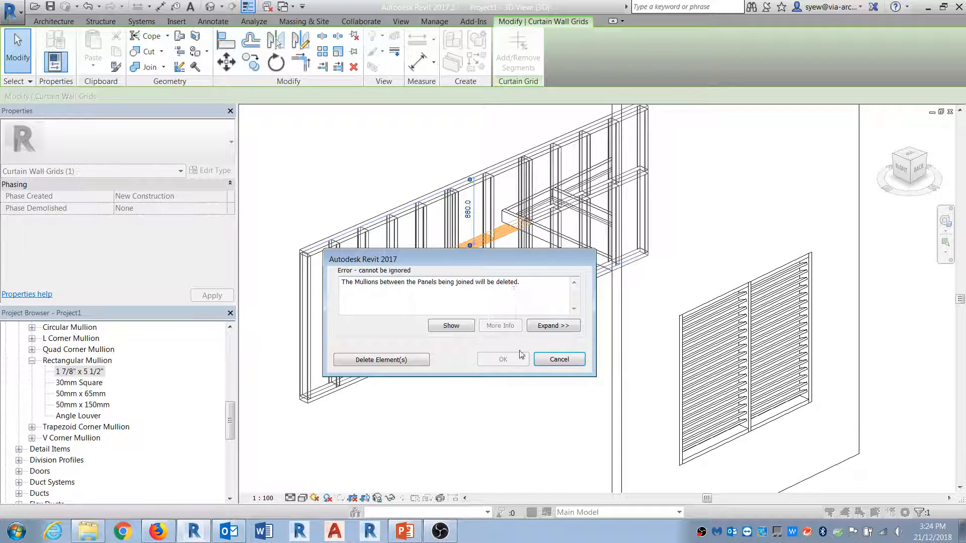
left_click(574, 361)
Remove the horizontal grid segment in the far end bay and delete the mullion on it.
middle_click_drag(503, 302, 543, 226, "shift")
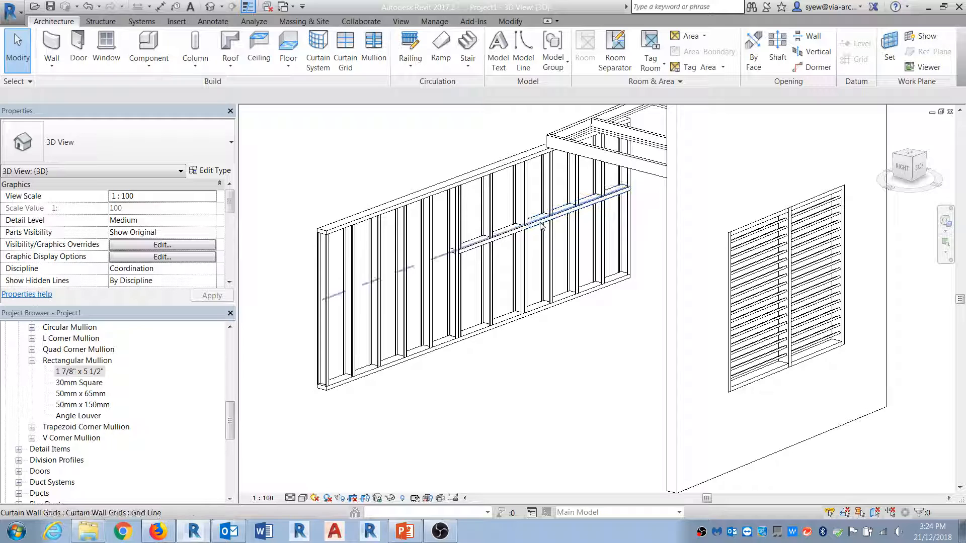
left_click(565, 209)
left_click(556, 212)
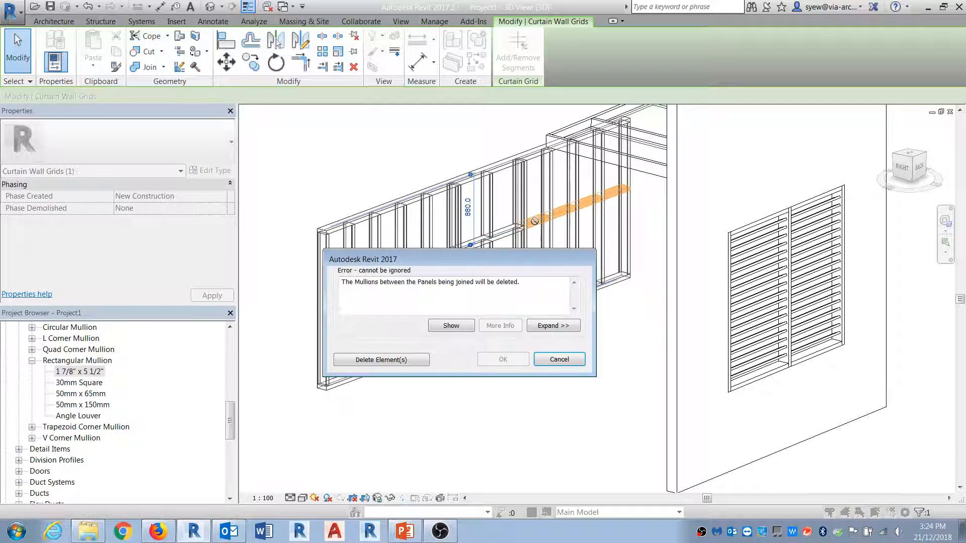
left_click(402, 361)
key("Escape")
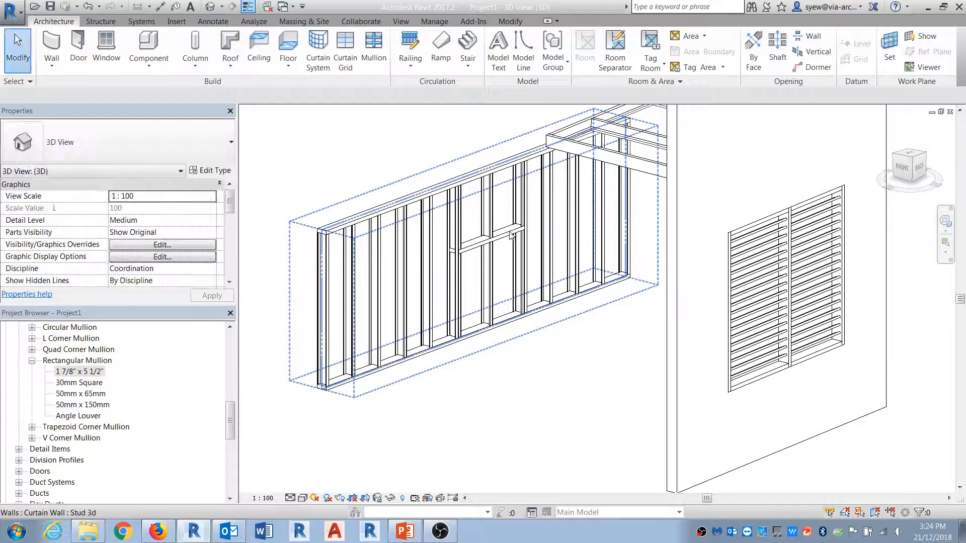
Set the middle bay's horizontal grid line 500 mm below the top of the wall.
left_click(536, 227)
left_click(446, 208)
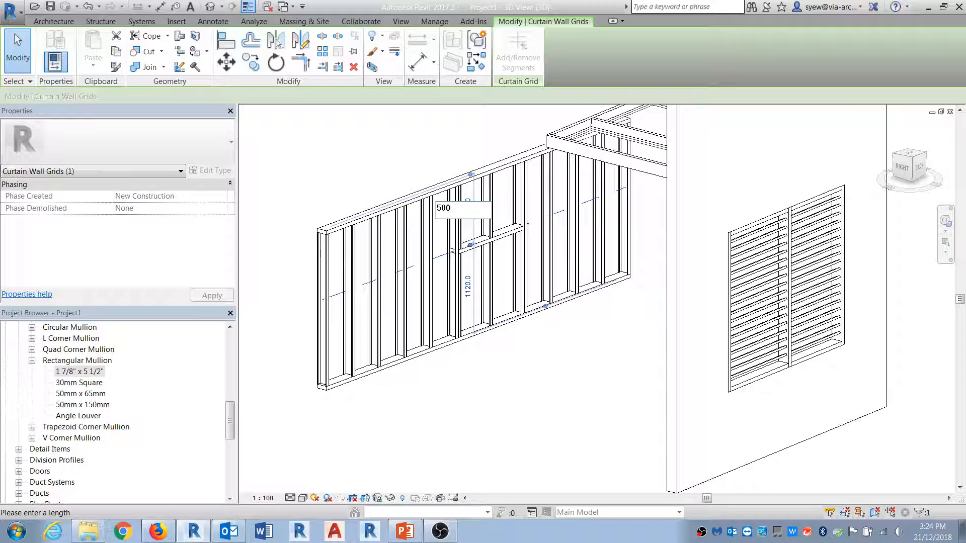
key("Return")
middle_click_drag(503, 353, 566, 347, "shift")
scroll(518, 236, "up", 2)
key("Escape")
Add a one-segment horizontal grid line in the middle bay only, about 640 mm above the wall's base.
left_click(349, 48)
left_click(545, 51)
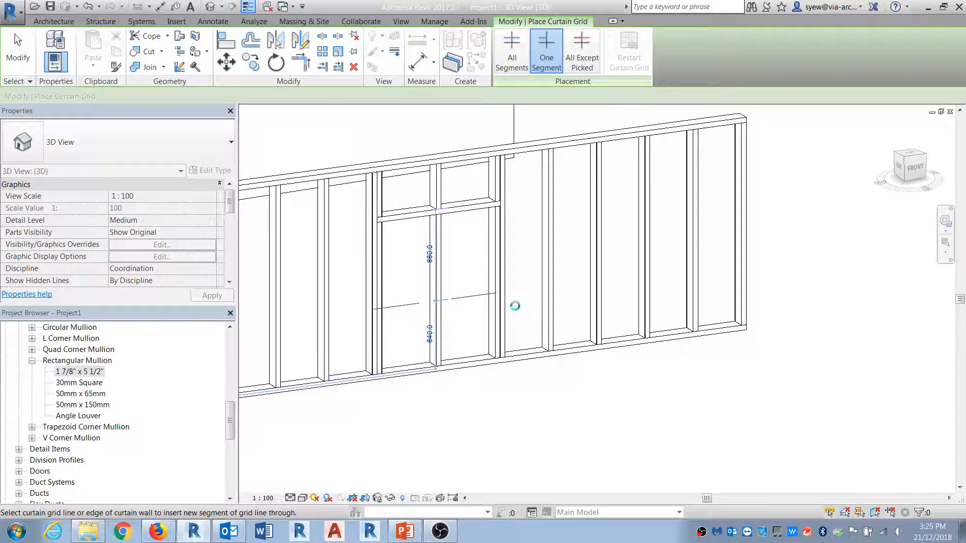
left_click(368, 360)
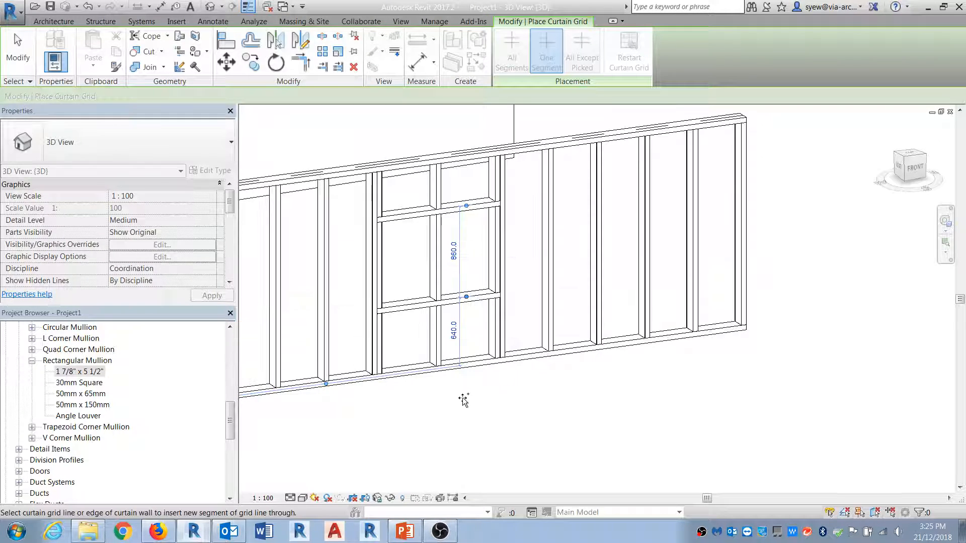
key("Escape")
Change the stud panel between the two horizontal mullions in the middle bay to an empty panel, forming a window opening.
left_click(496, 266)
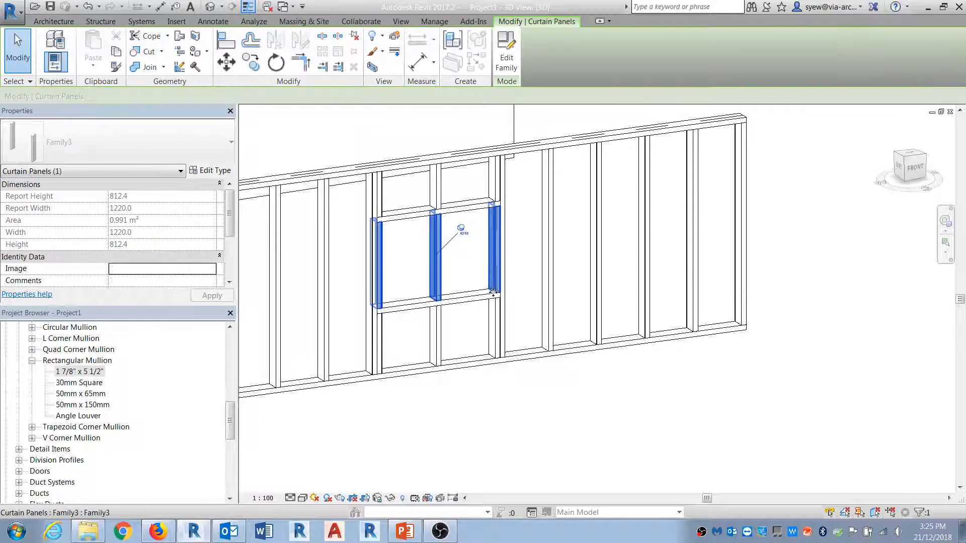
left_click(117, 153)
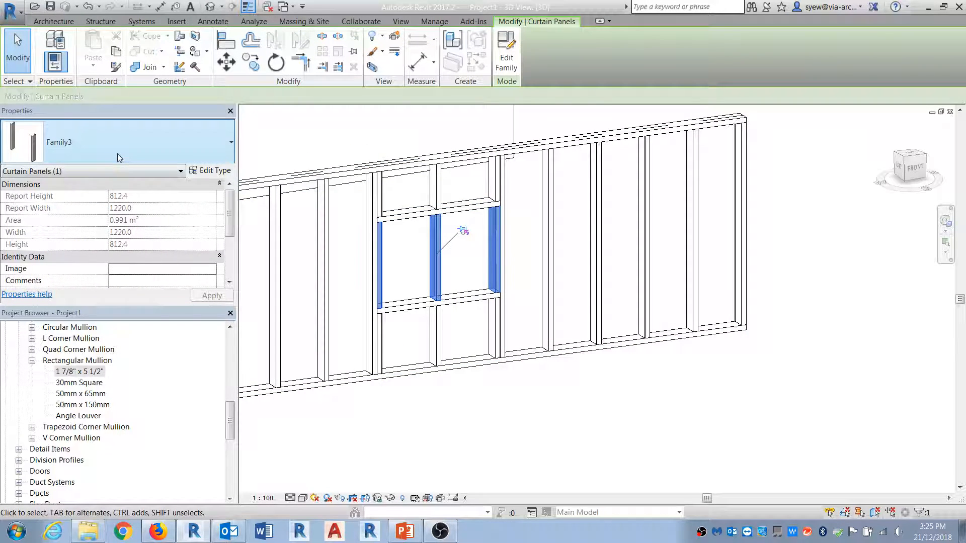
left_click(51, 288)
left_click(507, 382)
Examine the stud wall with its framed opening alongside the other curtain wall models in 3D, and look through the project's views.
middle_click_drag(548, 399, 702, 385, "shift")
scroll(611, 381, "down", 2)
middle_click_drag(541, 446, 624, 440, "shift")
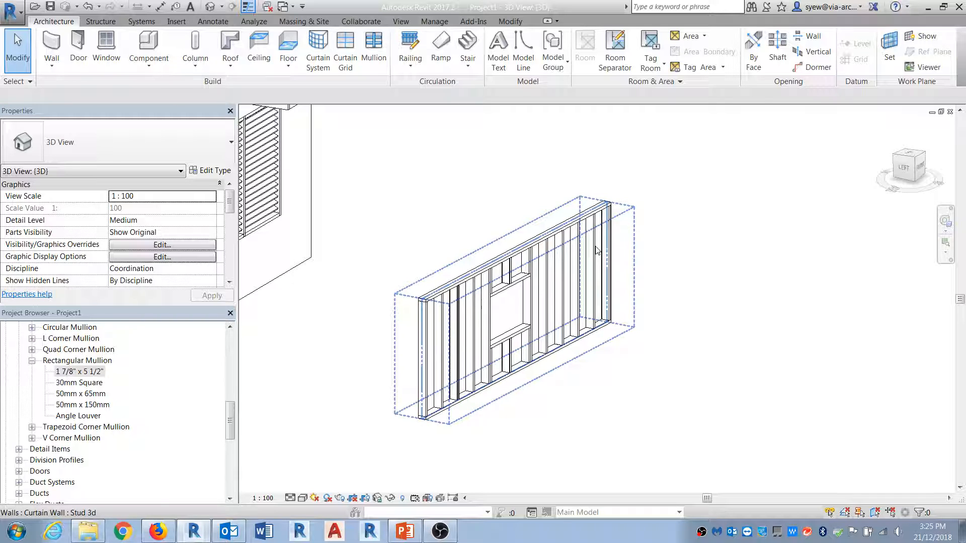
middle_click_drag(596, 250, 732, 232)
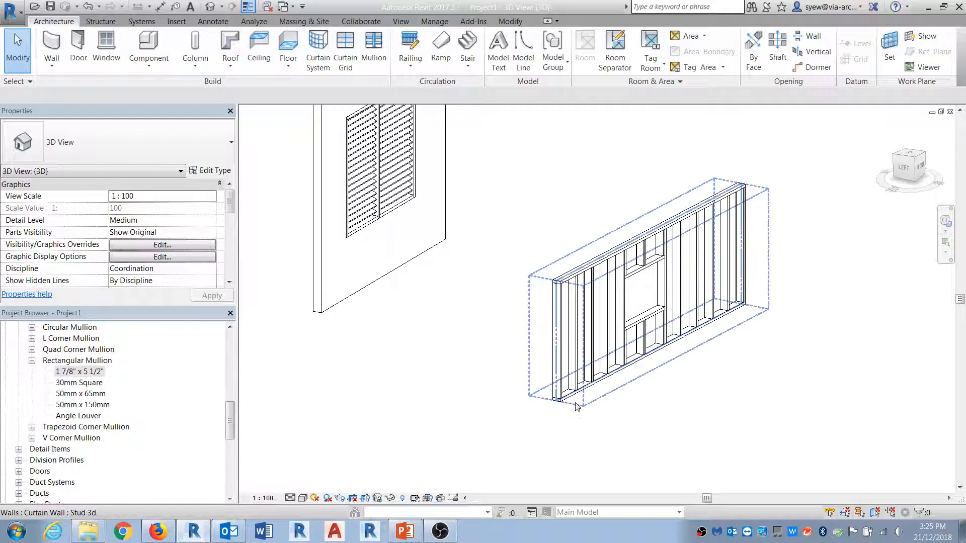
scroll(327, 437, "down", 4)
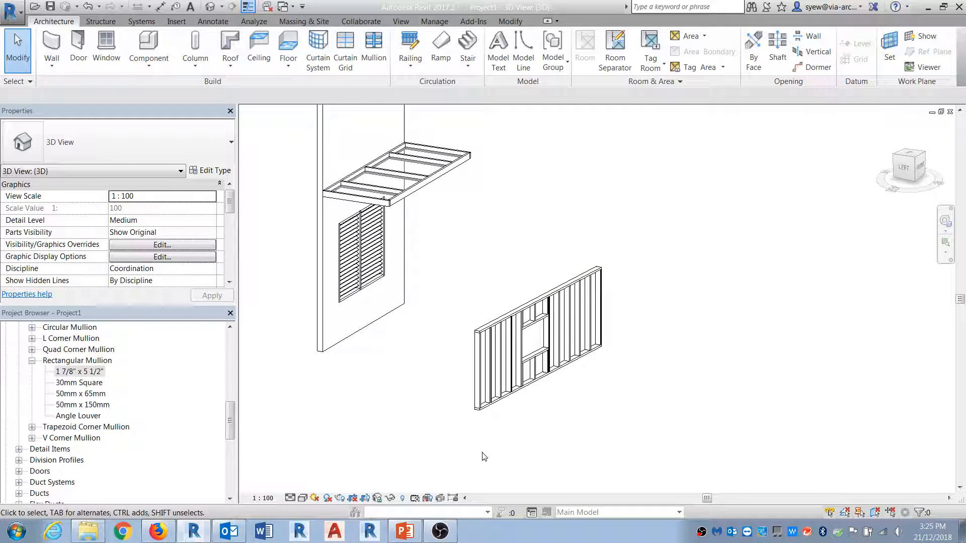
left_click_drag(230, 420, 231, 351)
left_click(80, 493)
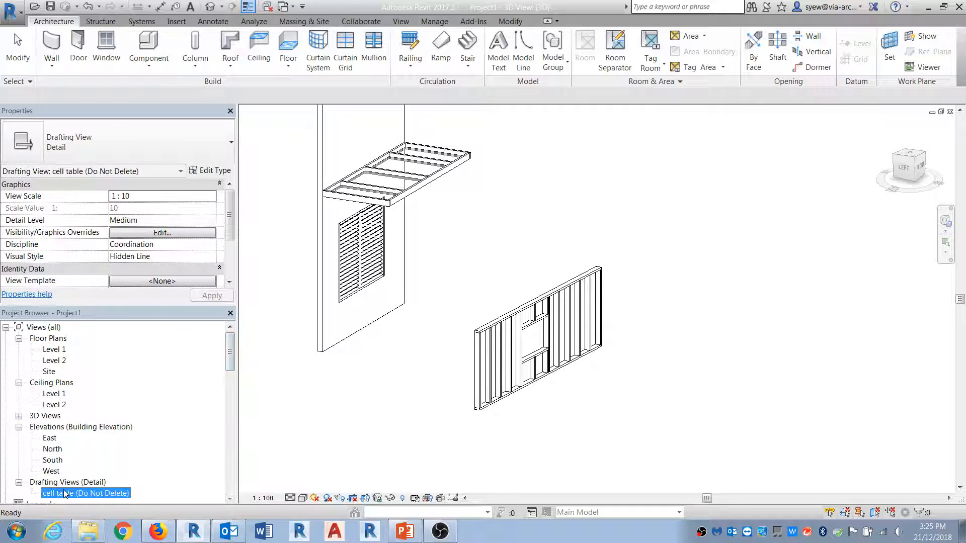
scroll(138, 459, "down", 1)
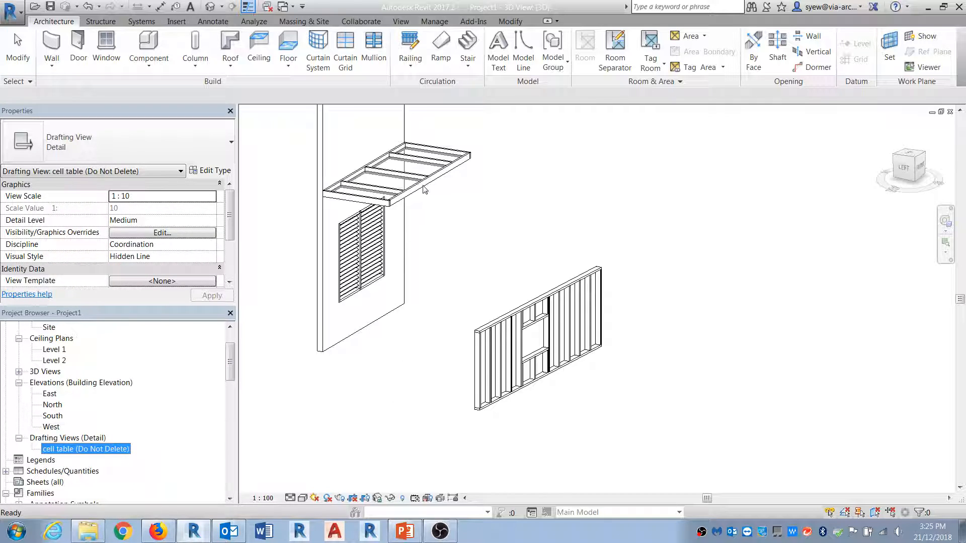
left_click(422, 187)
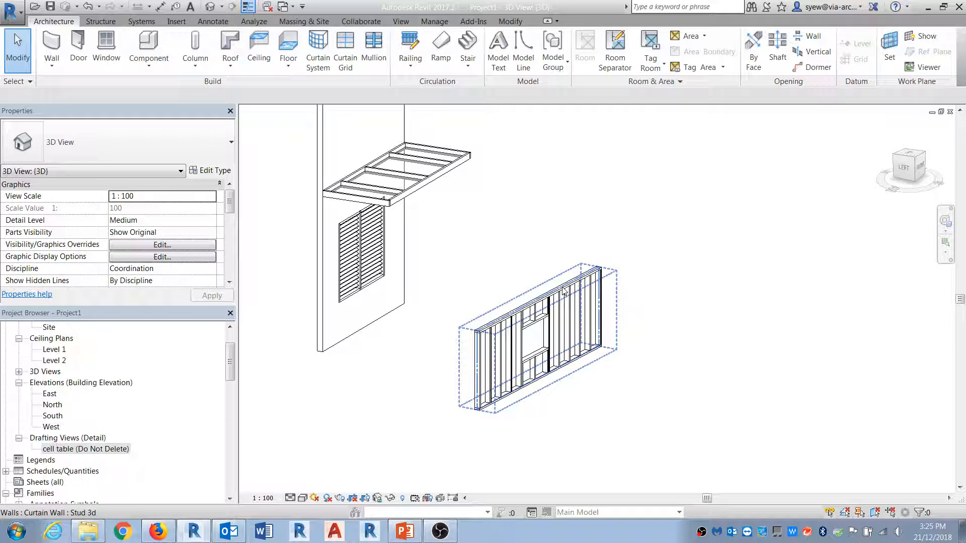
left_click(563, 291)
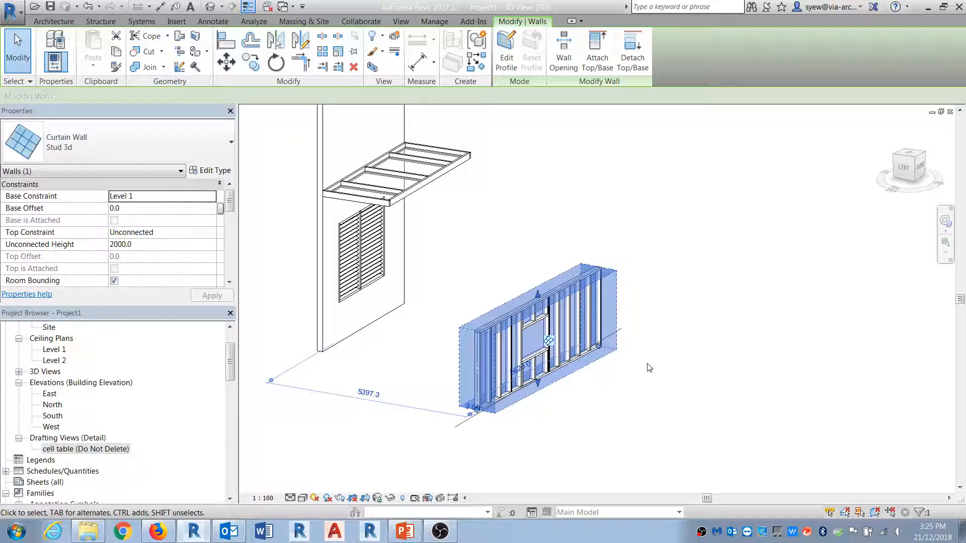
left_click(440, 531)
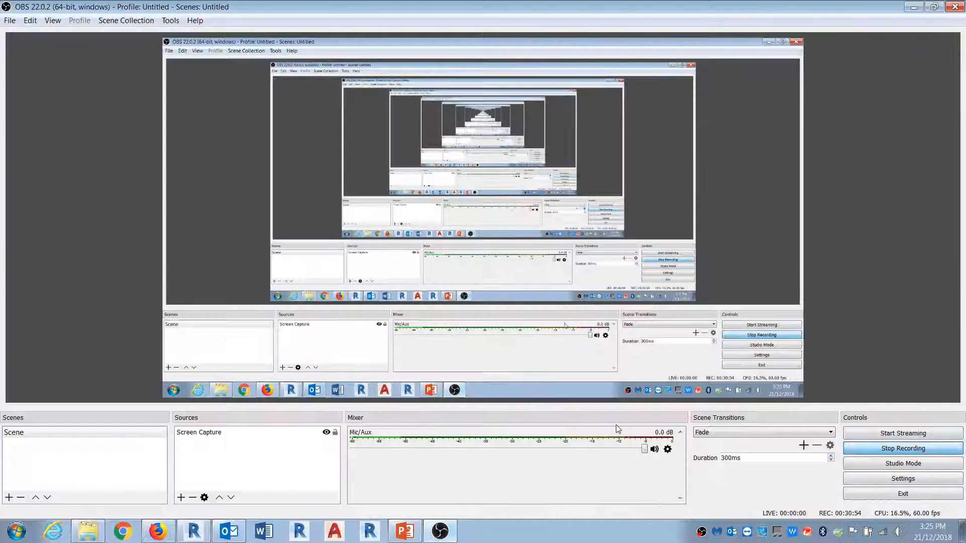